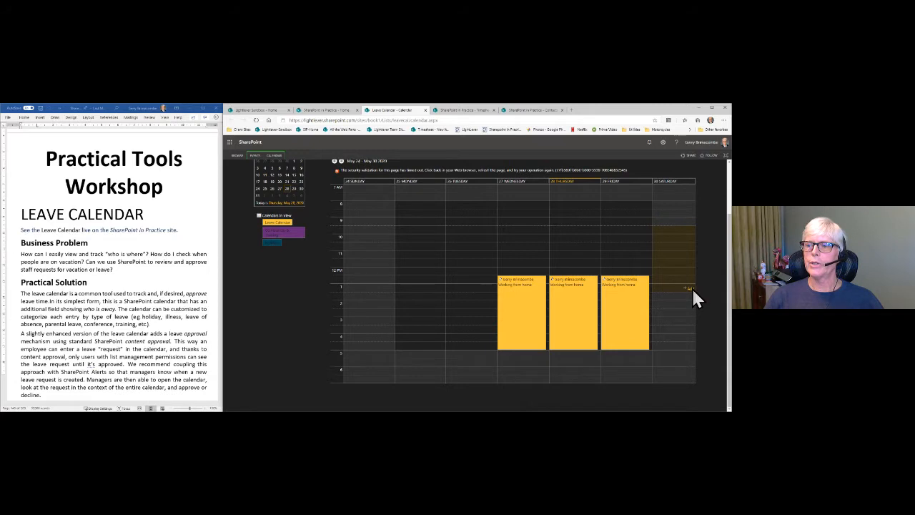
# Step: Start a leave calendar item on Saturday, May 30, naming who is away and titling it as that person being on leave
pyautogui.click(691, 287)
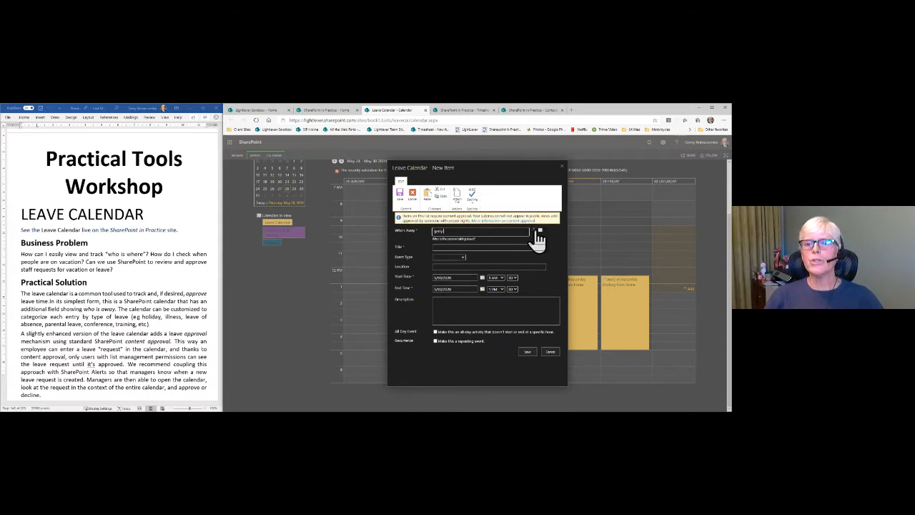
pyautogui.click(535, 231)
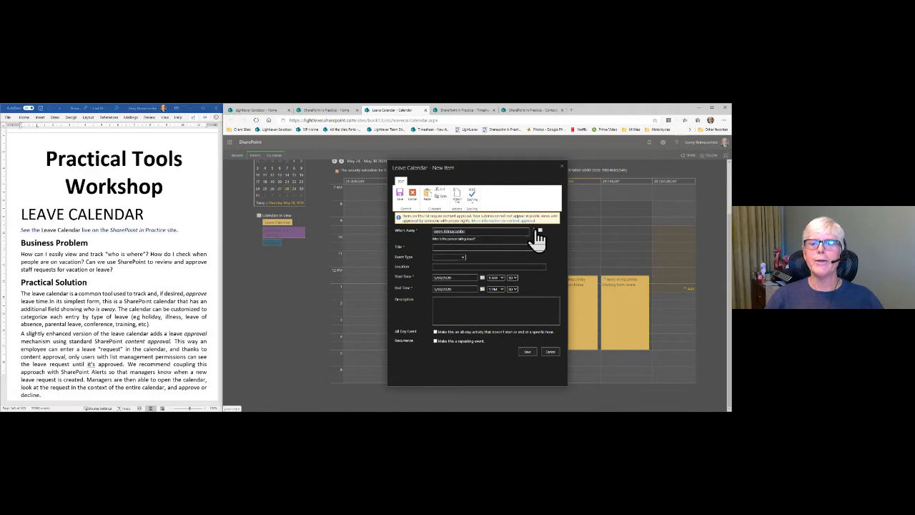
pyautogui.click(455, 249)
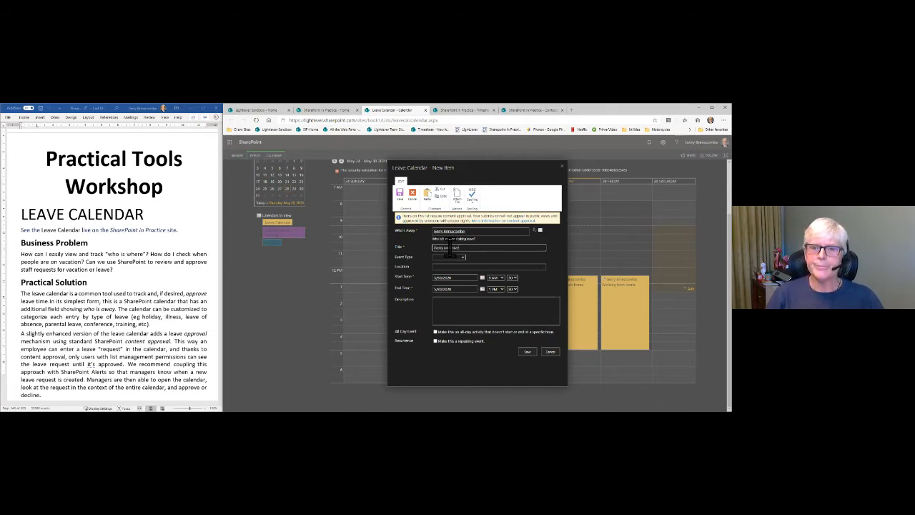
# Step: Set the leave item's event type to Holiday and location to Victoria, make it an all-day event, and save it
pyautogui.click(463, 256)
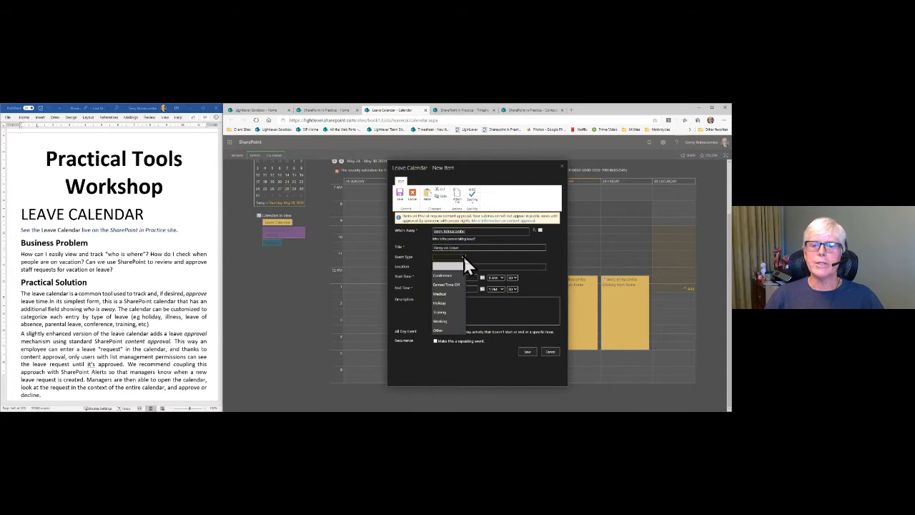
pyautogui.click(441, 303)
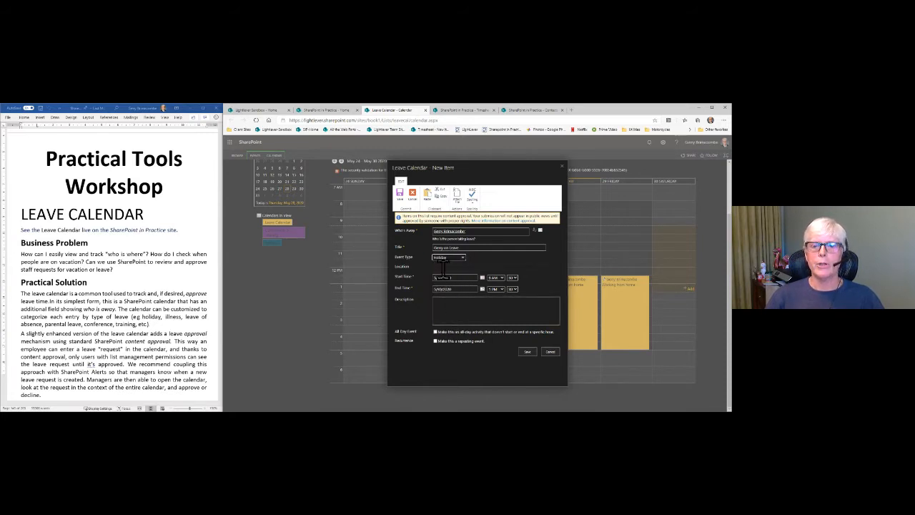
pyautogui.click(442, 266)
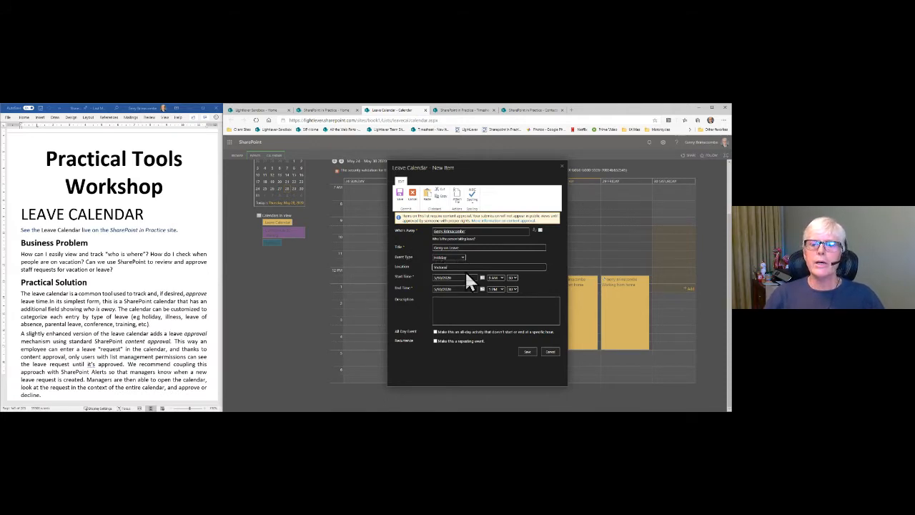
pyautogui.click(438, 342)
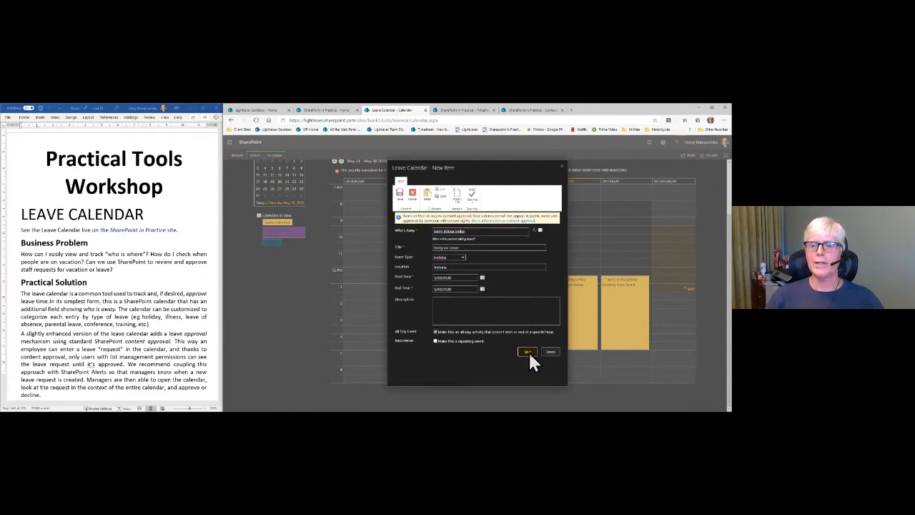
pyautogui.click(528, 351)
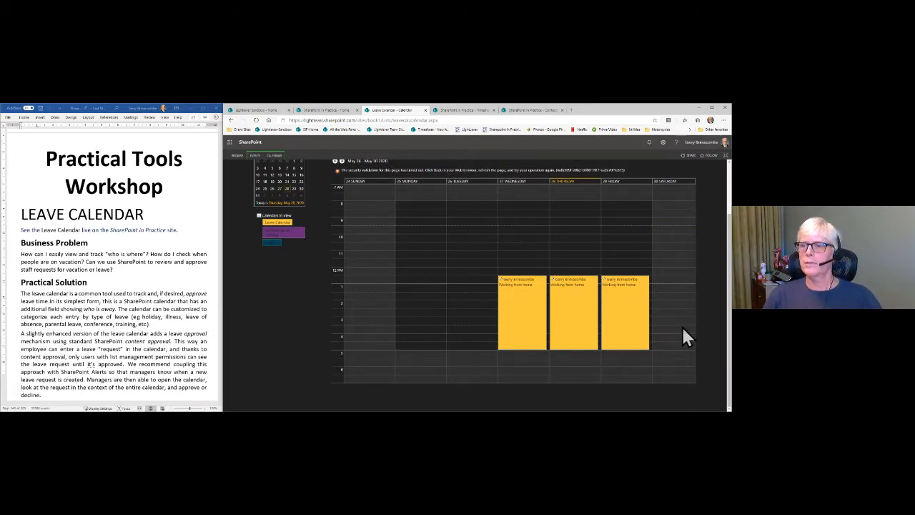
# Step: Reload the leave calendar page and examine the entries for the week of May 24 to May 30
pyautogui.scroll(1, 683, 329)
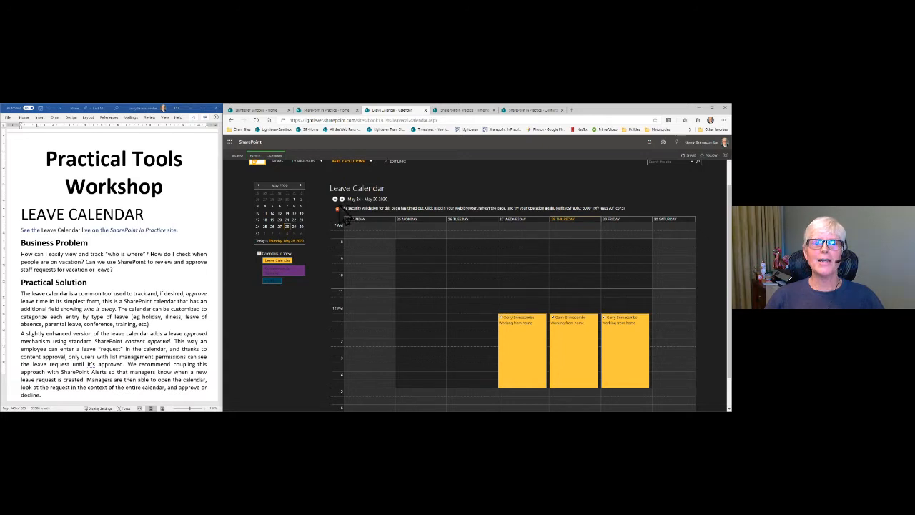
pyautogui.click(256, 120)
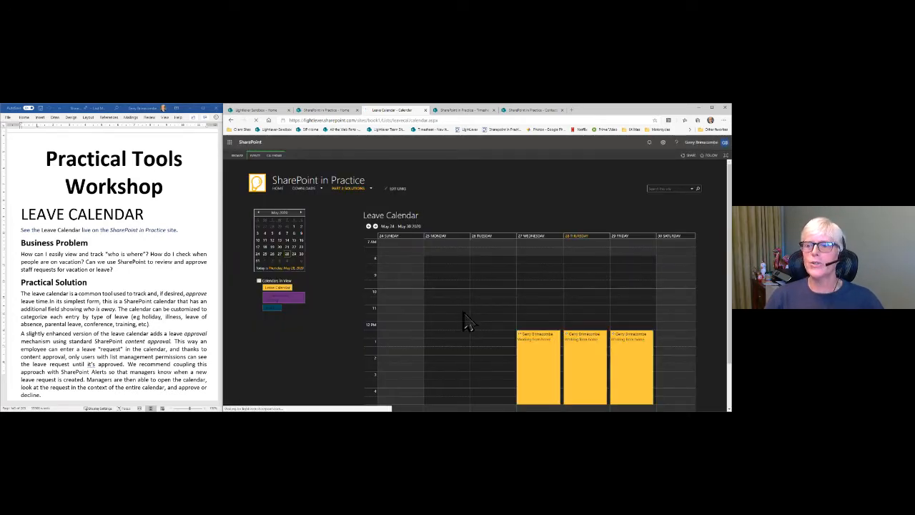
pyautogui.scroll(-2, 475, 319)
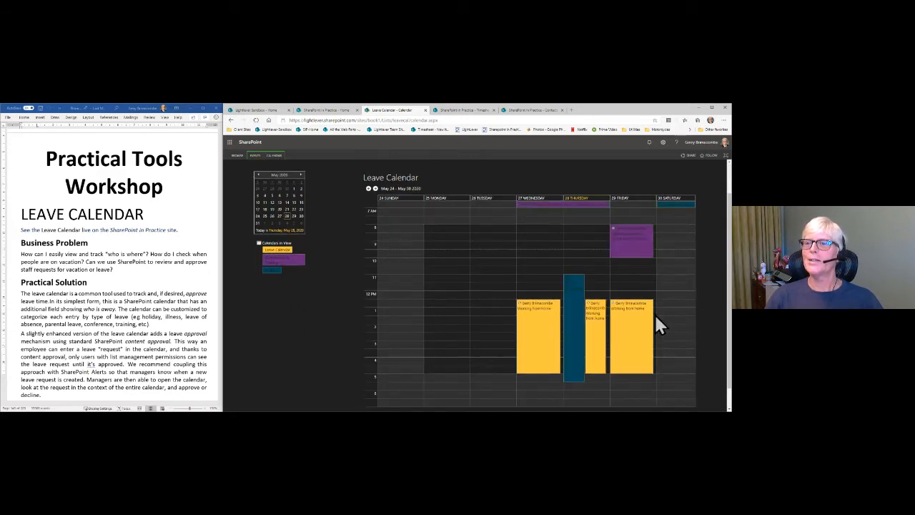
pyautogui.moveTo(633, 239)
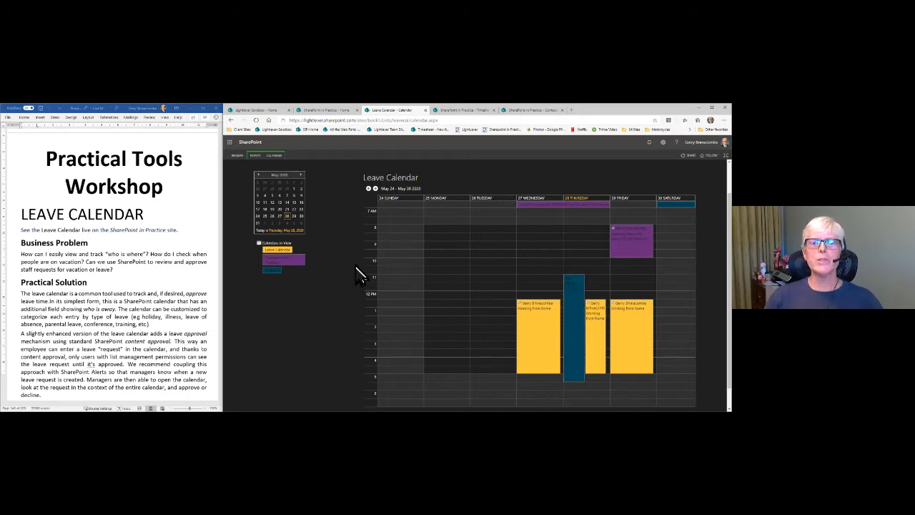
# Step: Open the Leave Calendar's list settings and examine its columns, their types and content types
pyautogui.scroll(2, 350, 281)
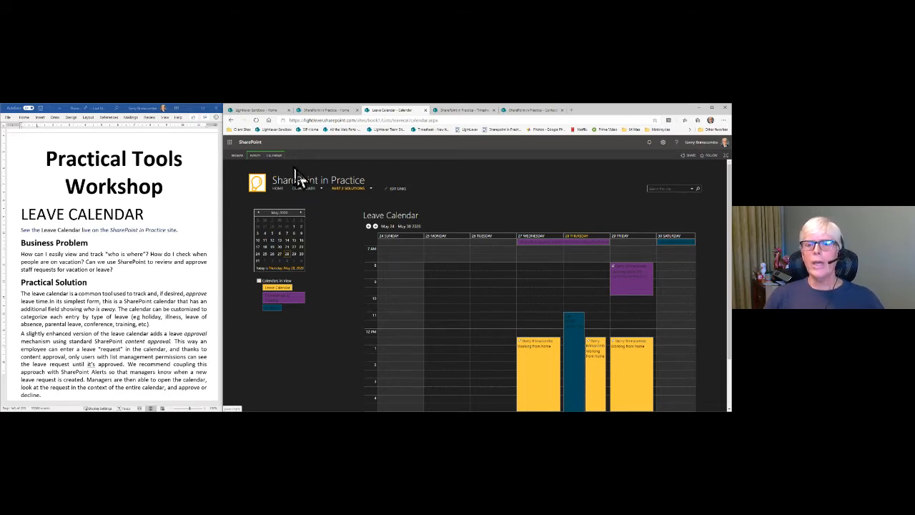
pyautogui.click(276, 155)
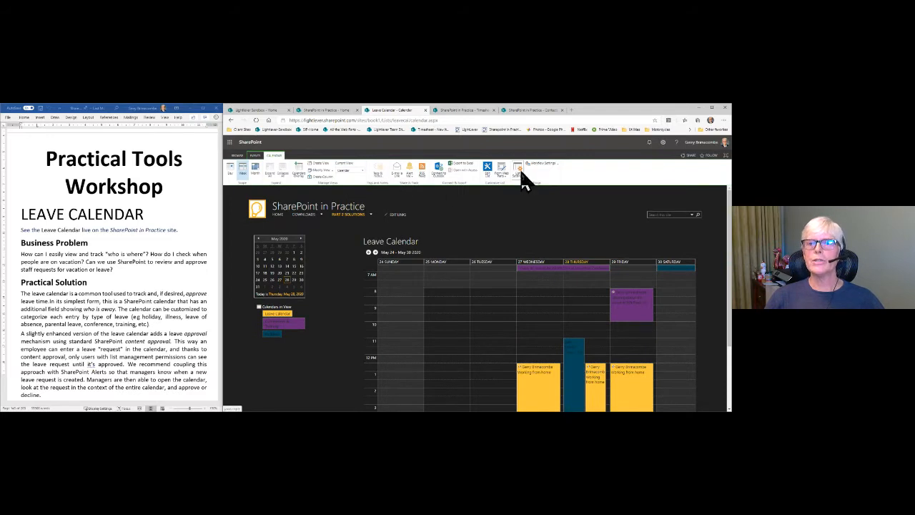
pyautogui.click(522, 175)
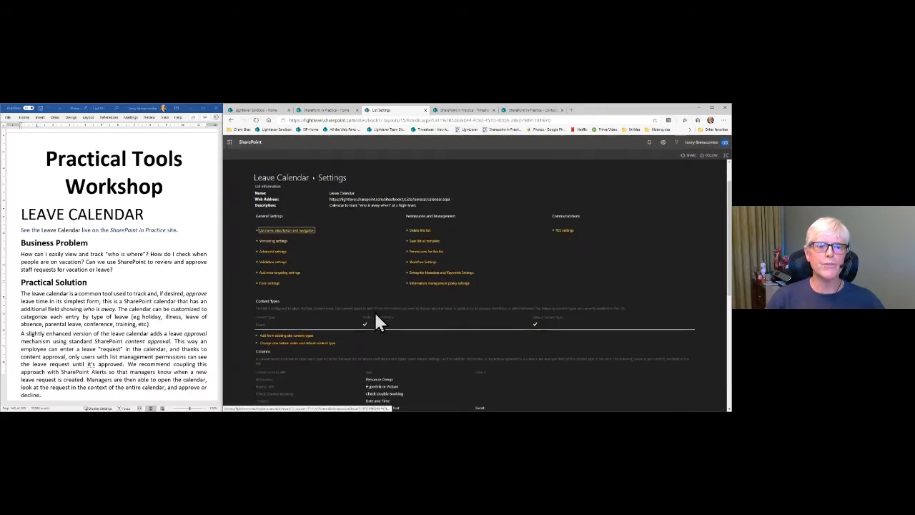
pyautogui.scroll(-4, 377, 323)
pyautogui.scroll(-1, 378, 323)
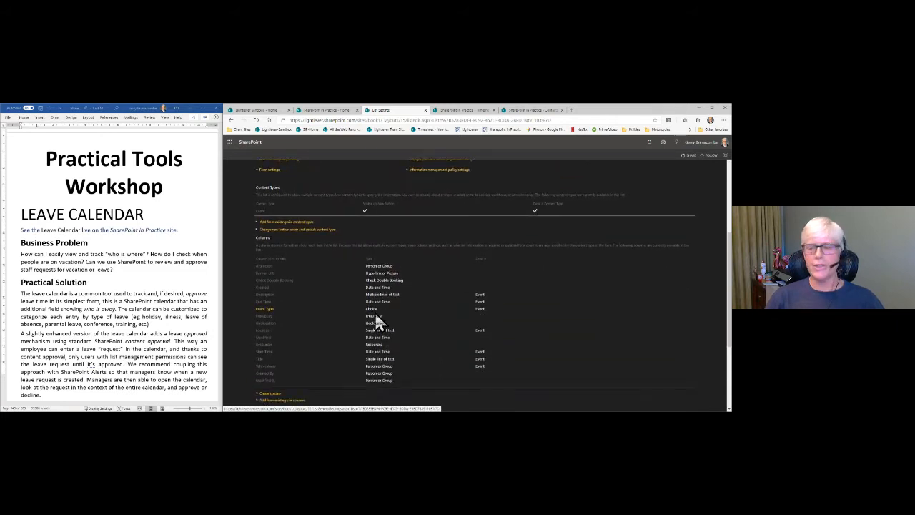
pyautogui.scroll(-2, 378, 321)
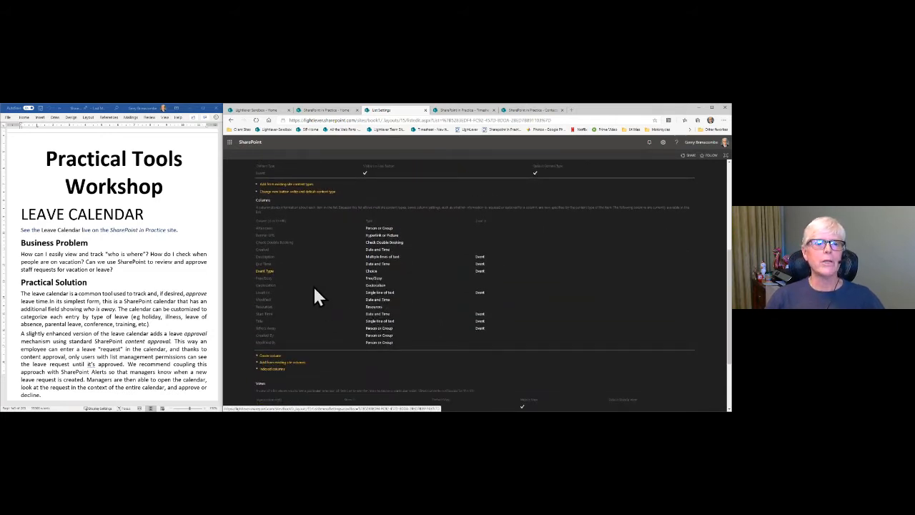
pyautogui.scroll(2, 318, 296)
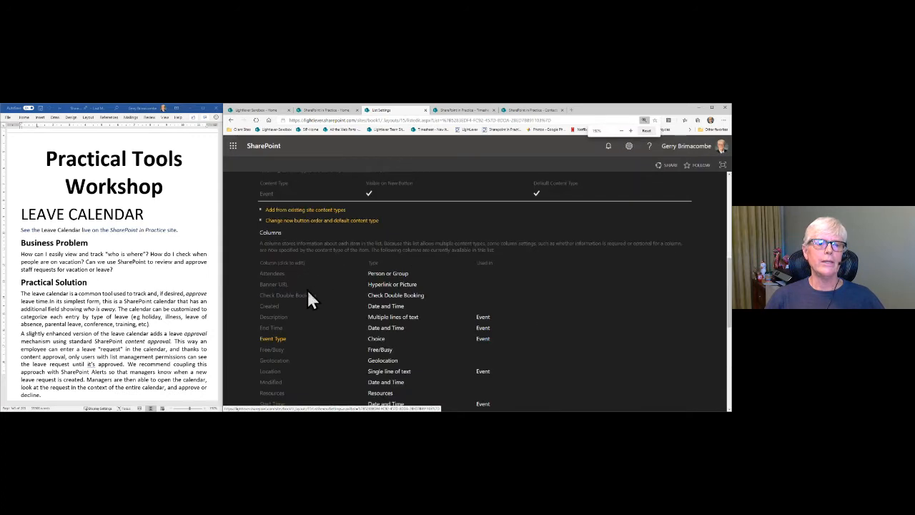
pyautogui.scroll(-3, 288, 276)
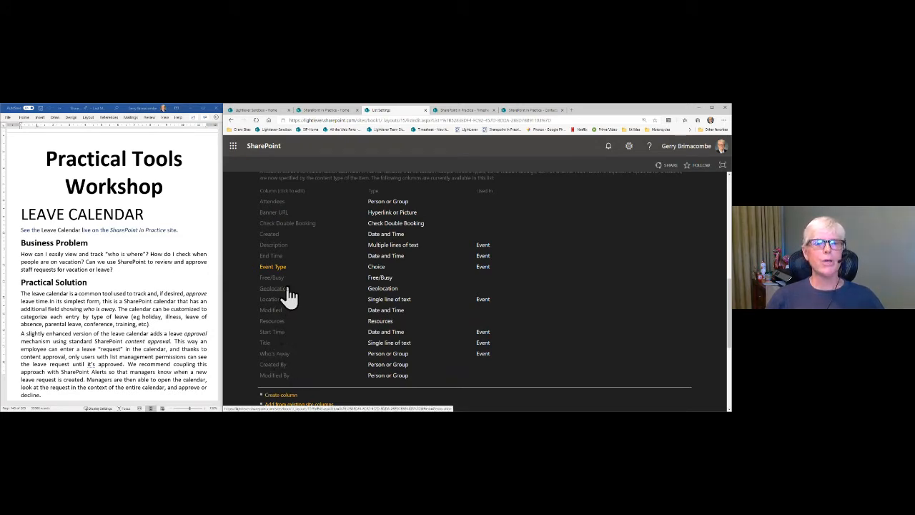
pyautogui.scroll(3, 289, 295)
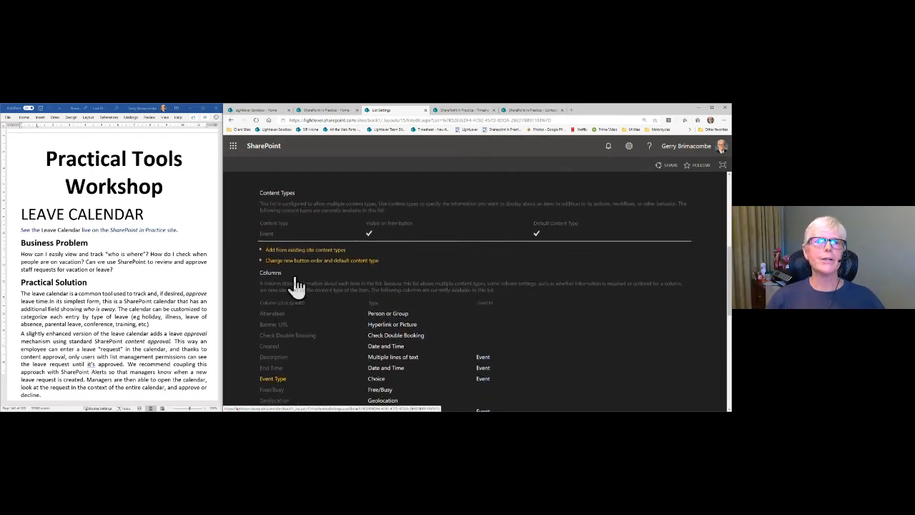
pyautogui.scroll(1, 297, 286)
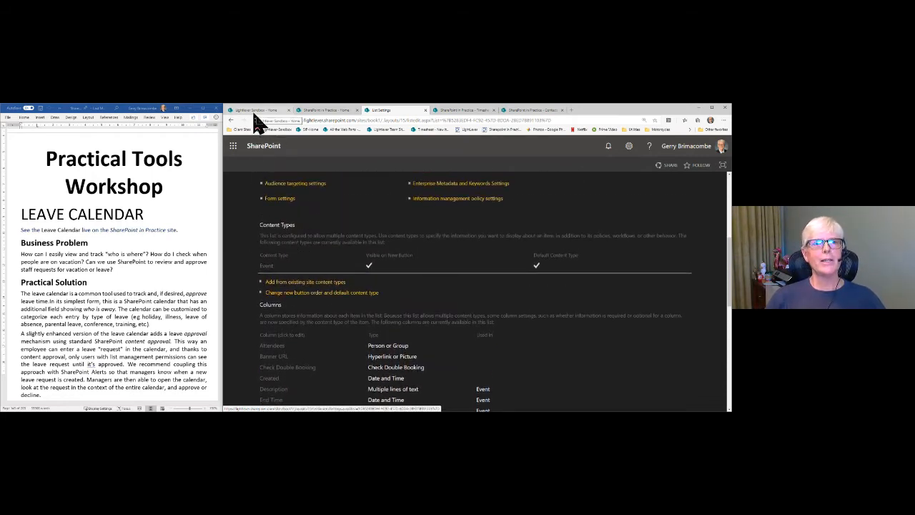
# Step: Switch to the Lightlever Sandbox site and begin adding a Calendar app to it
pyautogui.click(255, 112)
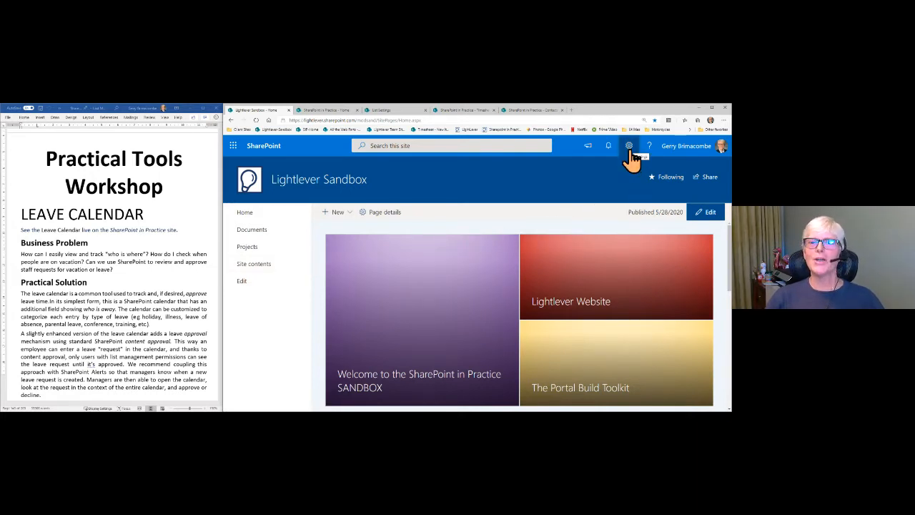
pyautogui.click(629, 147)
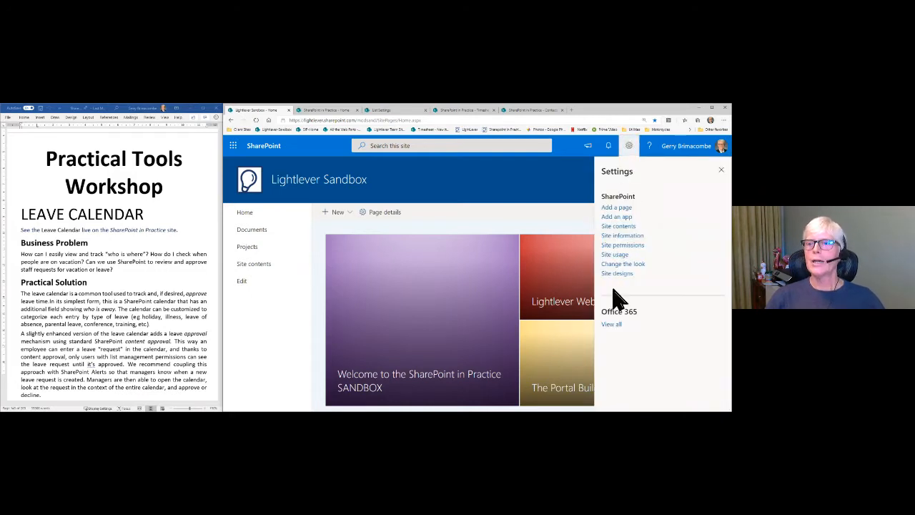
pyautogui.click(616, 217)
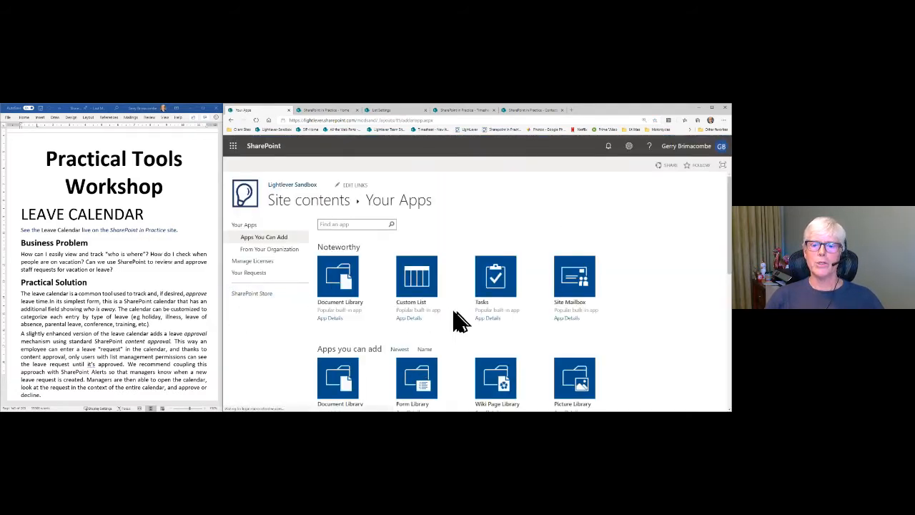
pyautogui.scroll(-5, 461, 322)
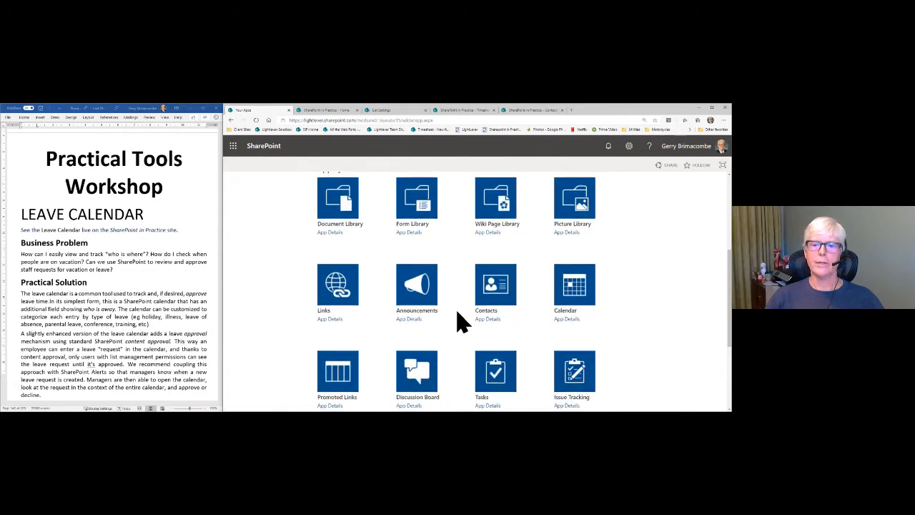
pyautogui.click(573, 302)
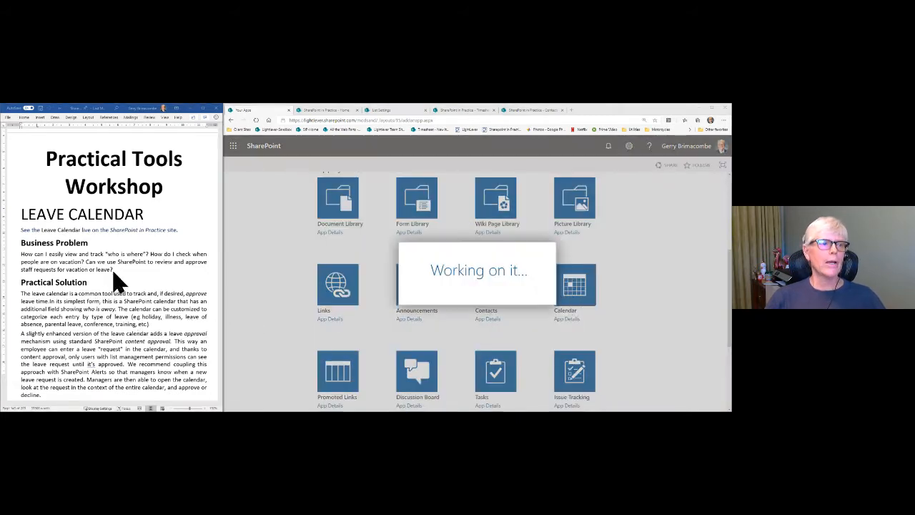
# Step: Switch to the Word workshop document and read the Leave Calendar content approval, list design and metadata sections
pyautogui.scroll(-1, 118, 268)
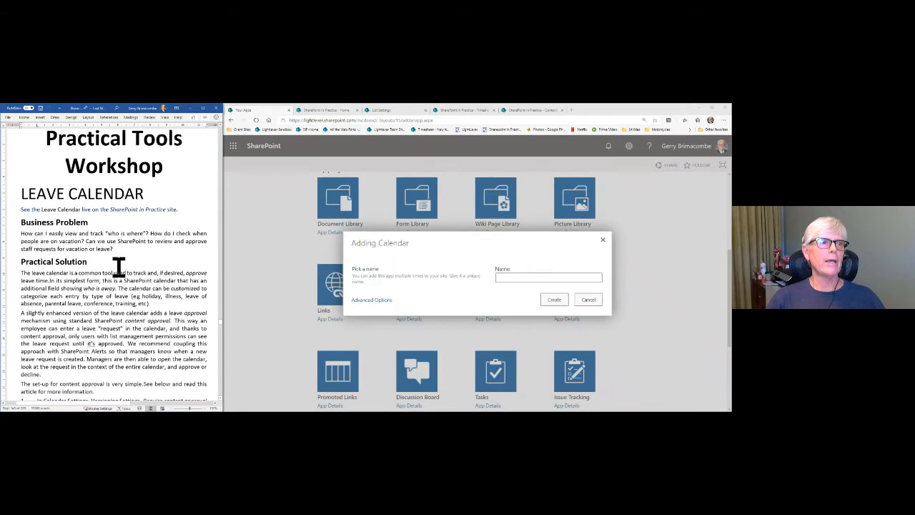
pyautogui.scroll(-5, 118, 268)
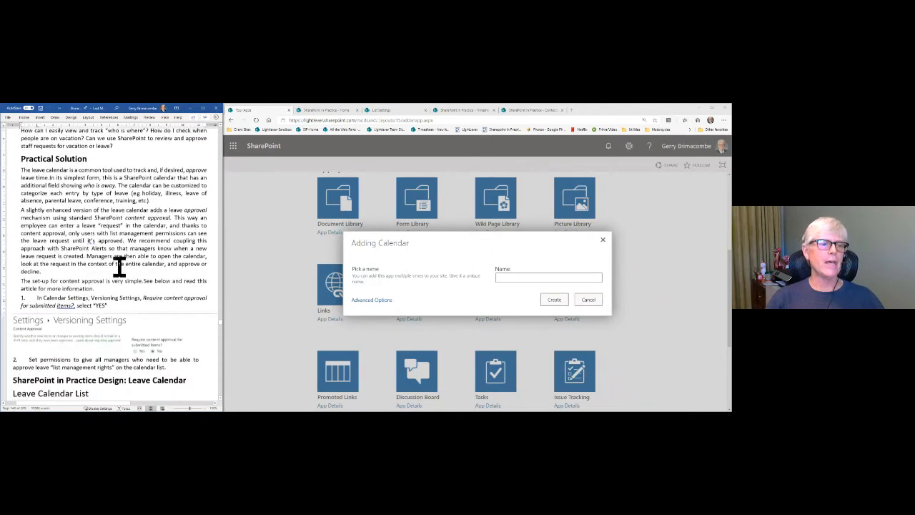
pyautogui.scroll(-3, 118, 268)
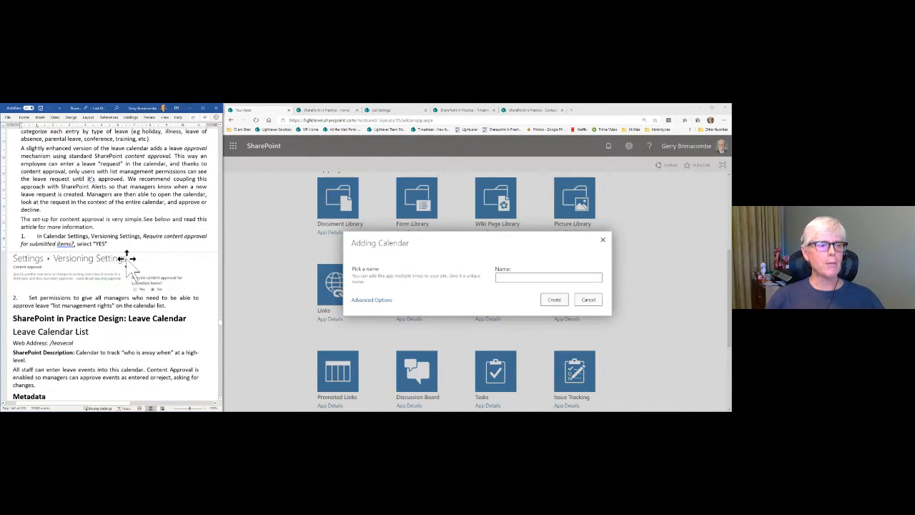
pyautogui.scroll(-4, 127, 259)
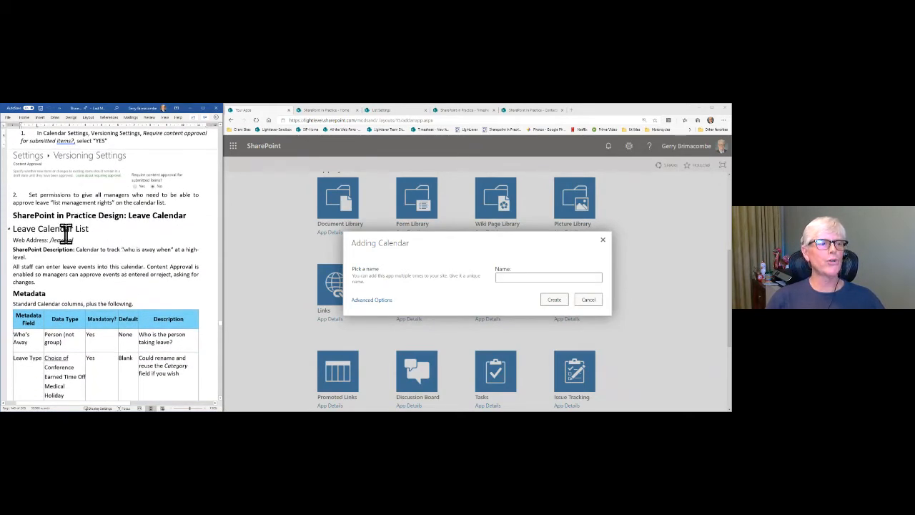
pyautogui.scroll(-2, 66, 234)
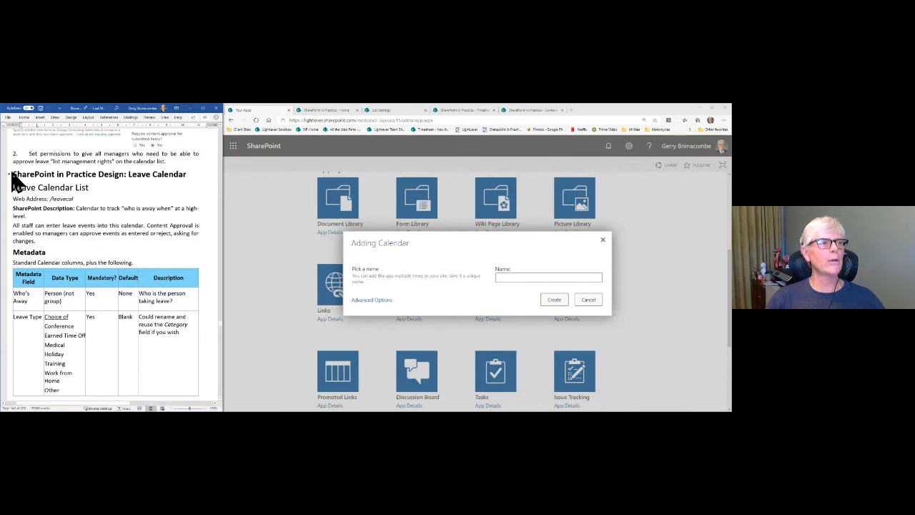
pyautogui.moveTo(14, 174); pyautogui.dragTo(150, 300)
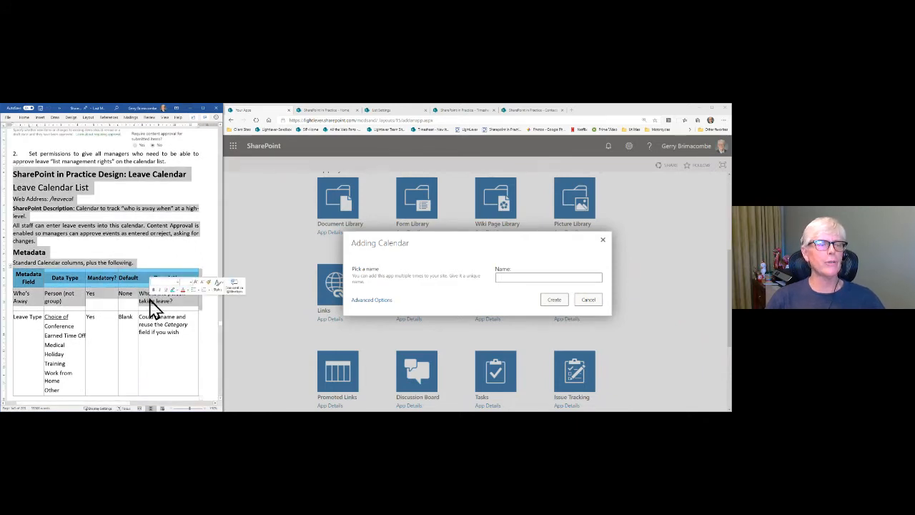
pyautogui.click(108, 230)
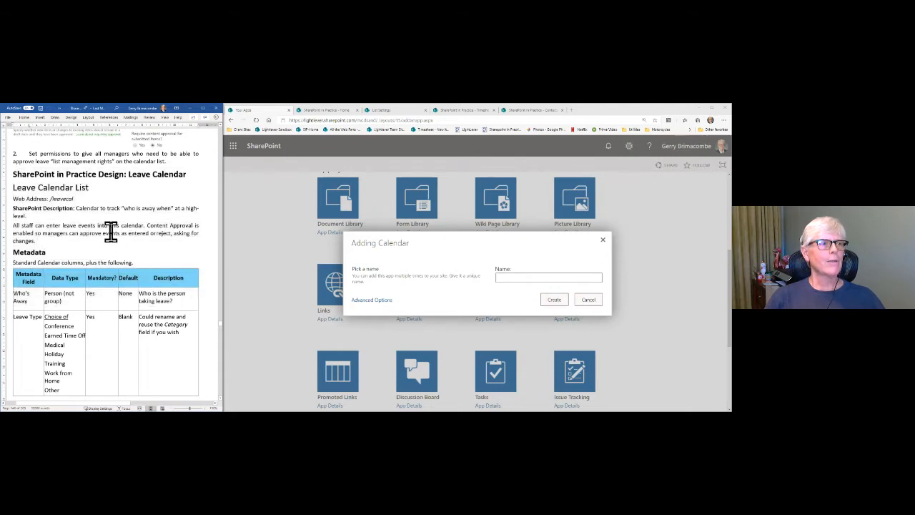
# Step: Create the Calendar app with the name leavecal, copied from the web address in the workshop document
pyautogui.doubleClick(63, 199)
pyautogui.hotkey('ctrl', 'c')
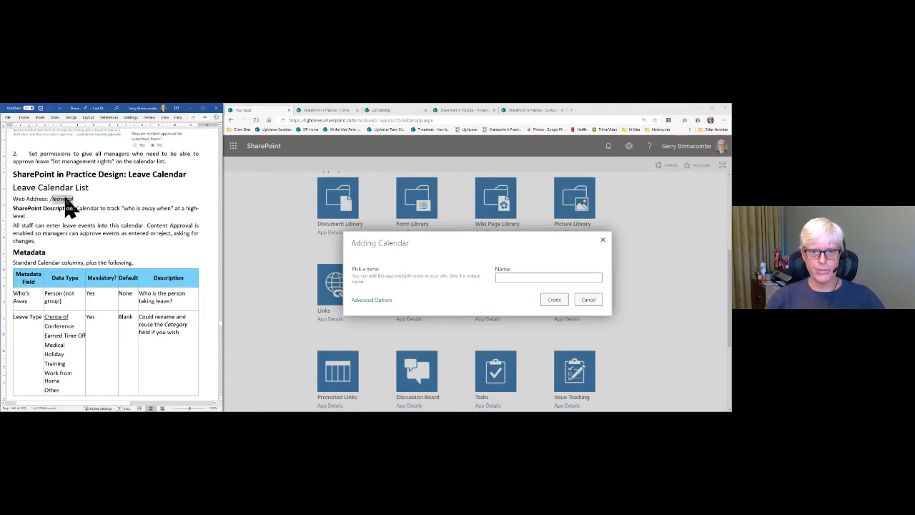
pyautogui.click(513, 276)
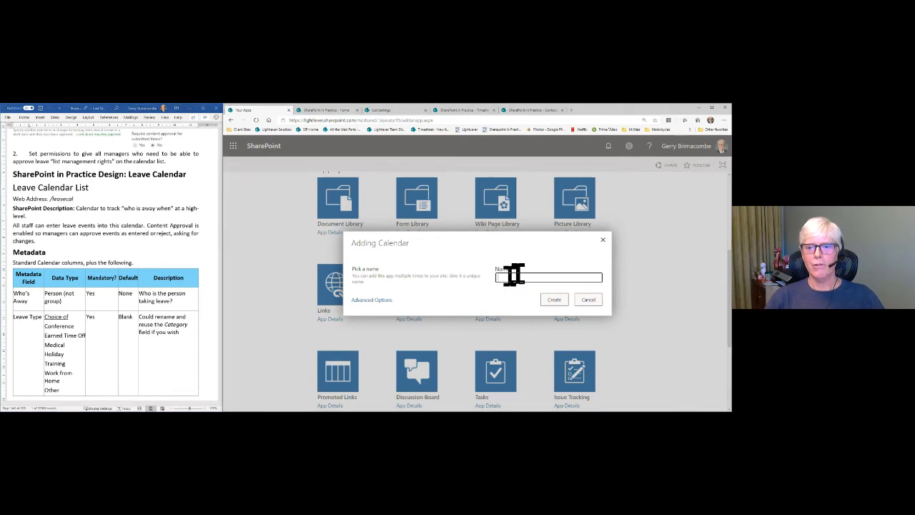
pyautogui.hotkey('ctrl', 'v')
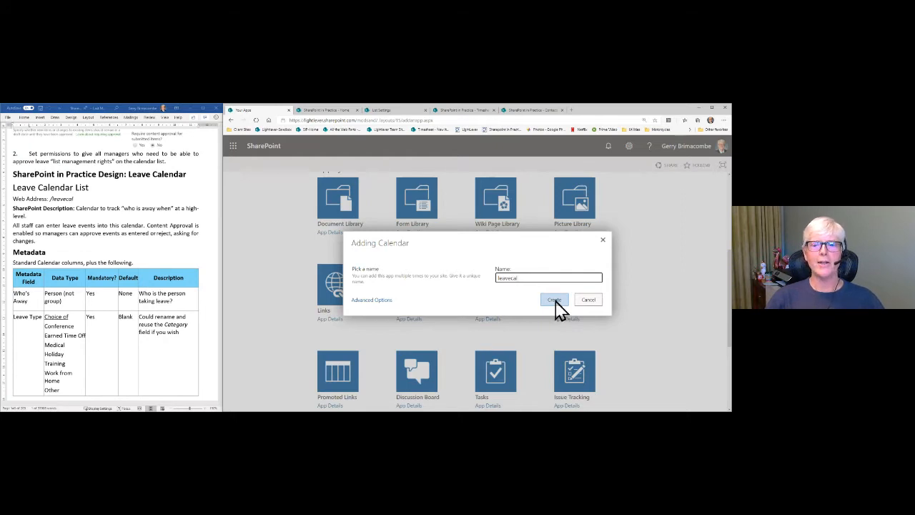
pyautogui.click(555, 301)
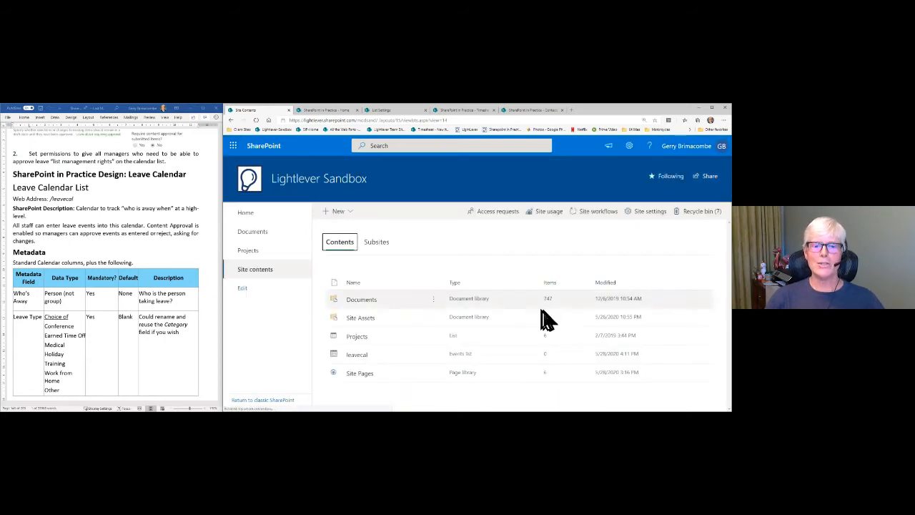
# Step: Open the leavecal calendar's name, description and navigation settings and change its name to Leave Calendar, taken from the document heading
pyautogui.click(358, 355)
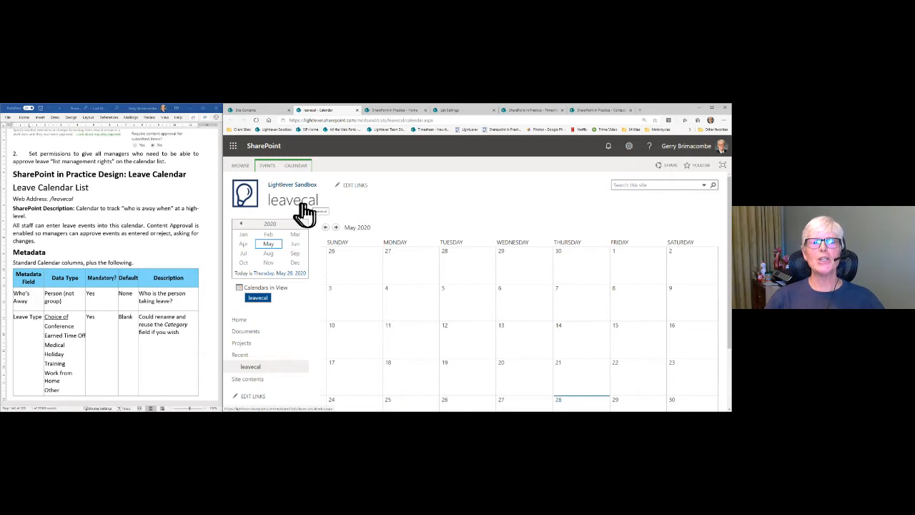
pyautogui.click(296, 166)
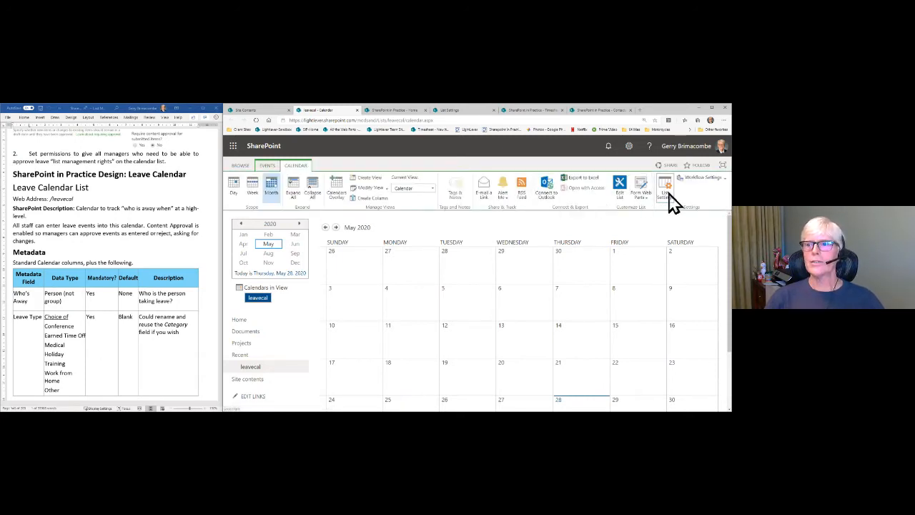
pyautogui.click(664, 192)
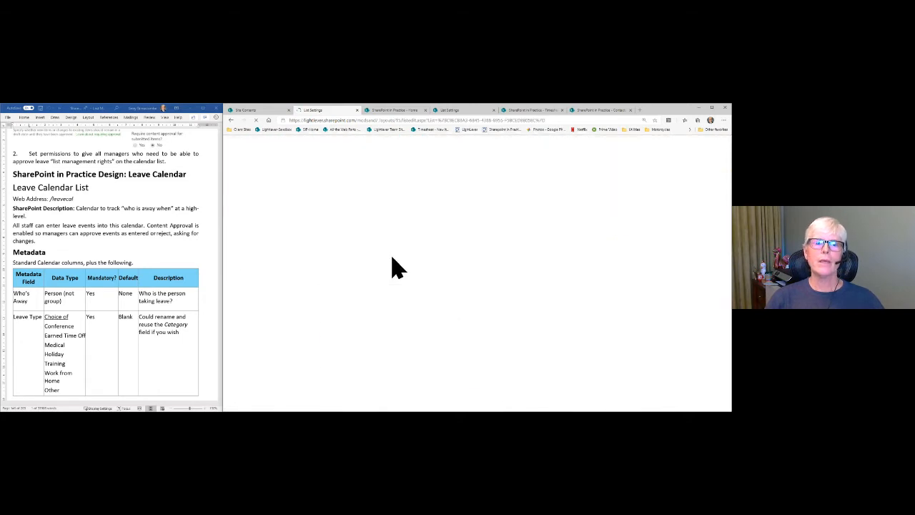
pyautogui.click(354, 291)
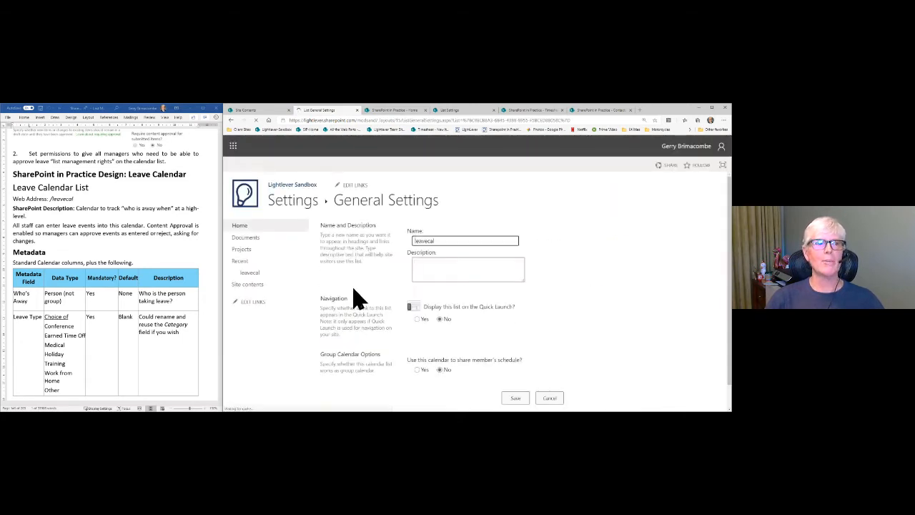
pyautogui.click(143, 180)
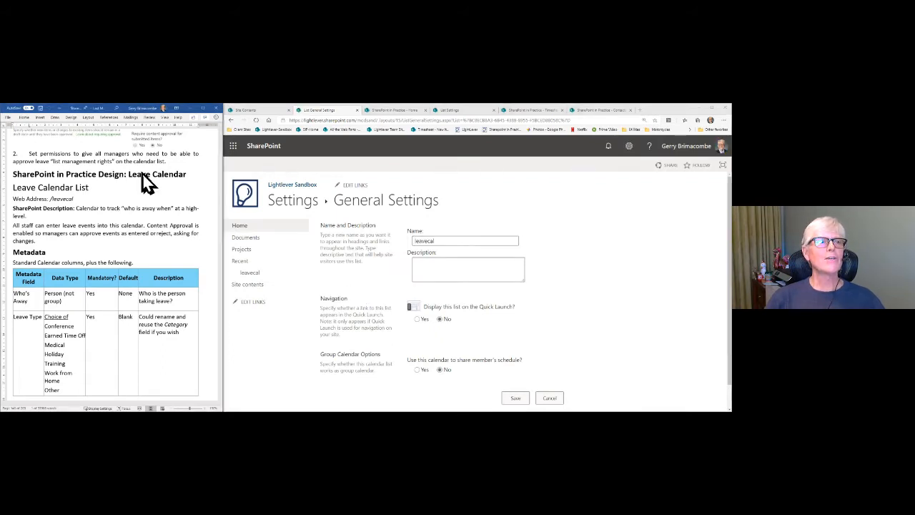
pyautogui.moveTo(131, 174); pyautogui.dragTo(170, 175)
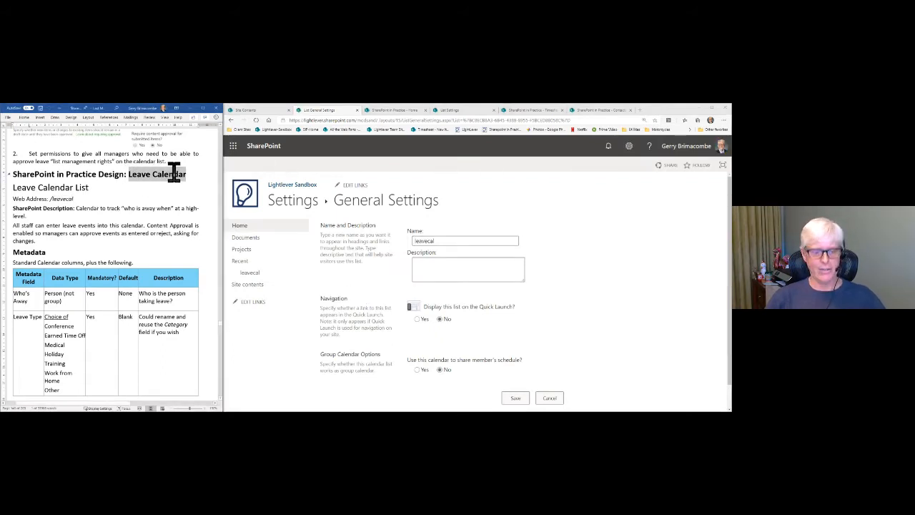
pyautogui.doubleClick(416, 240)
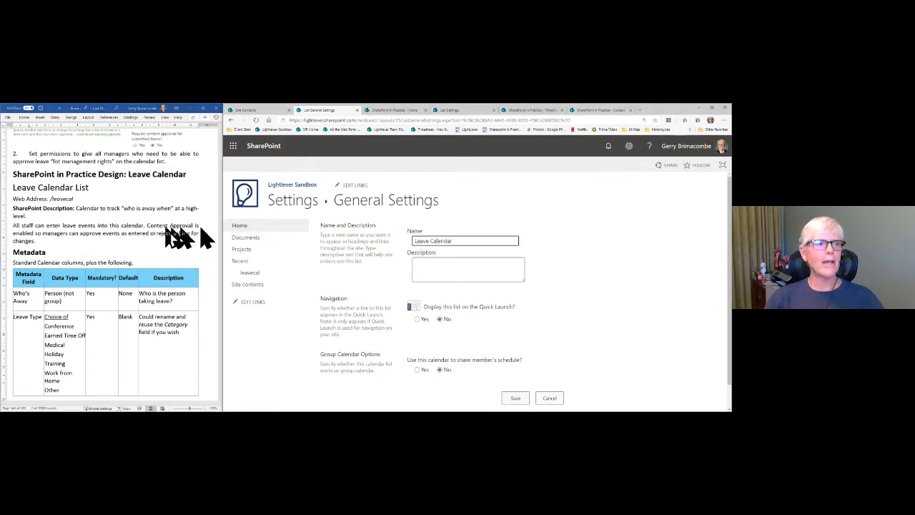
# Step: Add the document's description "Calendar to track 'who is away when' at a high-level.", show the list on the Quick Launch and save
pyautogui.click(93, 224)
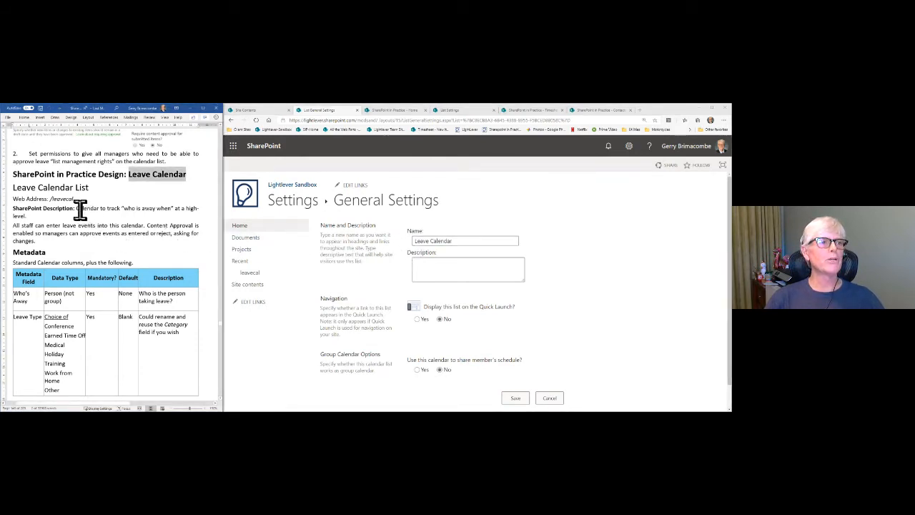
pyautogui.moveTo(76, 208); pyautogui.dragTo(84, 214)
pyautogui.hotkey('ctrl', 'c')
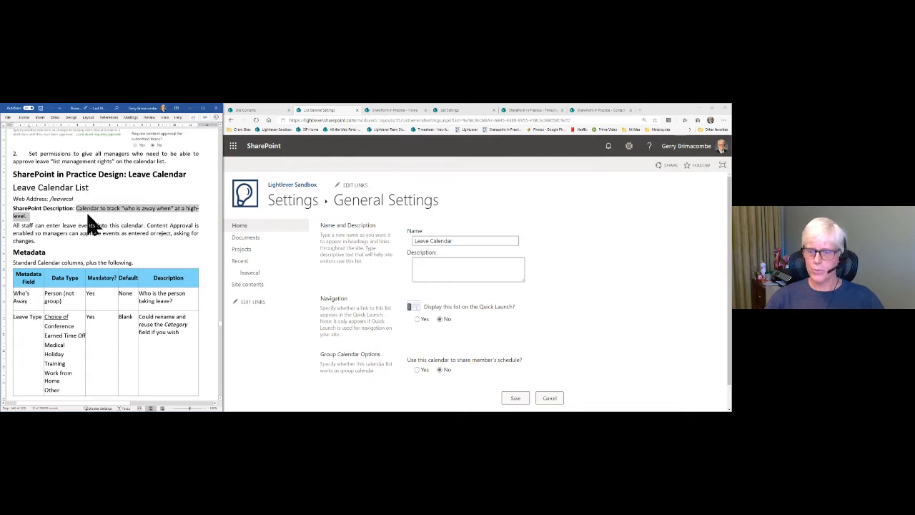
pyautogui.click(452, 271)
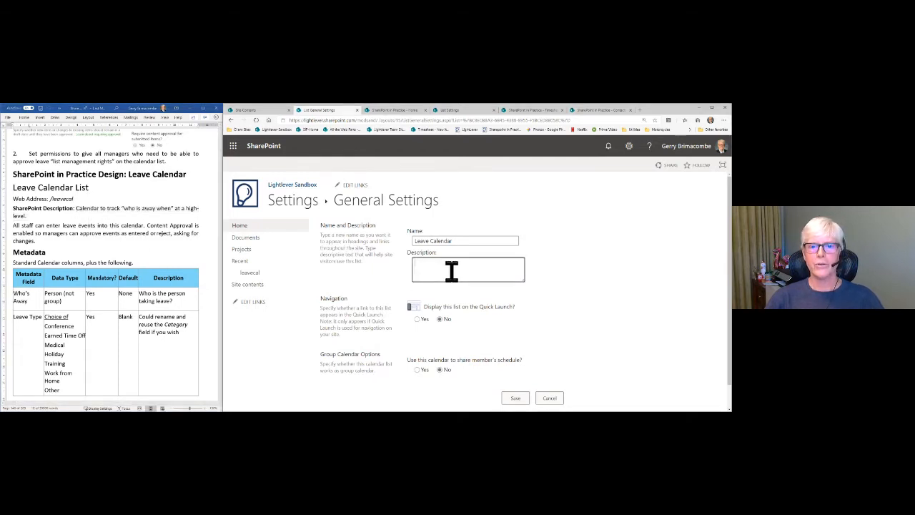
pyautogui.hotkey('ctrl', 'v')
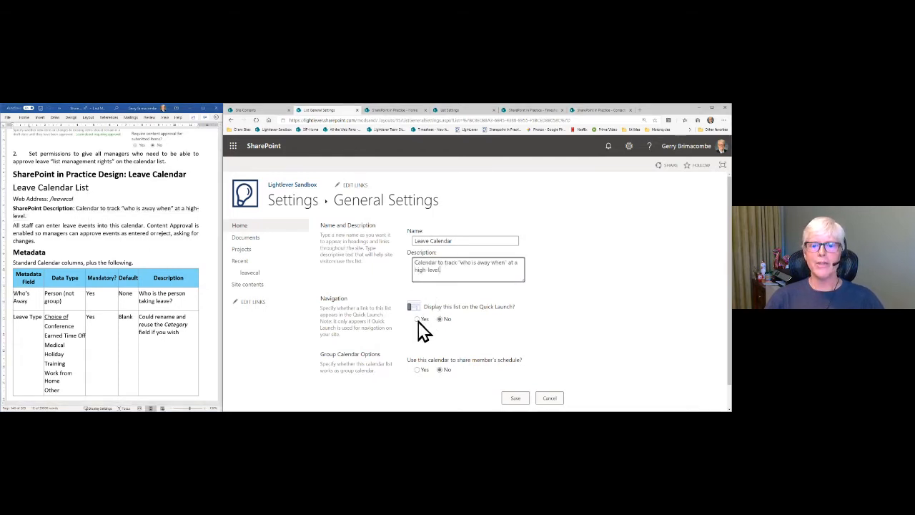
pyautogui.click(418, 319)
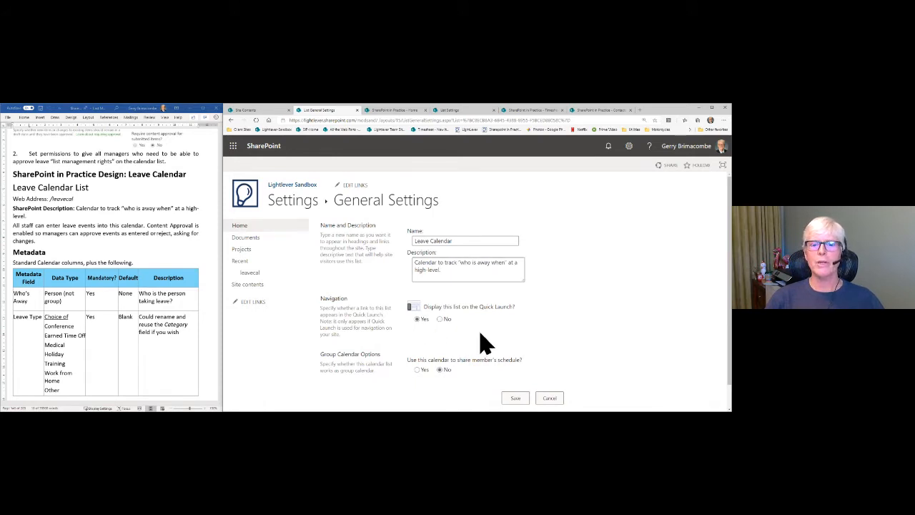
pyautogui.scroll(-1, 486, 343)
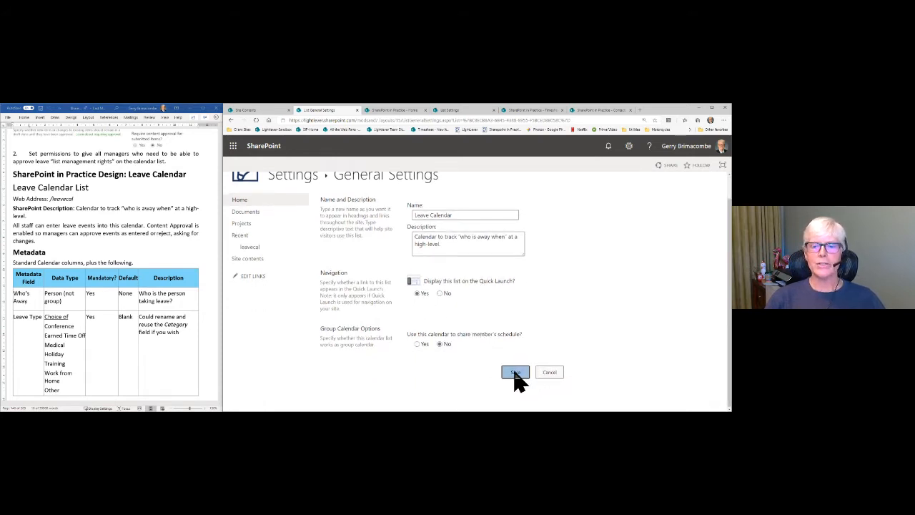
pyautogui.click(514, 372)
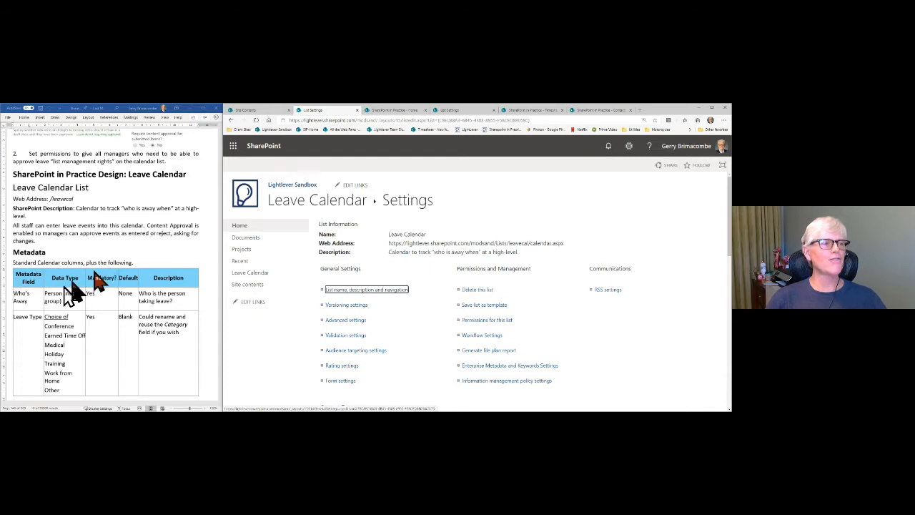
# Step: Start a new column in the Leave Calendar named Who's Away, copied from the metadata table, with type Person or Group
pyautogui.scroll(-1, 67, 296)
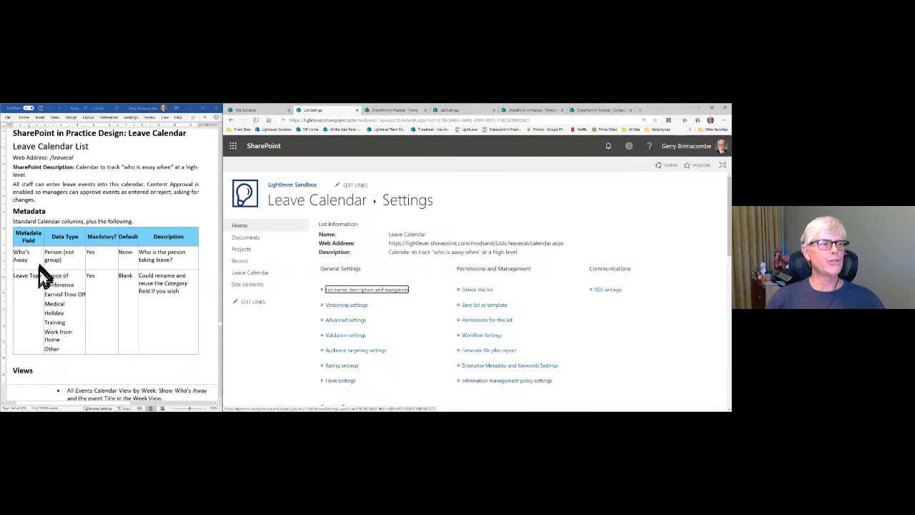
pyautogui.click(30, 263)
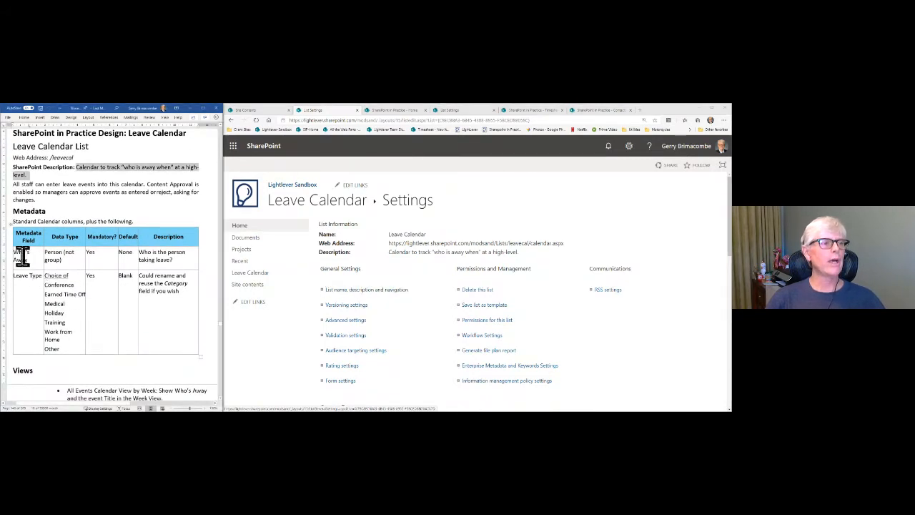
pyautogui.moveTo(16, 250); pyautogui.dragTo(28, 257)
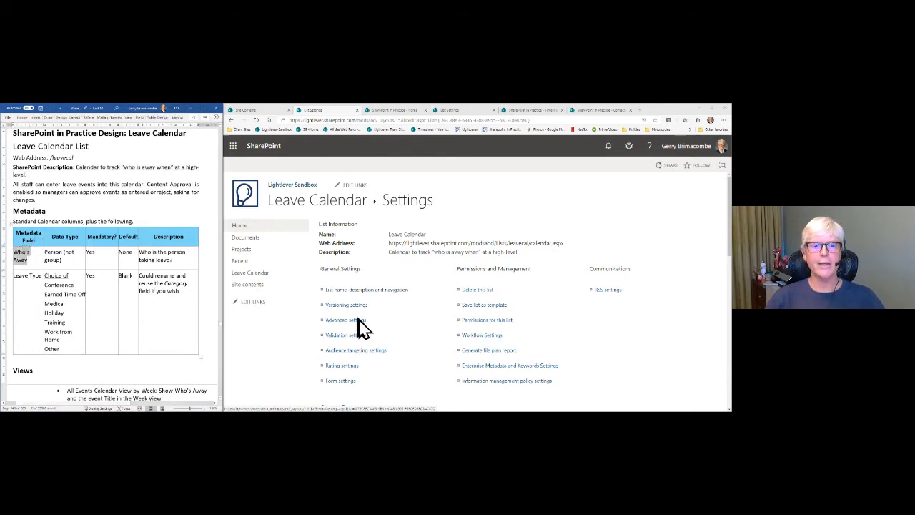
pyautogui.scroll(-1, 379, 336)
pyautogui.scroll(-3, 378, 336)
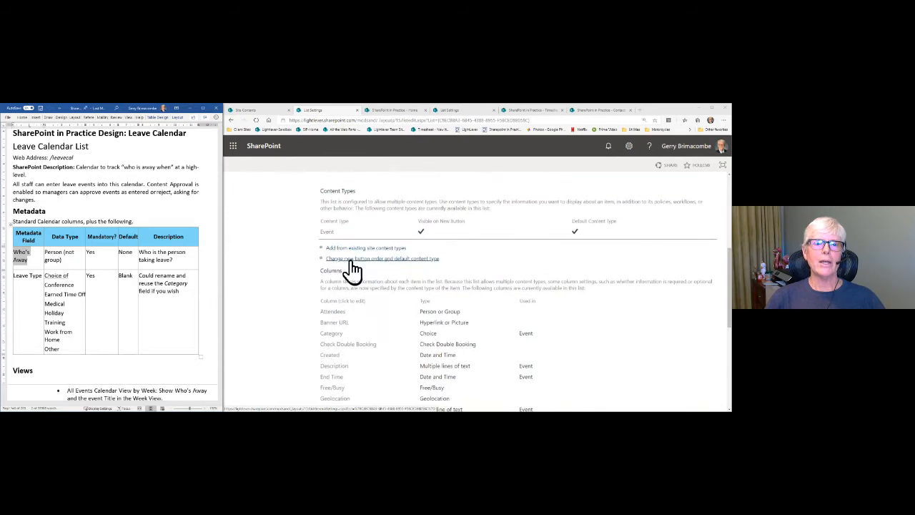
pyautogui.scroll(-3, 355, 278)
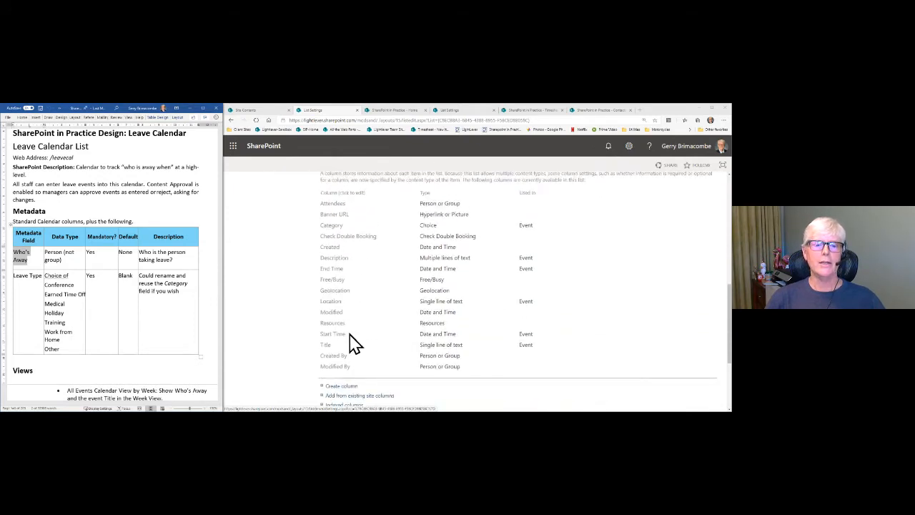
pyautogui.click(349, 386)
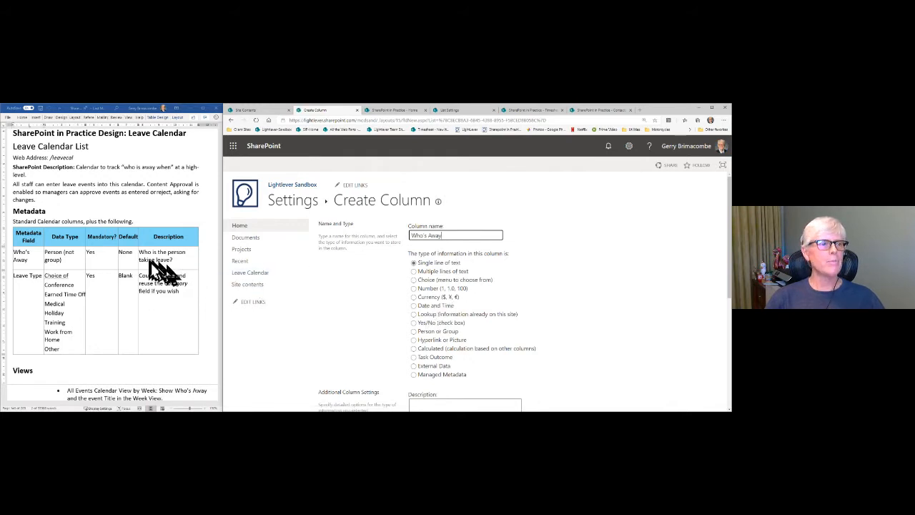
pyautogui.click(414, 332)
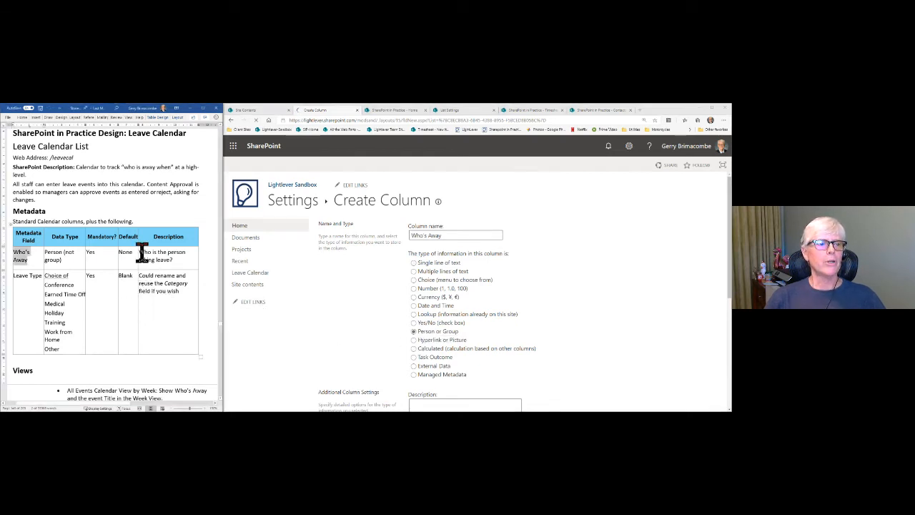
# Step: Give the column the description "Who is the person taking leave?" from the document, make it required and save it
pyautogui.moveTo(138, 251); pyautogui.dragTo(188, 268)
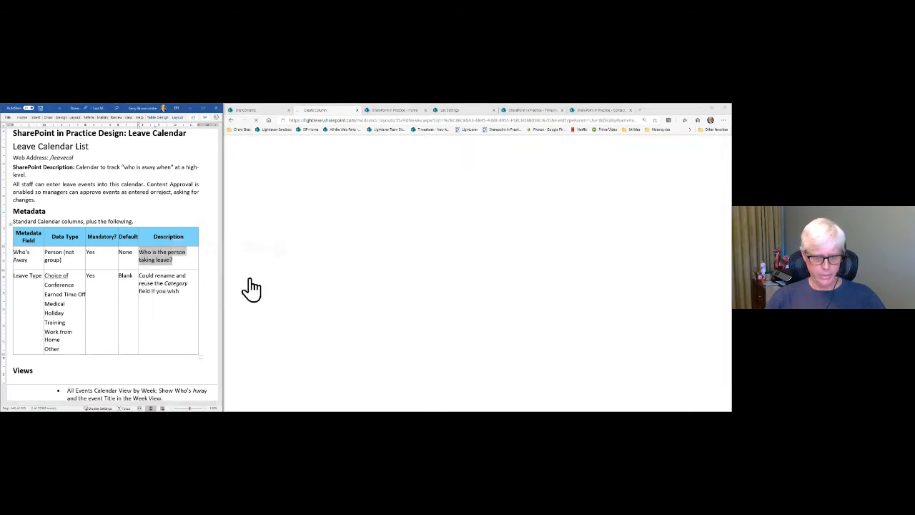
pyautogui.scroll(-3, 465, 355)
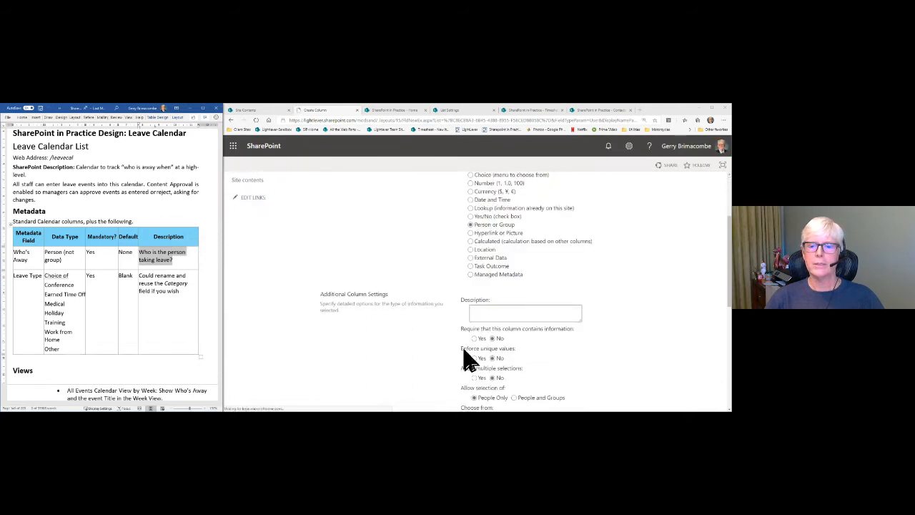
pyautogui.click(474, 307)
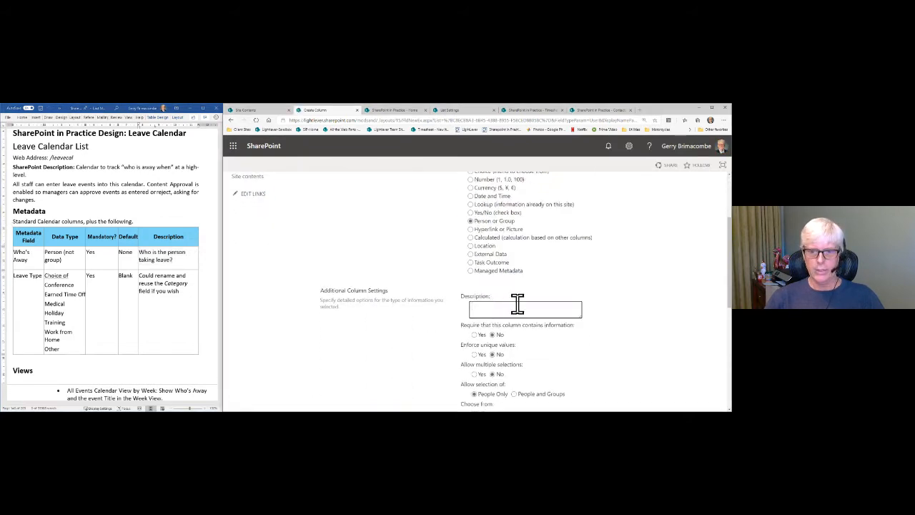
pyautogui.hotkey('ctrl', 'v')
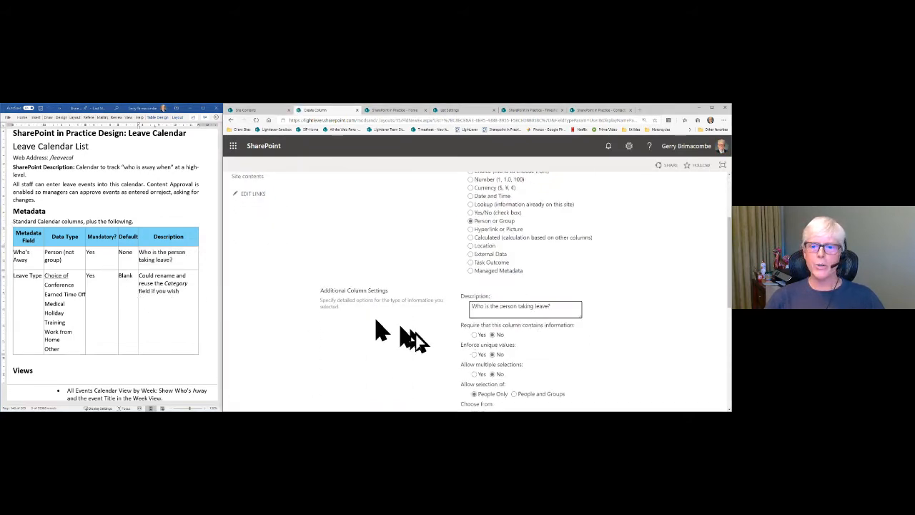
pyautogui.click(474, 334)
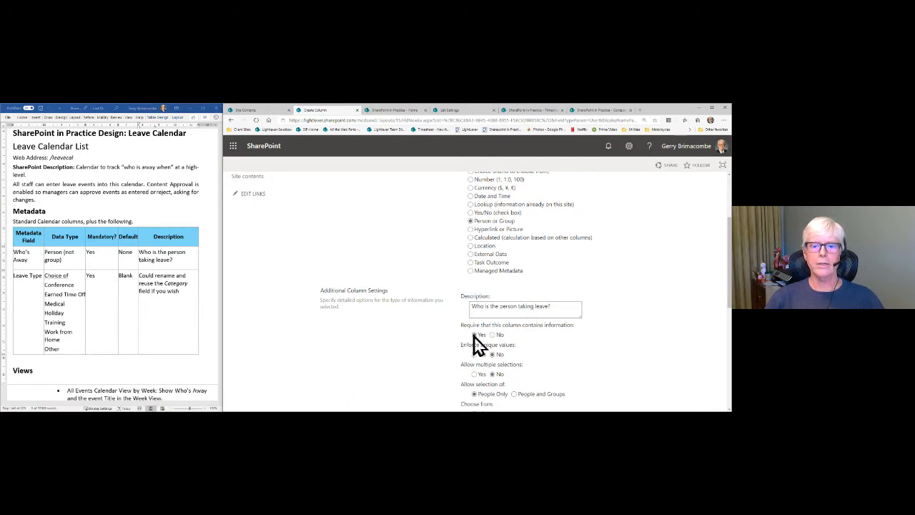
pyautogui.scroll(-5, 449, 343)
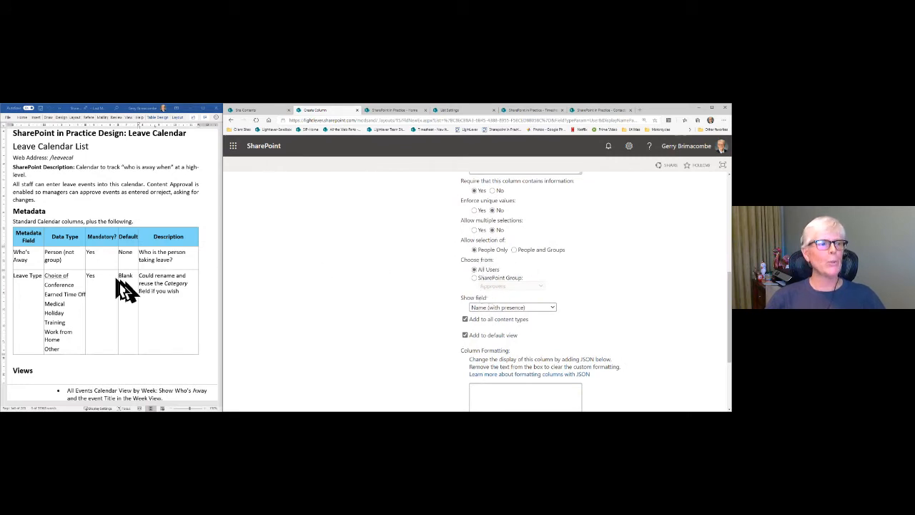
pyautogui.scroll(-3, 578, 329)
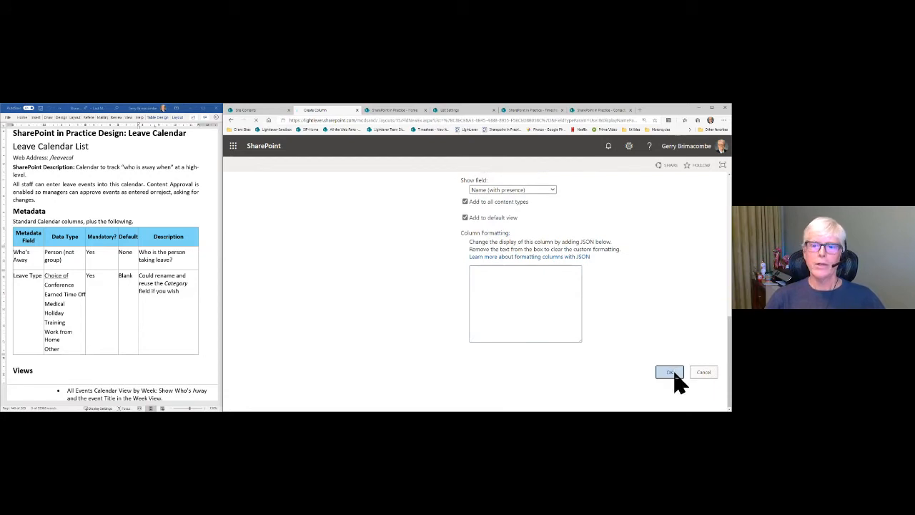
pyautogui.click(670, 373)
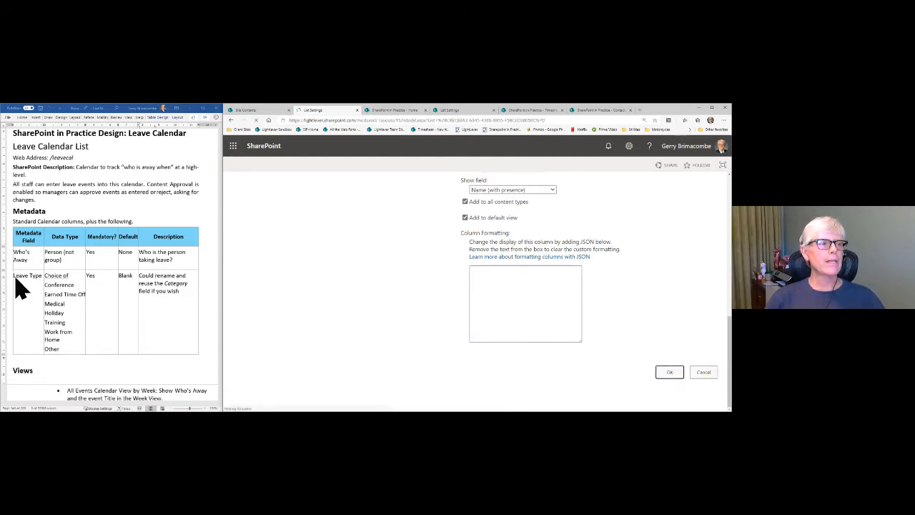
# Step: Open the calendar's Category column for editing and rename it Leave Type, taken from the document's metadata table
pyautogui.moveTo(15, 276); pyautogui.dragTo(39, 278)
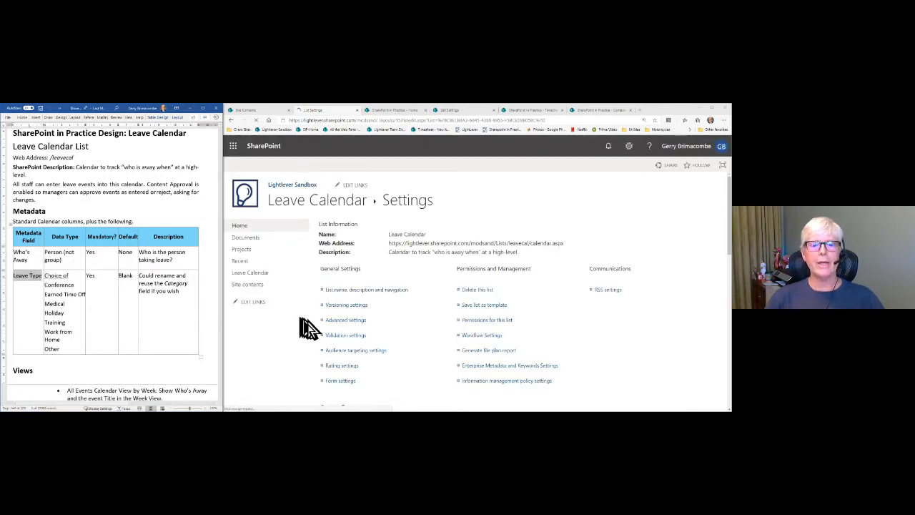
pyautogui.scroll(-5, 319, 329)
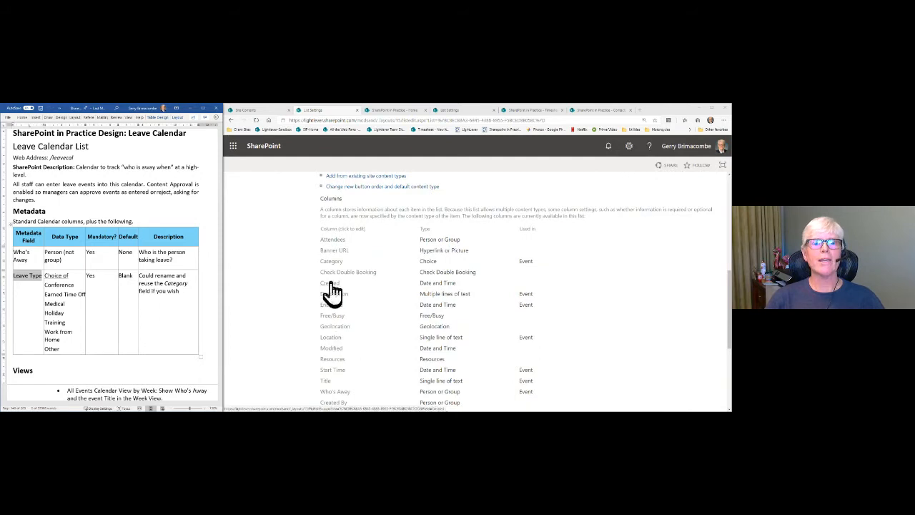
pyautogui.click(331, 262)
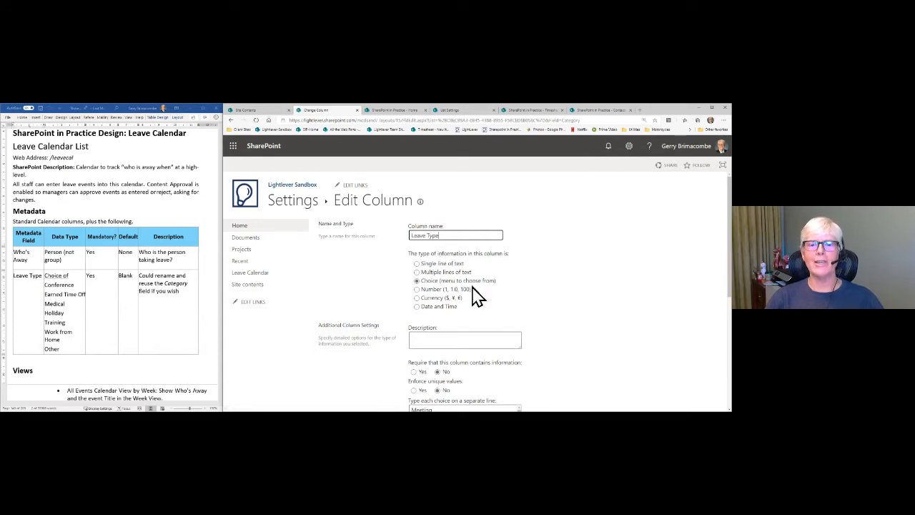
# Step: Replace the Leave Type choices with the document's list: Conference, Earned Time Off, Medical, Holiday, Training, Work from Home, Other, and save the column
pyautogui.click(174, 289)
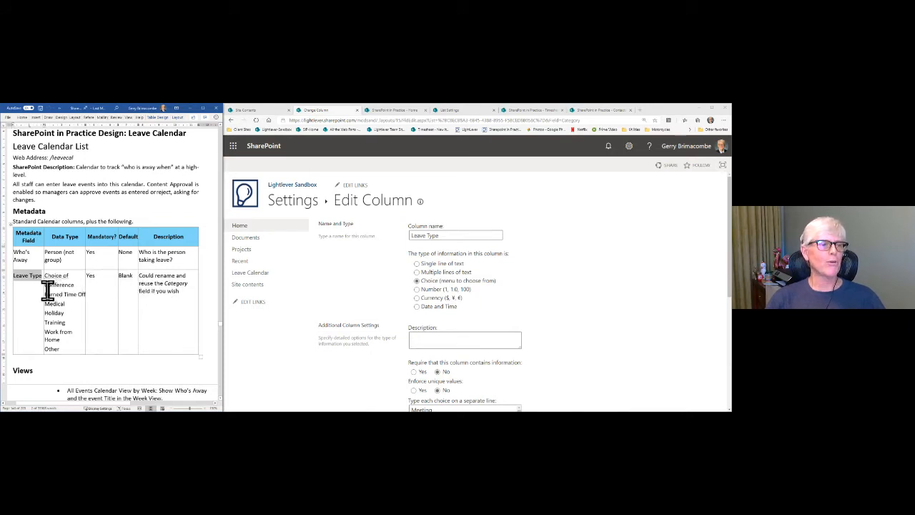
pyautogui.moveTo(46, 286); pyautogui.dragTo(64, 339)
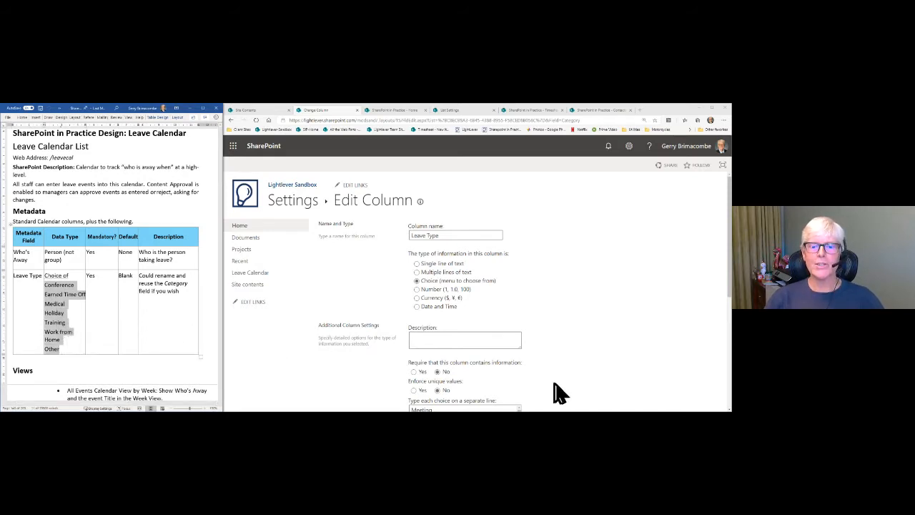
pyautogui.scroll(-3, 541, 378)
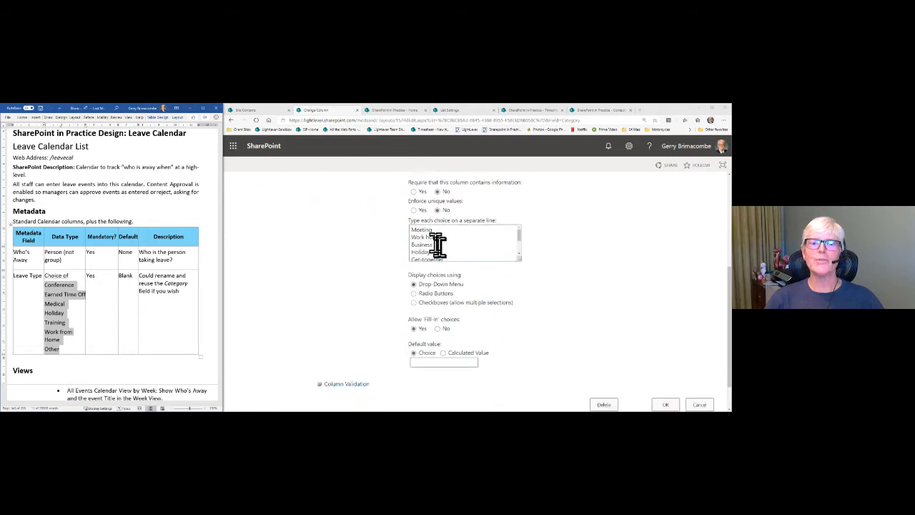
pyautogui.click(418, 230)
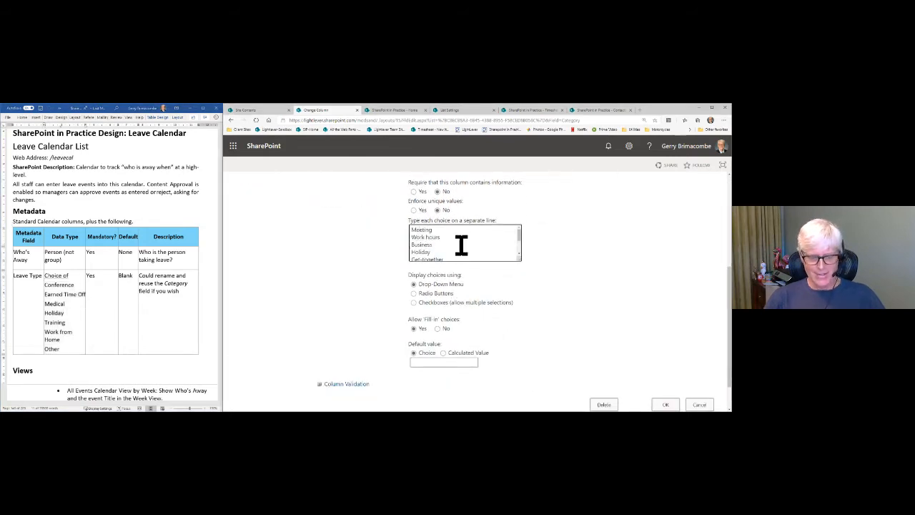
pyautogui.hotkey('ctrl', 'a')
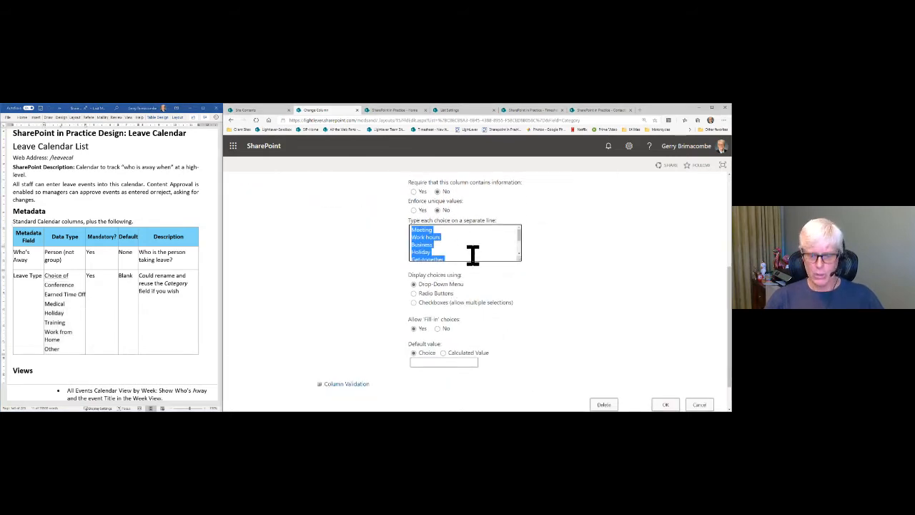
pyautogui.hotkey('ctrl', 'v')
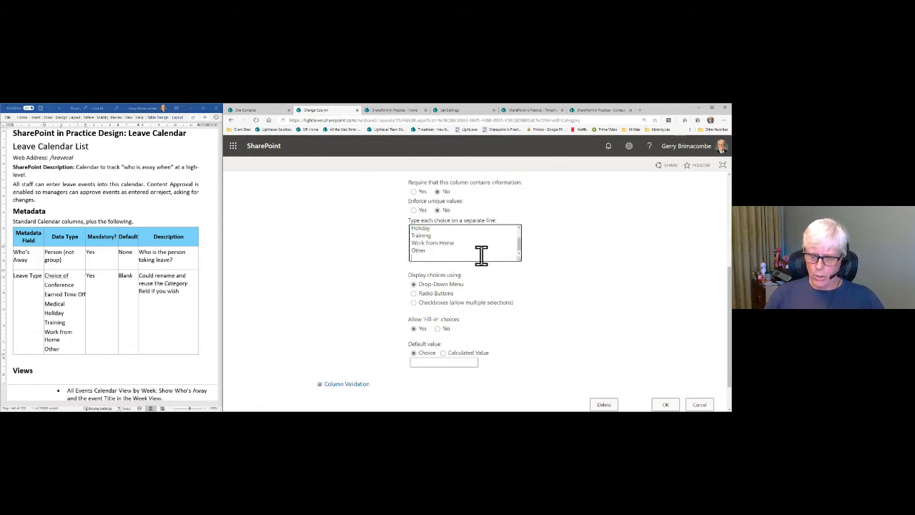
pyautogui.press('BackSpace')
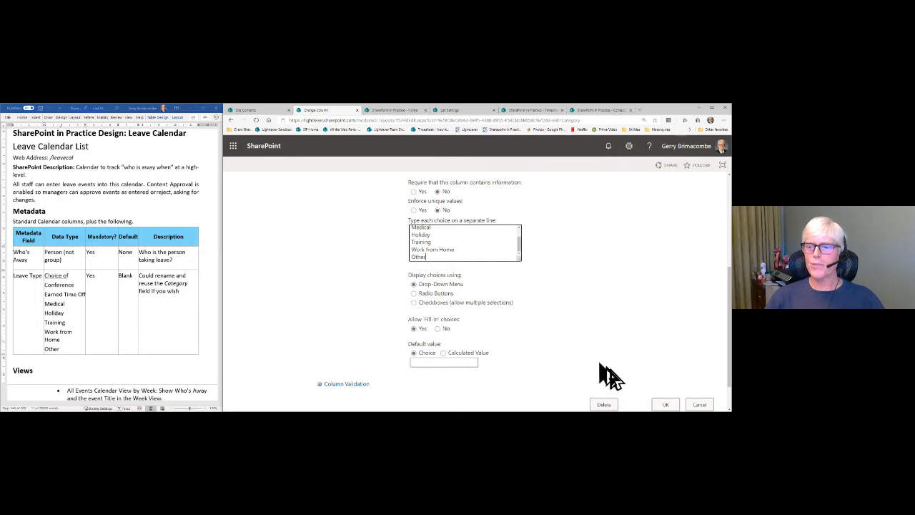
pyautogui.click(665, 405)
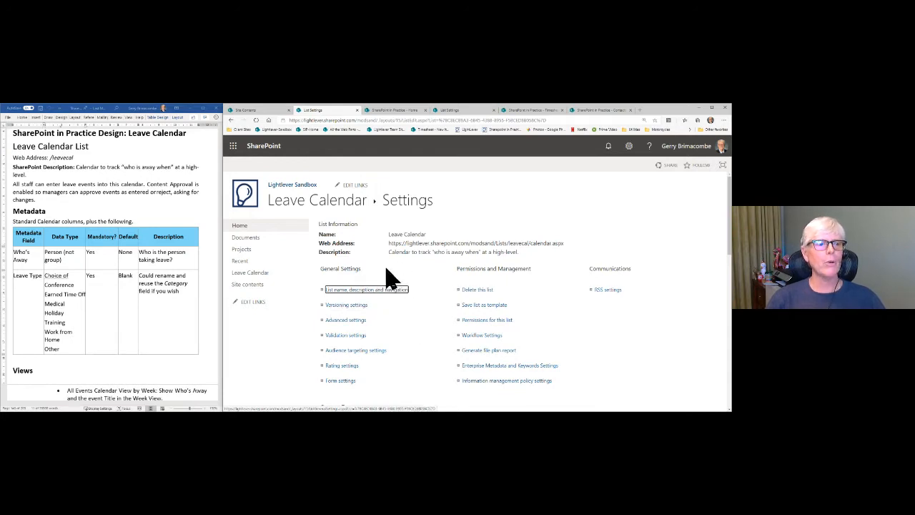
# Step: Start a new Calendar View for the Leave Calendar, copying the name "All Events Calendar View by Week" from the document's Views section
pyautogui.scroll(-2, 123, 313)
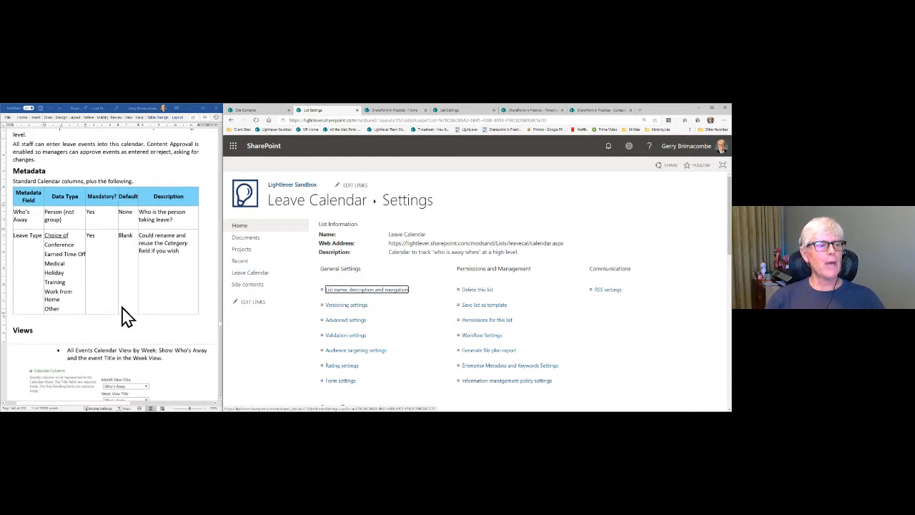
pyautogui.scroll(-2, 123, 312)
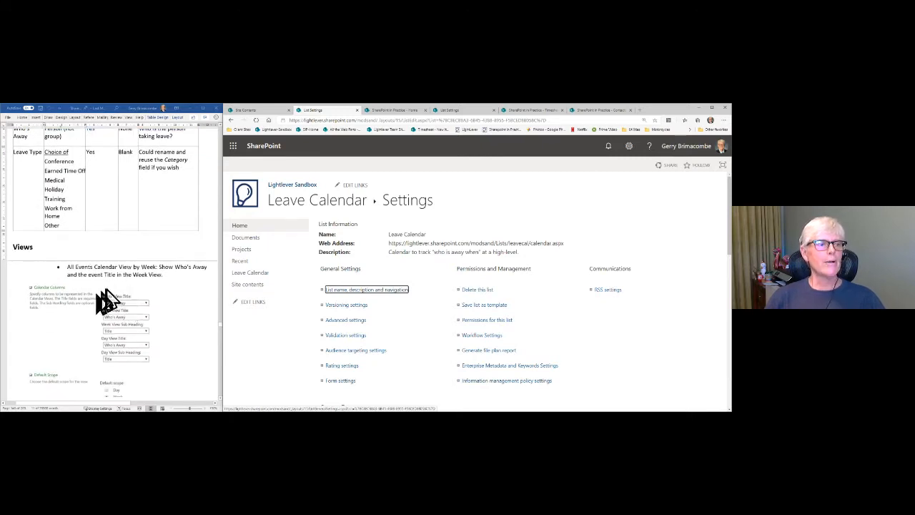
pyautogui.scroll(-1, 104, 300)
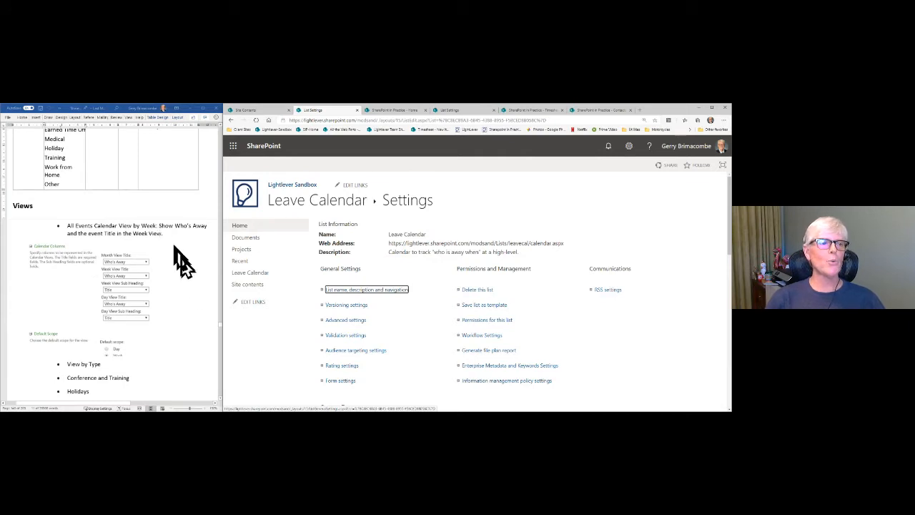
pyautogui.scroll(-10, 336, 296)
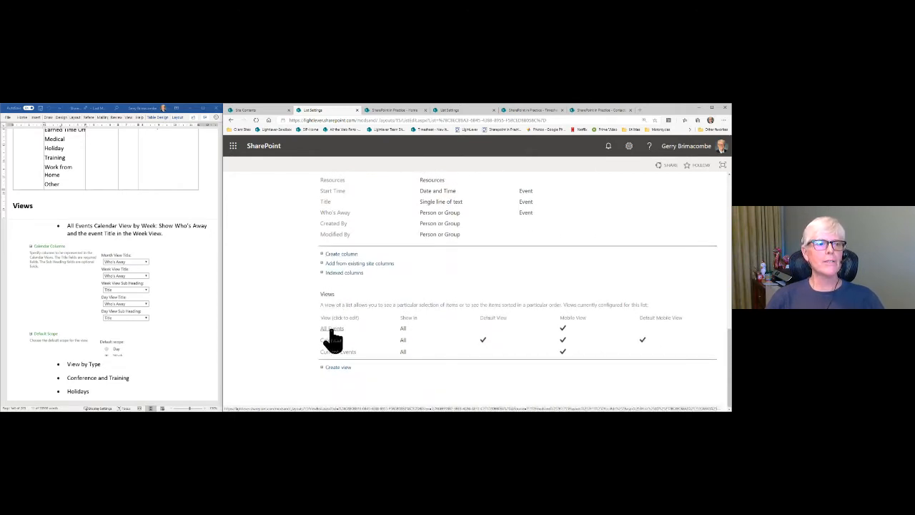
pyautogui.click(341, 368)
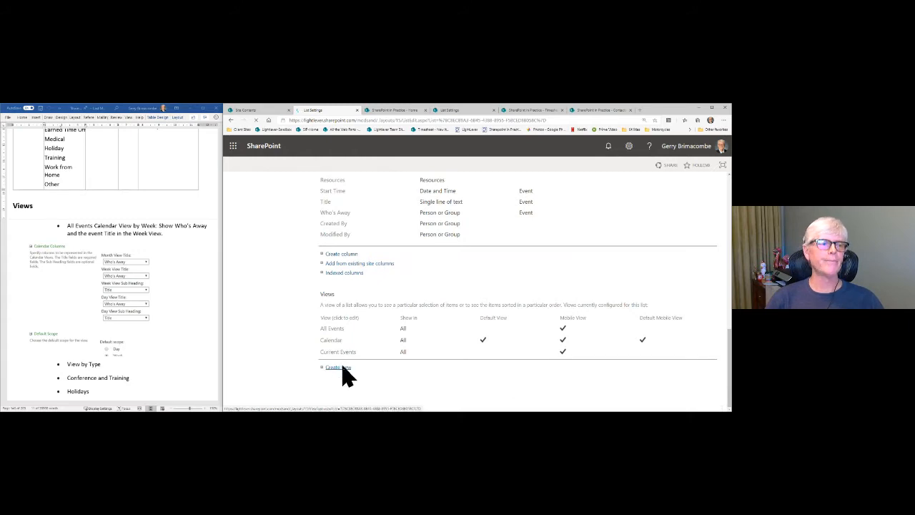
pyautogui.click(66, 226)
pyautogui.moveTo(66, 226); pyautogui.dragTo(153, 228)
pyautogui.hotkey('ctrl', 'c')
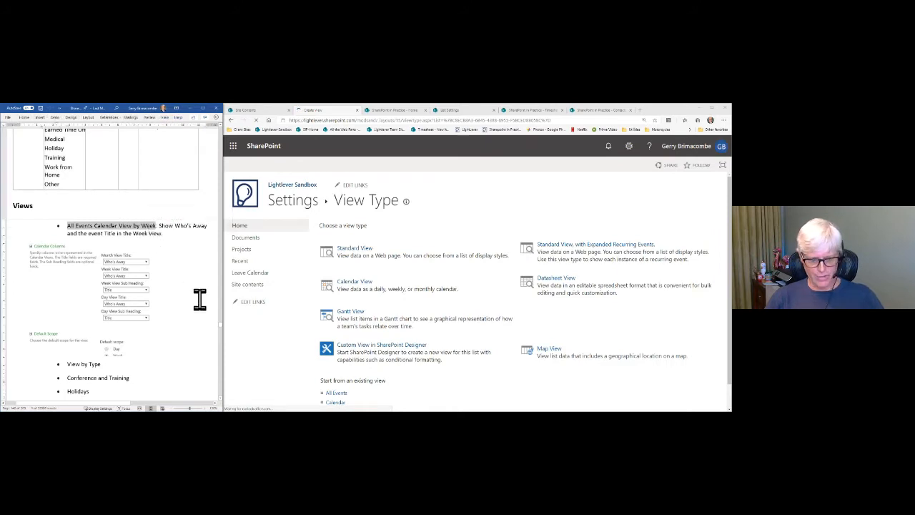
pyautogui.click(358, 285)
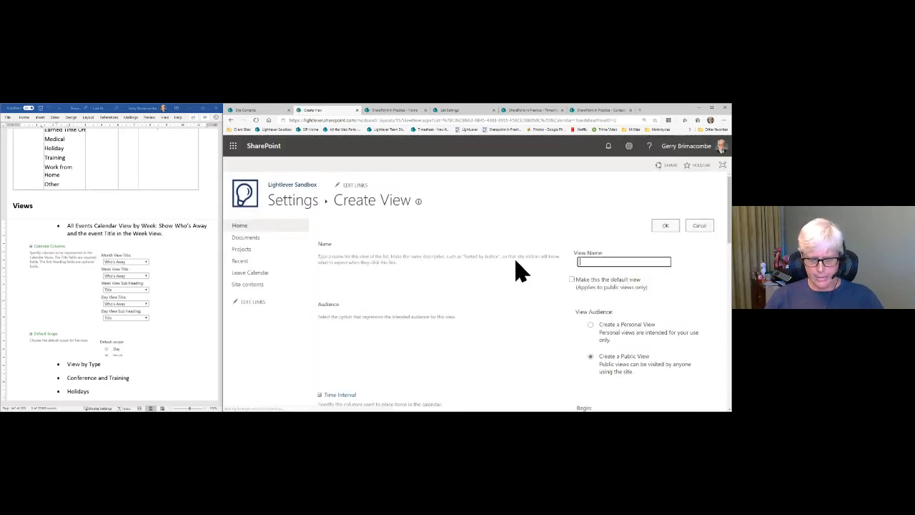
# Step: Name the view All Events Calendar View by Week without leading spaces and make it the default view
pyautogui.hotkey('ctrl', 'v')
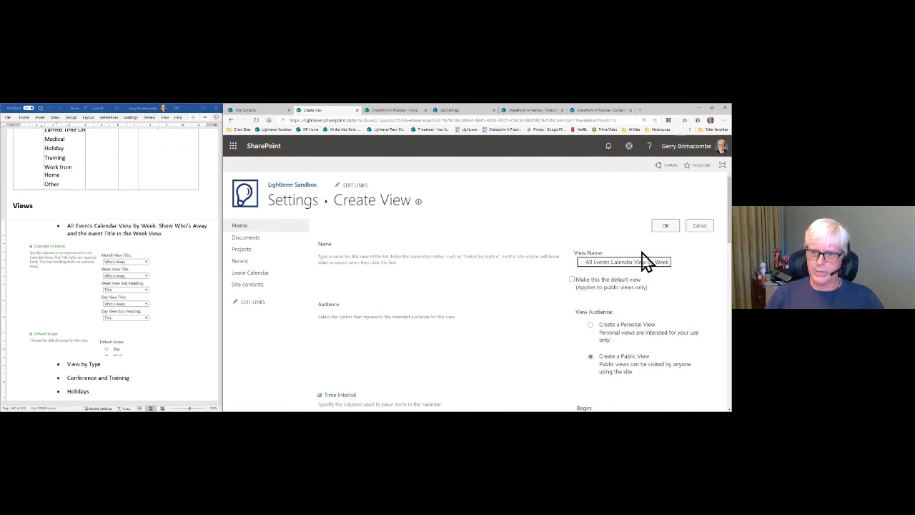
pyautogui.press('BackSpace')
pyautogui.press('BackSpace')
pyautogui.press('BackSpace')
pyautogui.press('BackSpace')
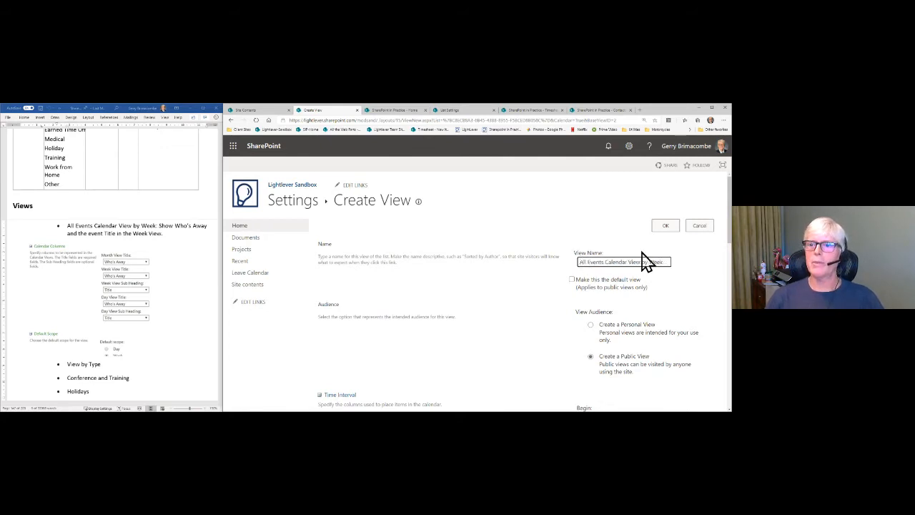
pyautogui.click(572, 279)
# Step: Set both the Month View Title and the Week View Title of the new view to Who's Away
pyautogui.scroll(-1, 580, 290)
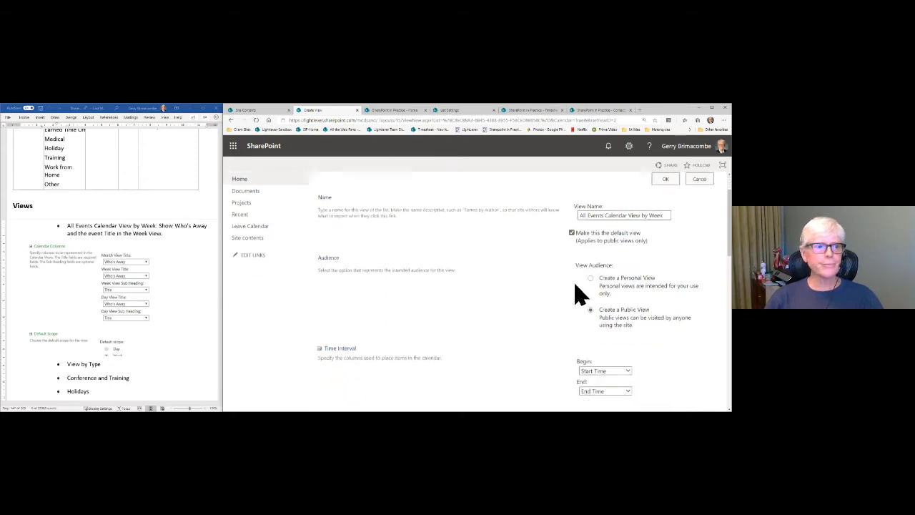
pyautogui.scroll(-2, 582, 295)
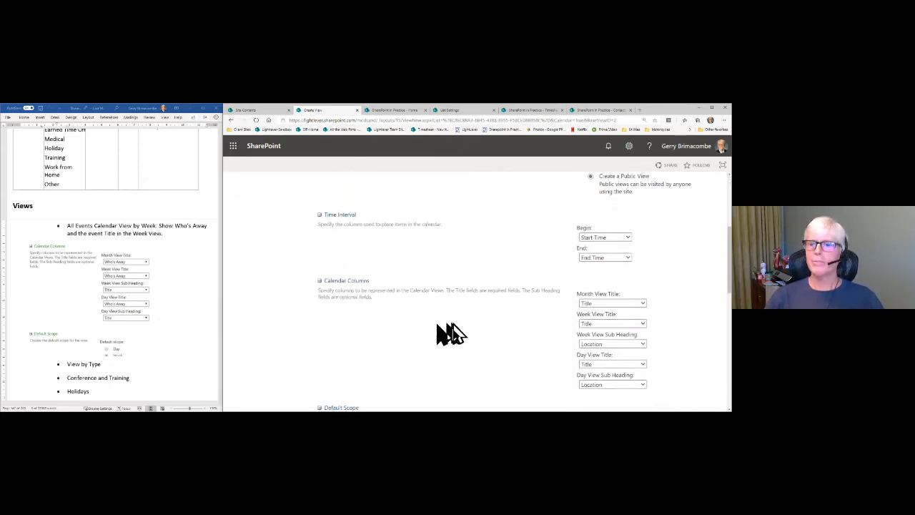
pyautogui.click(586, 304)
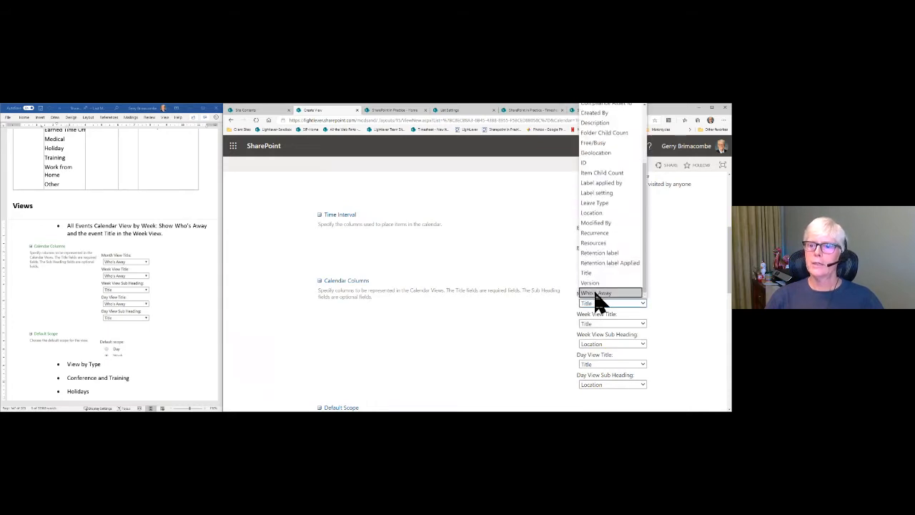
pyautogui.click(592, 296)
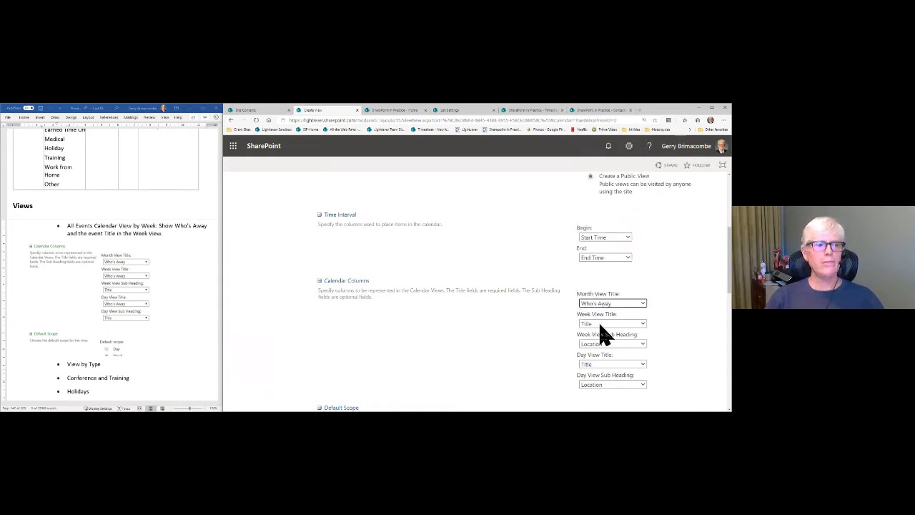
pyautogui.click(604, 325)
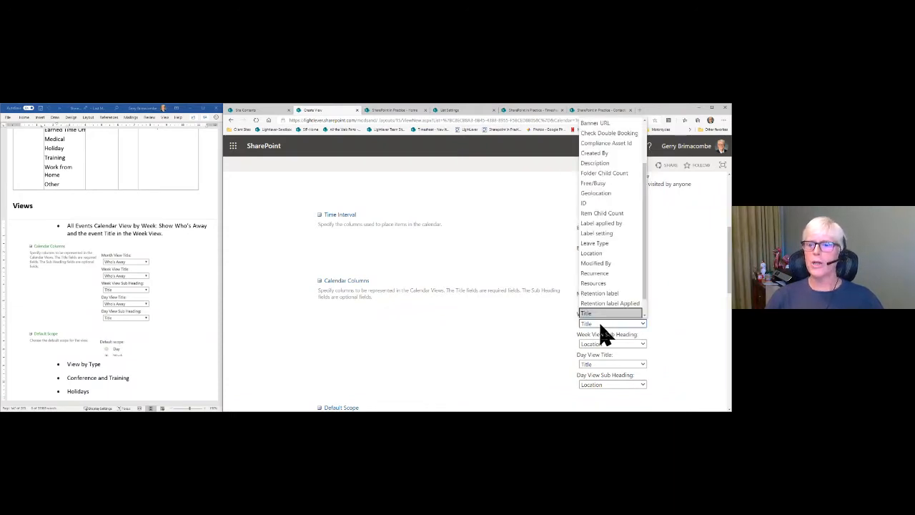
pyautogui.click(599, 313)
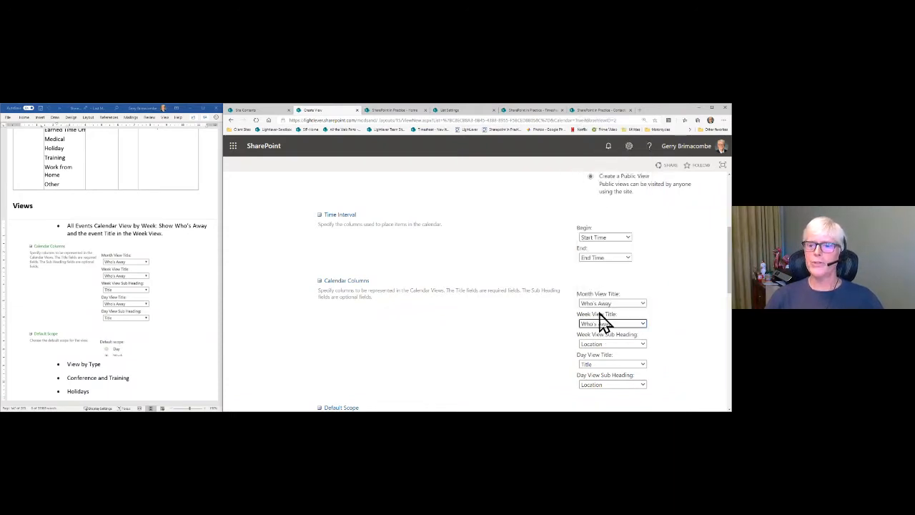
# Step: Set the Week View Sub Heading to Title, the Day View Title to Who's Away and the Day View Sub Heading to Title
pyautogui.scroll(-1, 585, 347)
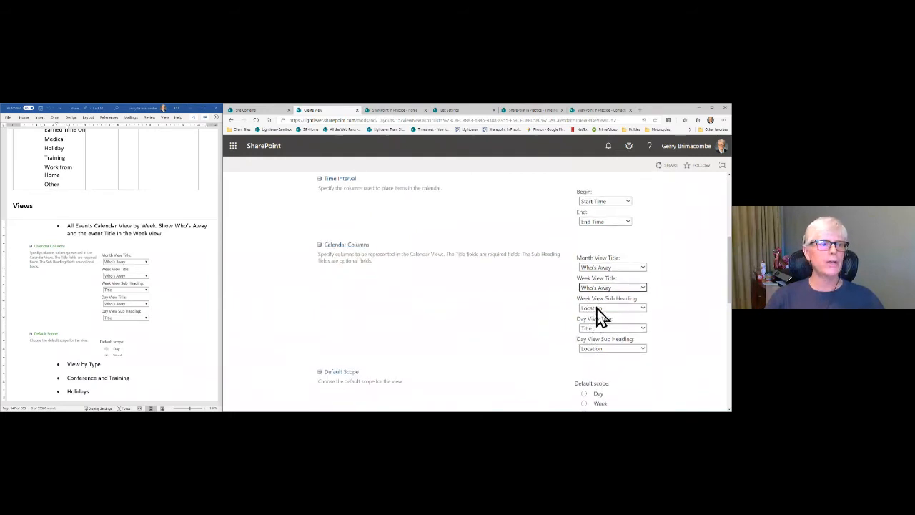
pyautogui.click(597, 313)
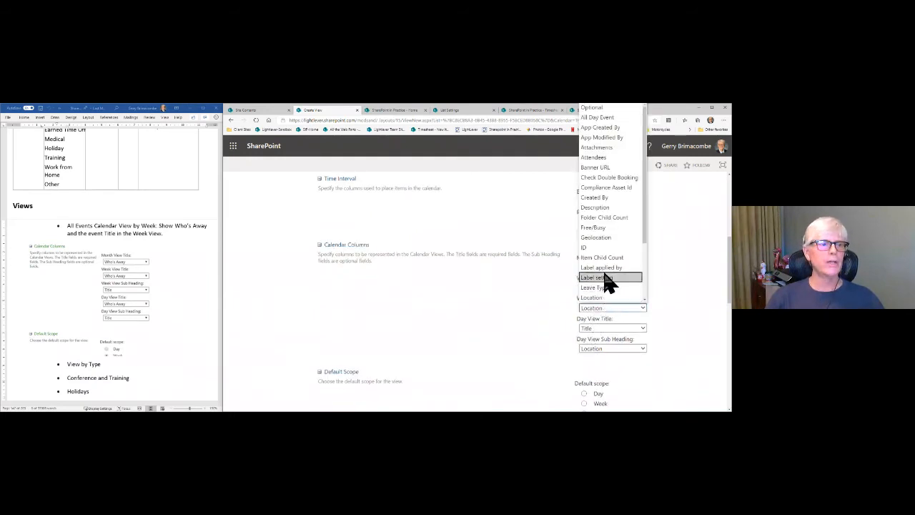
pyautogui.press('t')
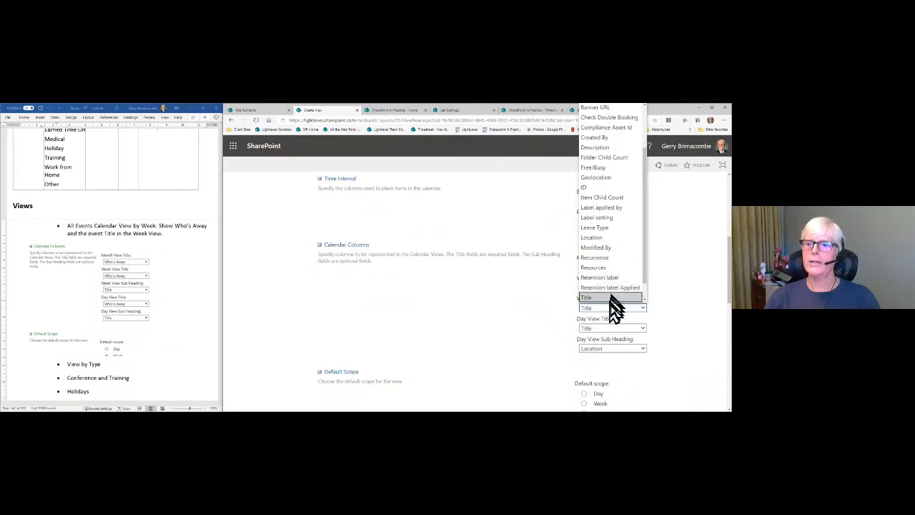
pyautogui.click(607, 328)
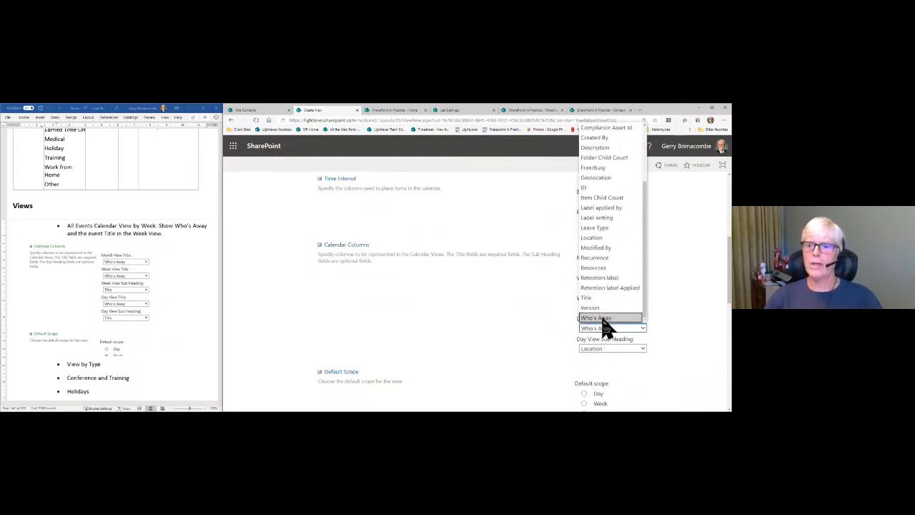
pyautogui.click(604, 317)
pyautogui.click(605, 348)
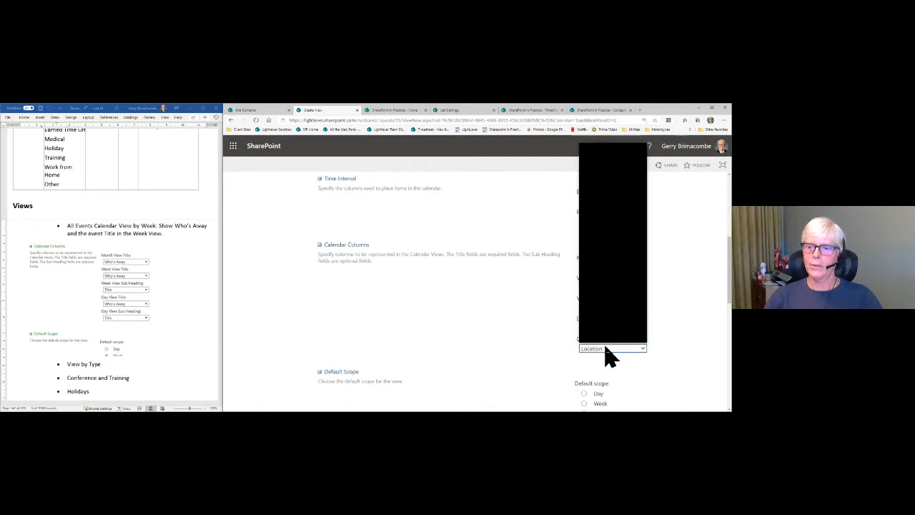
pyautogui.scroll(-3, 606, 354)
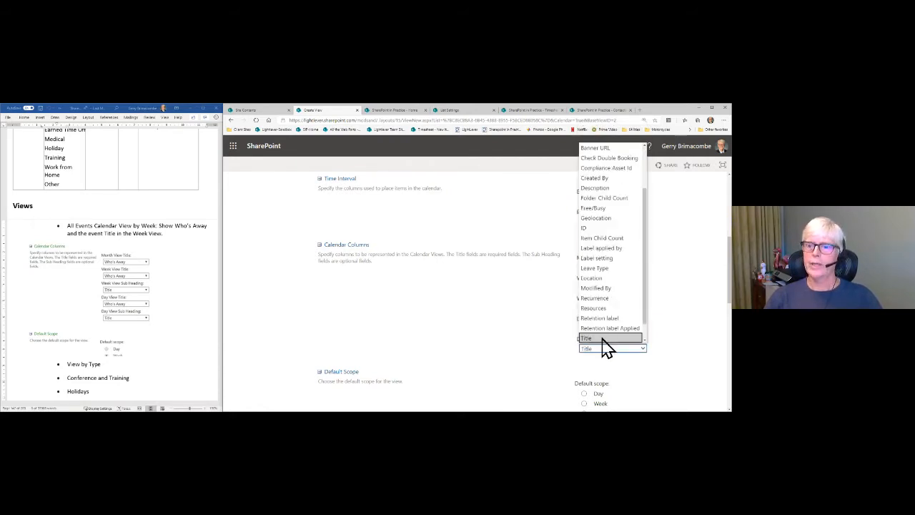
pyautogui.click(605, 349)
# Step: Save the new calendar view with Month as the default scope, showing all items and enabled for mobile access
pyautogui.scroll(-5, 536, 342)
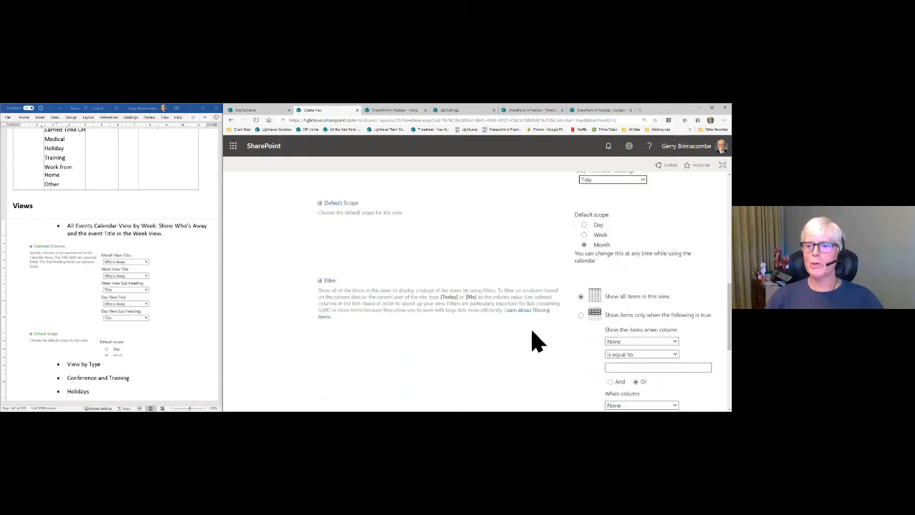
pyautogui.scroll(-1, 541, 344)
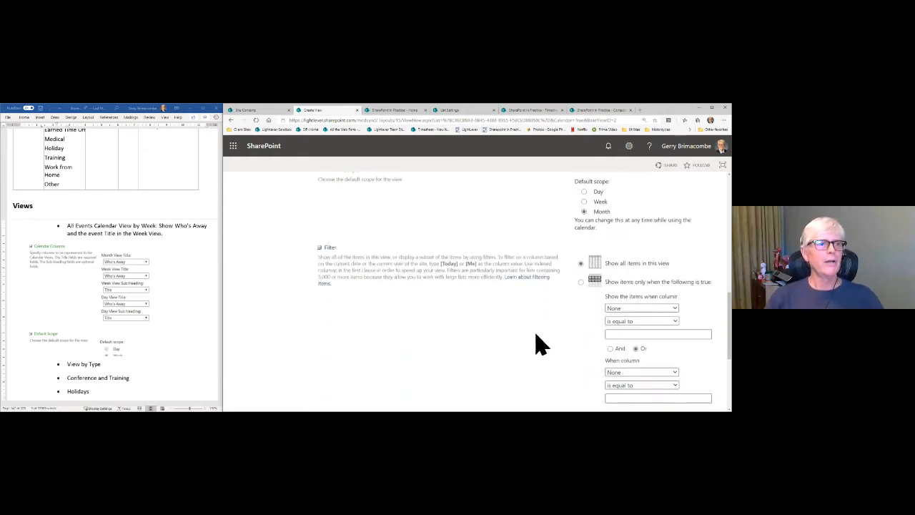
pyautogui.scroll(-3, 540, 344)
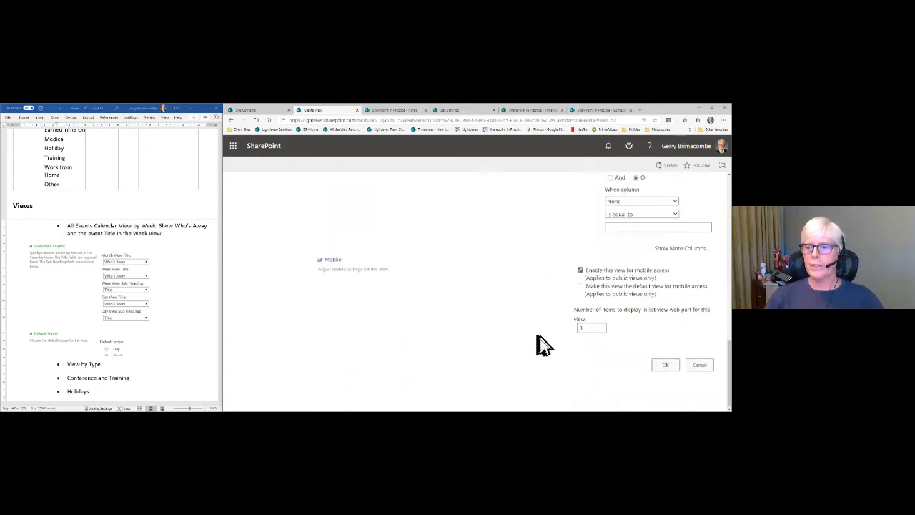
pyautogui.click(672, 367)
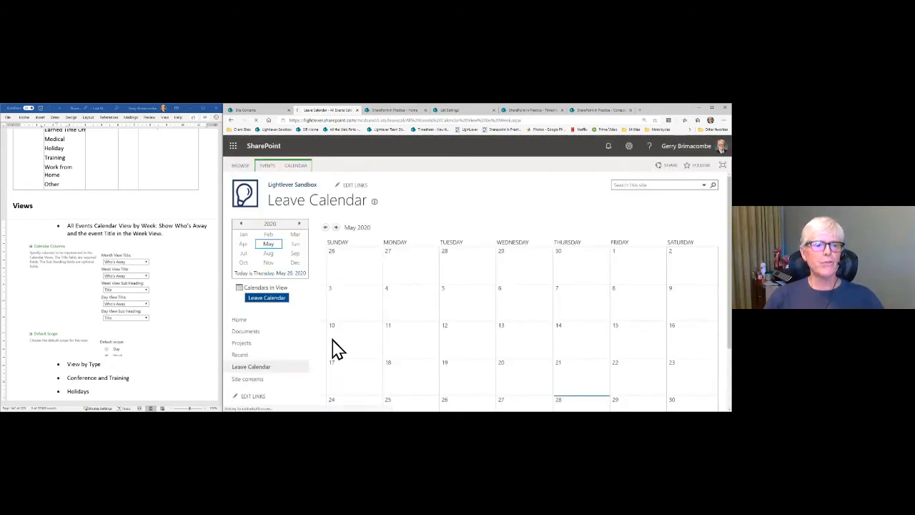
# Step: Find and highlight the Content Approval requirement in the design document's description of the Leave Calendar List
pyautogui.scroll(-1, 92, 340)
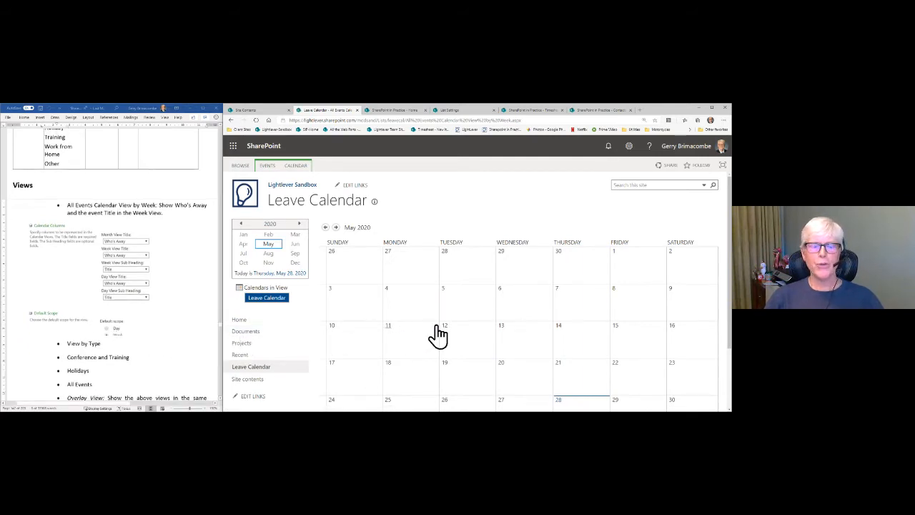
pyautogui.scroll(-3, 437, 332)
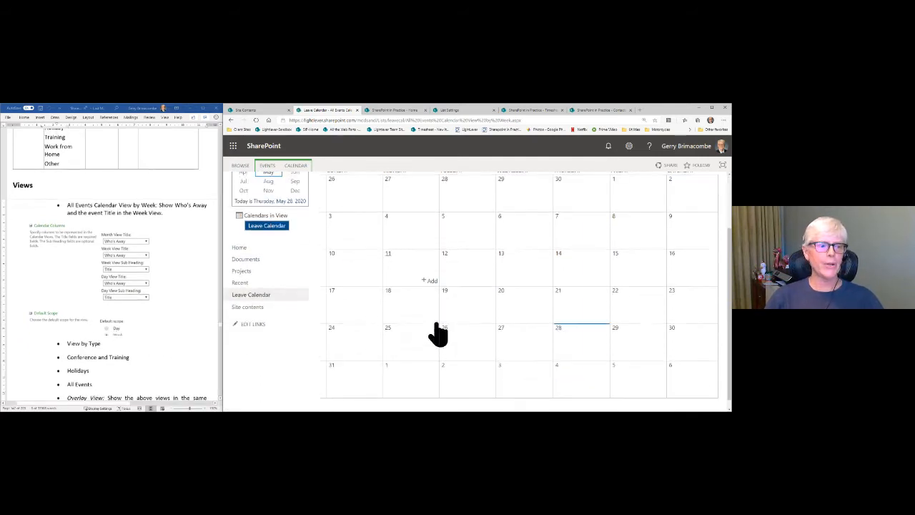
pyautogui.scroll(10, 86, 296)
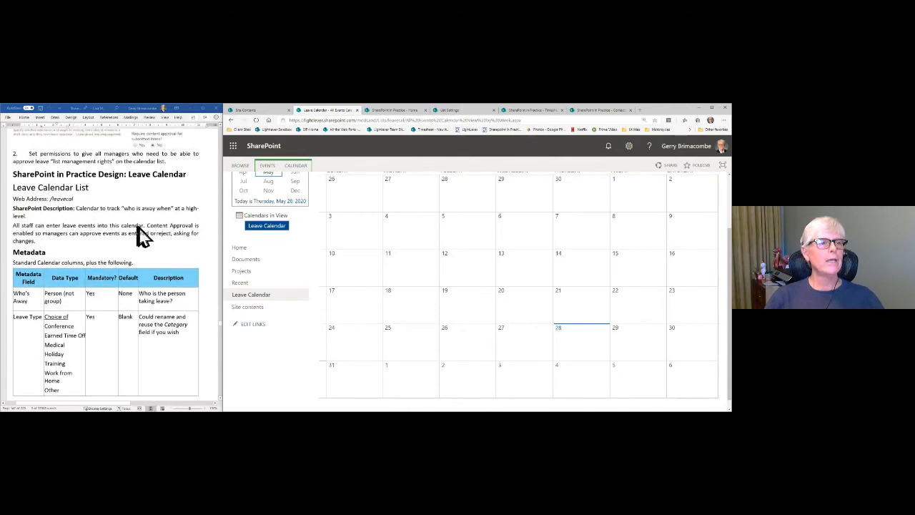
pyautogui.keyDown('ctrl'); pyautogui.click(158, 236); pyautogui.keyUp('ctrl')
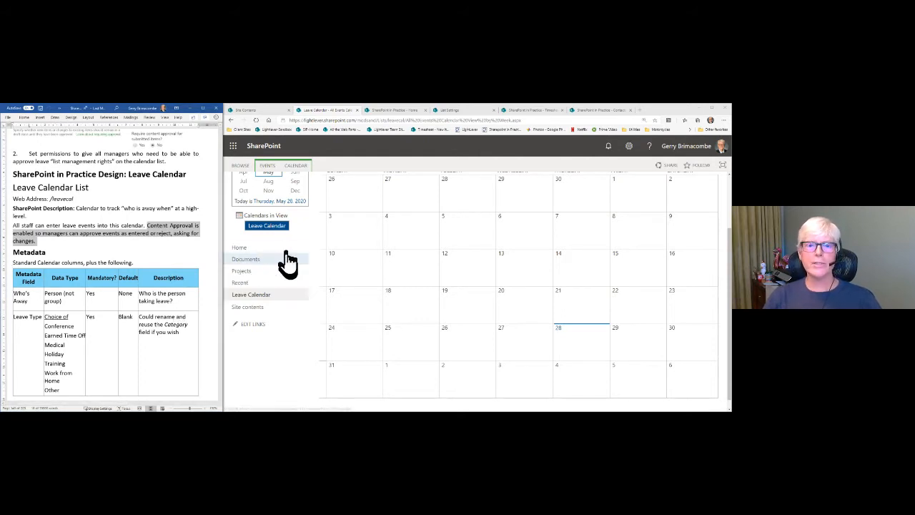
# Step: Require content approval for submitted items in the Leave Calendar's versioning settings and save the change
pyautogui.scroll(2, 293, 264)
pyautogui.scroll(1, 299, 265)
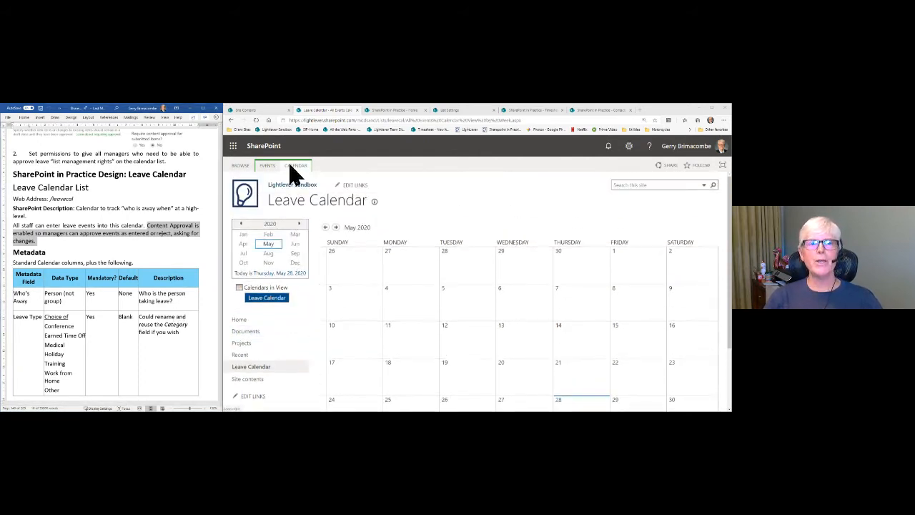
pyautogui.click(292, 169)
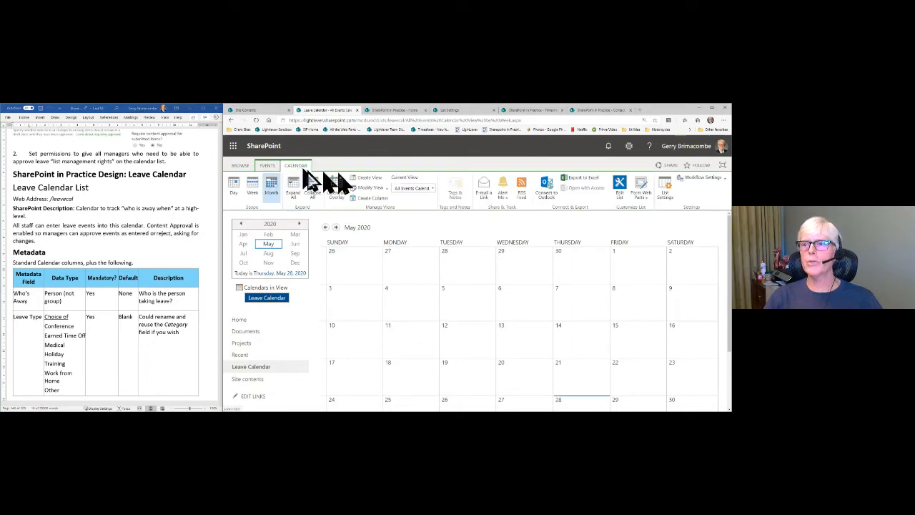
pyautogui.click(664, 191)
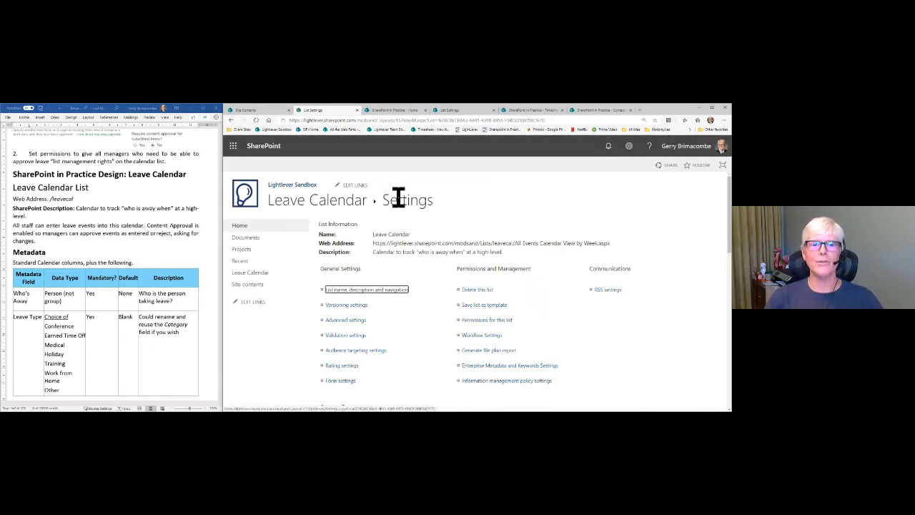
pyautogui.click(354, 321)
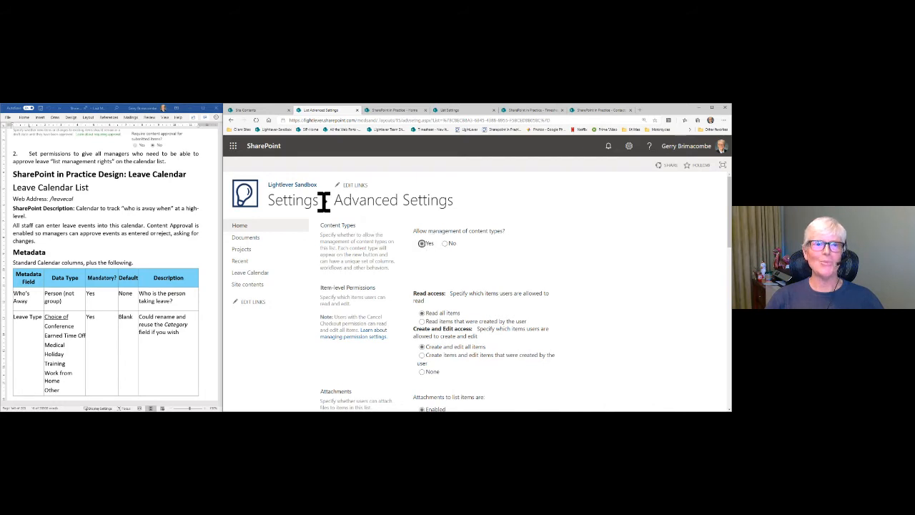
pyautogui.click(230, 120)
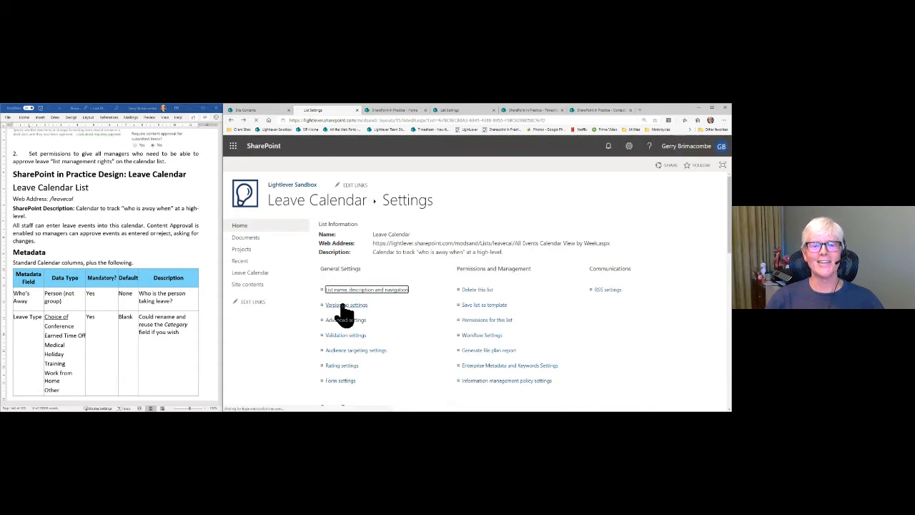
pyautogui.click(342, 305)
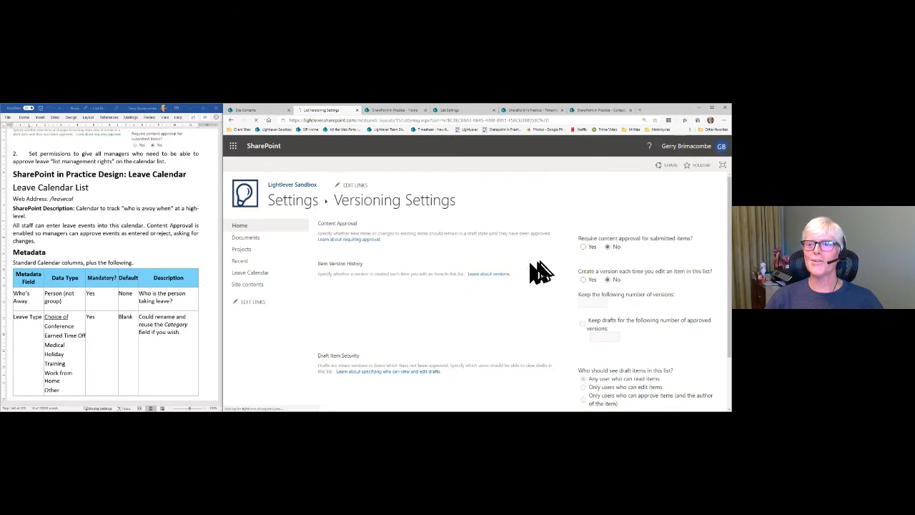
pyautogui.click(583, 247)
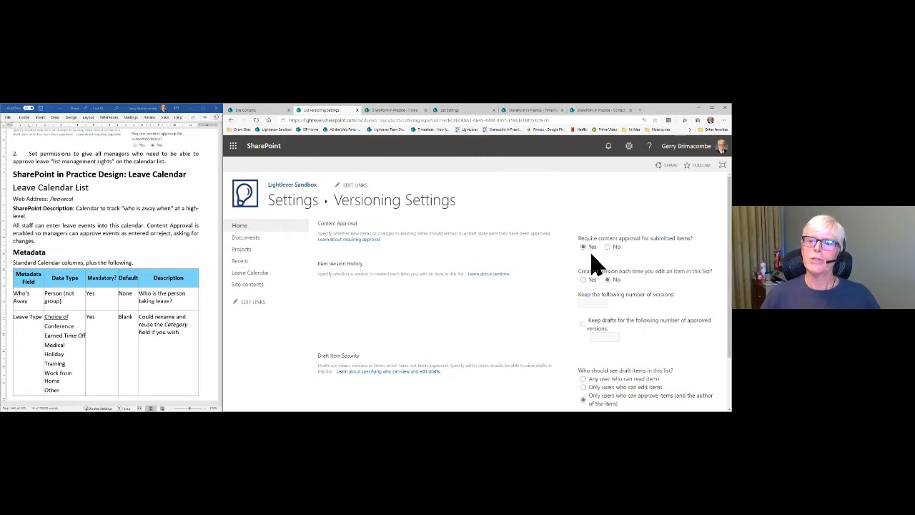
pyautogui.scroll(-1, 522, 314)
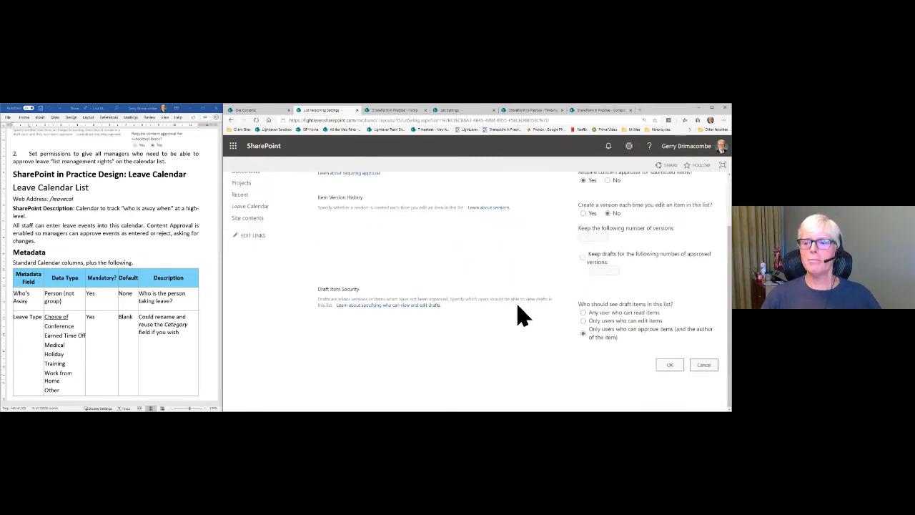
pyautogui.click(668, 366)
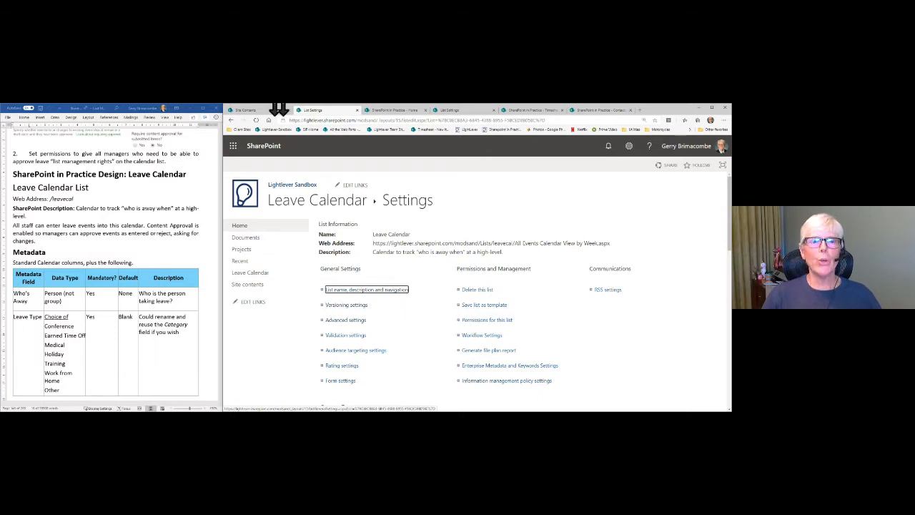
# Step: Return to the Leave Calendar and examine its available views, including the moderated ones
pyautogui.click(313, 203)
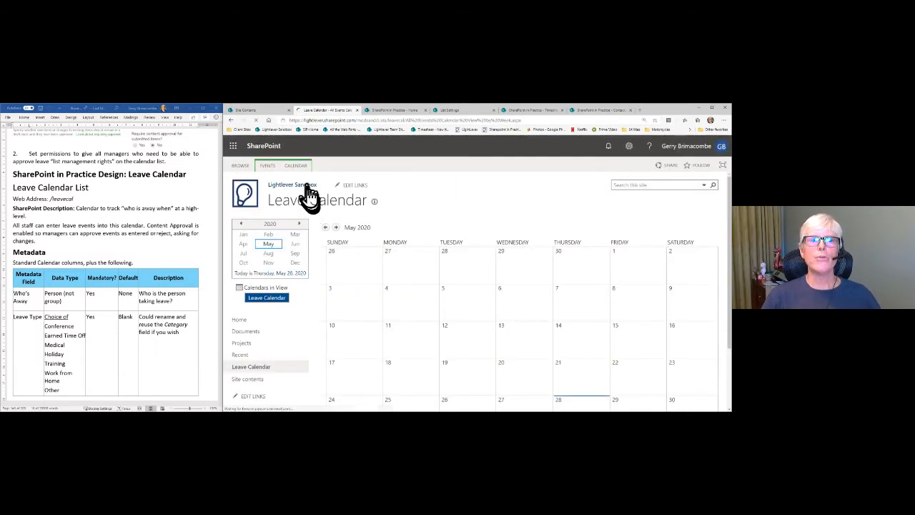
pyautogui.click(297, 165)
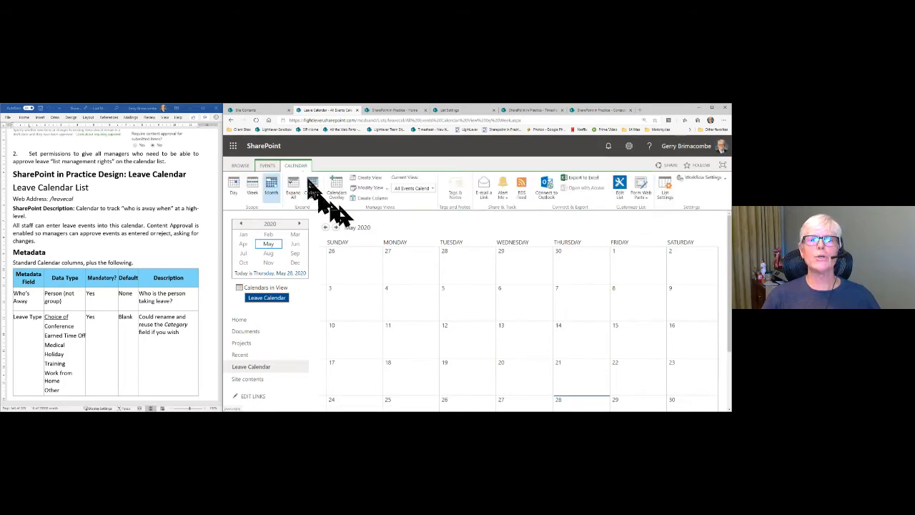
pyautogui.click(432, 188)
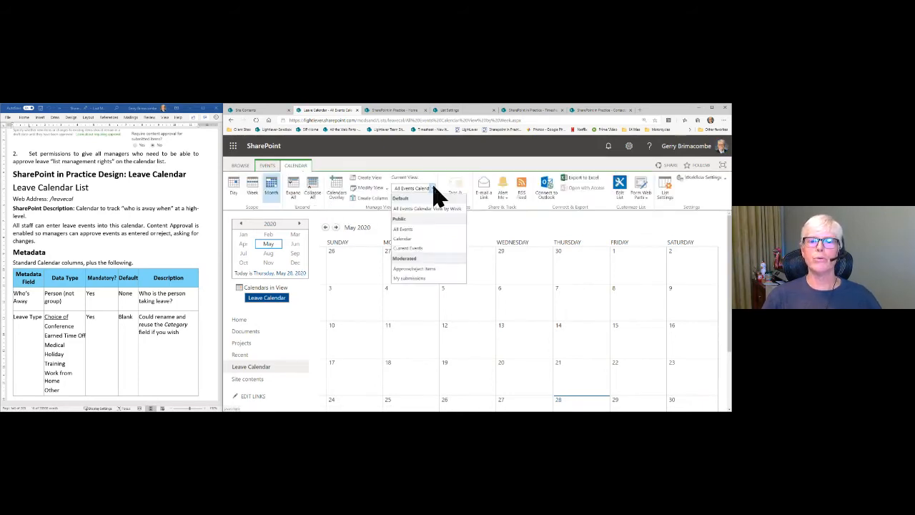
pyautogui.click(420, 304)
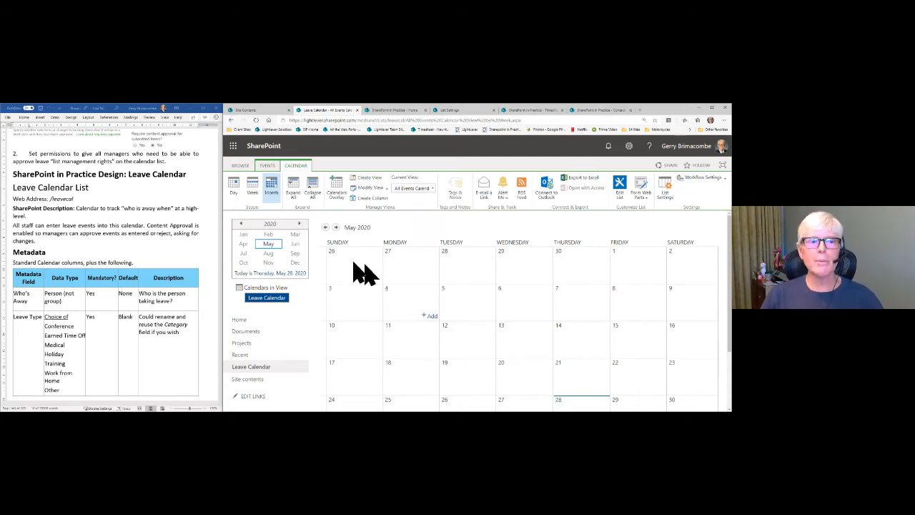
# Step: Review the document's remaining Leave Calendar views, Ideas for Enhancement and Governance Notes, ending at the Timesheet section
pyautogui.scroll(-1, 171, 238)
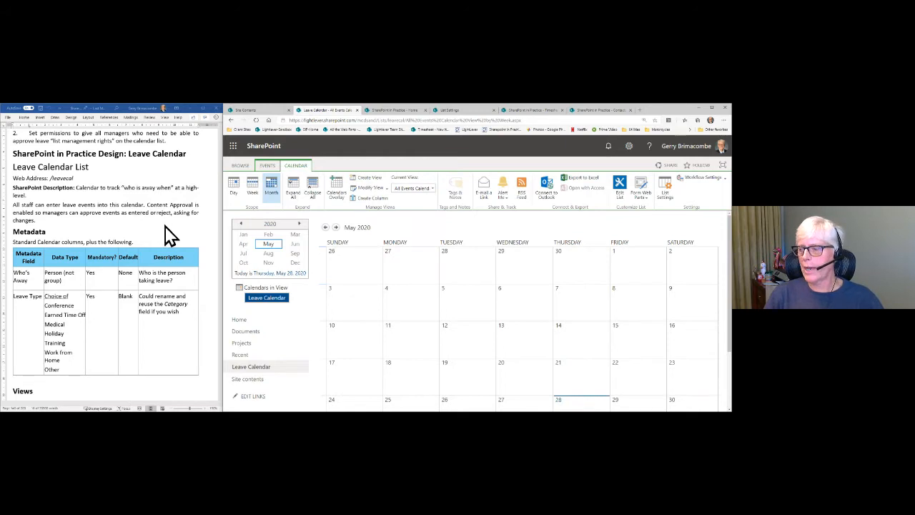
pyautogui.scroll(-5, 161, 240)
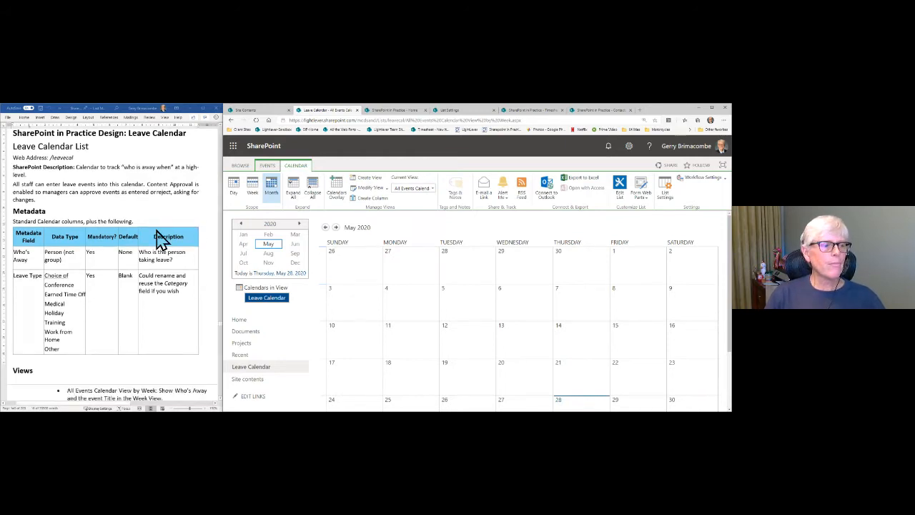
pyautogui.scroll(-10, 157, 243)
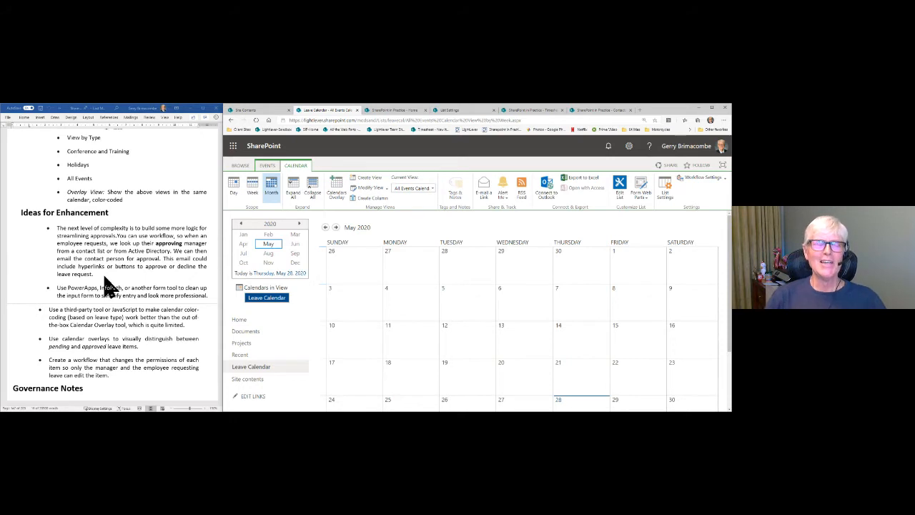
pyautogui.moveTo(381, 293)
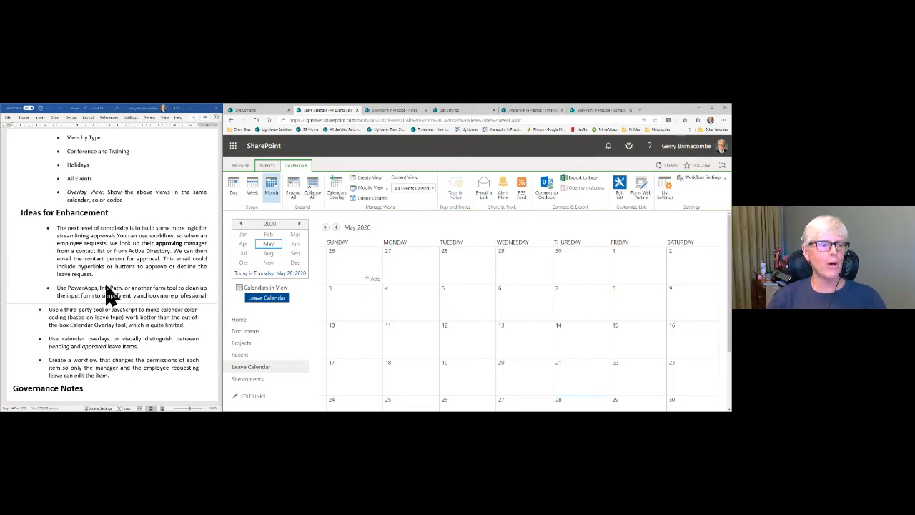
pyautogui.scroll(-5, 108, 293)
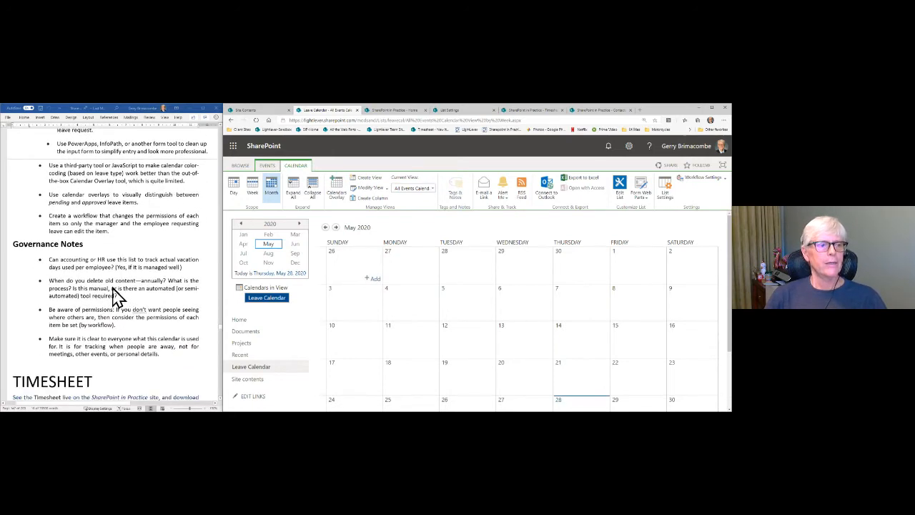
pyautogui.scroll(-8, 115, 293)
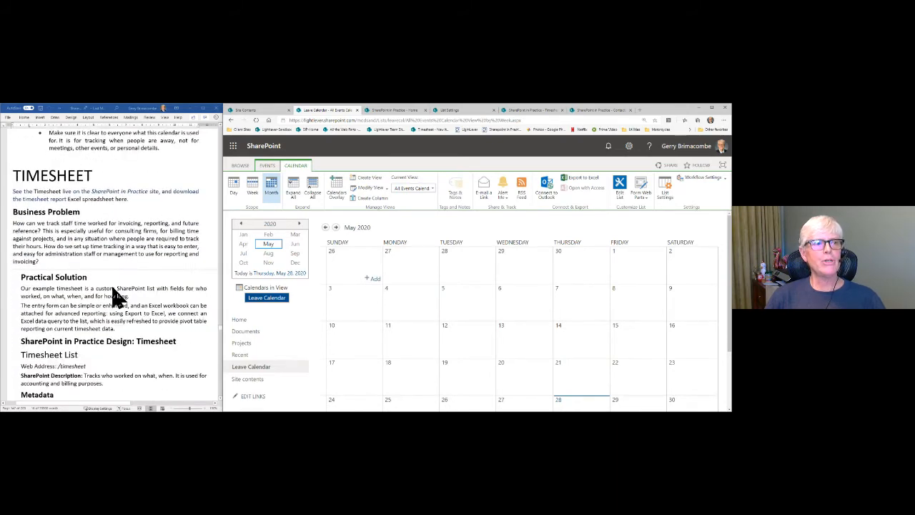
pyautogui.scroll(1, 114, 296)
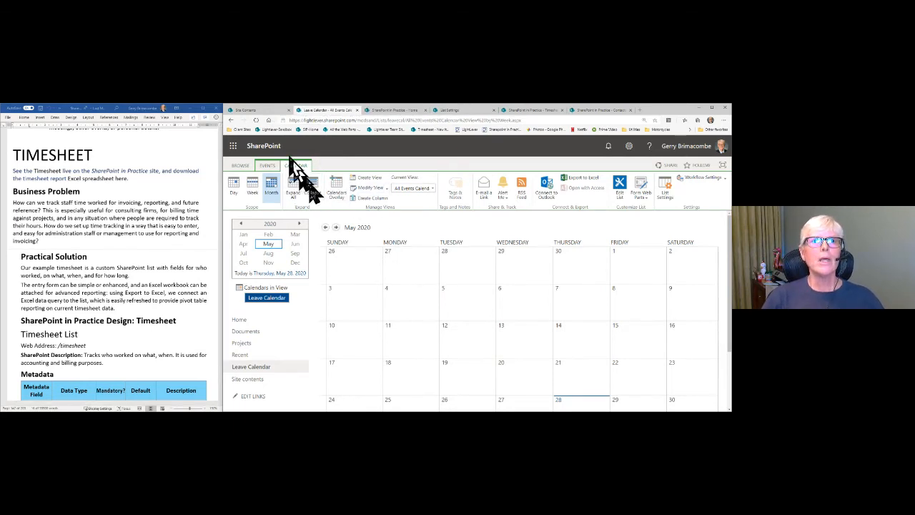
# Step: Start creating a new list from the home page of the Lightlever Sandbox site
pyautogui.click(261, 112)
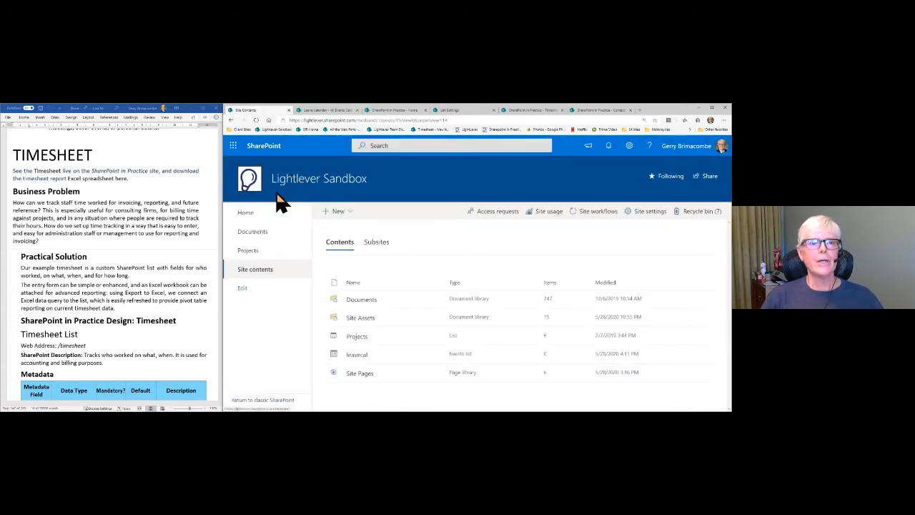
pyautogui.click(240, 213)
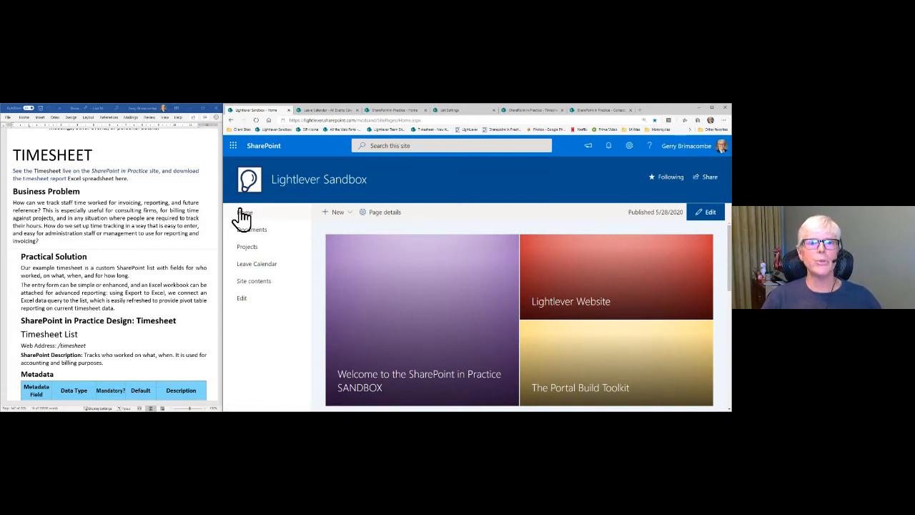
pyautogui.click(350, 212)
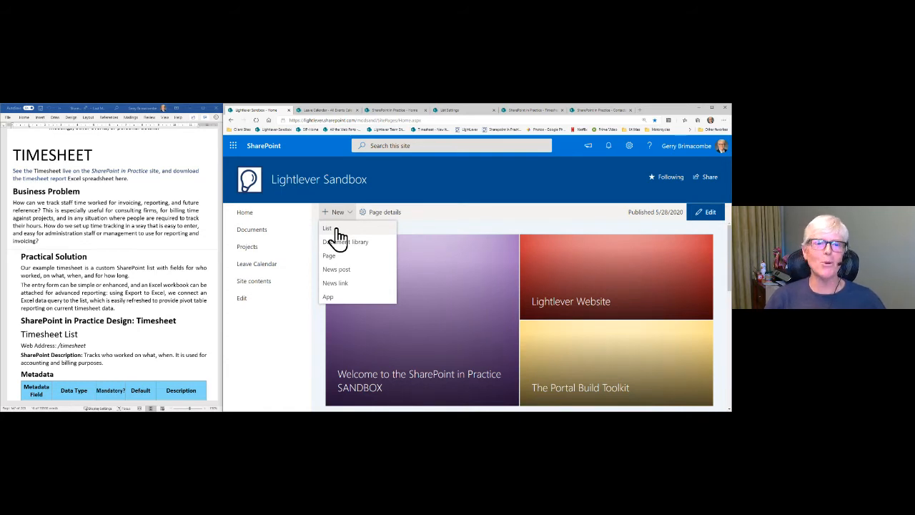
pyautogui.click(337, 230)
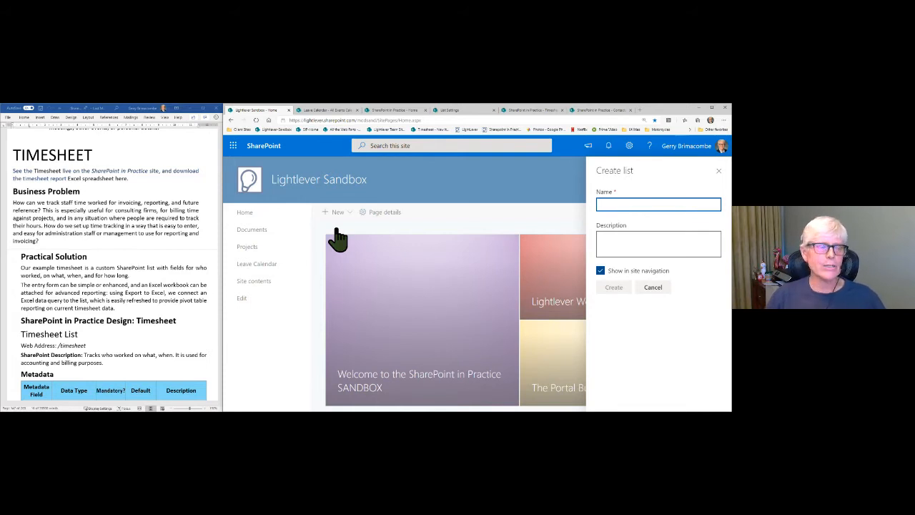
# Step: Copy the word "Timesheet" from the document's "SharePoint in Practice Design: Timesheet" heading for the new list's name
pyautogui.scroll(-1, 62, 245)
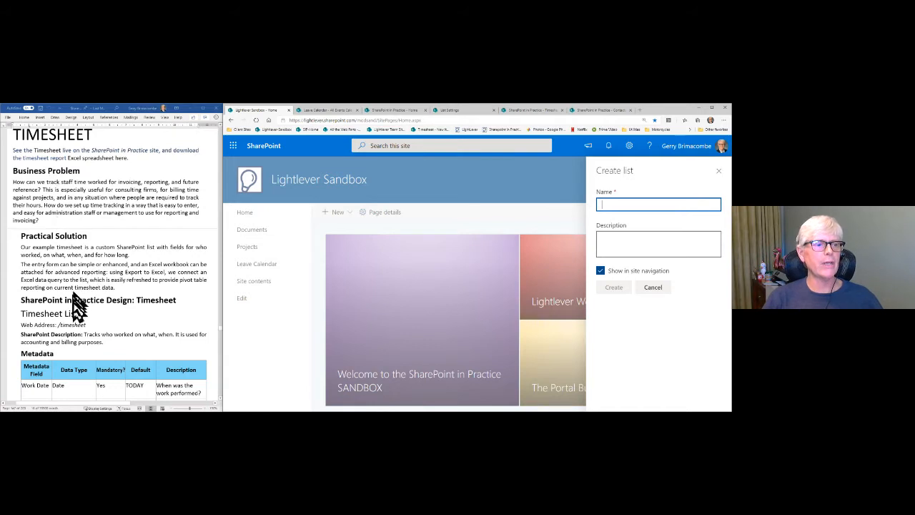
pyautogui.doubleClick(71, 326)
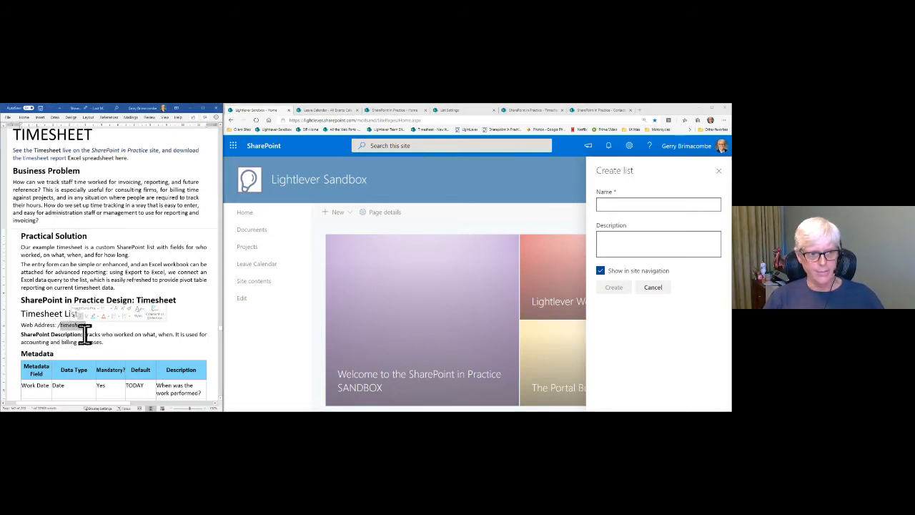
pyautogui.doubleClick(149, 300)
pyautogui.hotkey('ctrl', 'c')
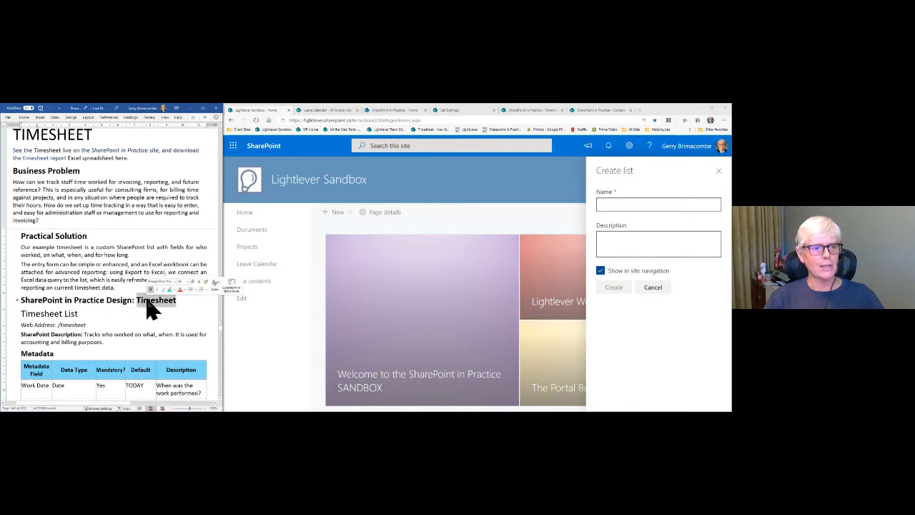
# Step: Create the list as Timesheet, pasting the document's SharePoint Description paragraph as its description and keeping it in the site navigation
pyautogui.click(609, 204)
pyautogui.hotkey('ctrl', 'v')
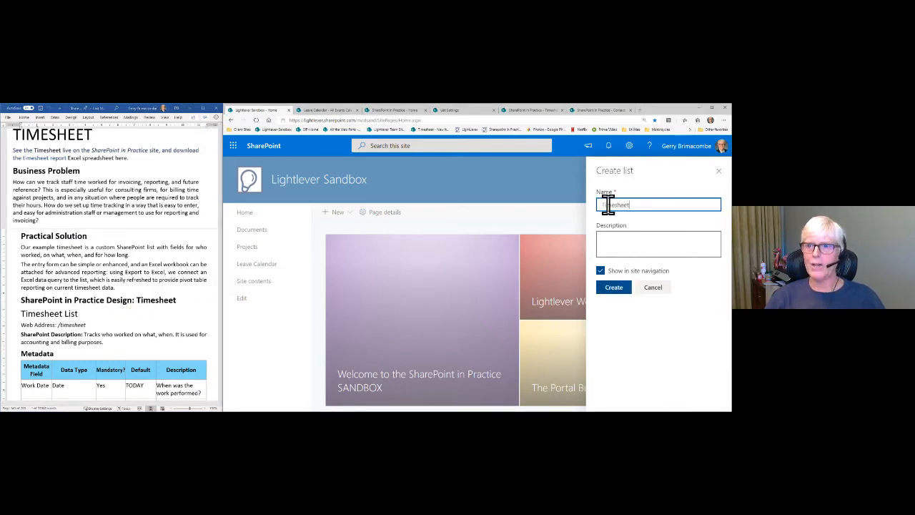
pyautogui.click(84, 324)
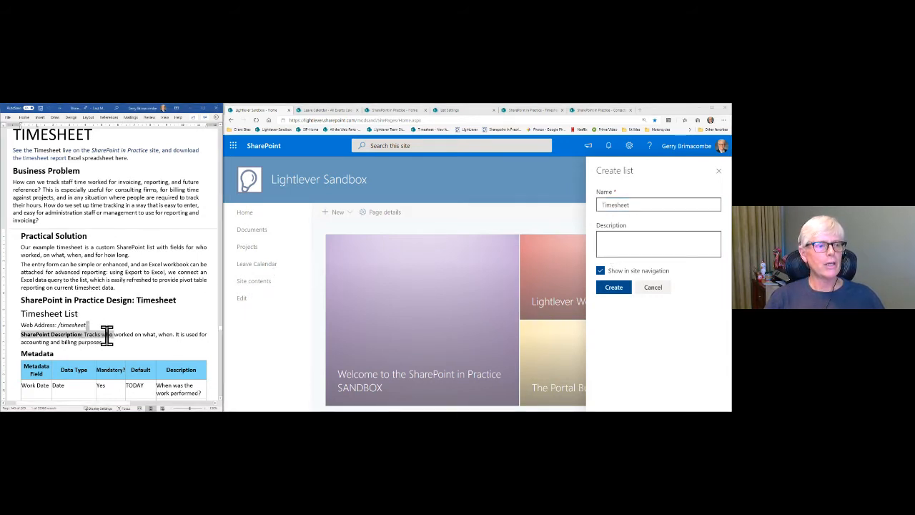
pyautogui.tripleClick(106, 336)
pyautogui.hotkey('ctrl', 'c')
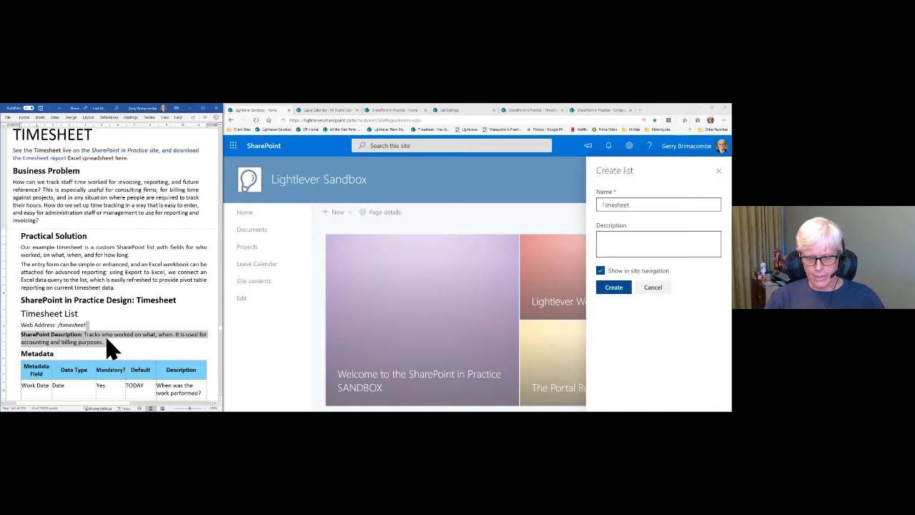
pyautogui.click(626, 244)
pyautogui.hotkey('ctrl', 'v')
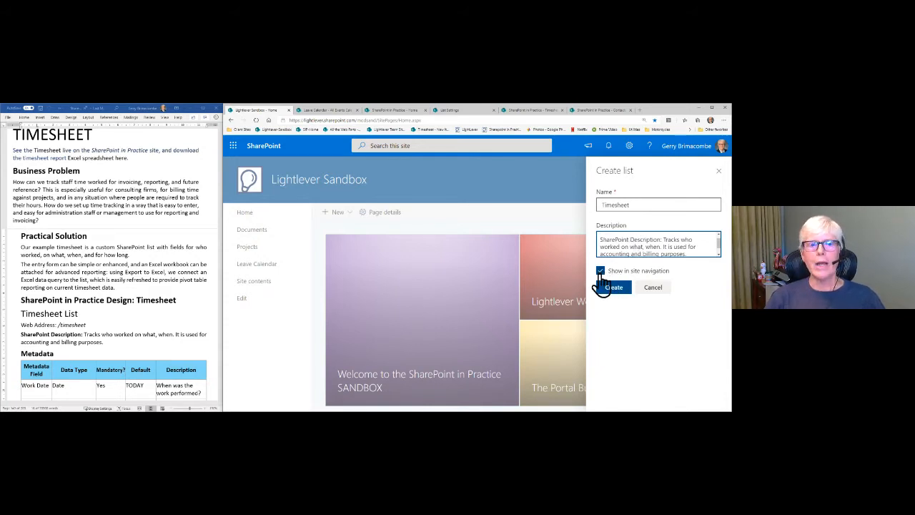
pyautogui.click(612, 287)
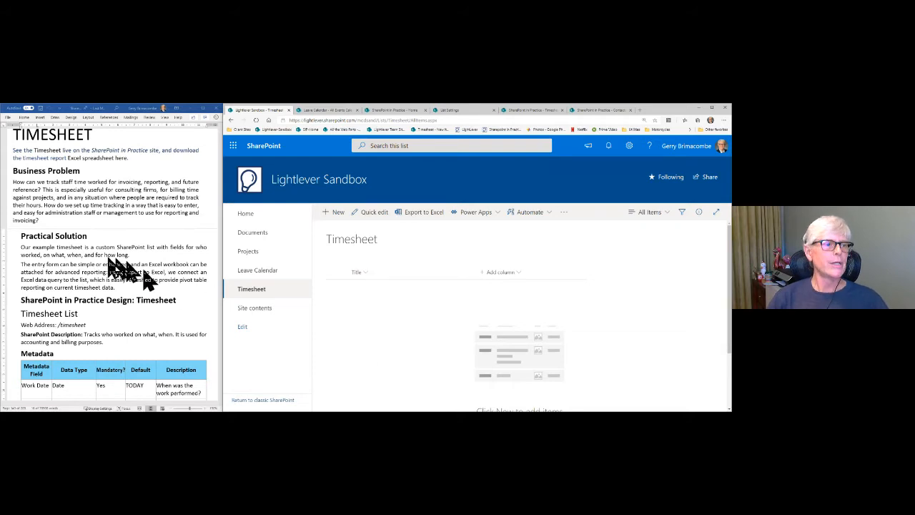
# Step: Start a Date and time column in the Timesheet list, named Work Date as copied from the document's Metadata table
pyautogui.scroll(-2, 115, 268)
pyautogui.scroll(-6, 108, 274)
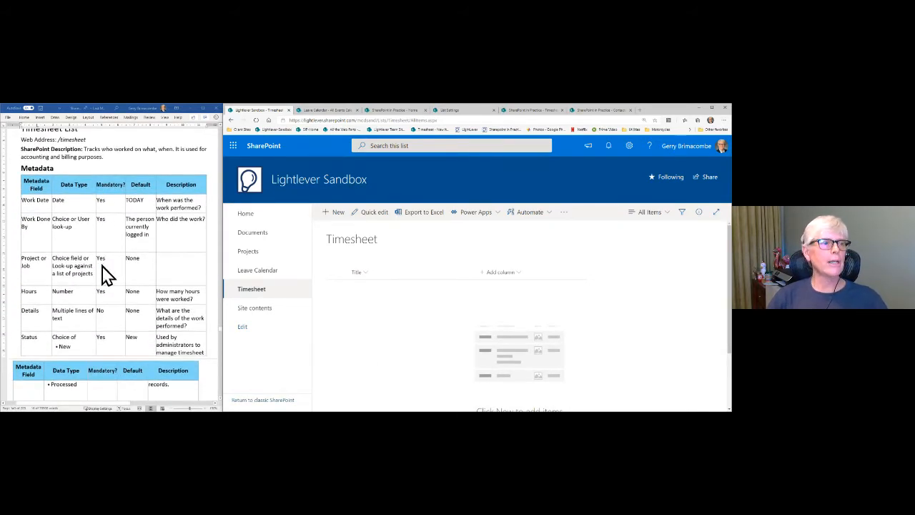
pyautogui.click(32, 201)
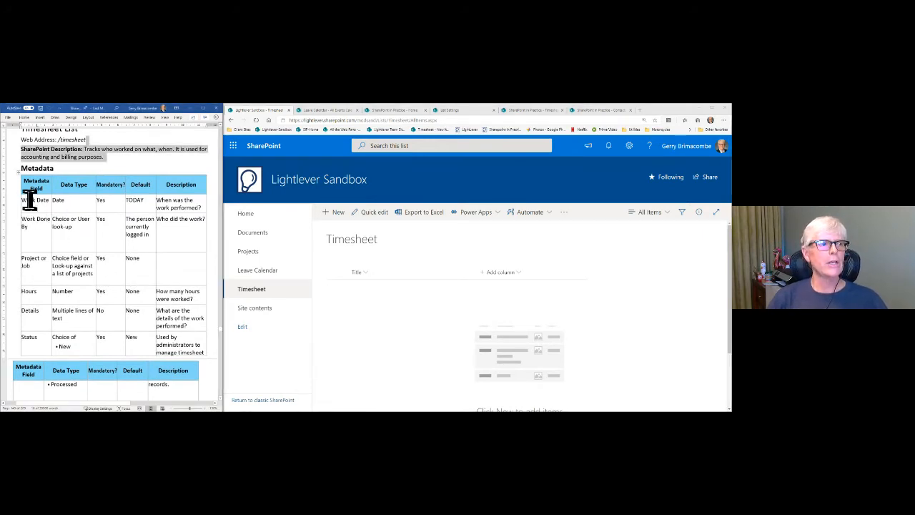
pyautogui.moveTo(25, 200); pyautogui.dragTo(47, 201)
pyautogui.hotkey('ctrl', 'c')
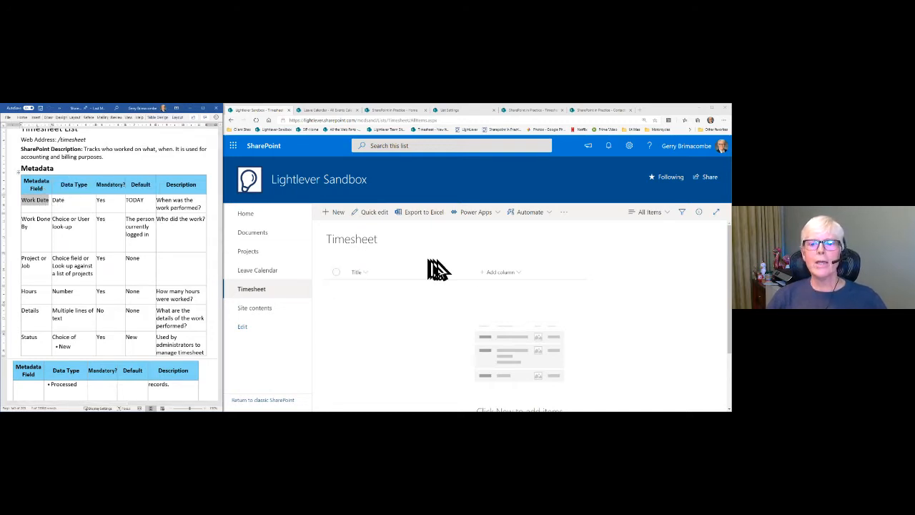
pyautogui.click(511, 277)
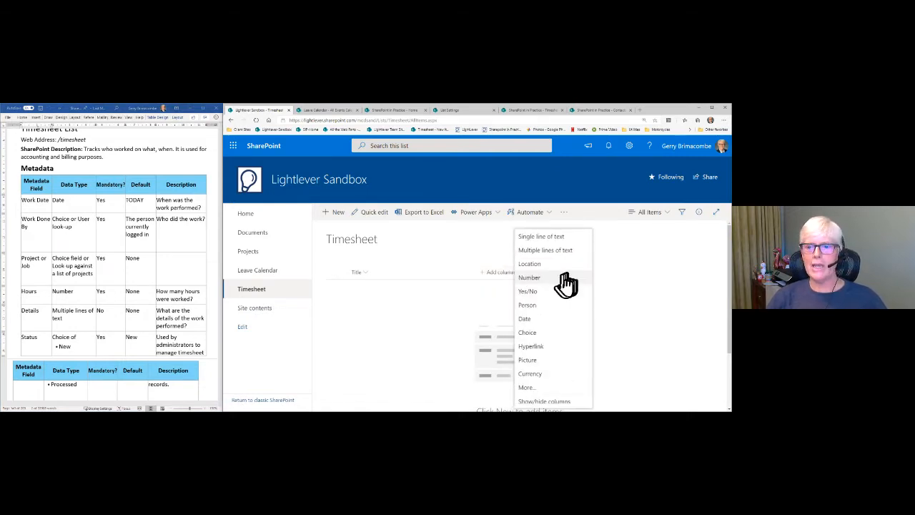
pyautogui.click(146, 218)
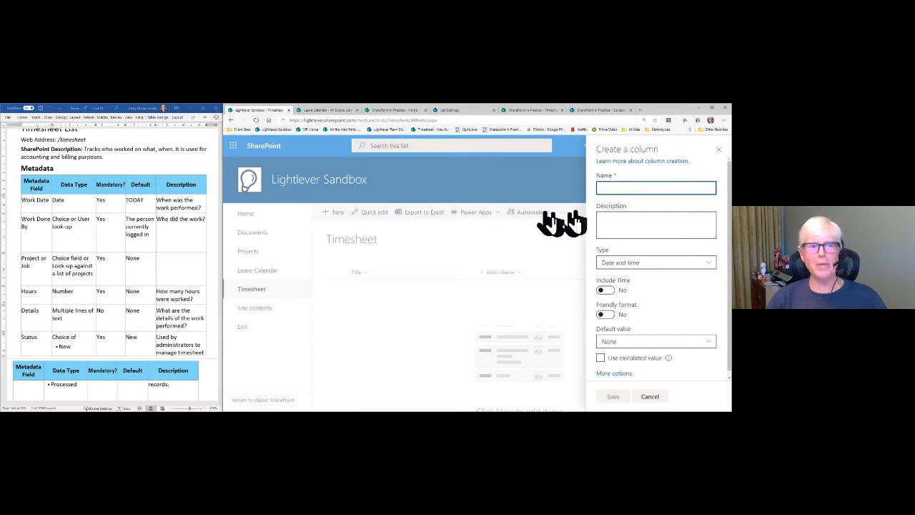
pyautogui.hotkey('ctrl', 'v')
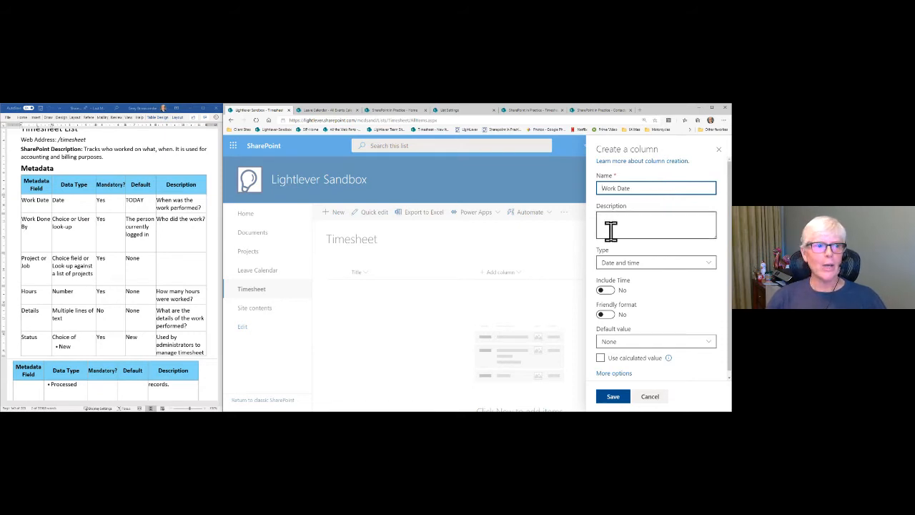
pyautogui.click(631, 270)
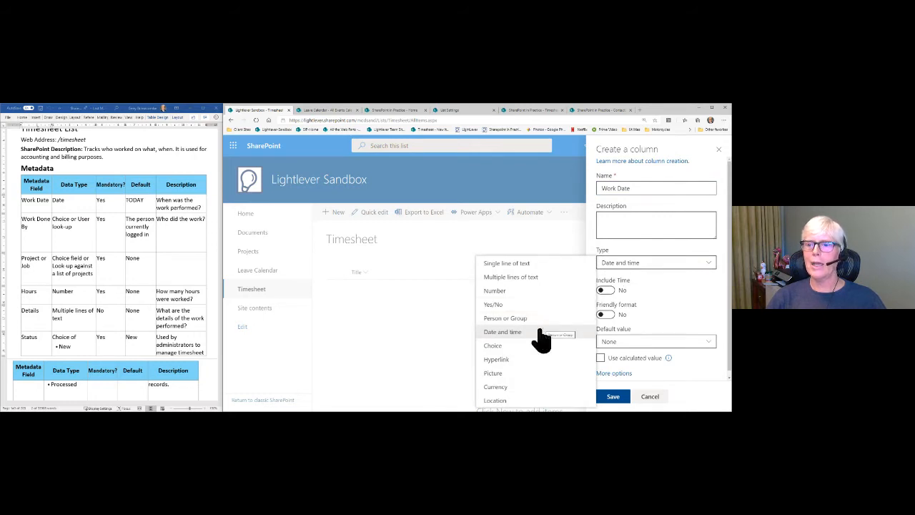
pyautogui.click(644, 297)
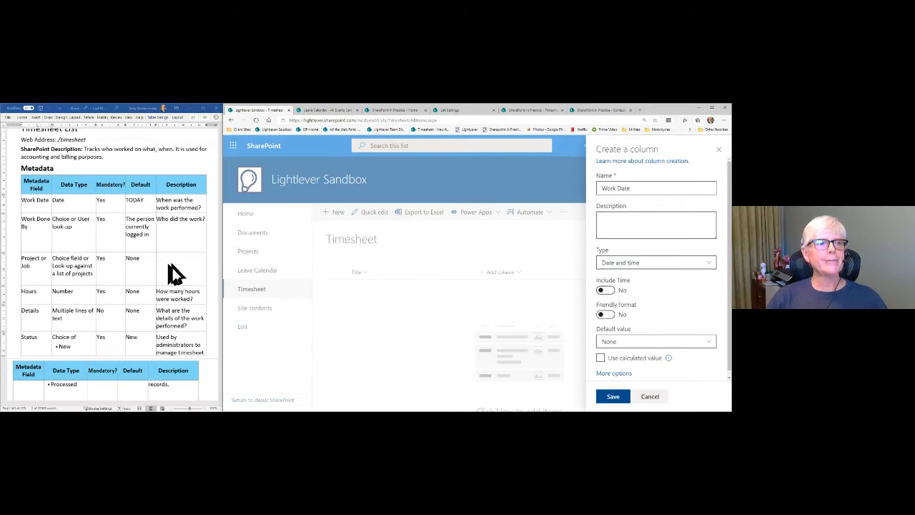
# Step: Set the Work Date column's default value to Today's date, check its additional options and save the column
pyautogui.scroll(-1, 643, 357)
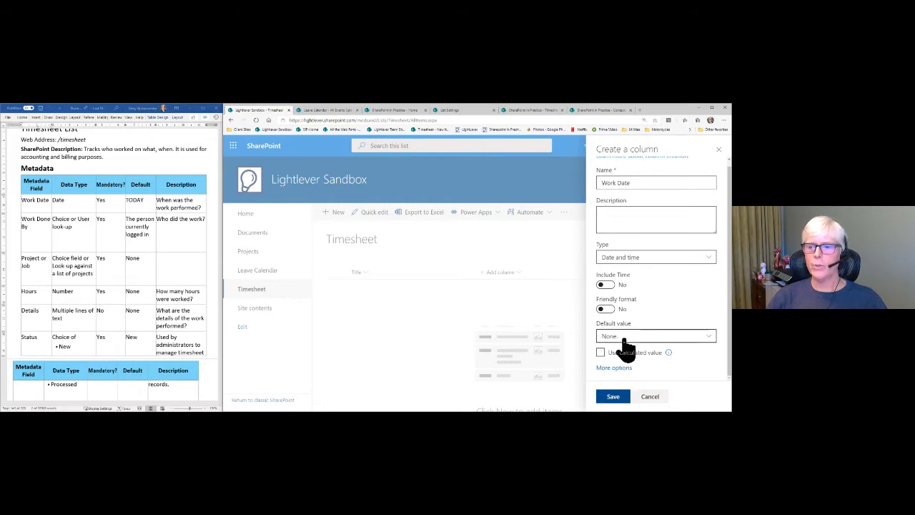
pyautogui.click(625, 339)
pyautogui.click(620, 364)
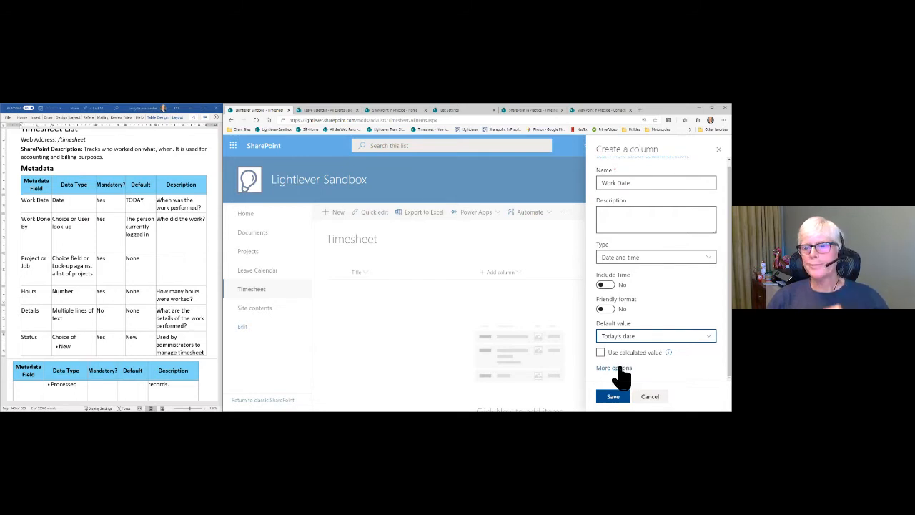
pyautogui.click(621, 368)
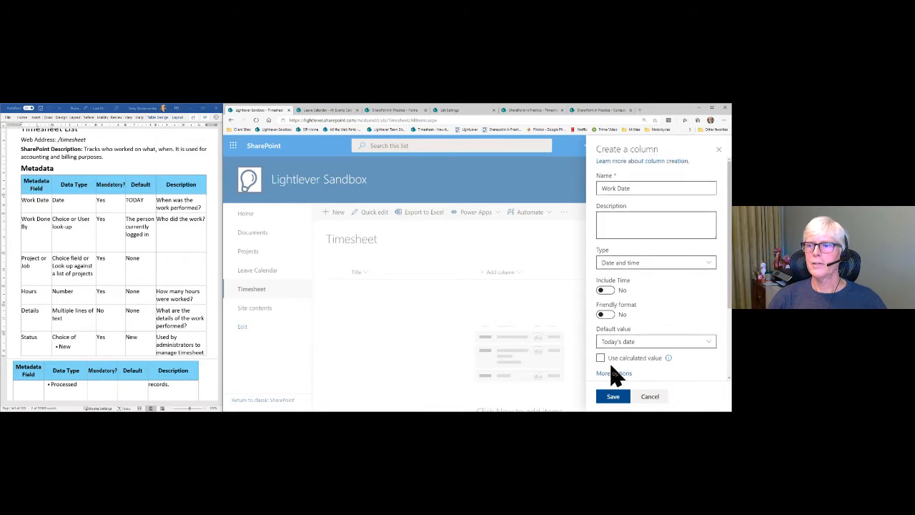
pyautogui.click(609, 369)
pyautogui.scroll(-2, 613, 374)
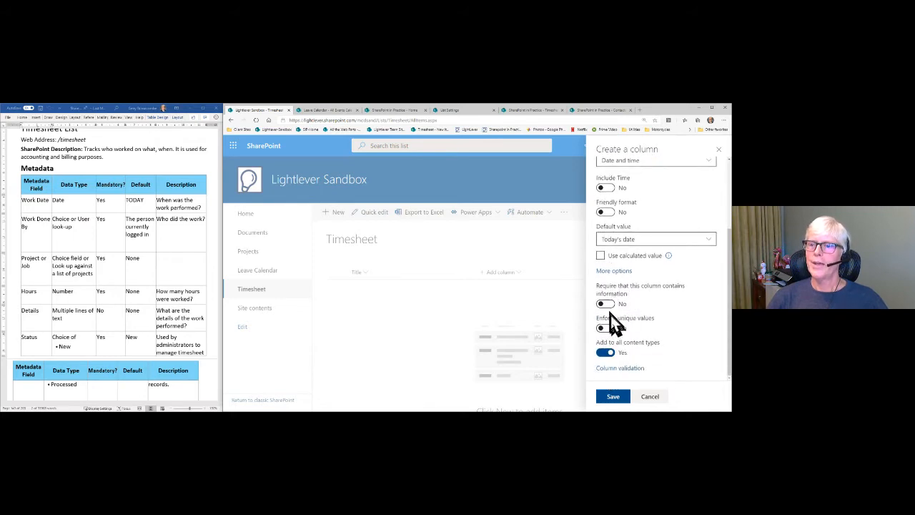
pyautogui.click(611, 400)
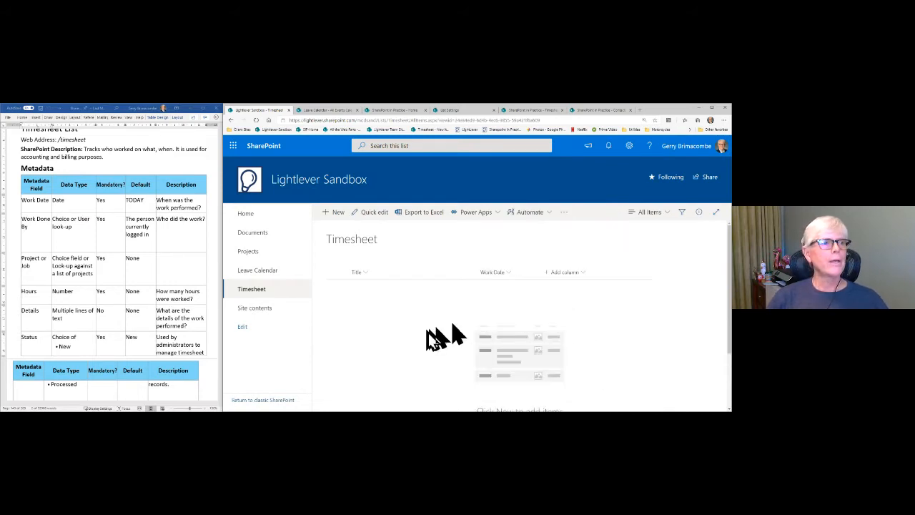
# Step: Add a Person or Group column named Work Done By, copied from the Metadata table, and require it to contain information
pyautogui.click(25, 228)
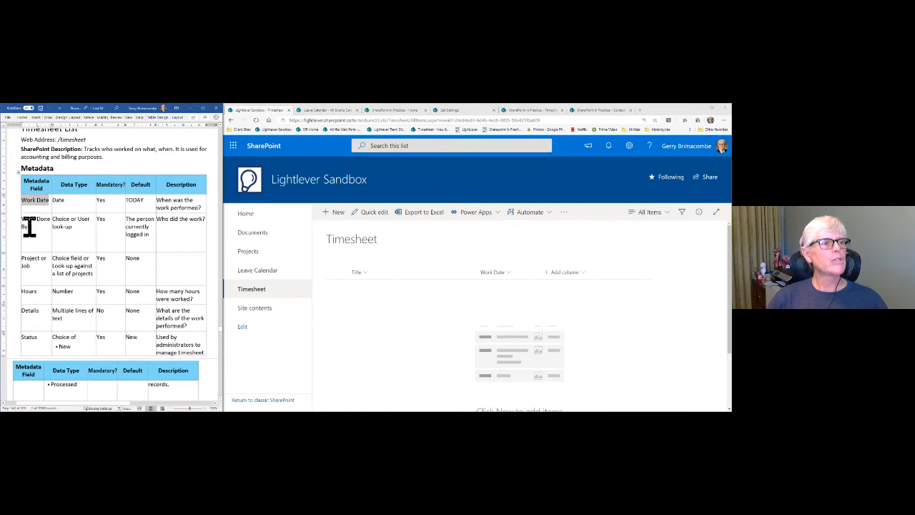
pyautogui.moveTo(29, 226); pyautogui.dragTo(25, 222)
pyautogui.hotkey('ctrl', 'c')
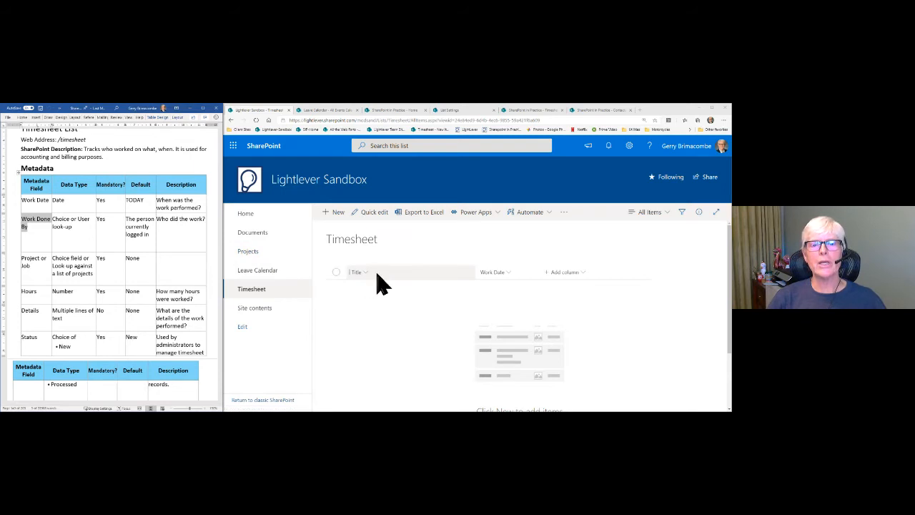
pyautogui.click(572, 279)
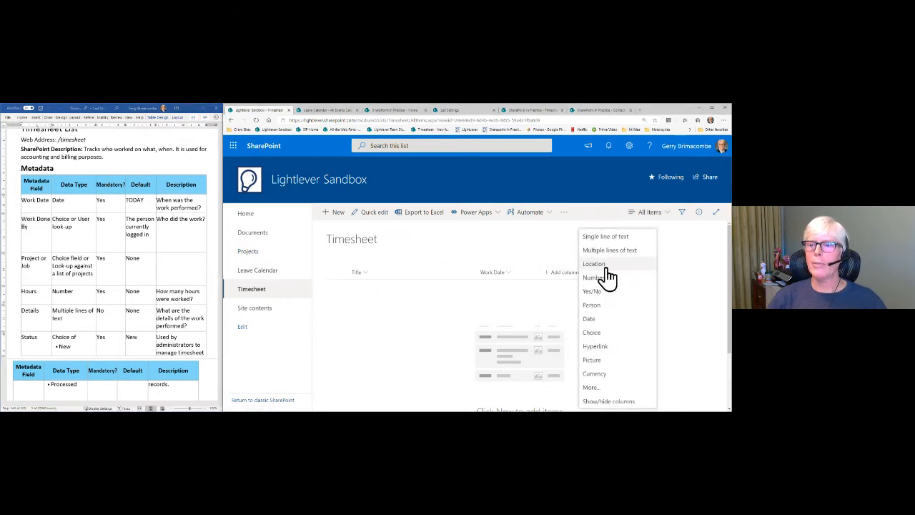
pyautogui.click(596, 306)
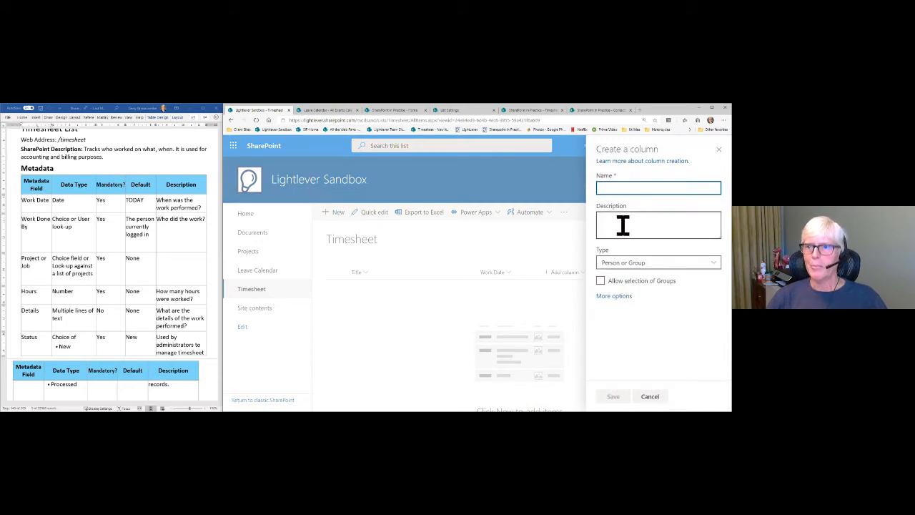
pyautogui.hotkey('ctrl', 'v')
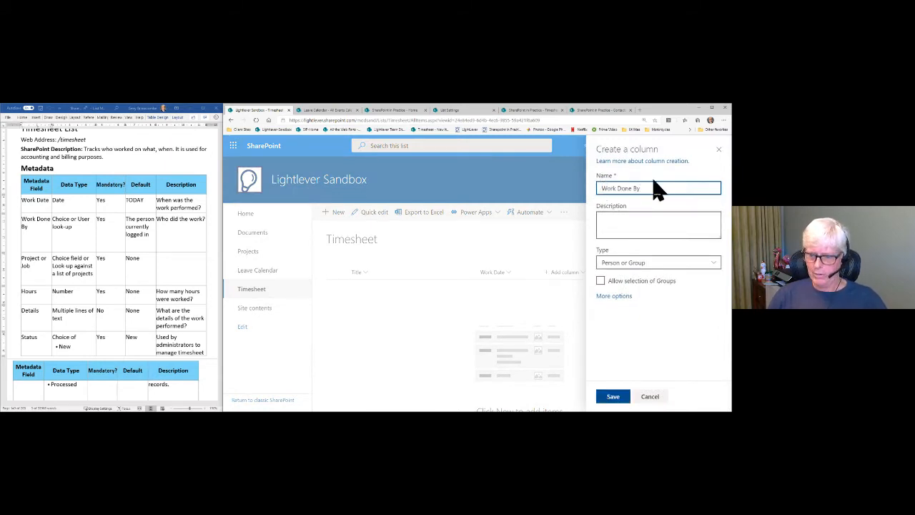
pyautogui.click(601, 297)
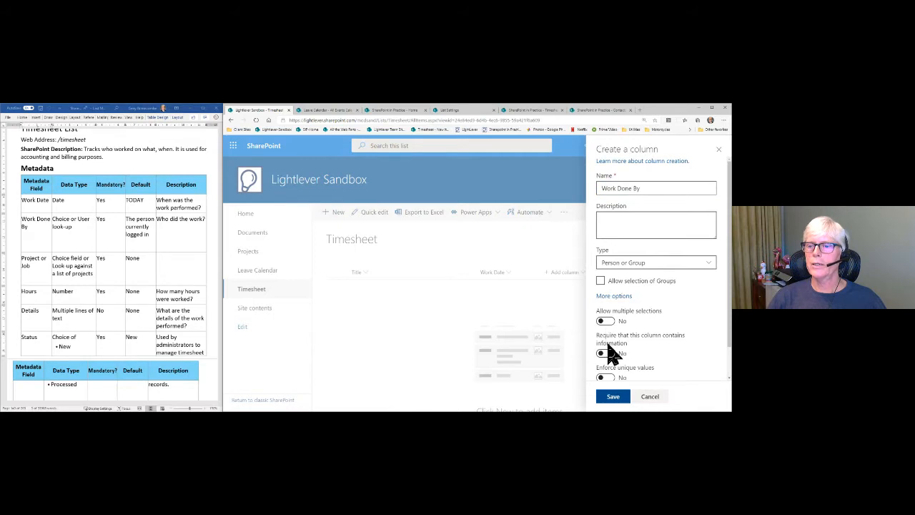
pyautogui.click(606, 353)
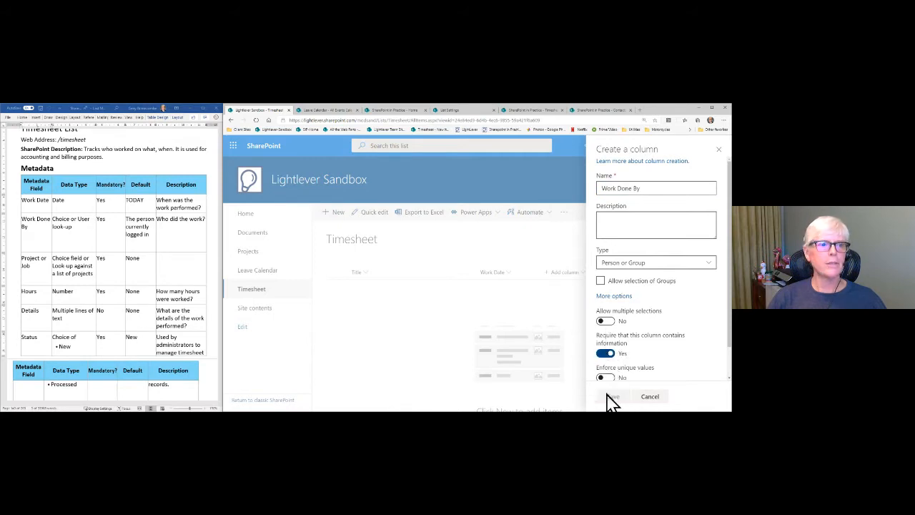
pyautogui.click(609, 399)
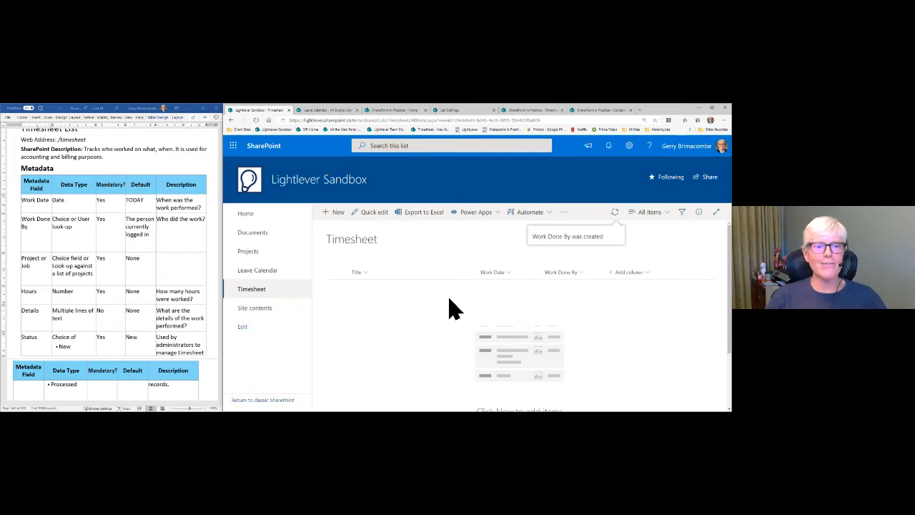
# Step: Check the Projects list's entries, return to Timesheet and open the full Create Column page with more column types
pyautogui.click(247, 252)
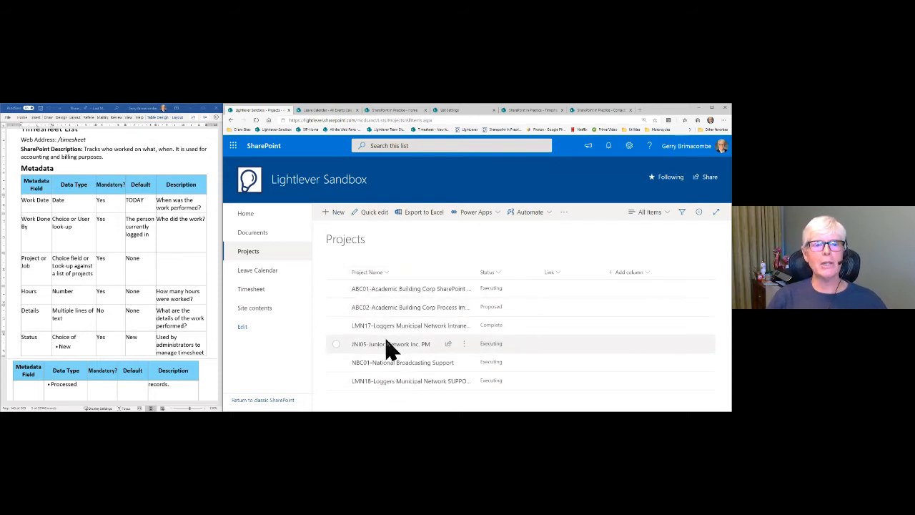
pyautogui.click(251, 290)
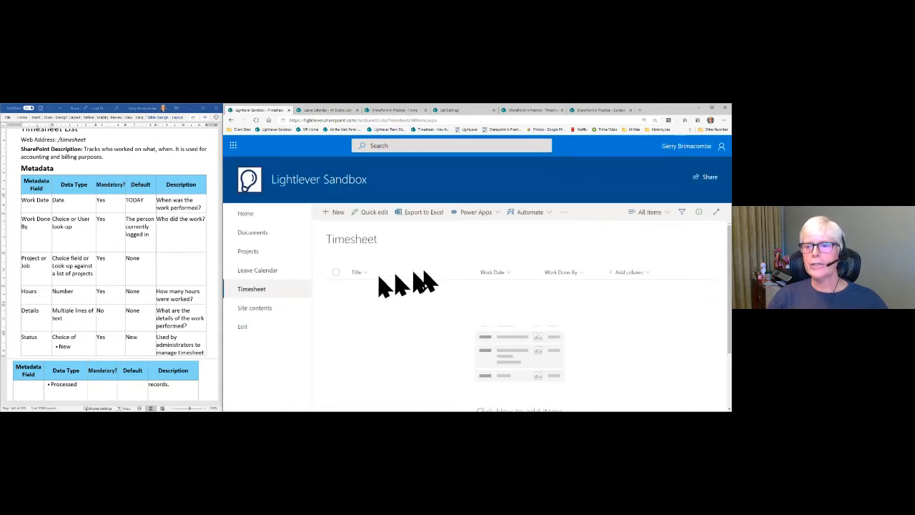
pyautogui.click(642, 274)
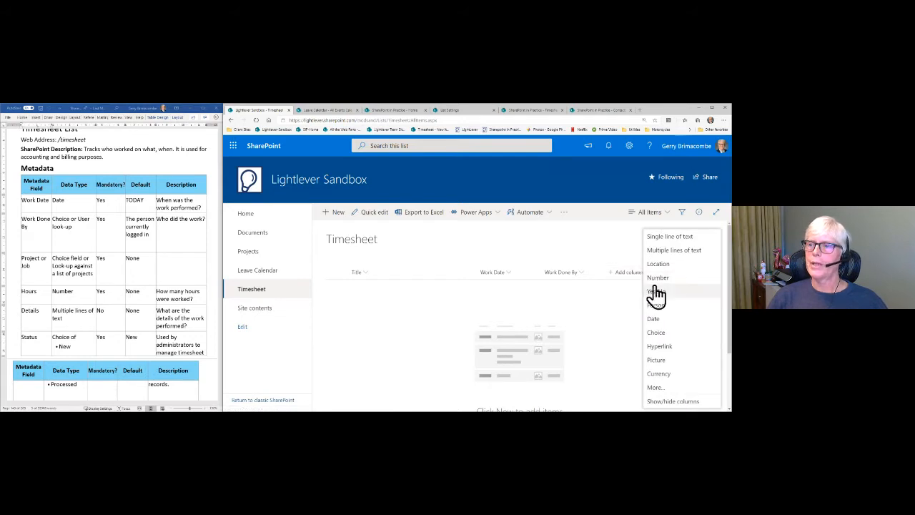
pyautogui.click(655, 390)
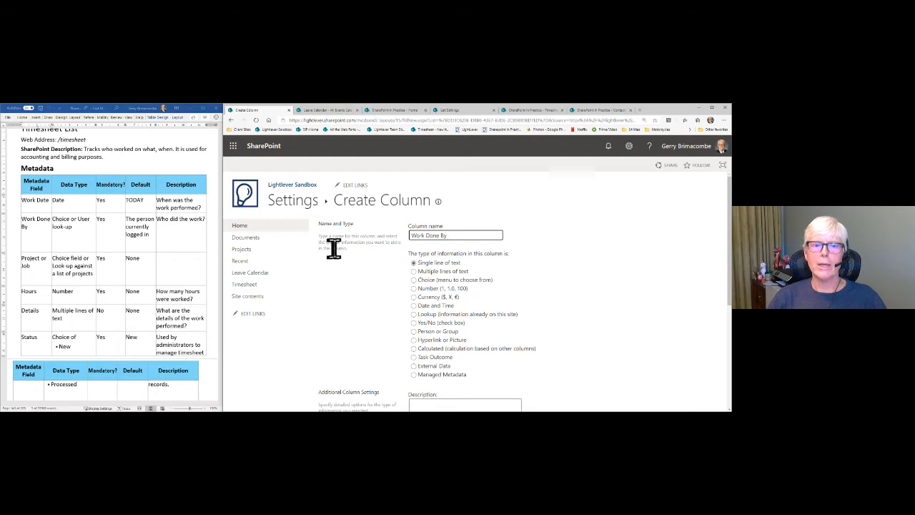
# Step: Name the new Timesheet column Project, as copied from the document's Metadata table, and make it a Lookup column
pyautogui.click(41, 270)
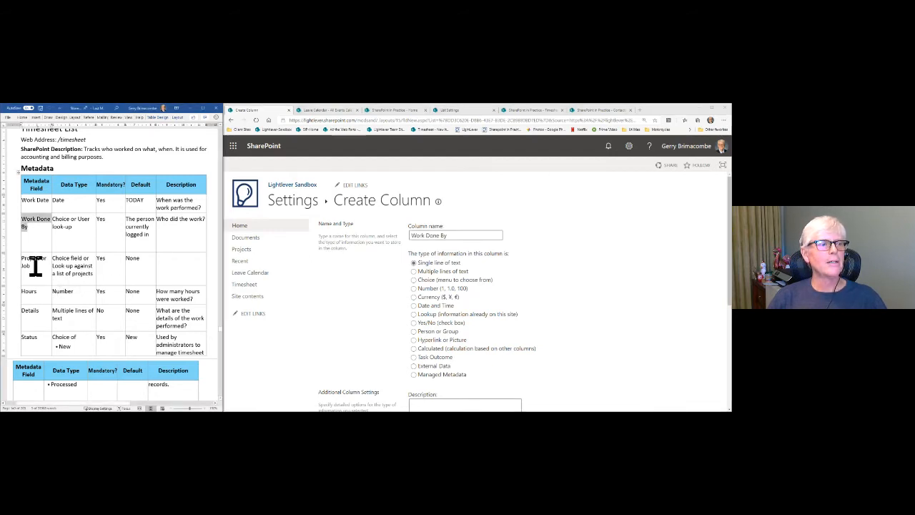
pyautogui.click(34, 263)
pyautogui.moveTo(30, 260); pyautogui.dragTo(34, 270)
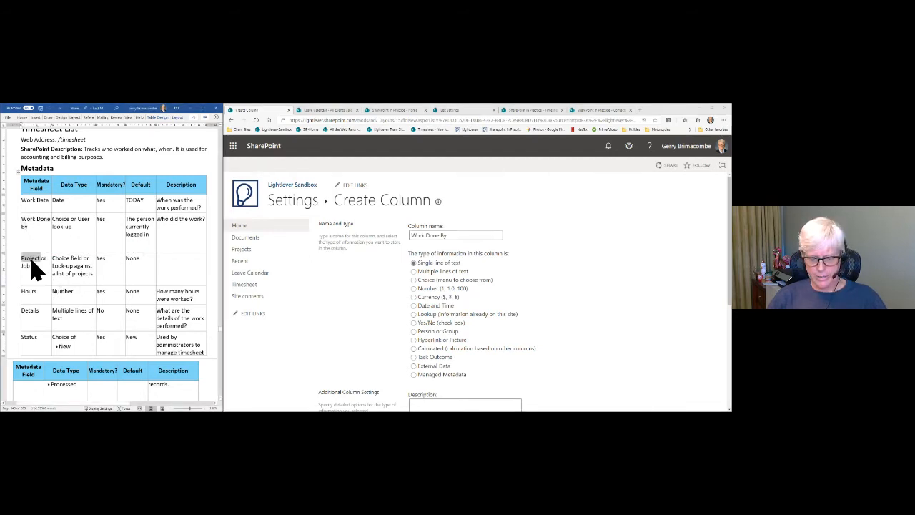
pyautogui.moveTo(466, 235); pyautogui.dragTo(408, 242)
pyautogui.write('Project')
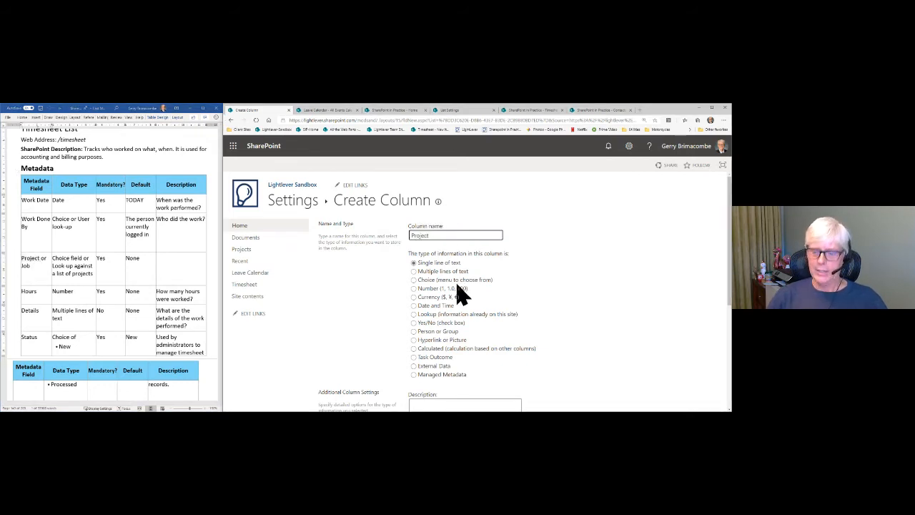
pyautogui.scroll(-1, 461, 293)
pyautogui.click(427, 278)
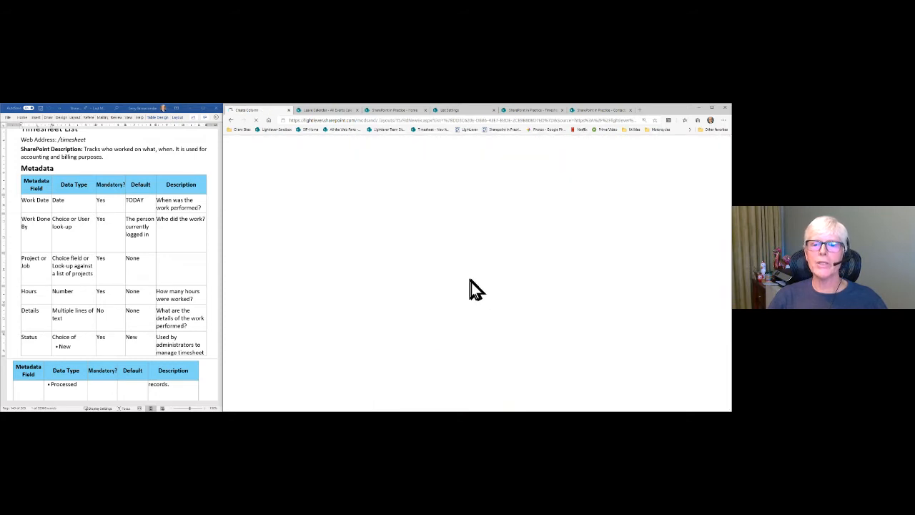
# Step: Have the Project lookup column get its information from the Projects list and save the column
pyautogui.scroll(-3, 473, 321)
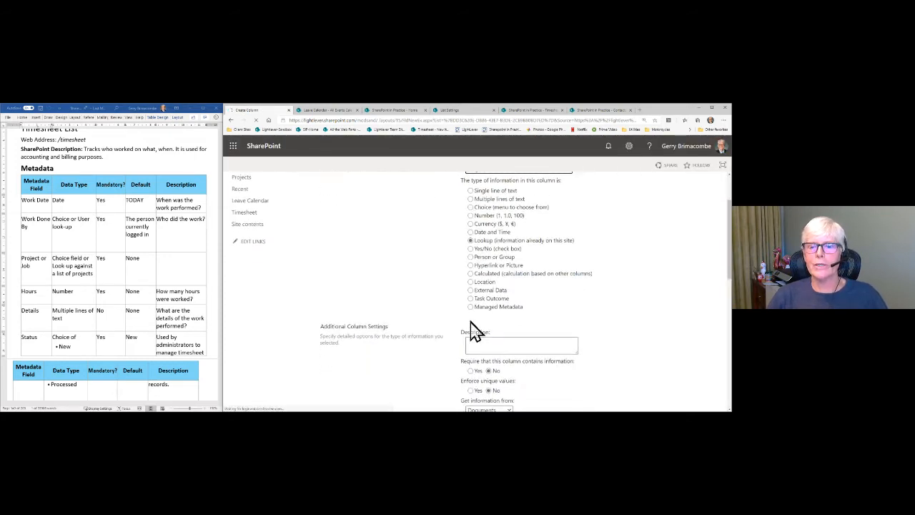
pyautogui.scroll(-3, 472, 325)
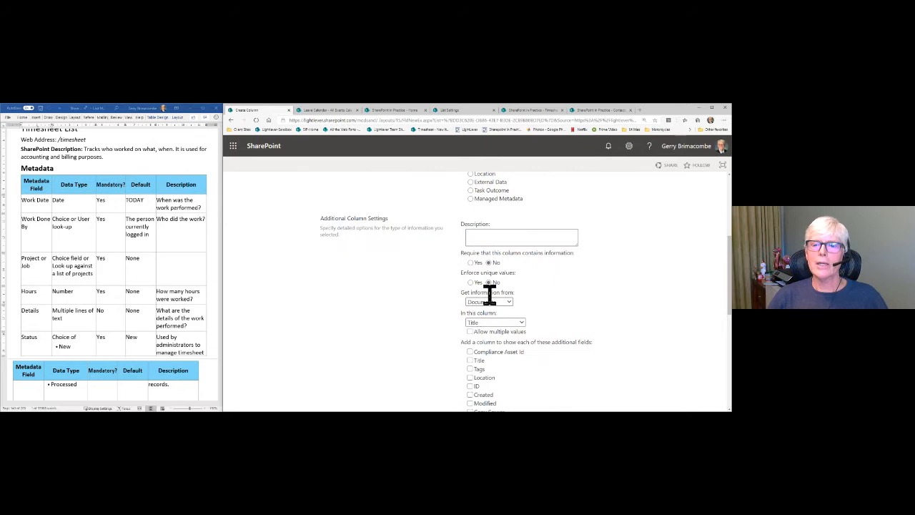
pyautogui.click(495, 302)
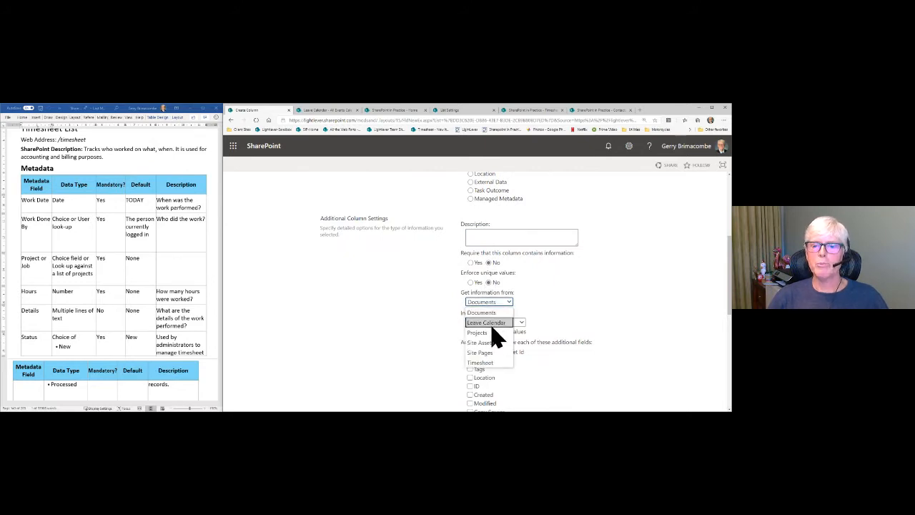
pyautogui.click(493, 333)
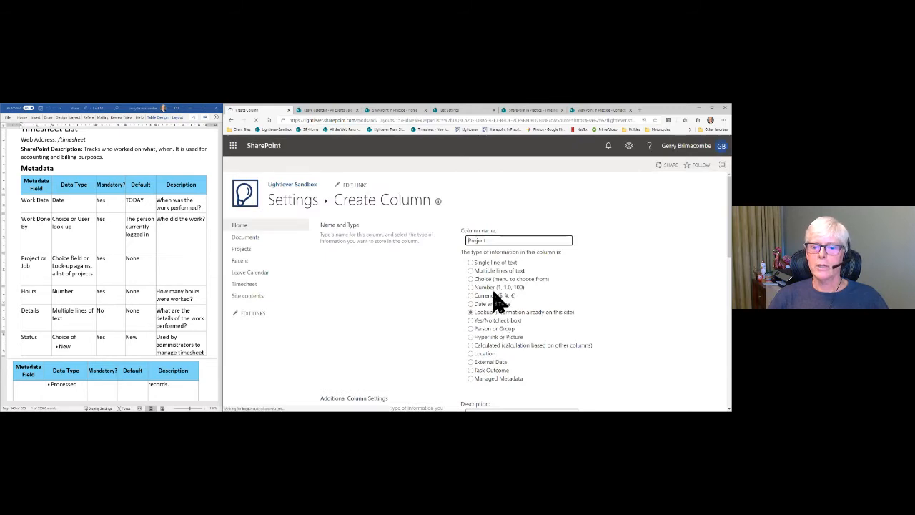
pyautogui.scroll(-5, 499, 300)
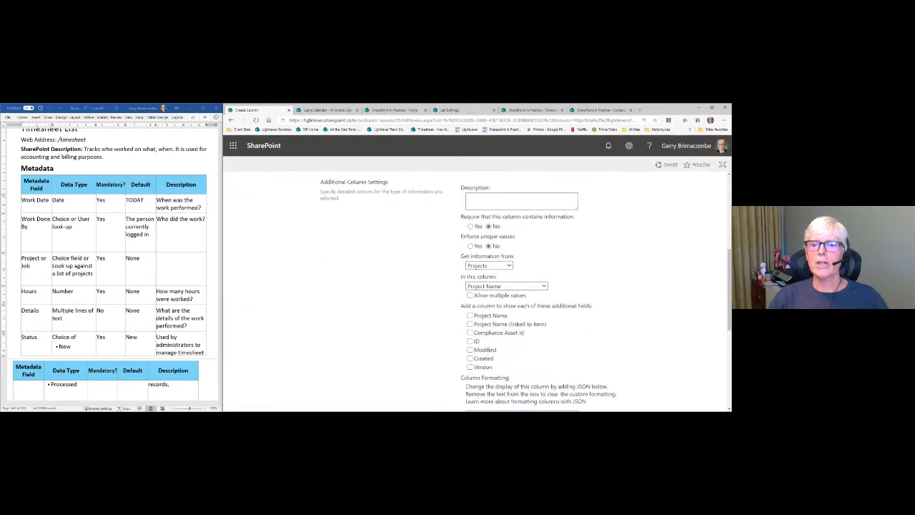
pyautogui.scroll(-5, 565, 332)
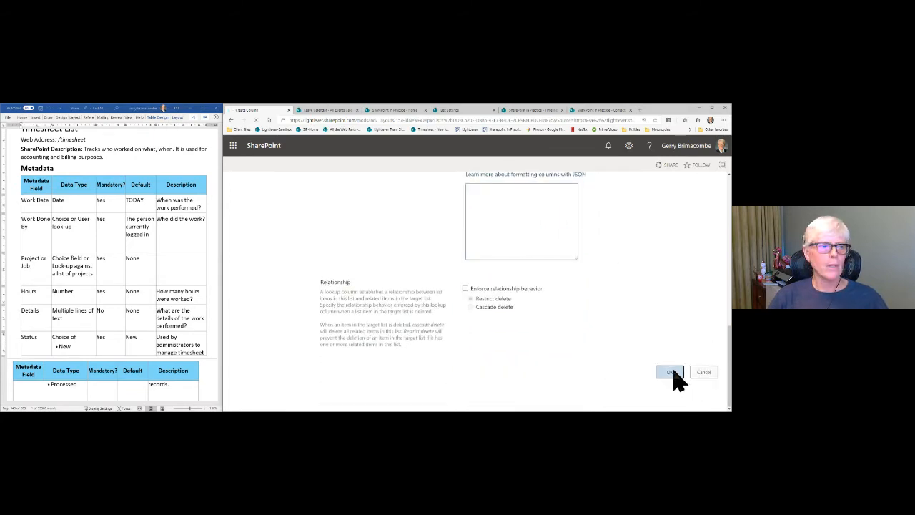
pyautogui.click(671, 372)
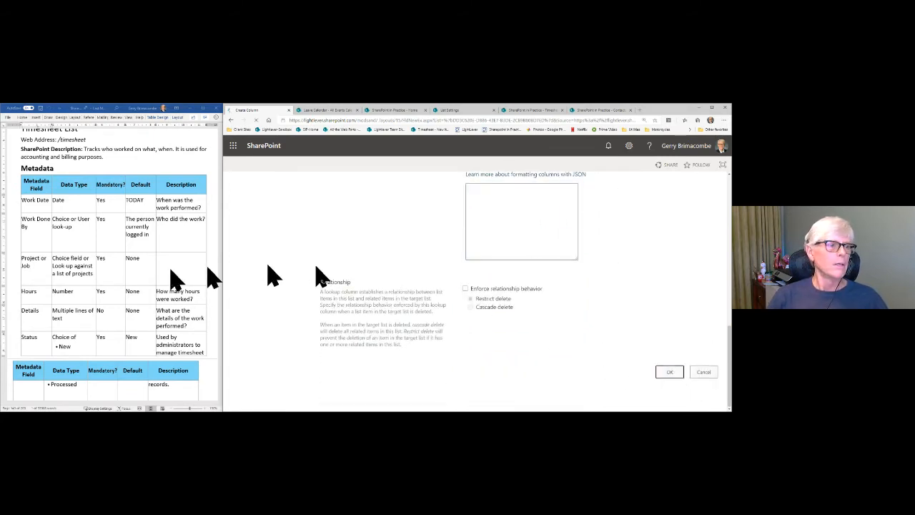
# Step: Add a Number column named Hours, copied from the Metadata table, to the Timesheet list and save it
pyautogui.doubleClick(29, 292)
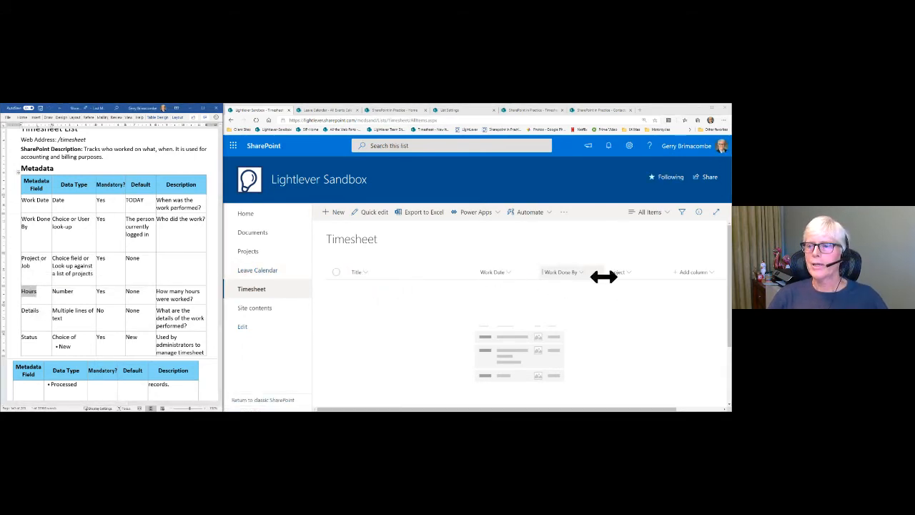
pyautogui.click(679, 275)
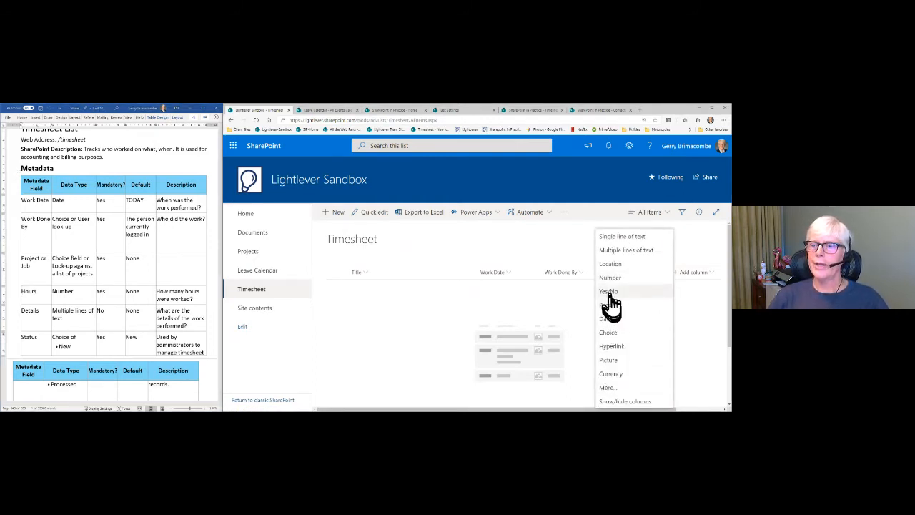
pyautogui.click(606, 280)
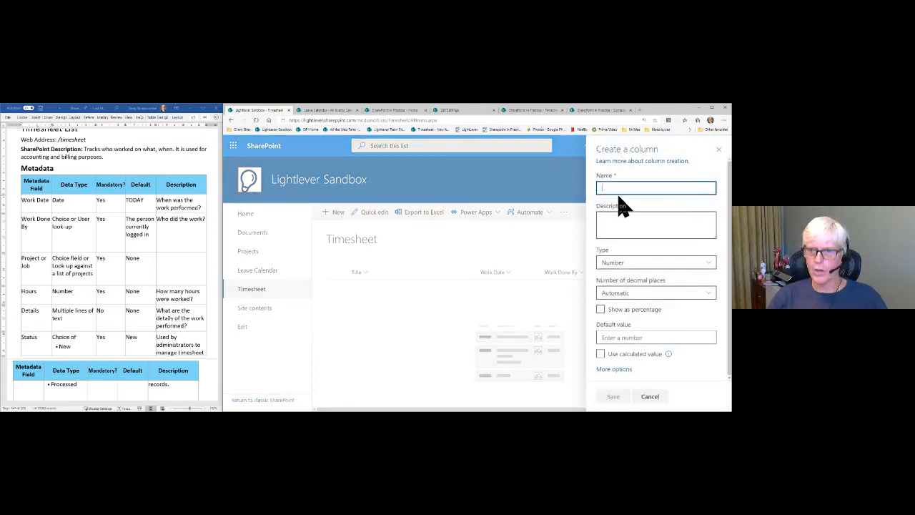
pyautogui.write('Hours')
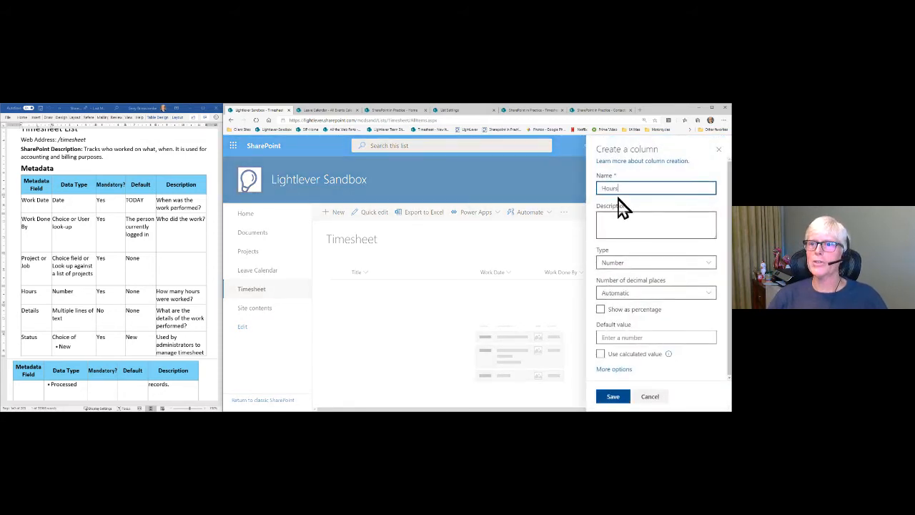
pyautogui.click(614, 401)
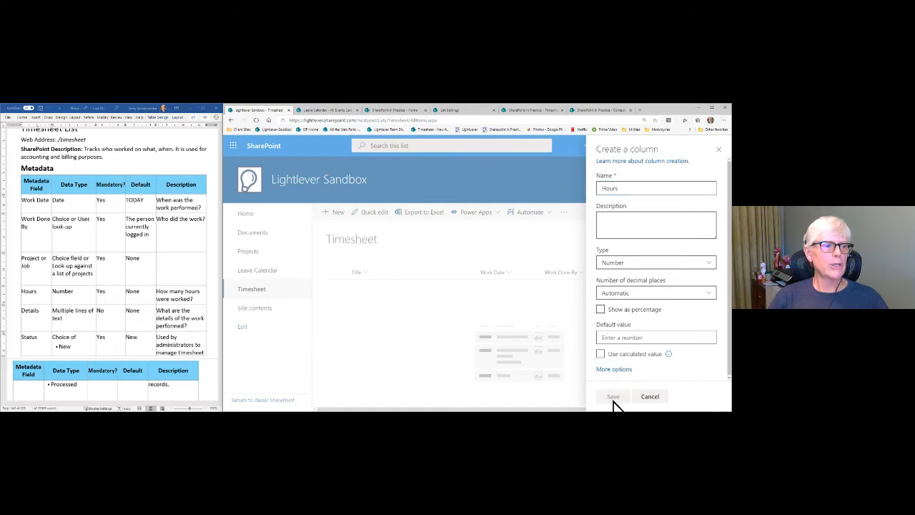
# Step: Start a Multiple lines of text column in the Timesheet list, named Details as copied from the Metadata table
pyautogui.doubleClick(29, 315)
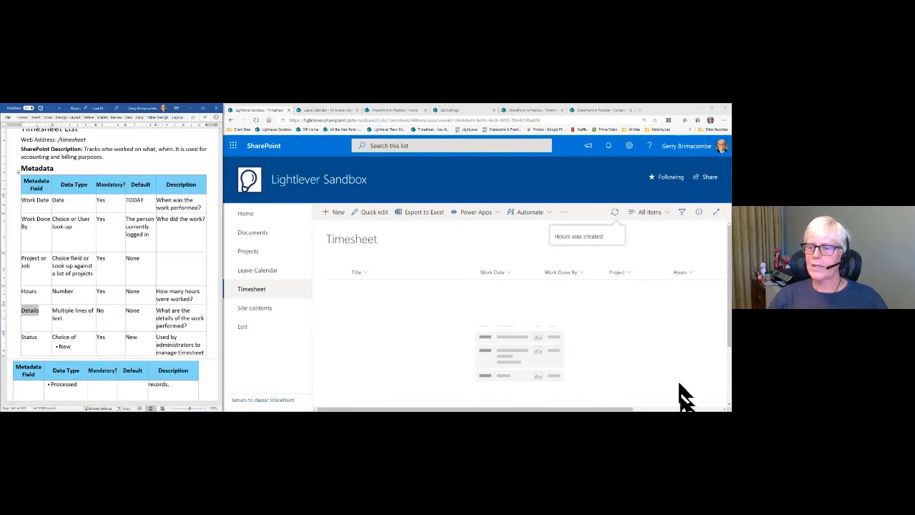
pyautogui.click(684, 409)
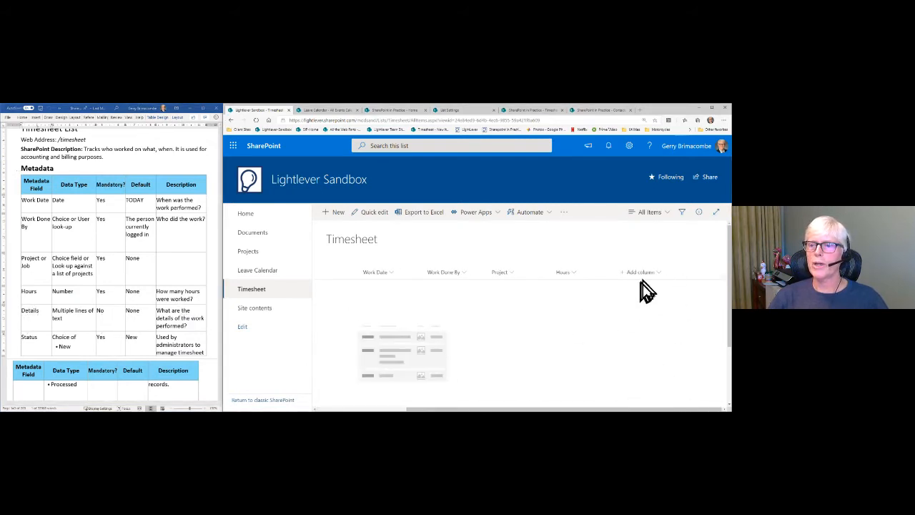
pyautogui.click(642, 273)
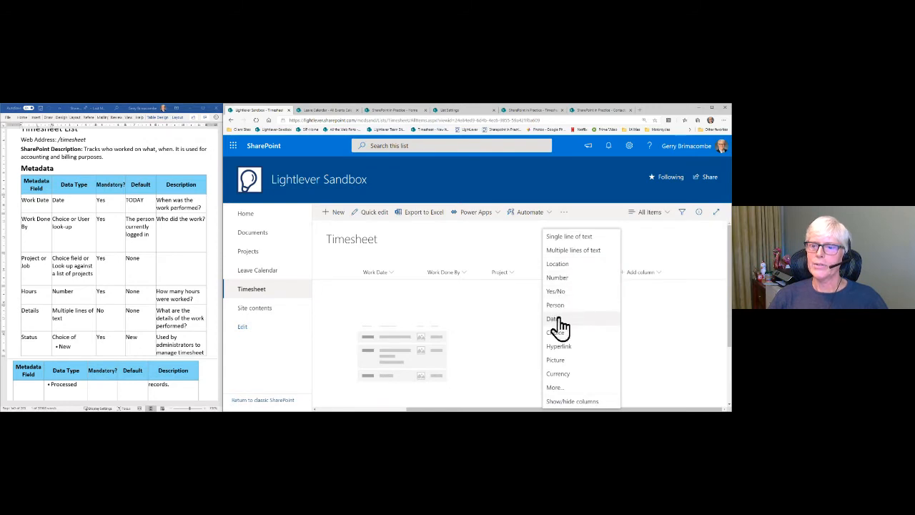
pyautogui.click(554, 250)
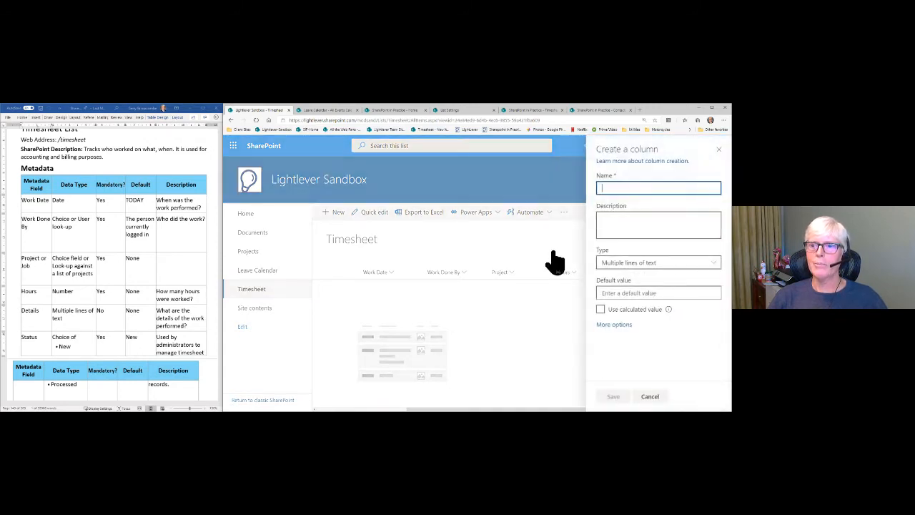
pyautogui.write('Details')
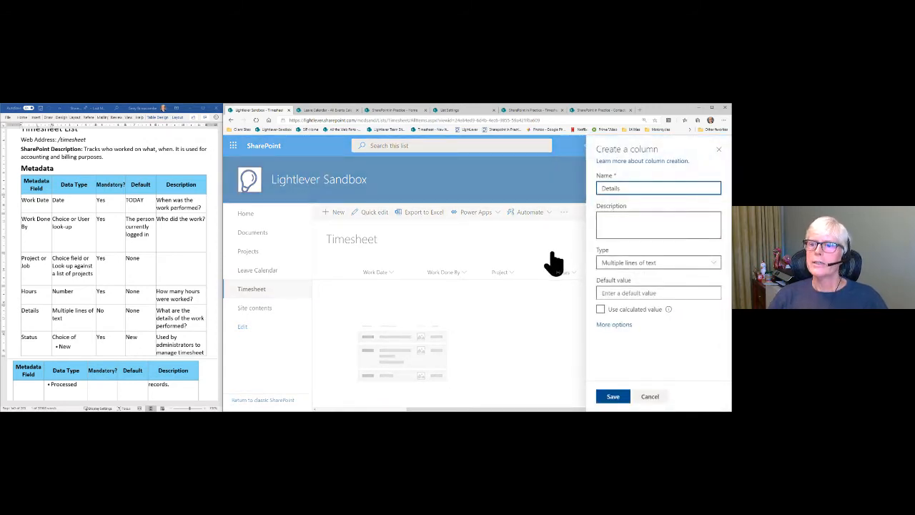
# Step: Set the Details column's number of lines for editing to 3 and save the column
pyautogui.click(611, 324)
pyautogui.scroll(-1, 643, 336)
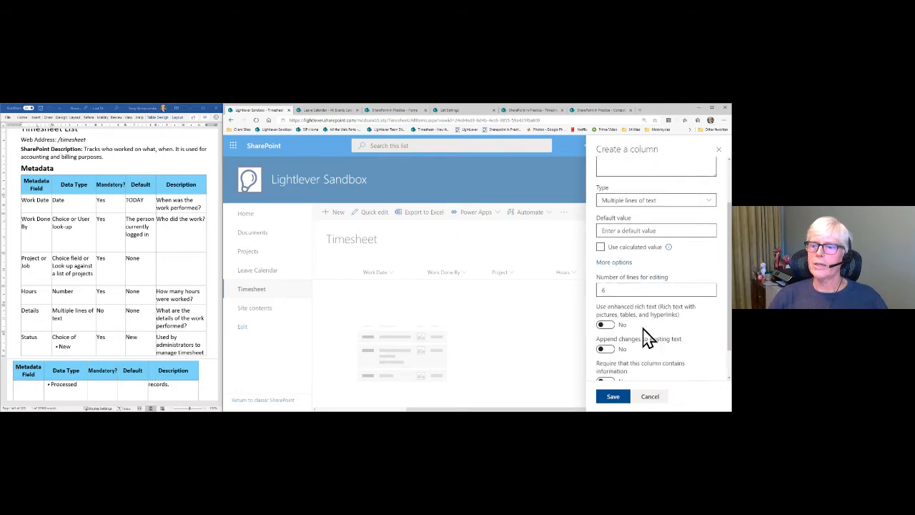
pyautogui.scroll(-1, 646, 336)
pyautogui.click(606, 252)
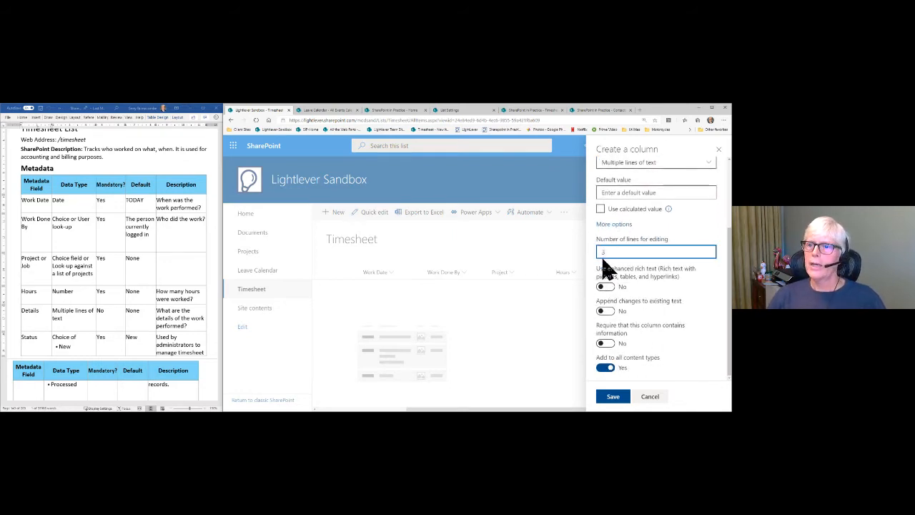
pyautogui.write('3')
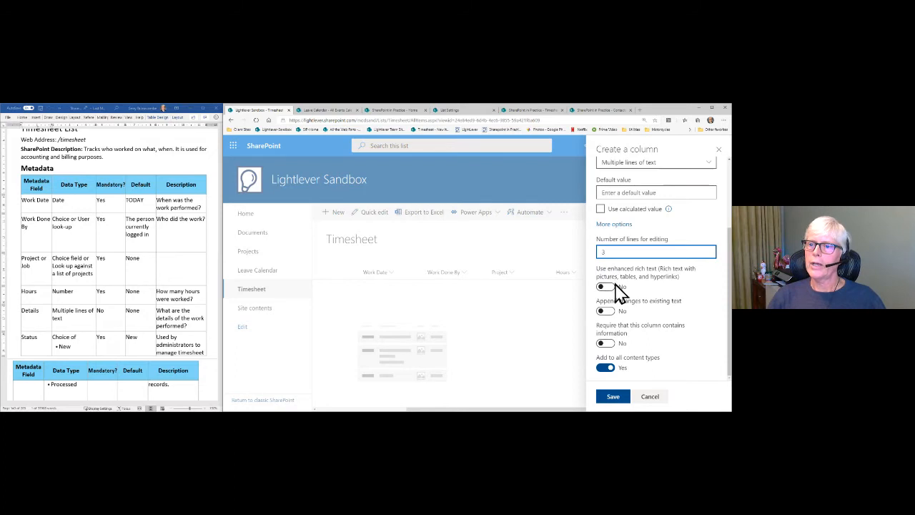
pyautogui.click(615, 397)
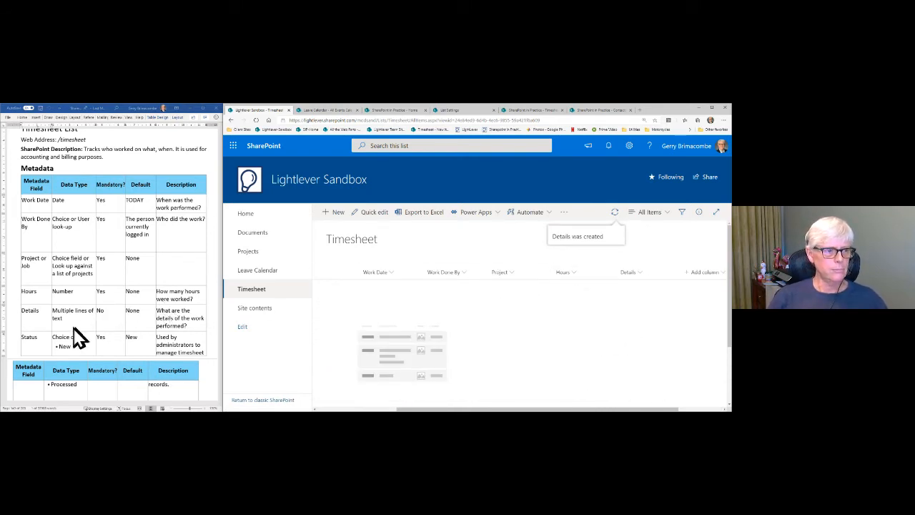
# Step: Start a Choice column in the Timesheet list, named Status as copied from the Metadata table
pyautogui.click(31, 336)
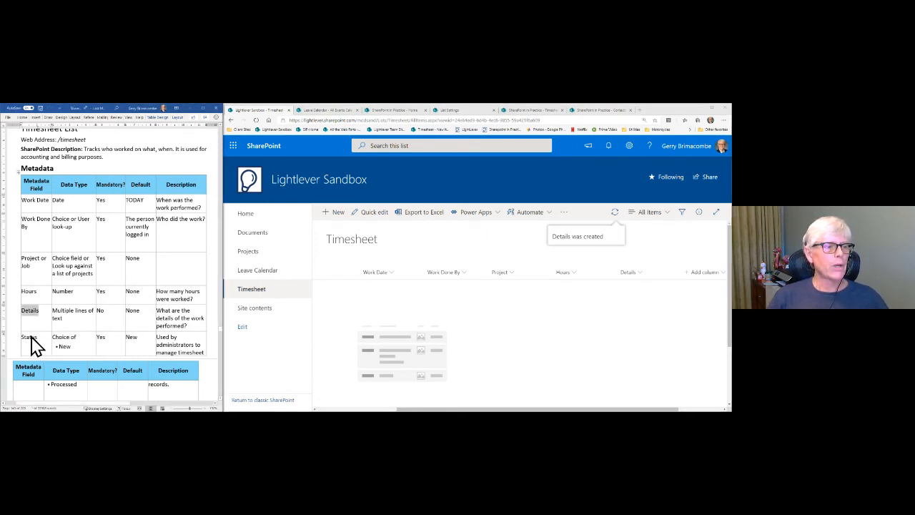
pyautogui.doubleClick(31, 336)
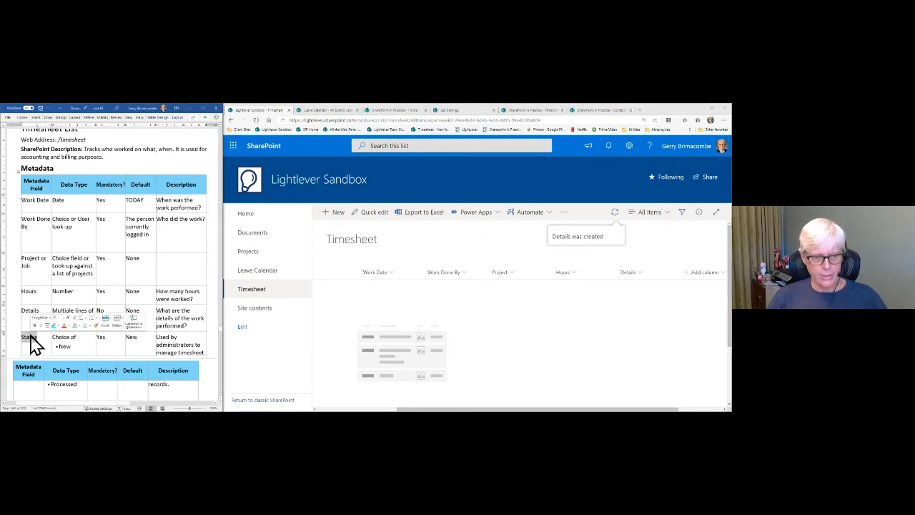
pyautogui.click(693, 272)
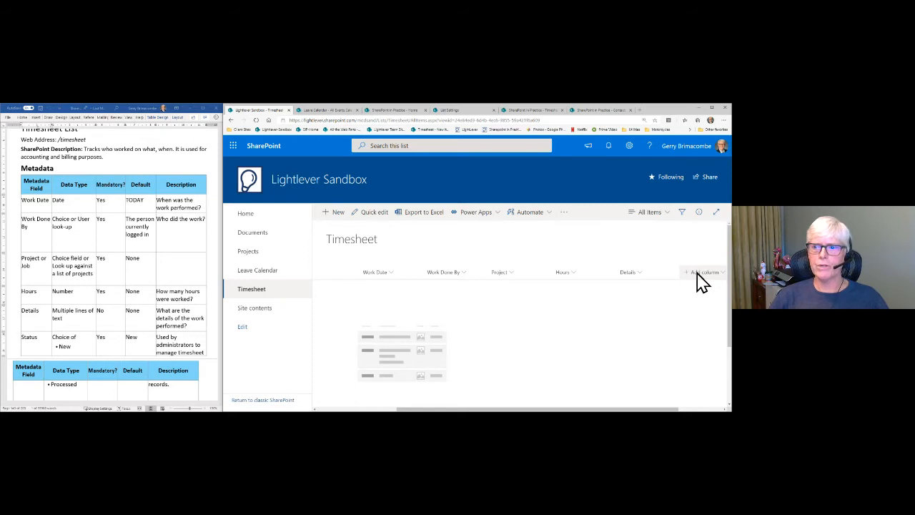
pyautogui.click(696, 272)
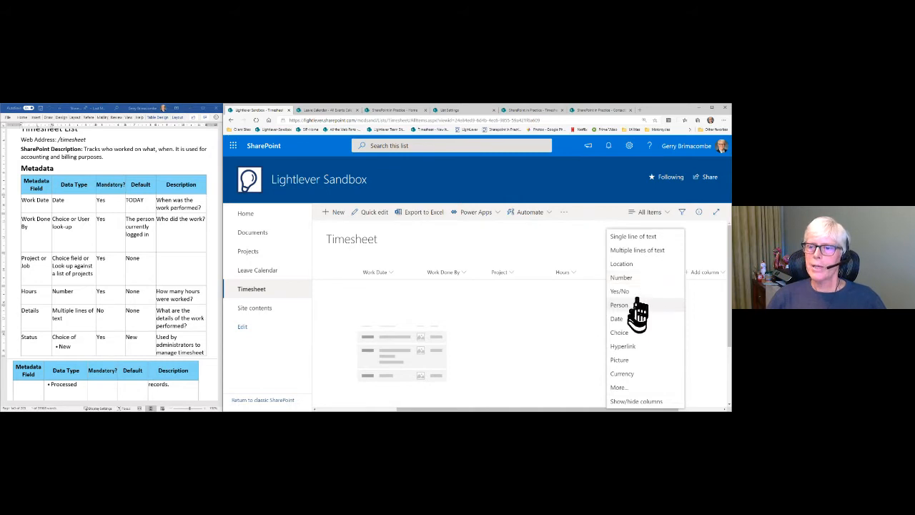
pyautogui.click(622, 333)
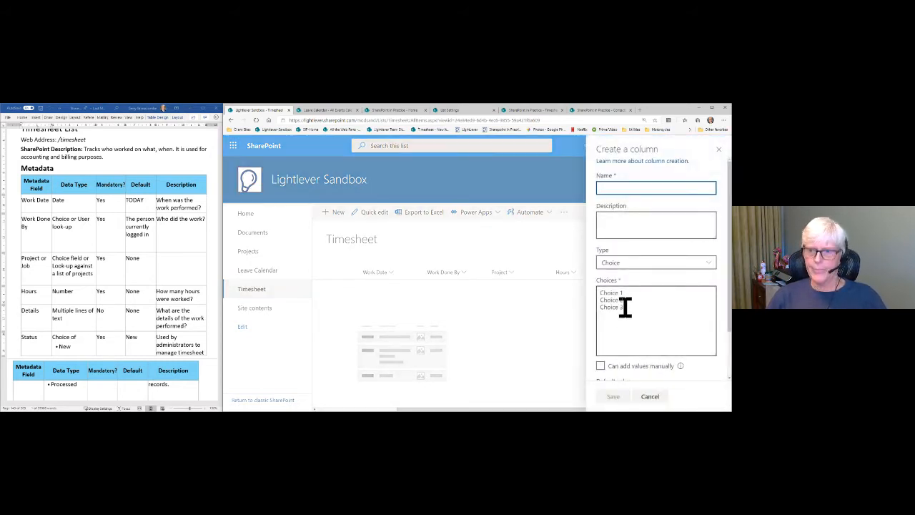
pyautogui.write('Status')
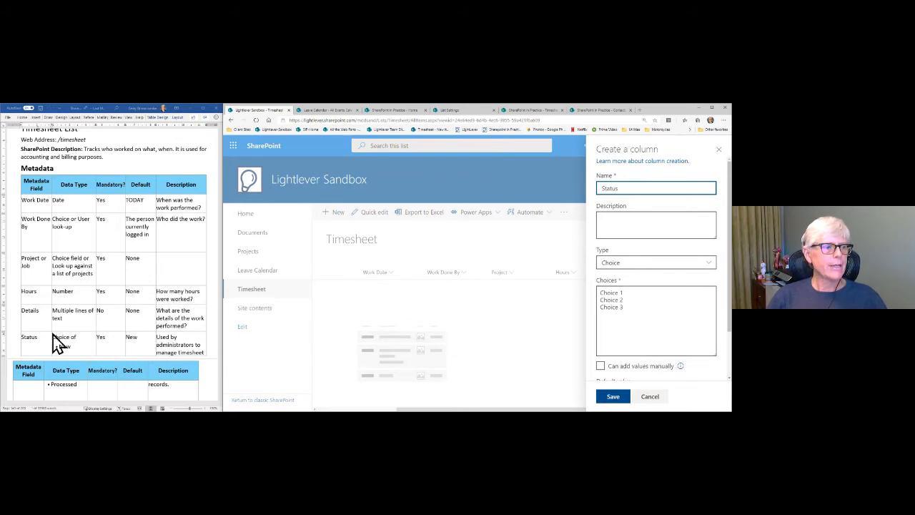
# Step: Replace the Status column's placeholder choices with New and Processed, copied from the Metadata table without the bullets
pyautogui.doubleClick(29, 337)
pyautogui.scroll(-2, 53, 343)
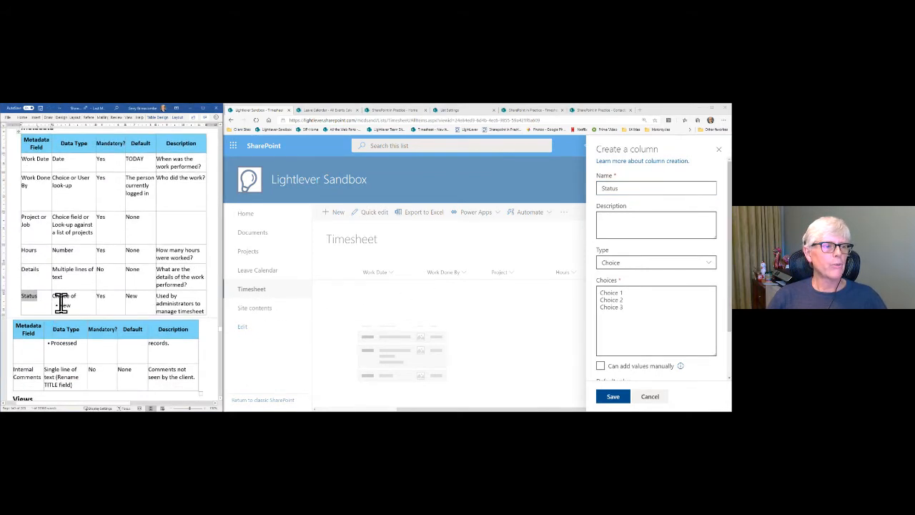
pyautogui.moveTo(61, 302); pyautogui.dragTo(76, 344)
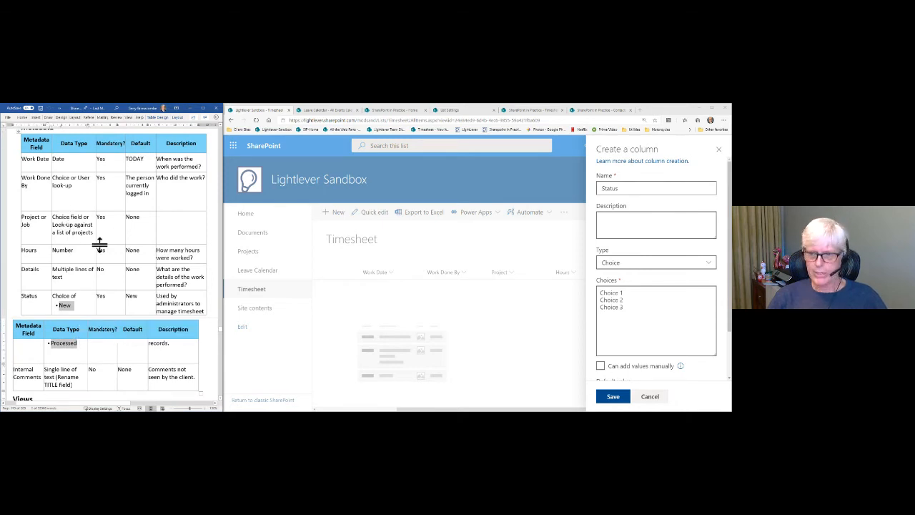
pyautogui.moveTo(624, 308); pyautogui.dragTo(598, 292)
pyautogui.write('• New • Processed')
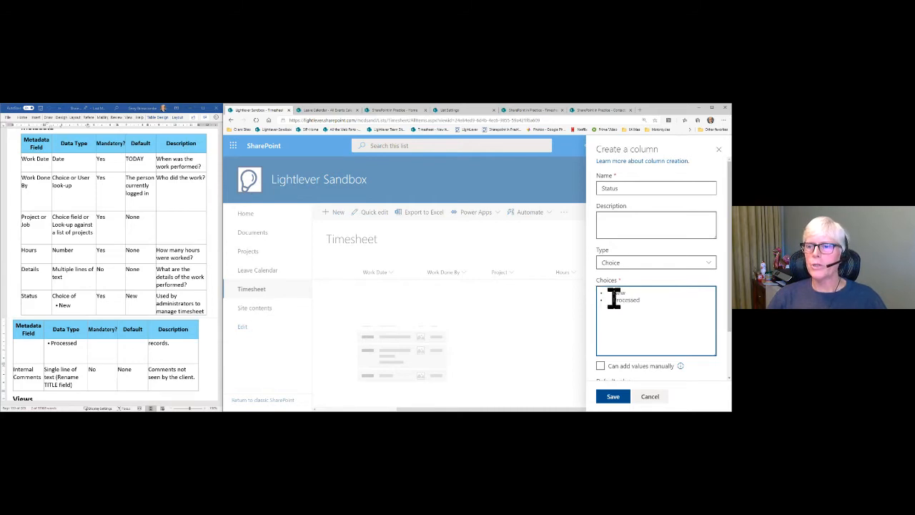
pyautogui.press('BackSpace')
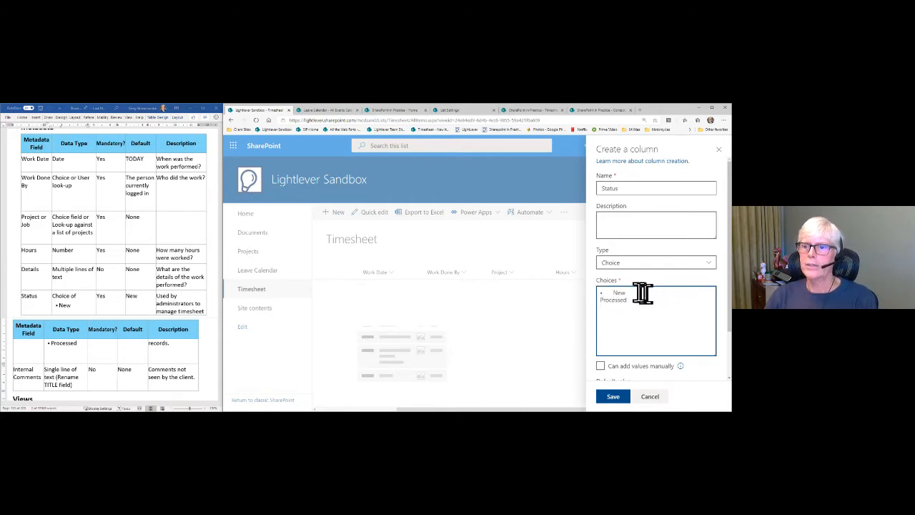
pyautogui.click(612, 293)
pyautogui.press('BackSpace')
pyautogui.press('BackSpace')
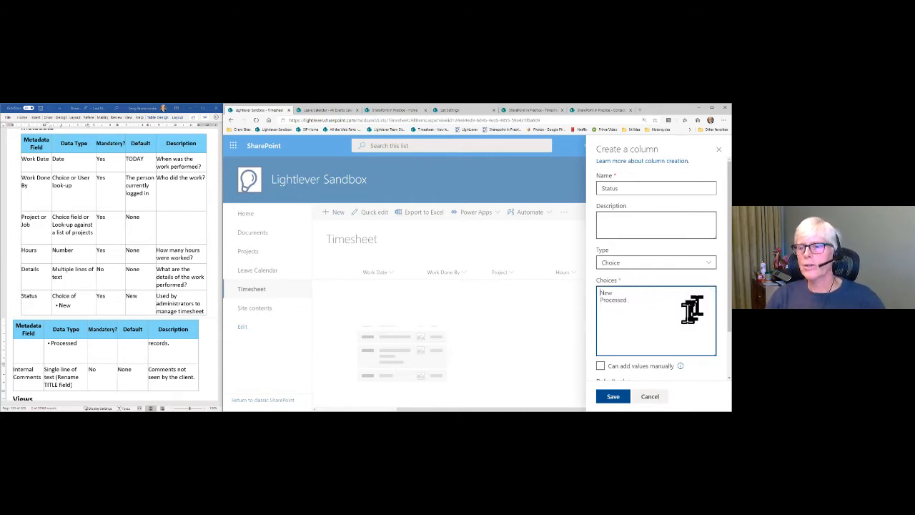
# Step: Set the Status column's default value to New and save the column
pyautogui.scroll(-2, 686, 312)
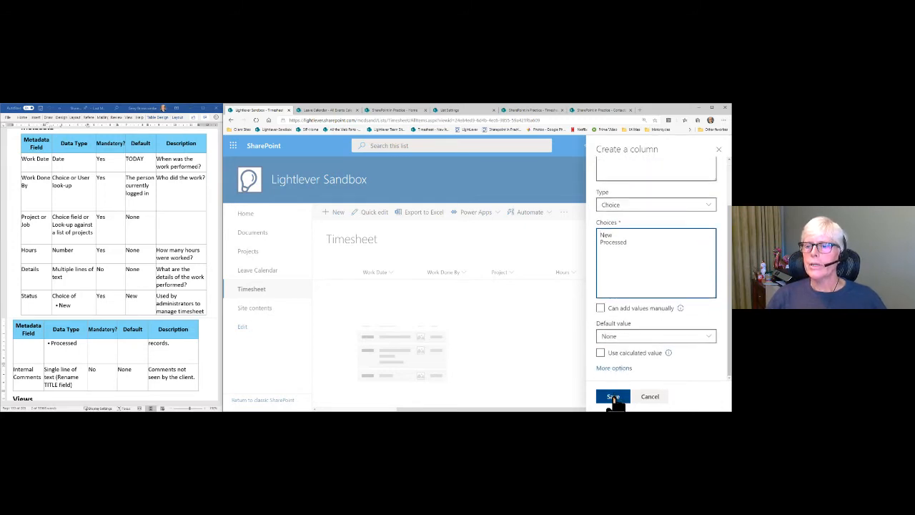
pyautogui.click(609, 338)
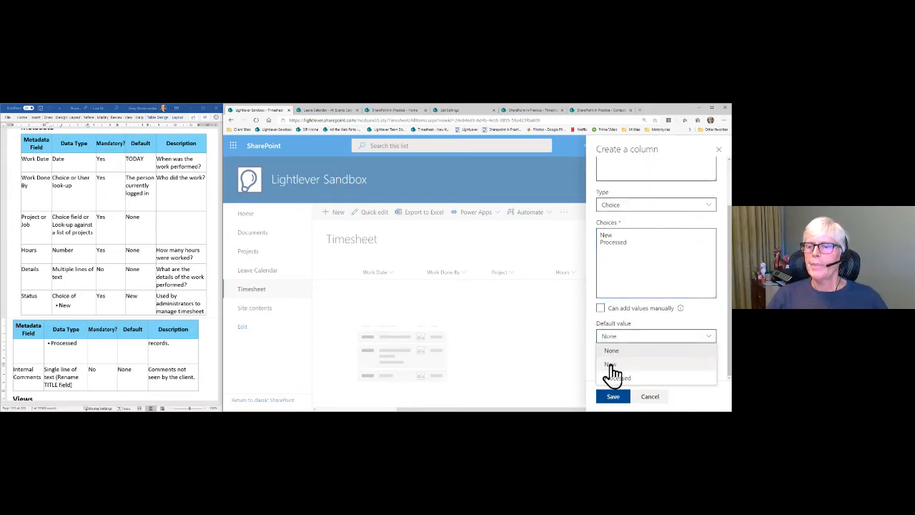
pyautogui.click(614, 366)
pyautogui.click(613, 397)
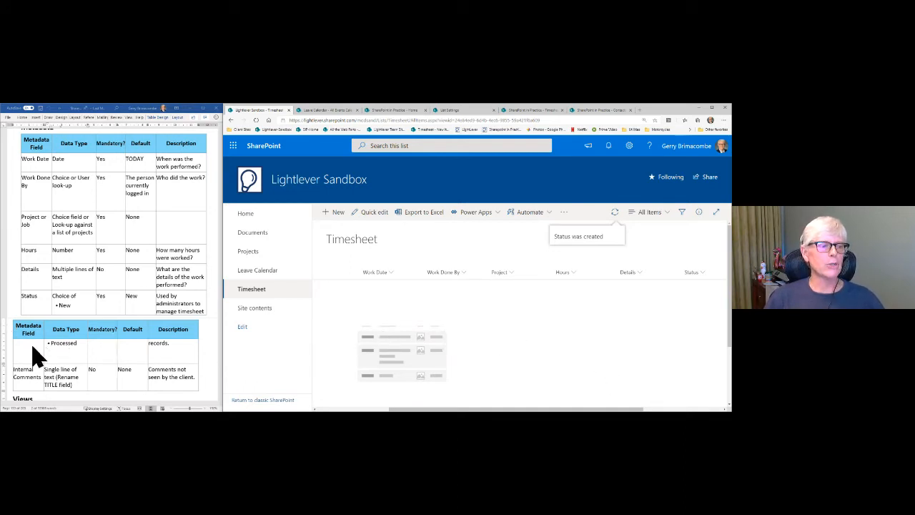
# Step: Rename the Timesheet list's Title column as Internal Comments, copying the name from the Metadata table
pyautogui.scroll(-2, 35, 354)
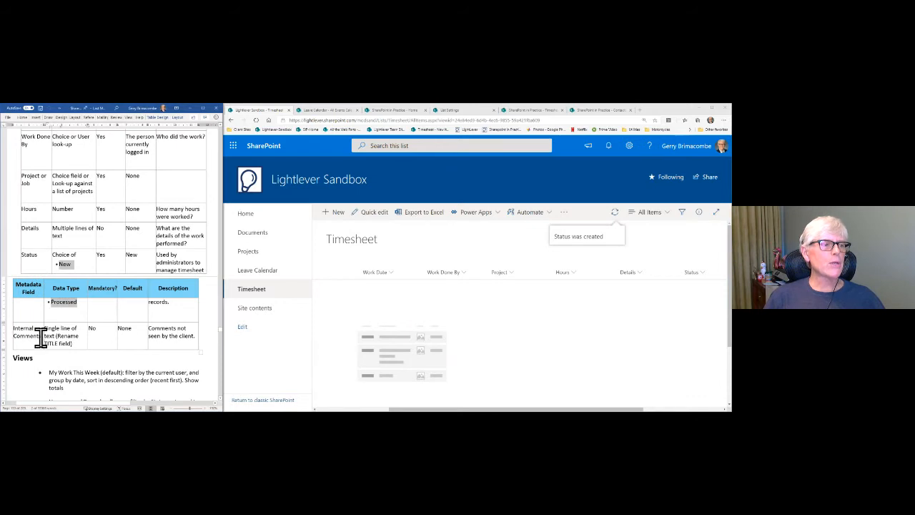
pyautogui.moveTo(41, 336); pyautogui.dragTo(13, 328)
pyautogui.hotkey('ctrl', 'c')
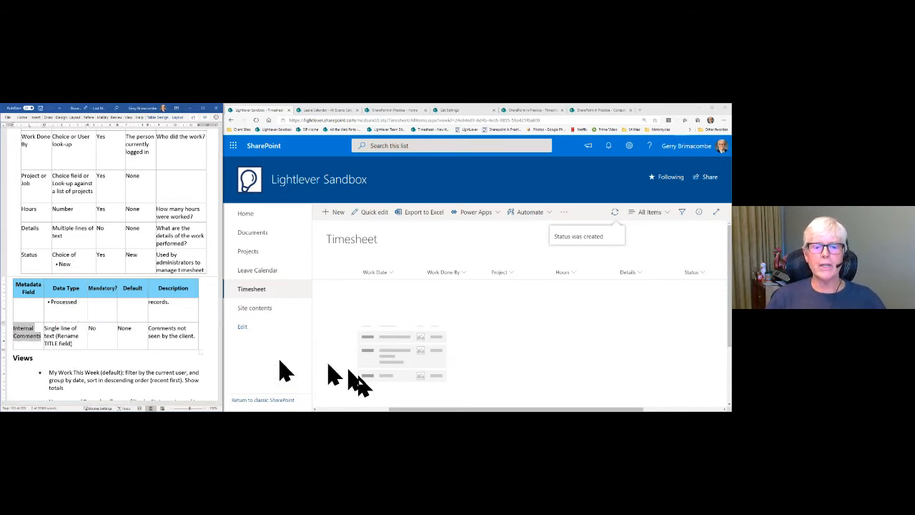
pyautogui.moveTo(433, 409); pyautogui.dragTo(359, 409)
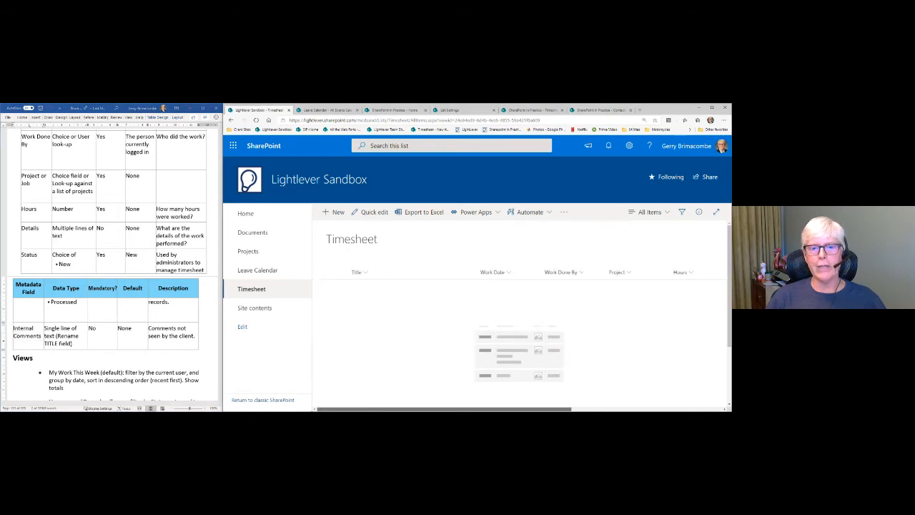
pyautogui.click(365, 278)
pyautogui.moveTo(404, 350)
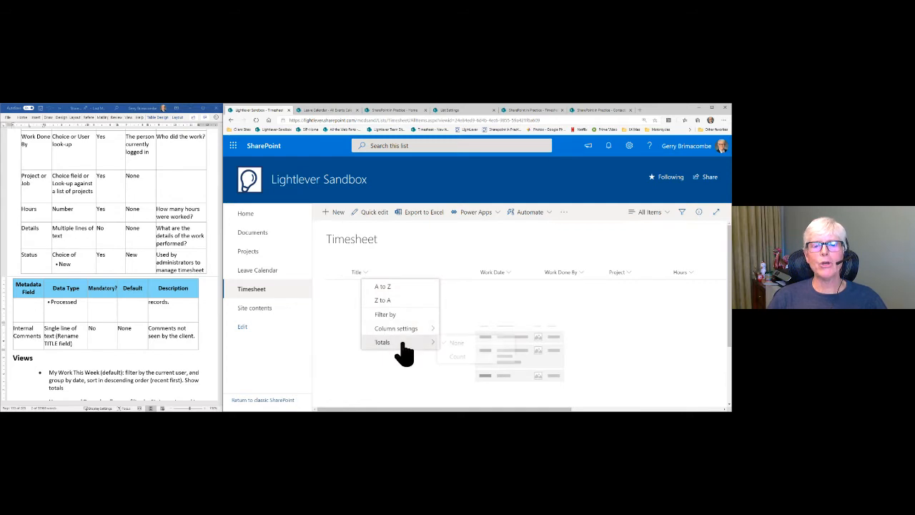
pyautogui.moveTo(406, 330)
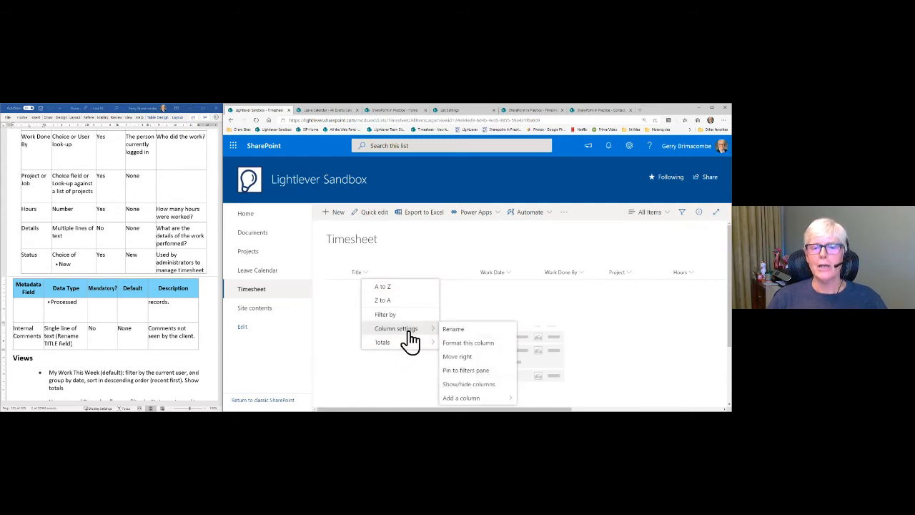
pyautogui.click(451, 330)
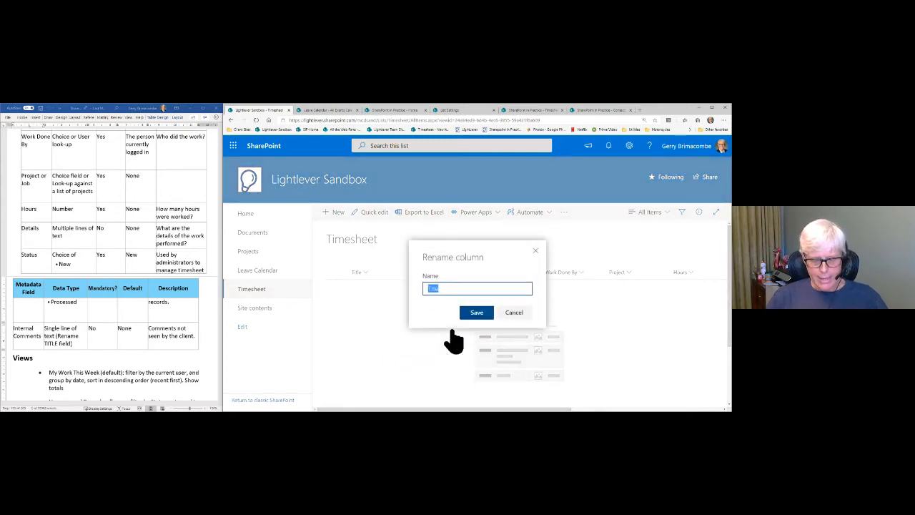
pyautogui.hotkey('ctrl', 'v')
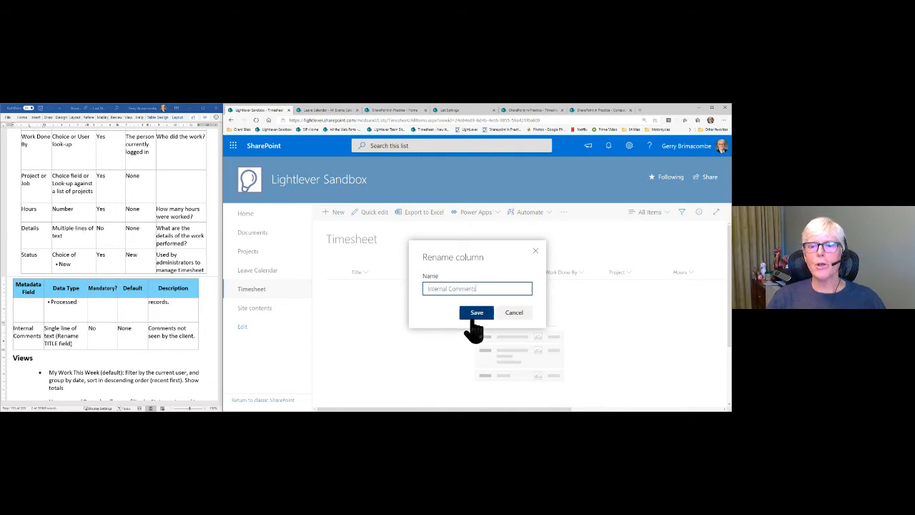
pyautogui.click(477, 314)
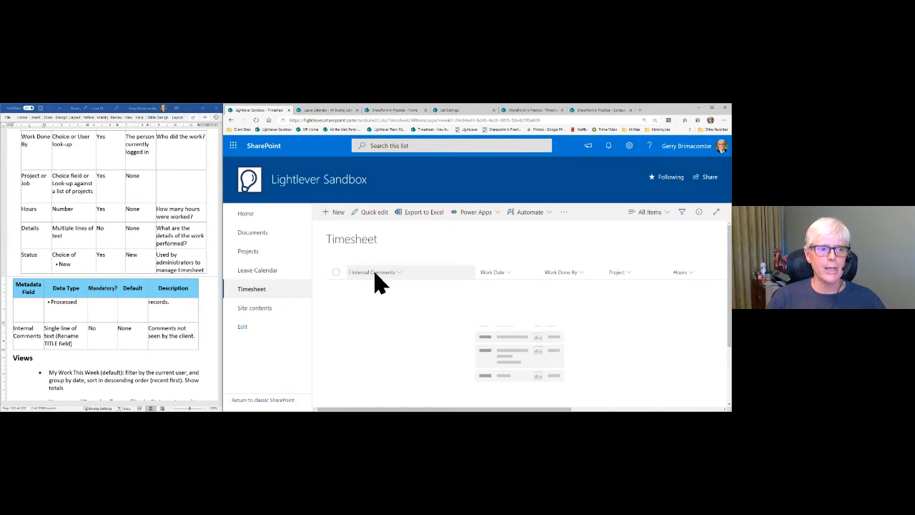
# Step: In the Timesheet list settings, name the Title column Internal Comments, make it not required, and return to the list
pyautogui.click(630, 148)
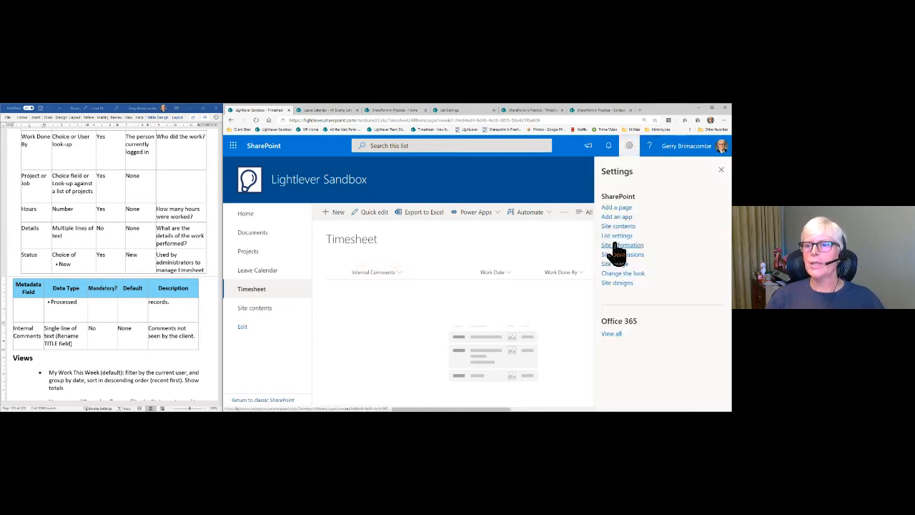
pyautogui.click(617, 236)
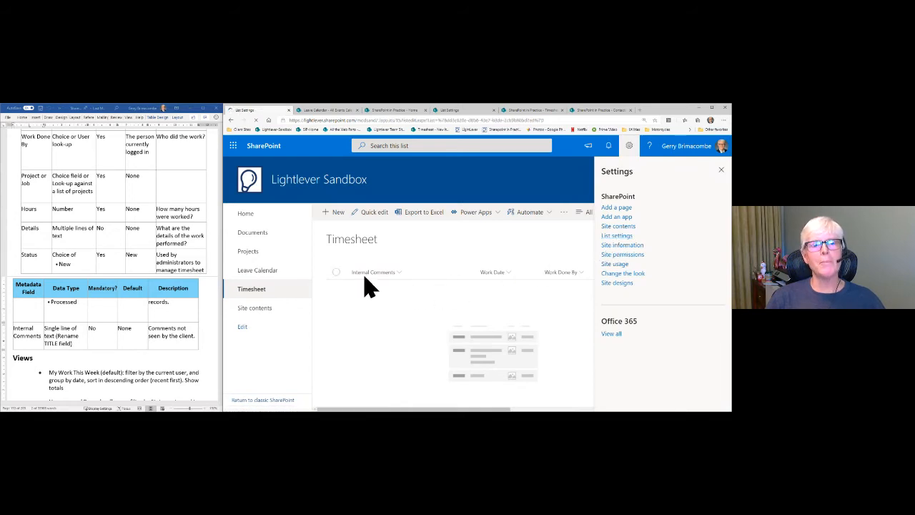
pyautogui.scroll(-5, 388, 304)
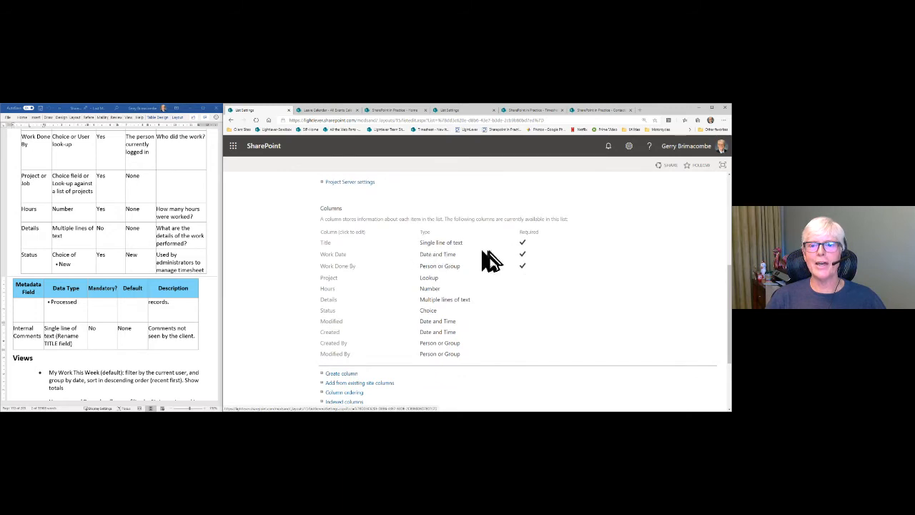
pyautogui.click(323, 243)
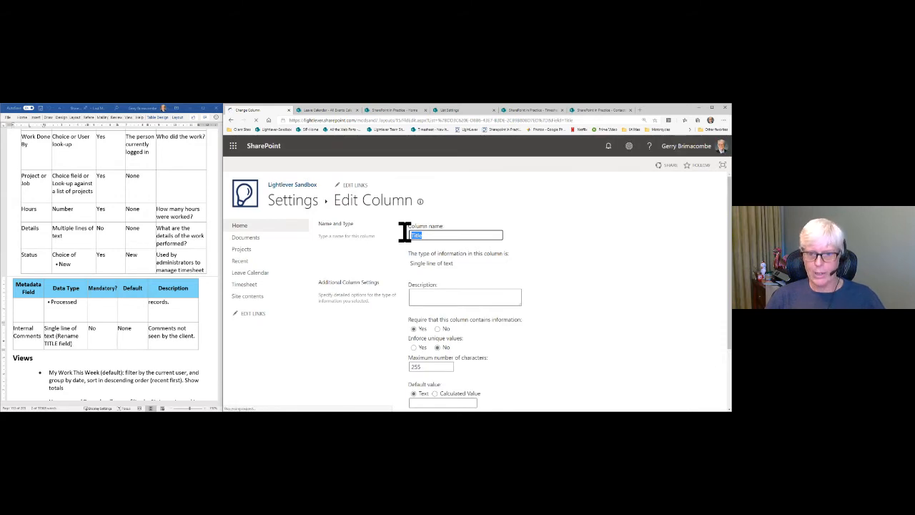
pyautogui.hotkey('ctrl', 'v')
pyautogui.scroll(-2, 426, 289)
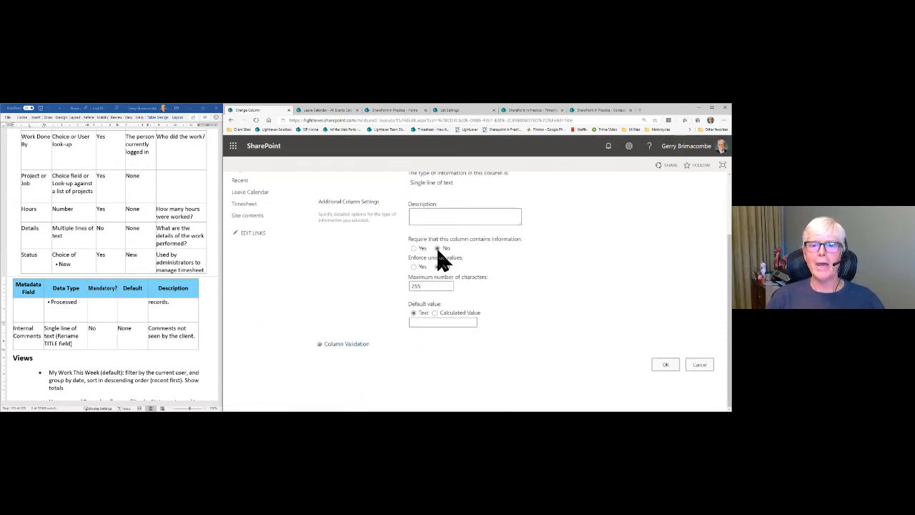
pyautogui.click(665, 366)
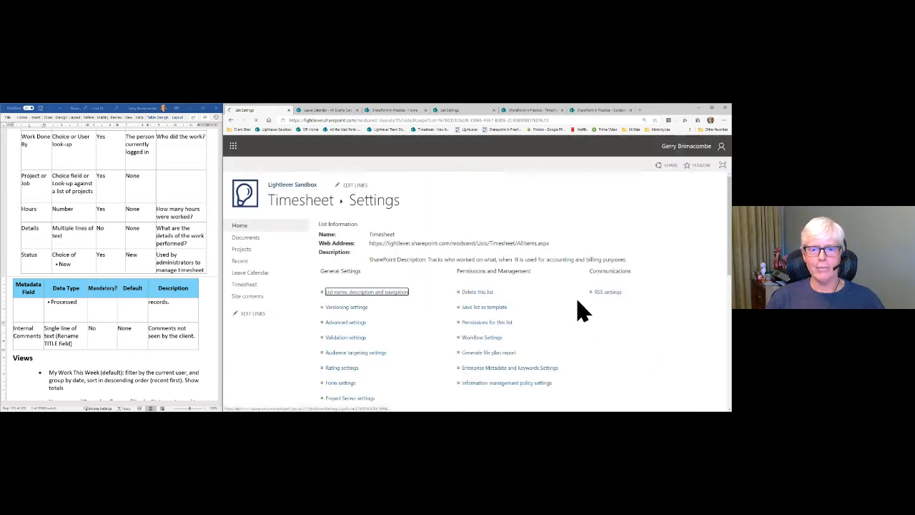
pyautogui.click(305, 204)
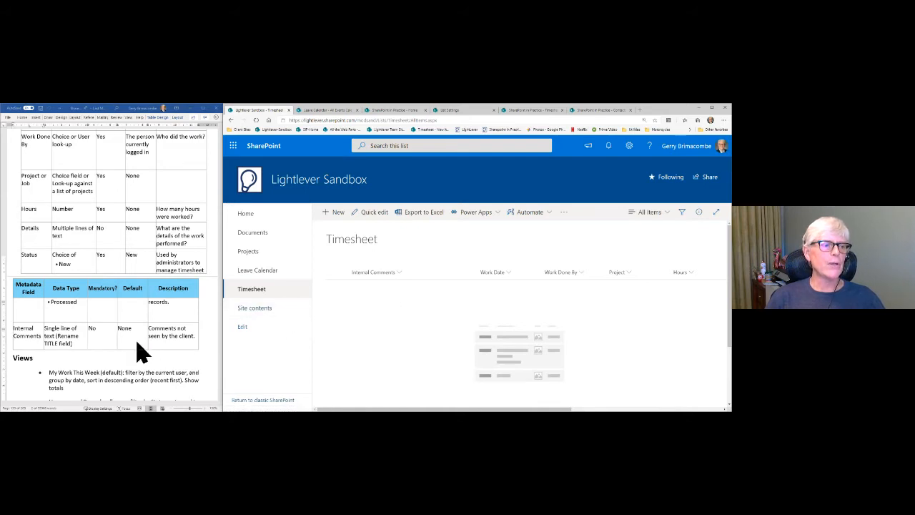
# Step: Copy the view name My Work This Week from the document's Views section and start a new standard view for the Timesheet list
pyautogui.scroll(-3, 140, 350)
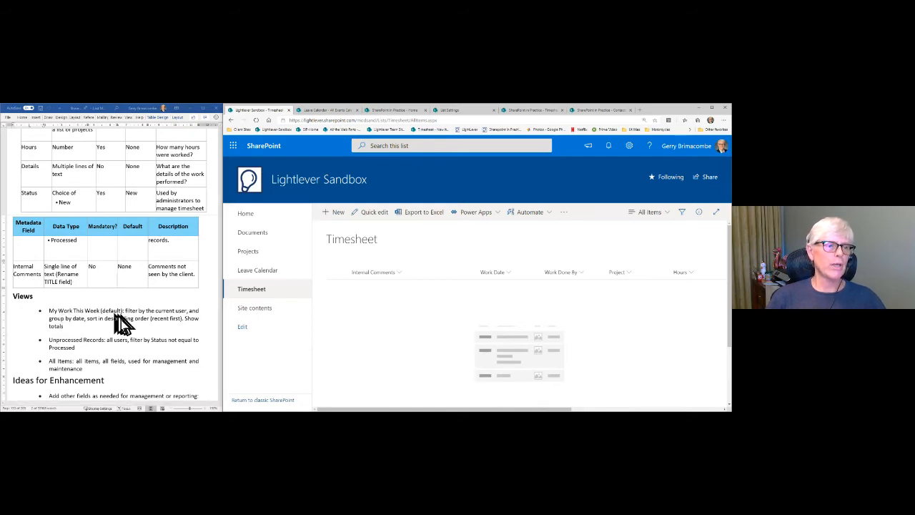
pyautogui.click(60, 308)
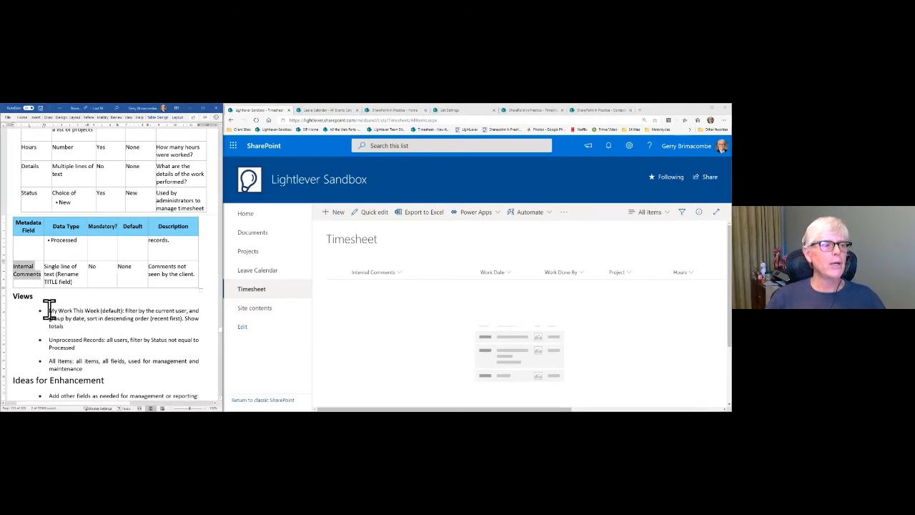
pyautogui.moveTo(47, 308); pyautogui.dragTo(100, 309)
pyautogui.hotkey('ctrl', 'c')
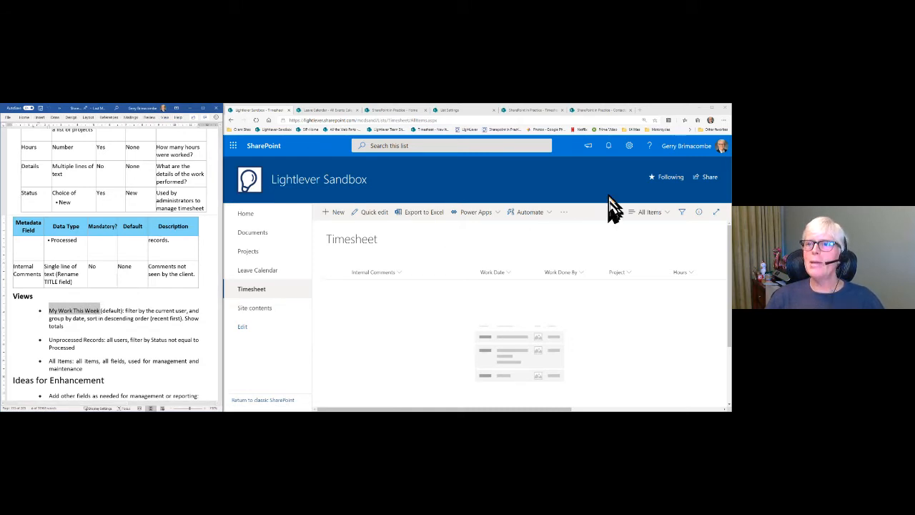
pyautogui.click(628, 147)
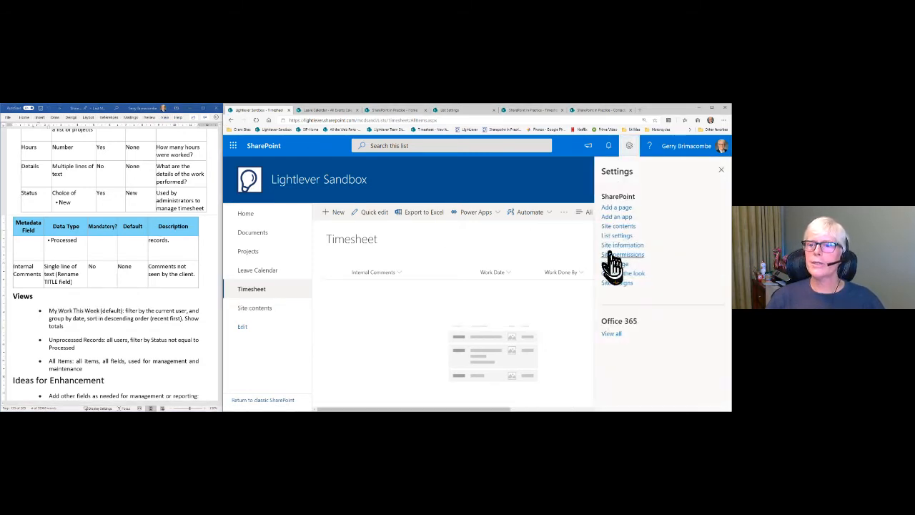
pyautogui.click(609, 236)
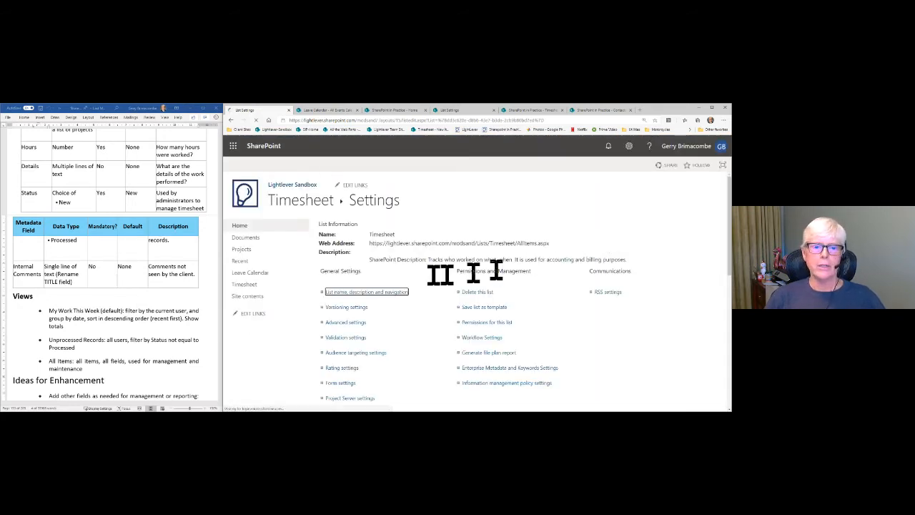
pyautogui.scroll(-8, 402, 302)
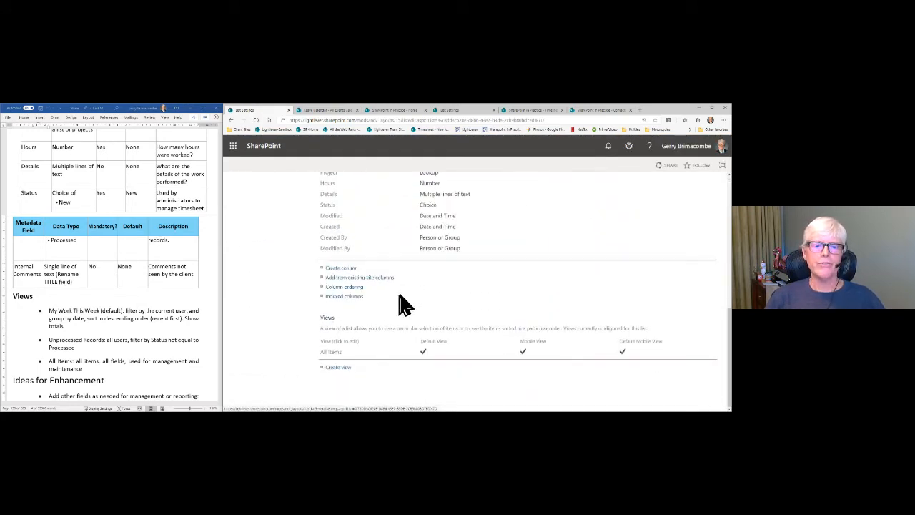
pyautogui.click(342, 368)
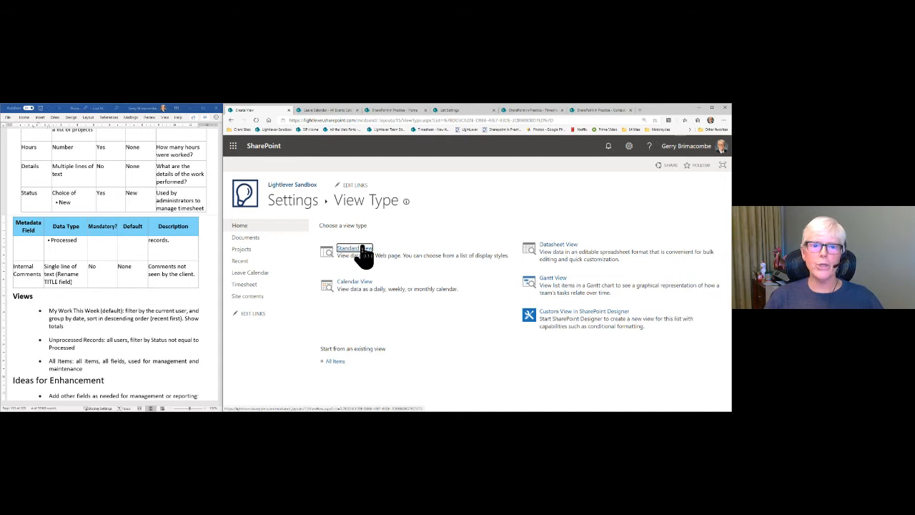
pyautogui.click(363, 248)
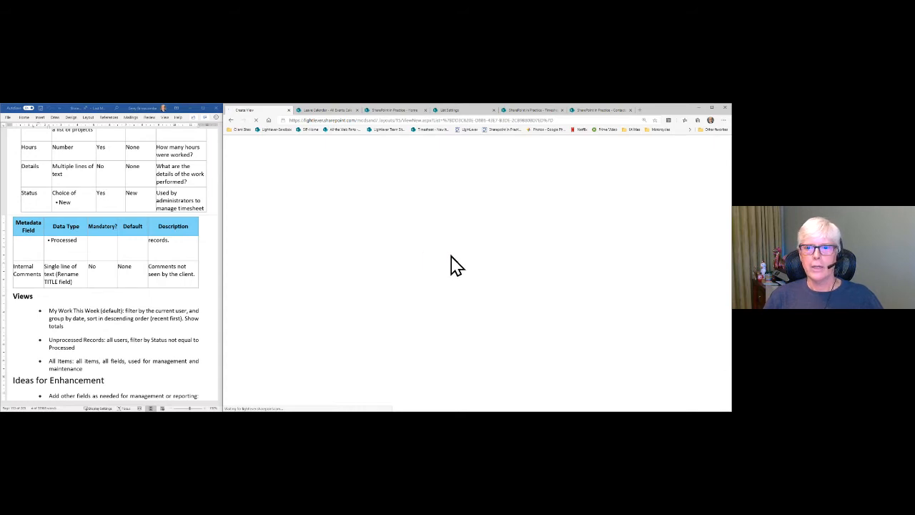
# Step: Name the new Timesheet view My Work This Week and make it the default view
pyautogui.click(549, 260)
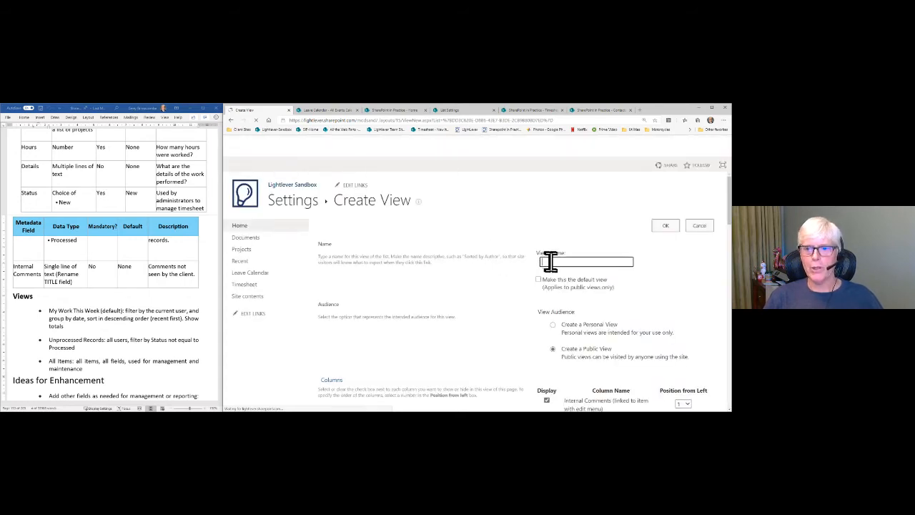
pyautogui.hotkey('ctrl', 'v')
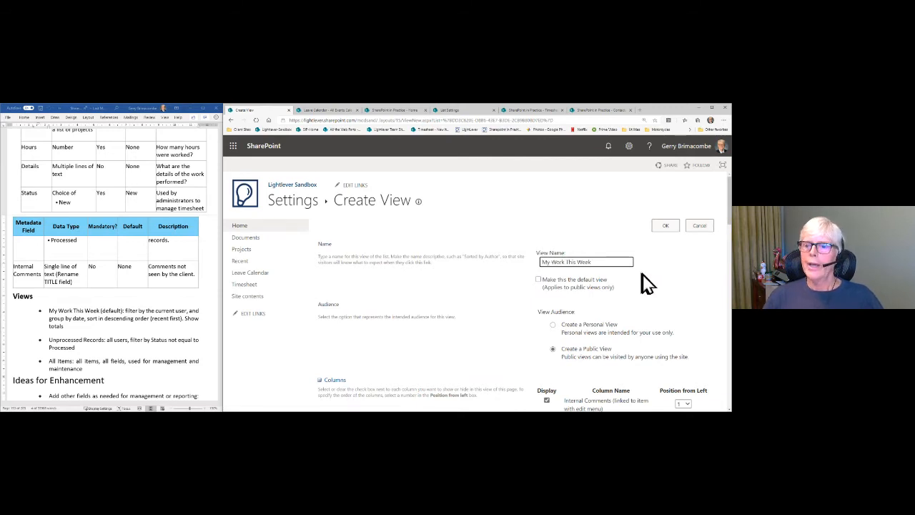
pyautogui.scroll(-2, 647, 283)
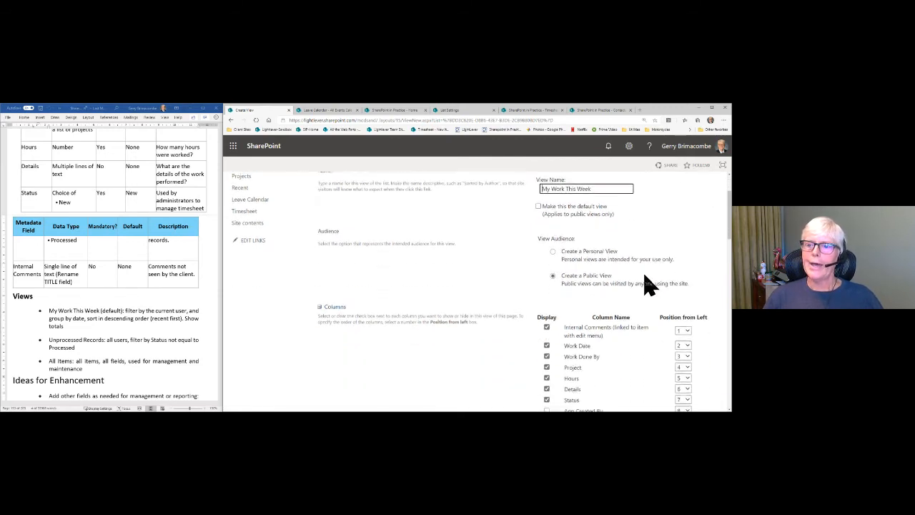
pyautogui.click(539, 205)
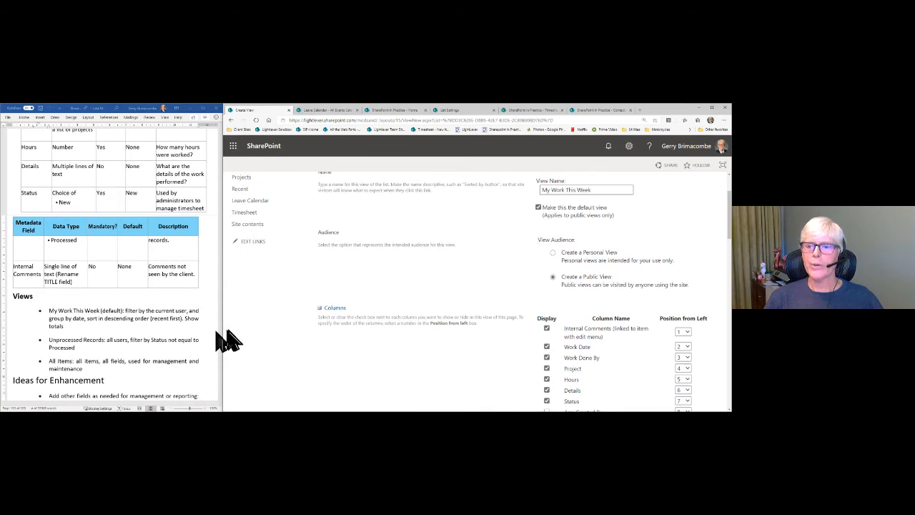
# Step: Move the Internal Comments column to position 12 and exclude the Status column from the My Work This Week view
pyautogui.scroll(-2, 486, 361)
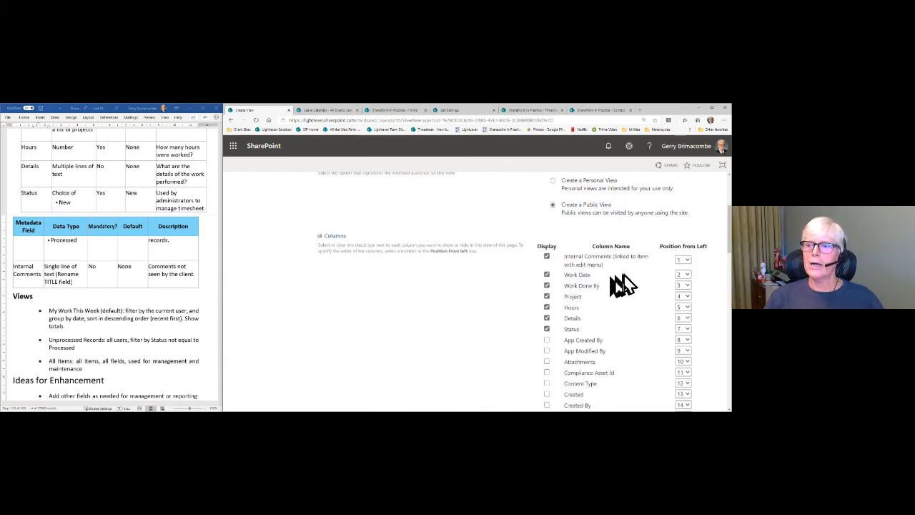
pyautogui.click(685, 261)
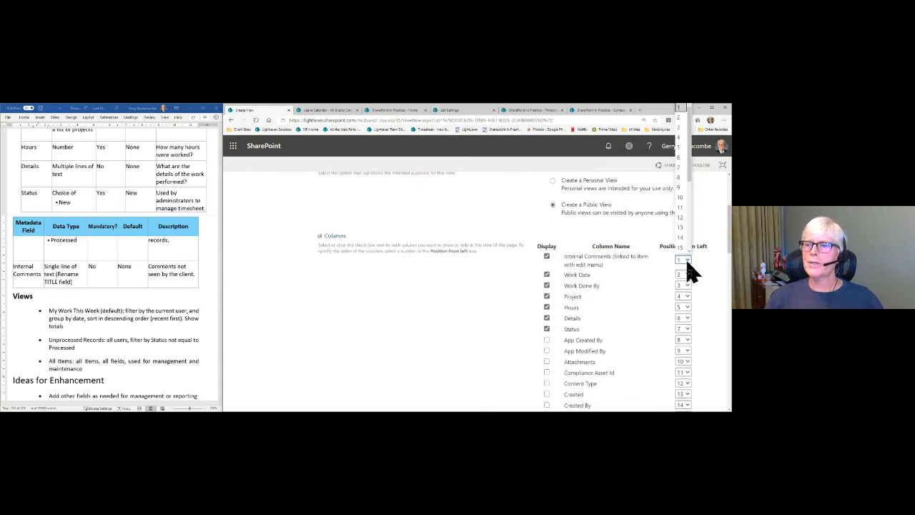
pyautogui.scroll(-1, 686, 266)
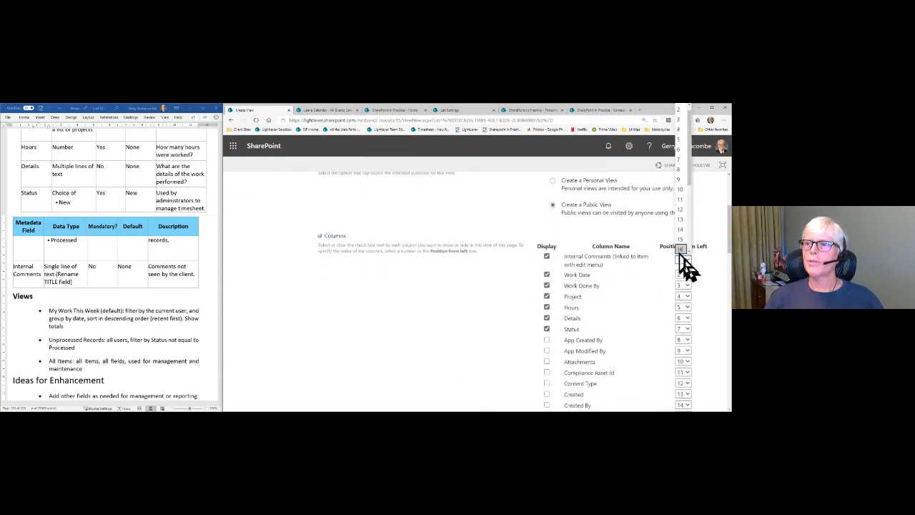
pyautogui.click(681, 209)
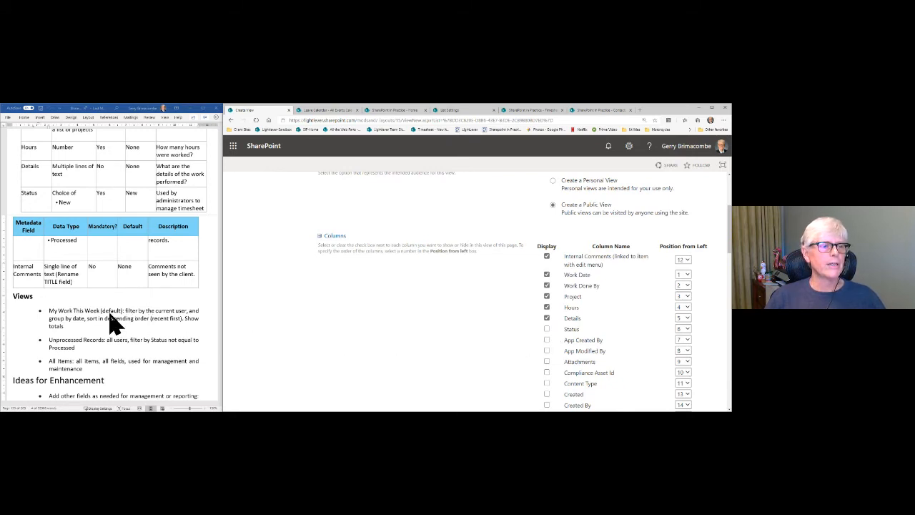
# Step: Filter the view to items where Work Done By is equal to [Me], and save the new view
pyautogui.scroll(-10, 428, 343)
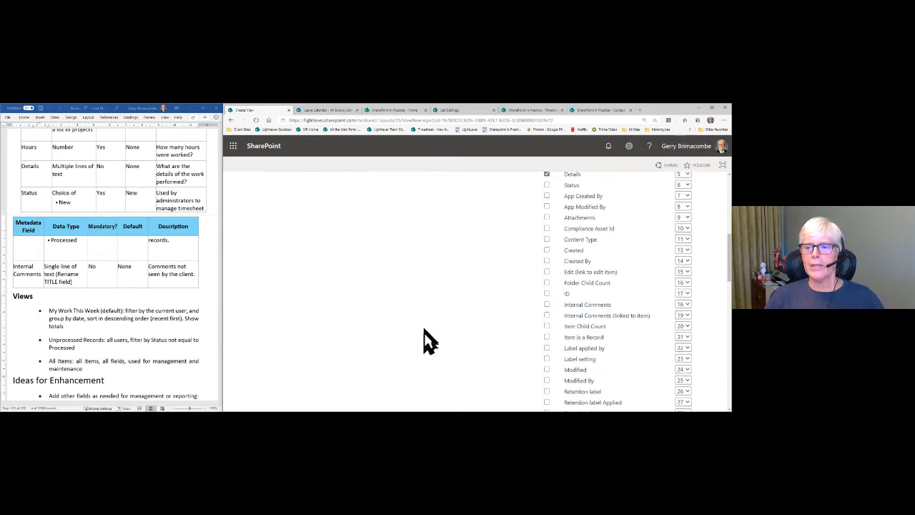
pyautogui.scroll(-2, 442, 332)
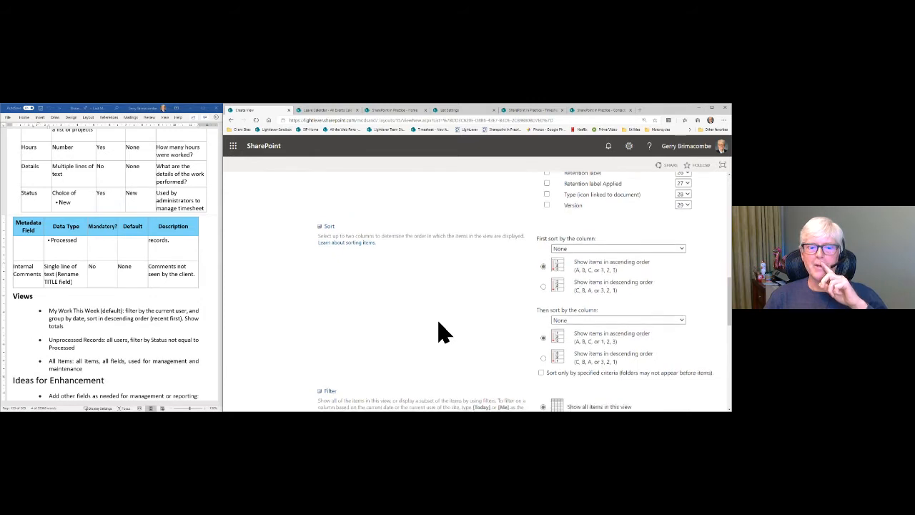
pyautogui.scroll(-1, 440, 331)
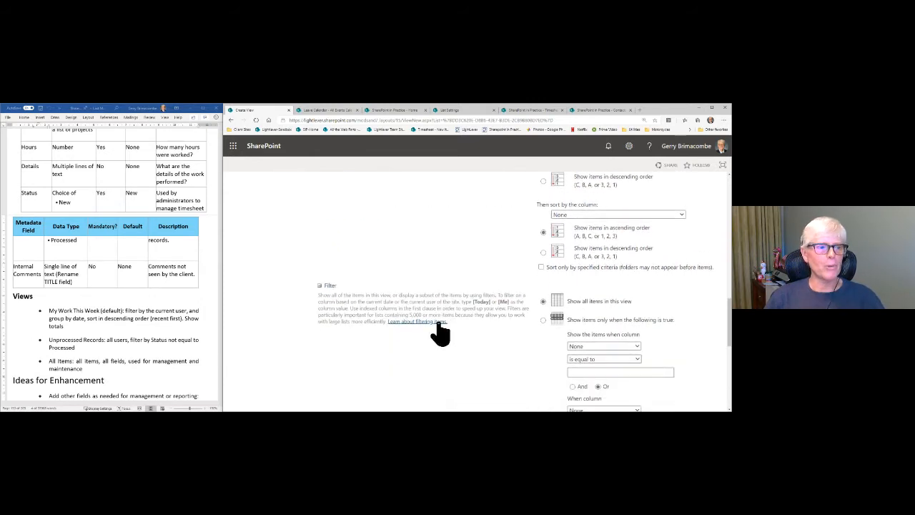
pyautogui.click(581, 347)
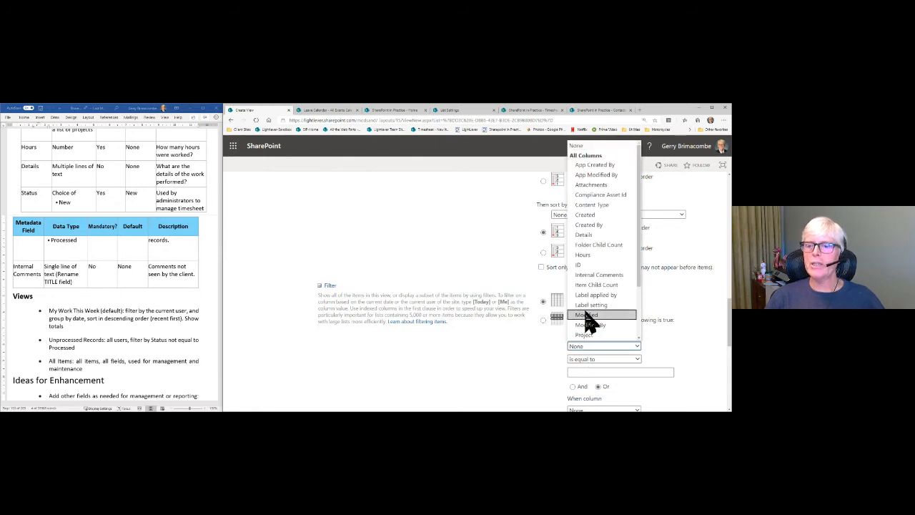
pyautogui.scroll(-3, 584, 315)
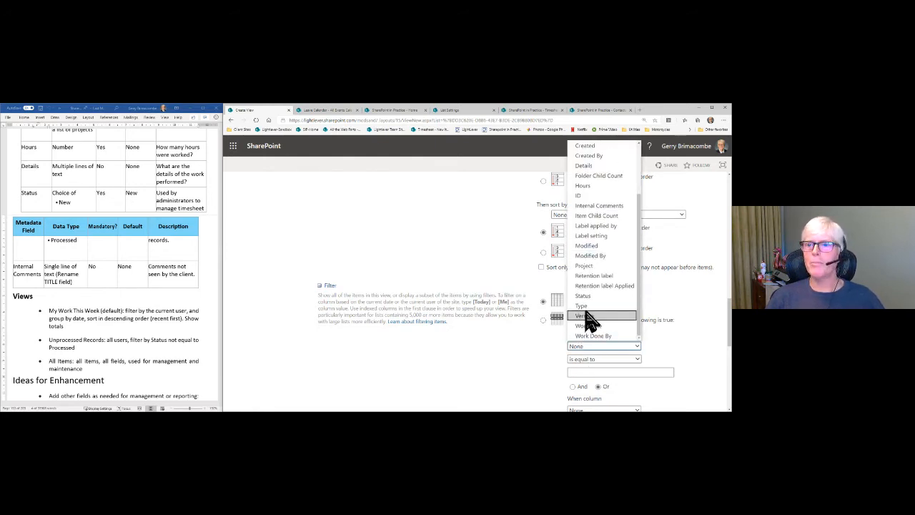
pyautogui.click(593, 336)
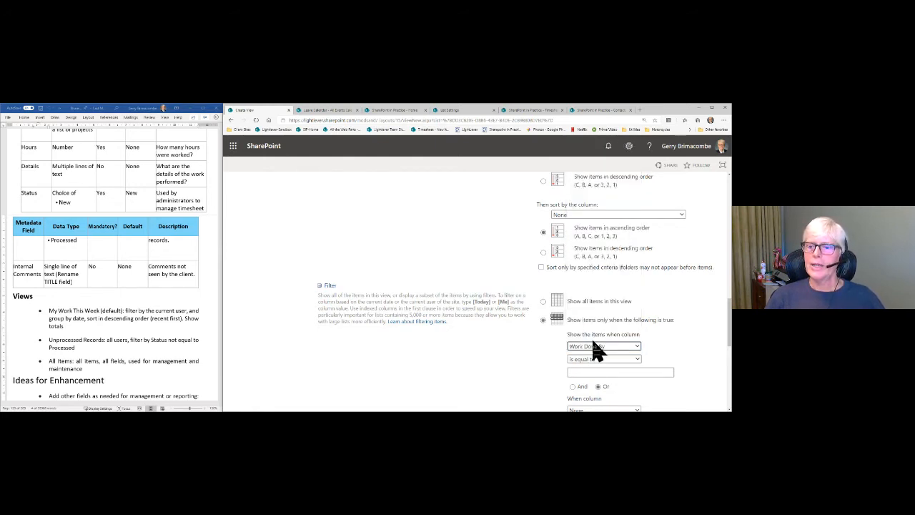
pyautogui.click(581, 372)
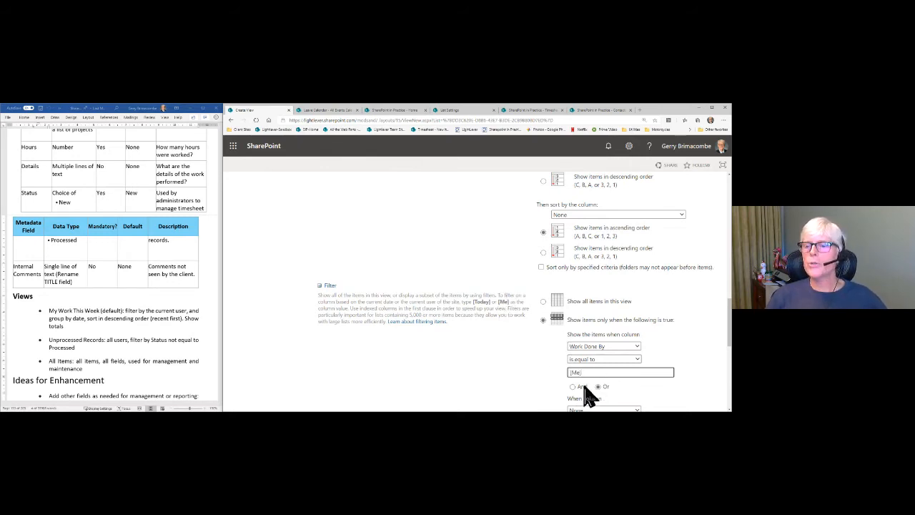
pyautogui.scroll(-3, 526, 363)
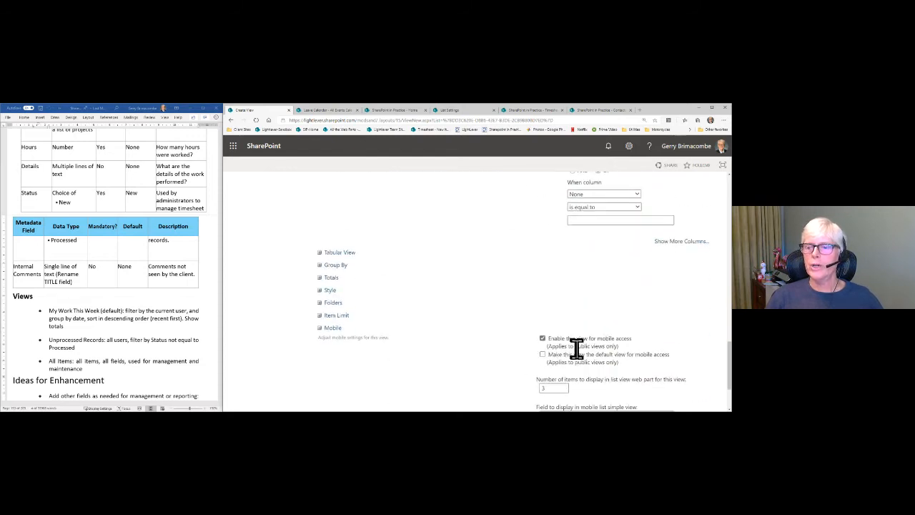
pyautogui.scroll(-2, 576, 348)
pyautogui.click(664, 366)
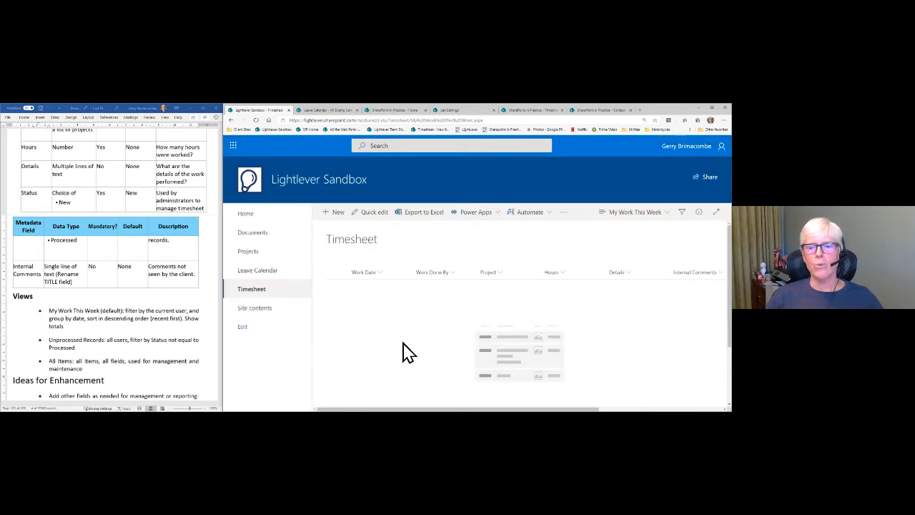
# Step: Open a blank new item form in the Timesheet list, review its field order, and close it without saving
pyautogui.click(336, 214)
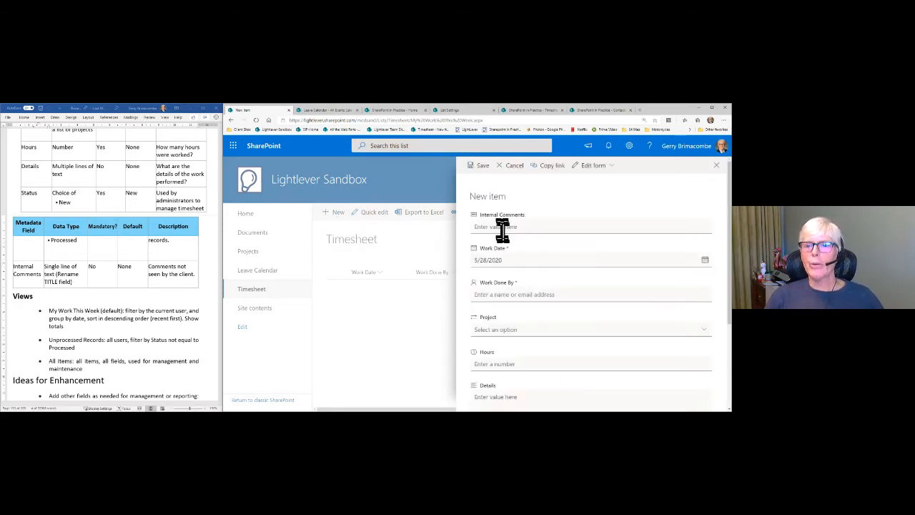
pyautogui.scroll(-3, 501, 241)
pyautogui.scroll(3, 507, 247)
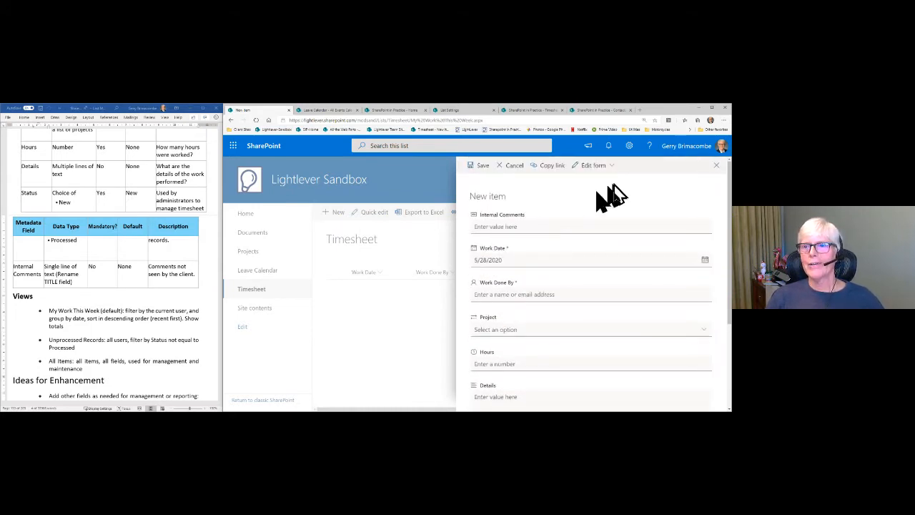
pyautogui.click(714, 166)
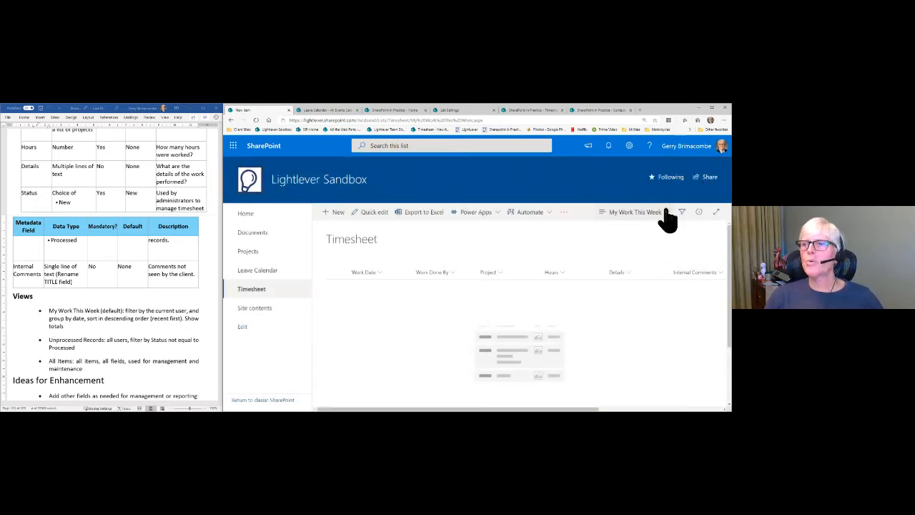
# Step: Change the Timesheet list's column ordering so Internal Comments is in position 7, and return to the list
pyautogui.click(629, 146)
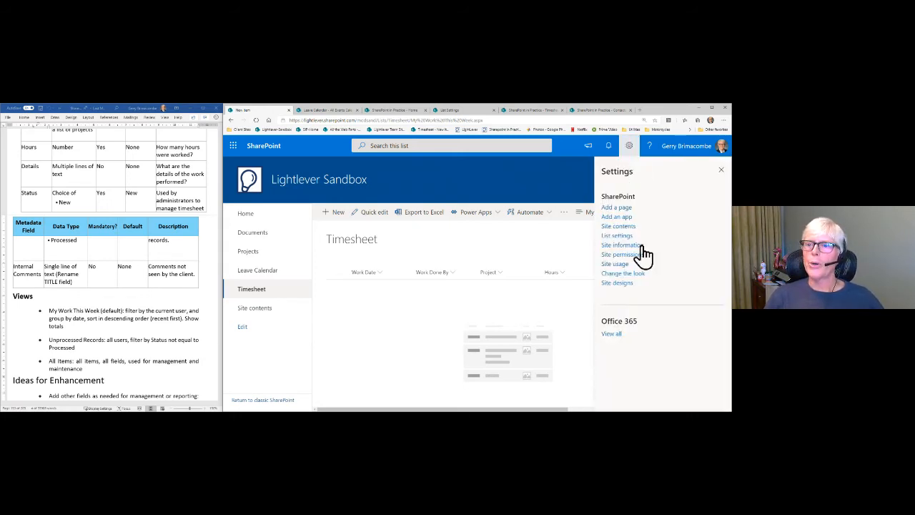
pyautogui.click(617, 236)
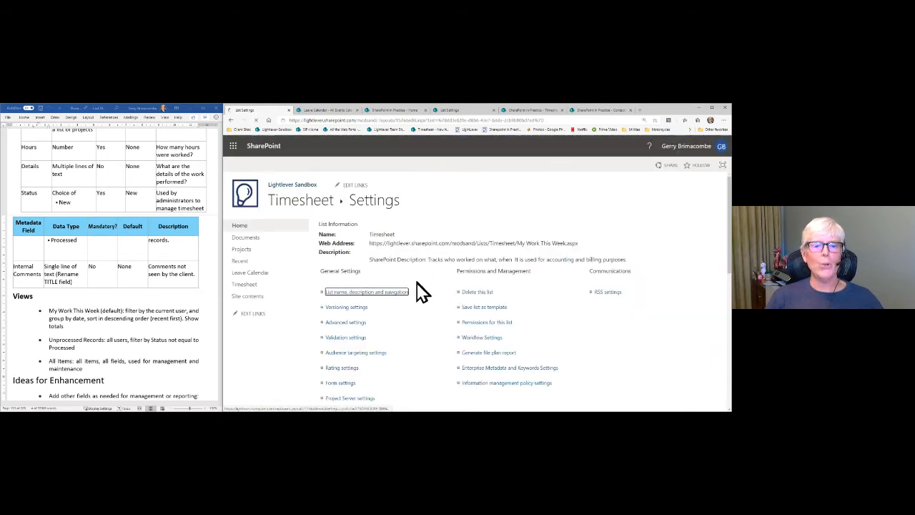
pyautogui.scroll(-5, 422, 286)
pyautogui.scroll(-3, 421, 286)
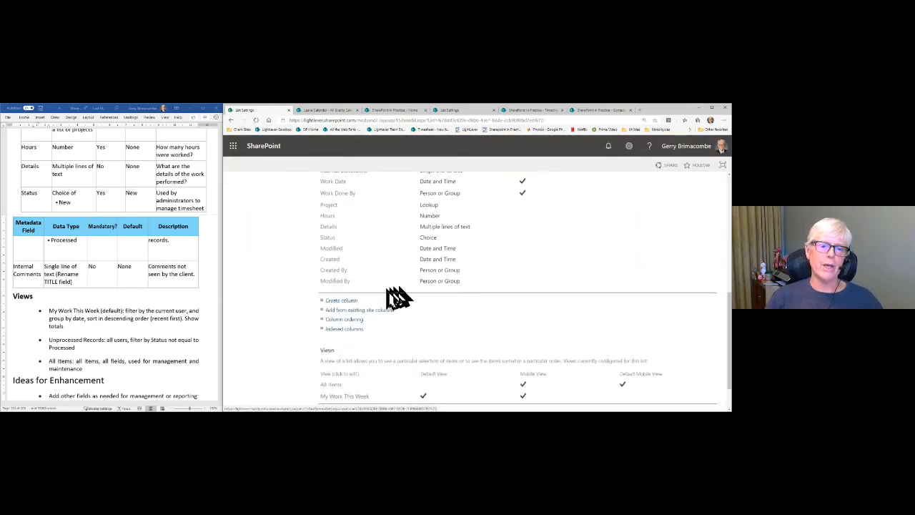
pyautogui.click(351, 320)
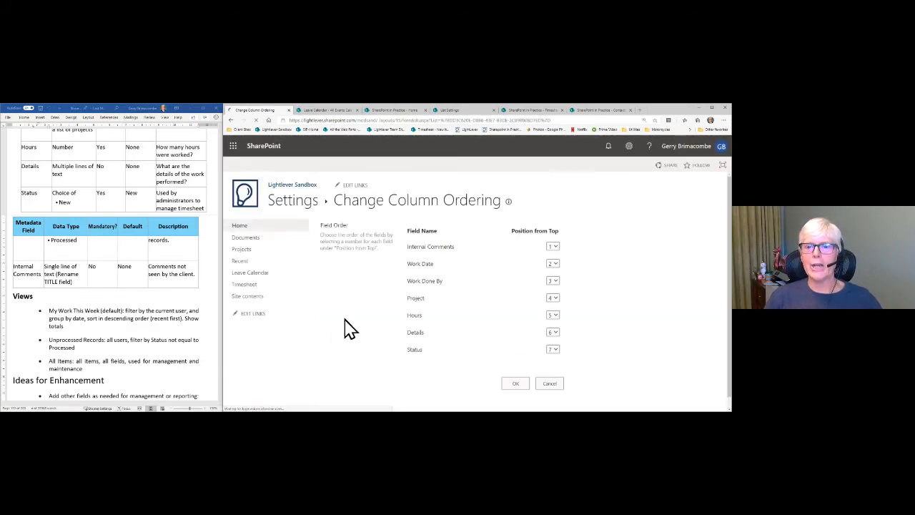
pyautogui.click(554, 249)
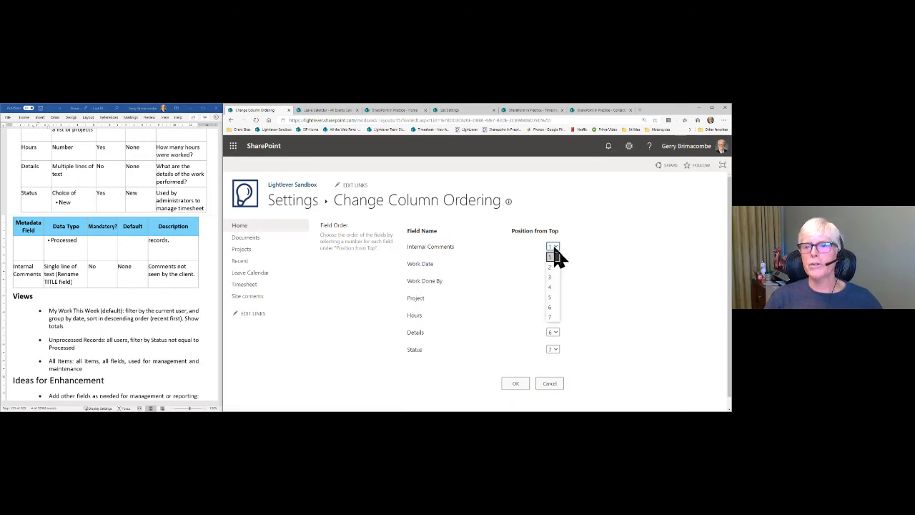
pyautogui.click(553, 321)
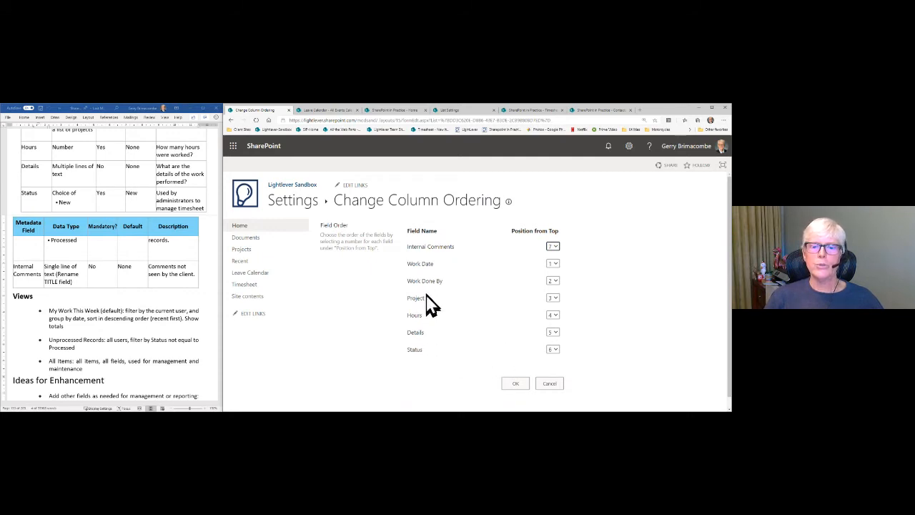
pyautogui.click(519, 385)
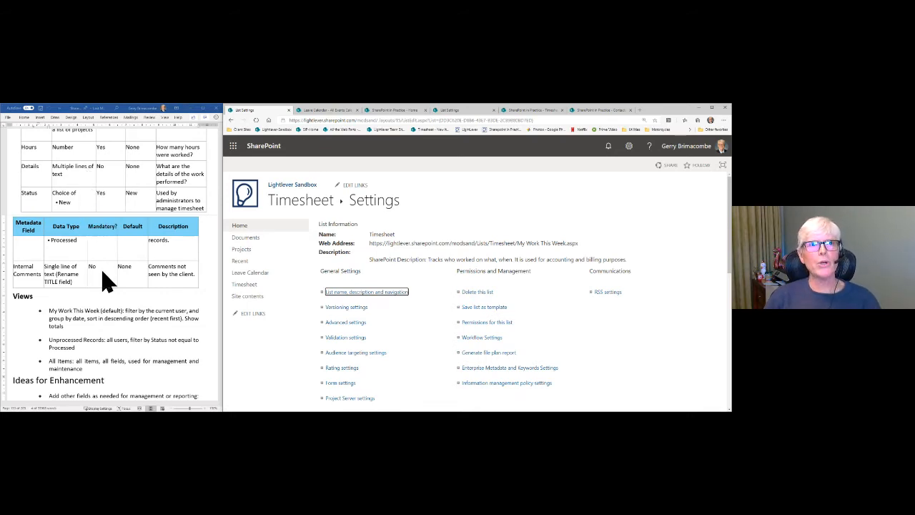
pyautogui.click(312, 207)
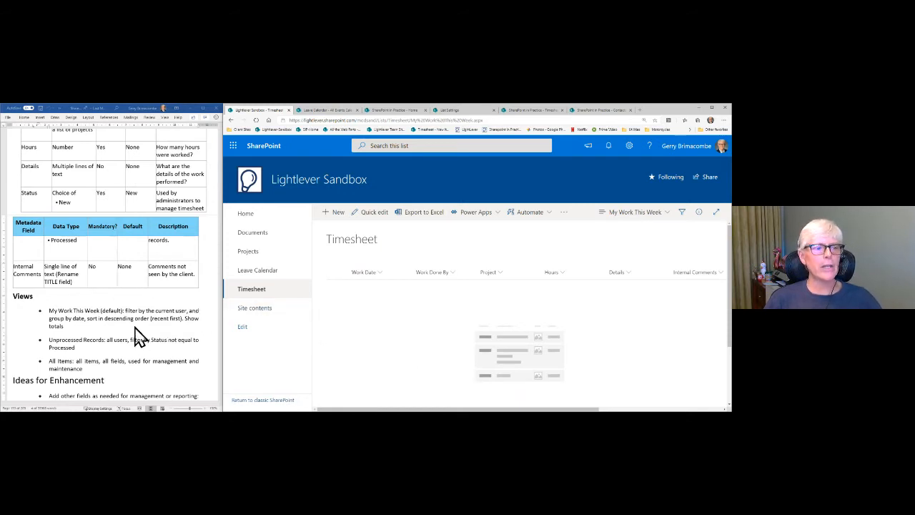
# Step: Switch to the already open Timesheet list of the SharePoint in Practice site and reload it
pyautogui.scroll(-1, 139, 336)
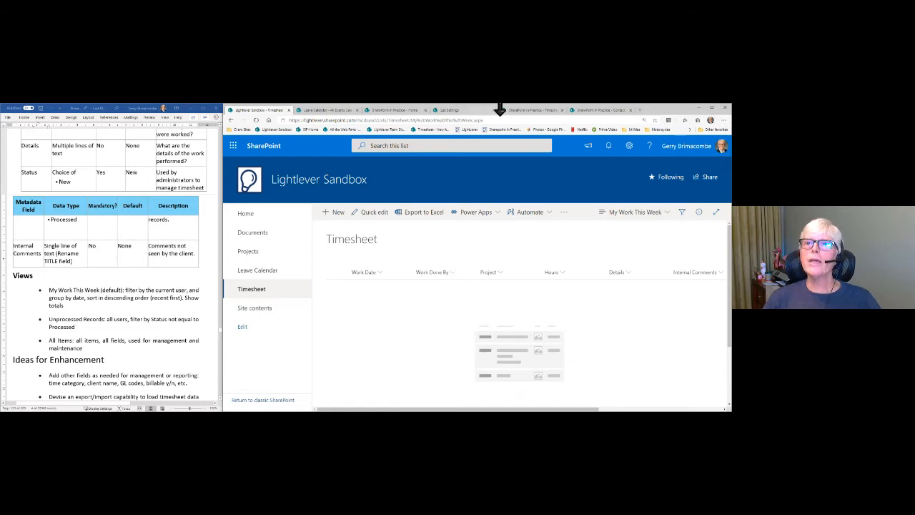
pyautogui.click(522, 112)
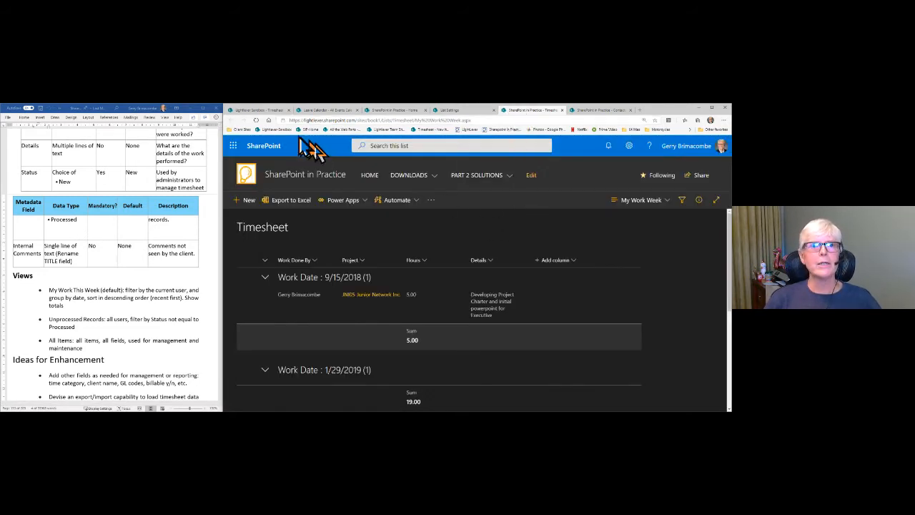
pyautogui.click(257, 119)
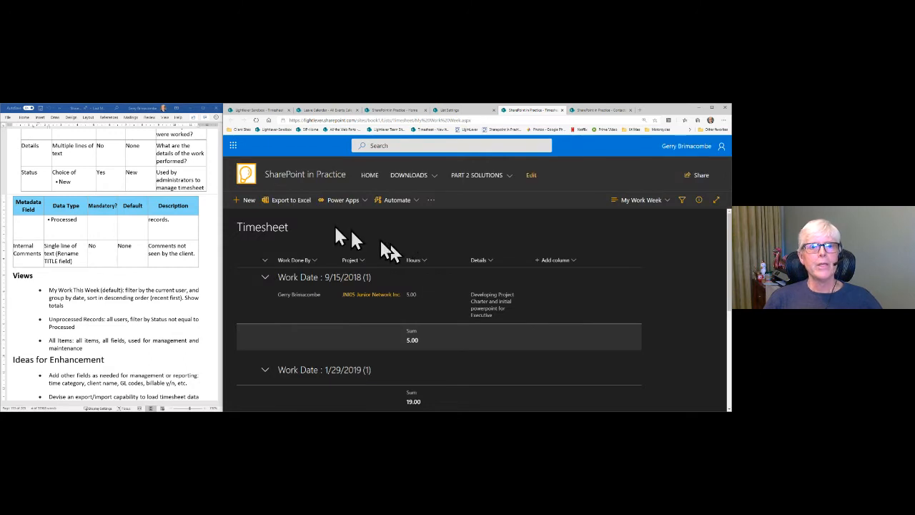
# Step: Start a new timesheet item, fill in Work Done By with the worker's name, and set Hours to 2
pyautogui.click(246, 201)
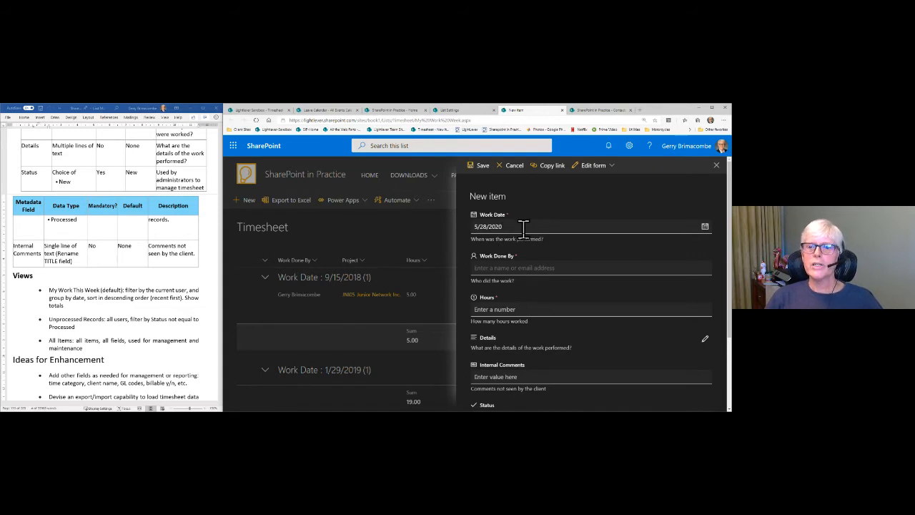
pyautogui.scroll(-1, 524, 227)
pyautogui.click(498, 229)
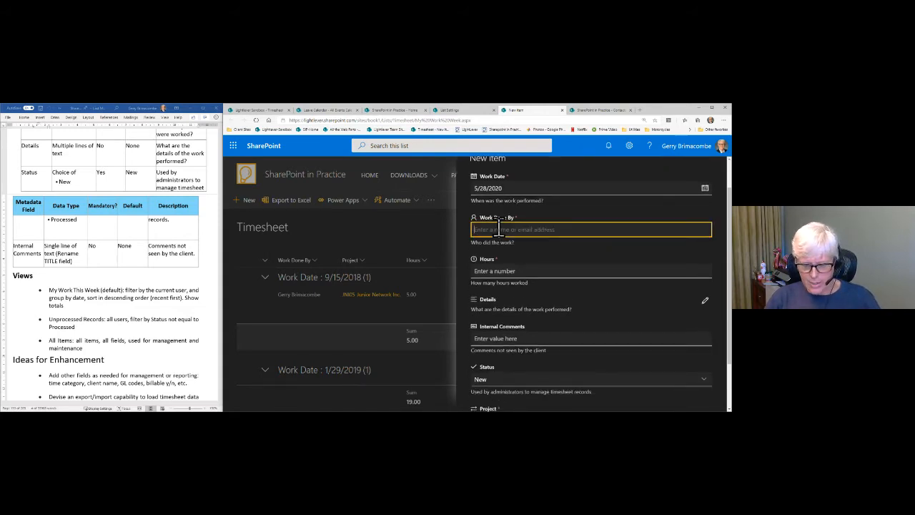
pyautogui.write('gerry')
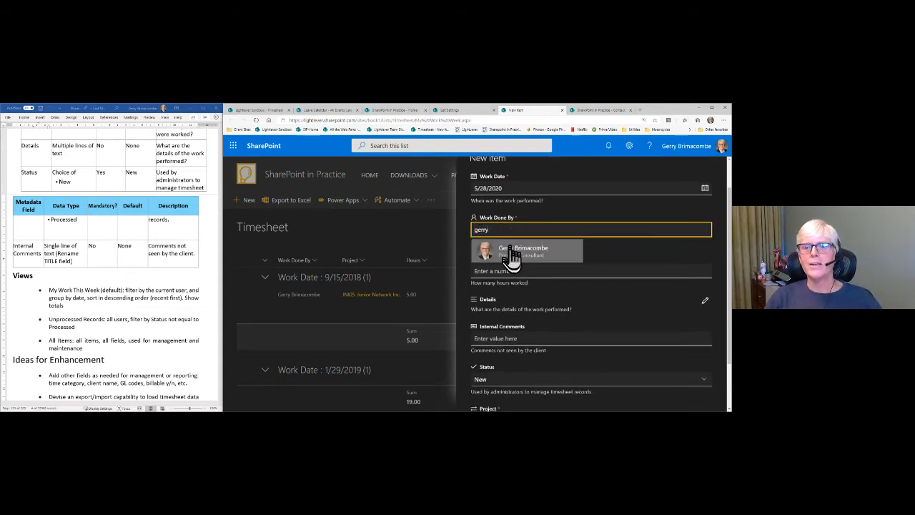
pyautogui.click(510, 259)
pyautogui.click(500, 274)
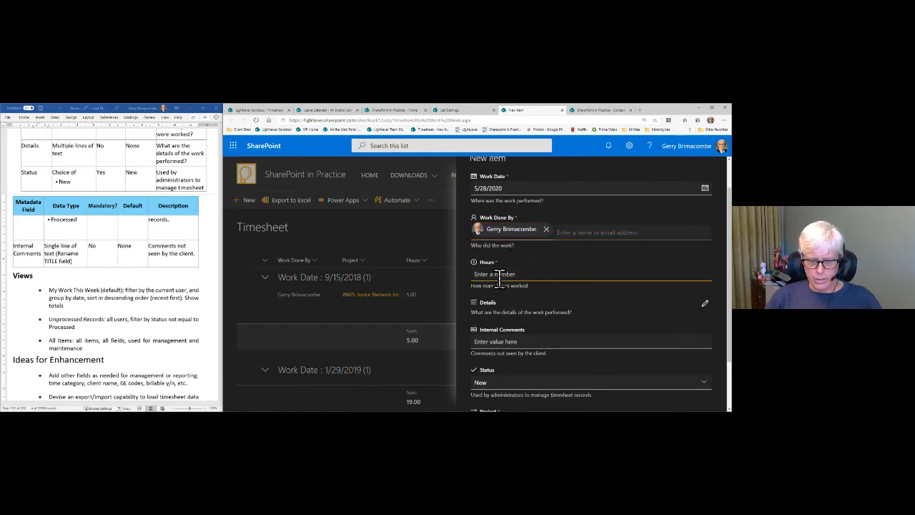
pyautogui.write('2')
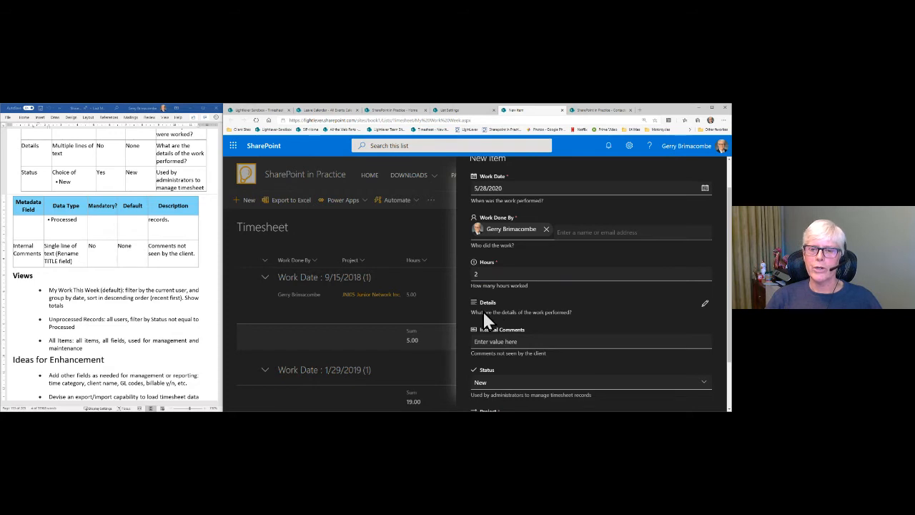
# Step: Enter the work details, choose the project JNI05-Junior Network Inc. PM, and save the timesheet item
pyautogui.click(705, 307)
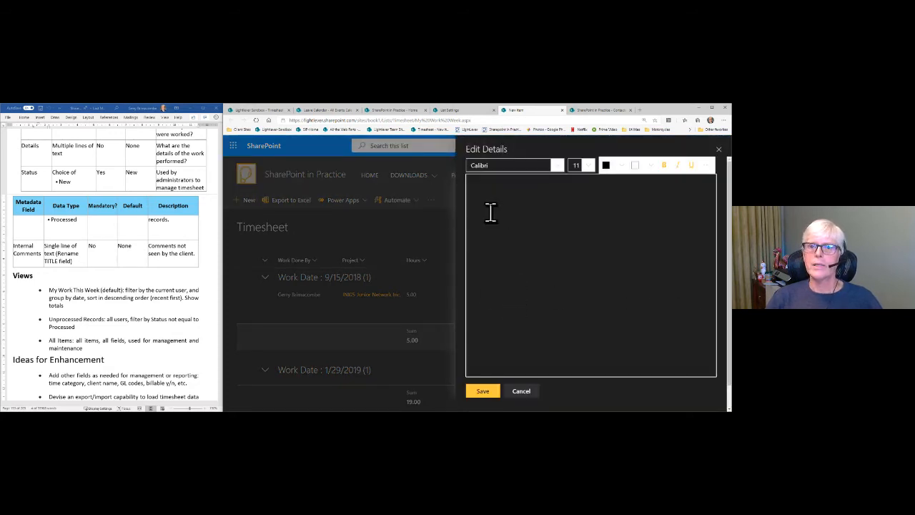
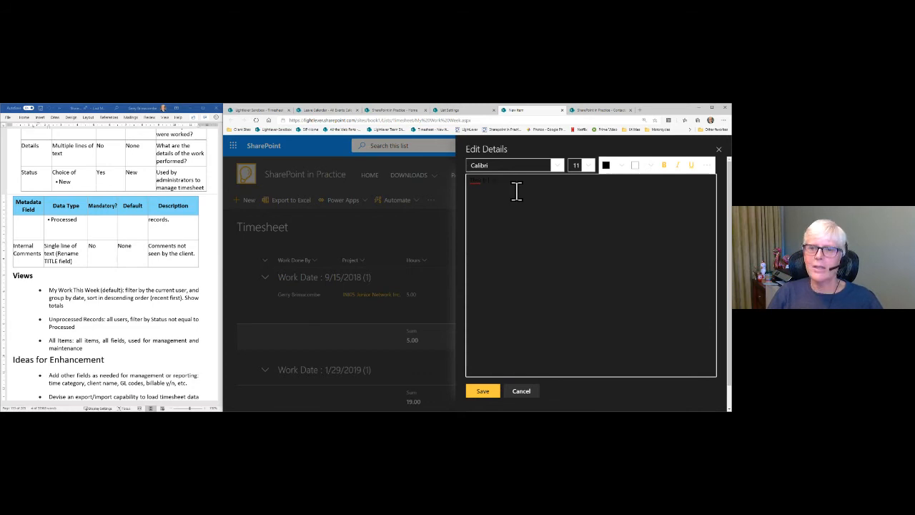
pyautogui.click(489, 393)
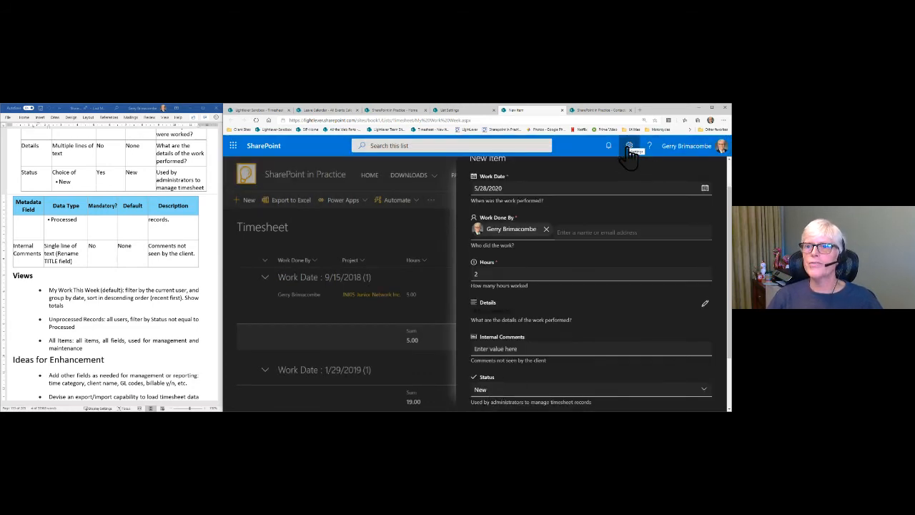
pyautogui.scroll(-1, 586, 263)
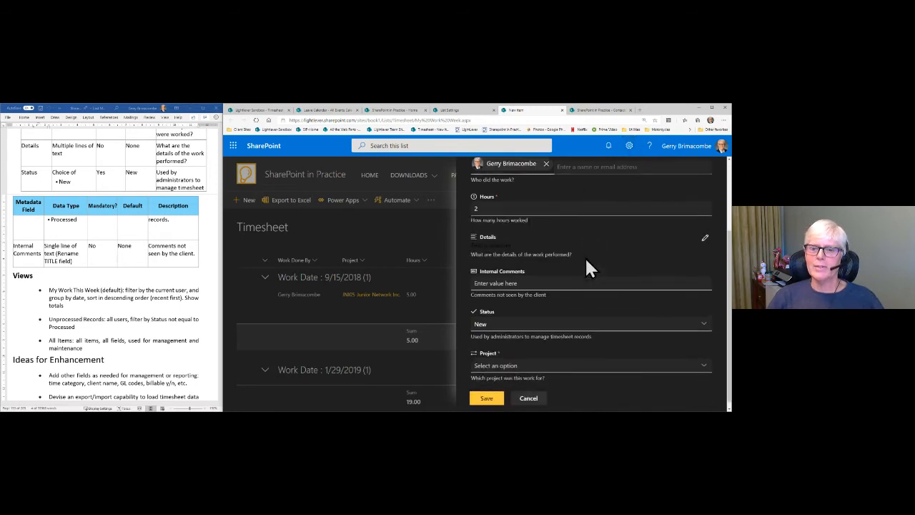
pyautogui.click(508, 363)
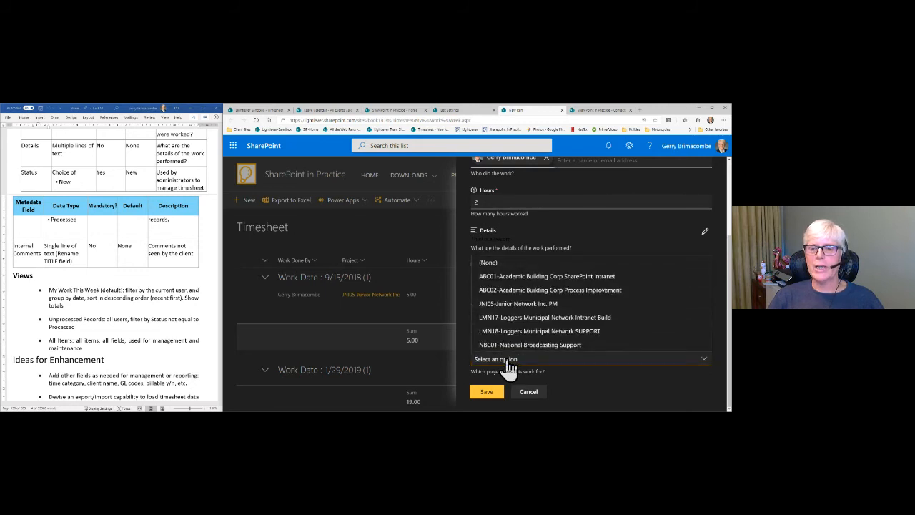
pyautogui.click(516, 304)
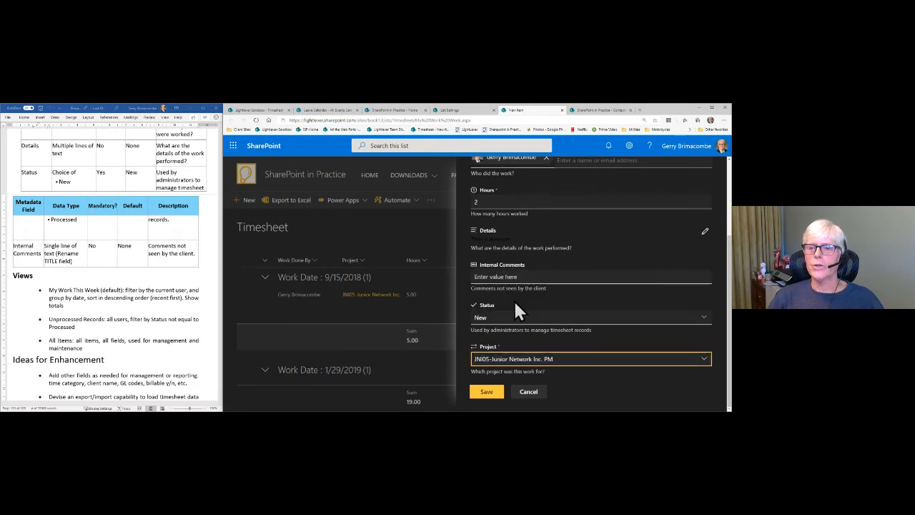
pyautogui.click(488, 396)
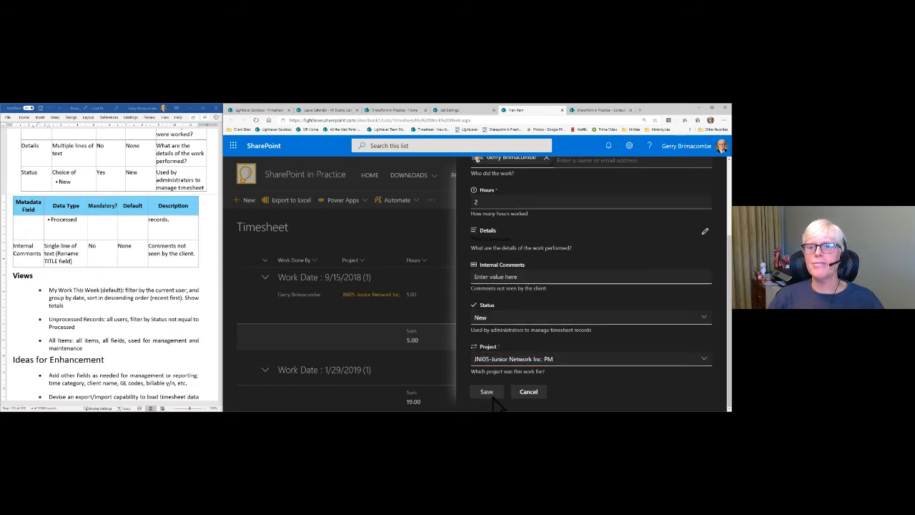
# Step: Change the SharePoint in Practice site's look to the Orange theme, save it, and close the theme settings
pyautogui.click(629, 146)
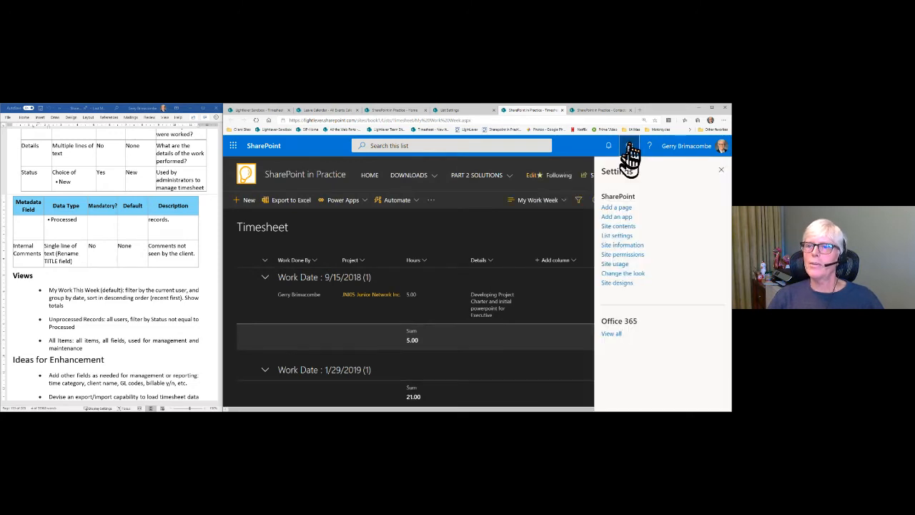
pyautogui.click(619, 275)
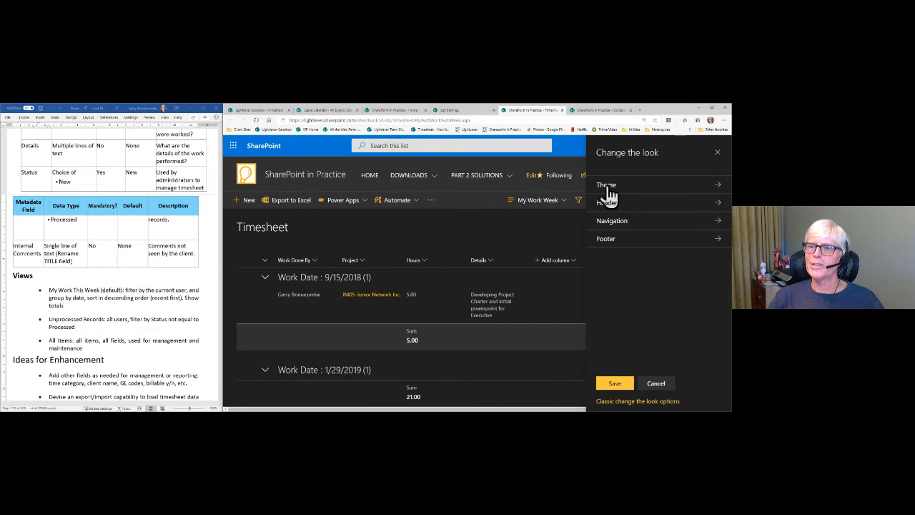
pyautogui.click(608, 187)
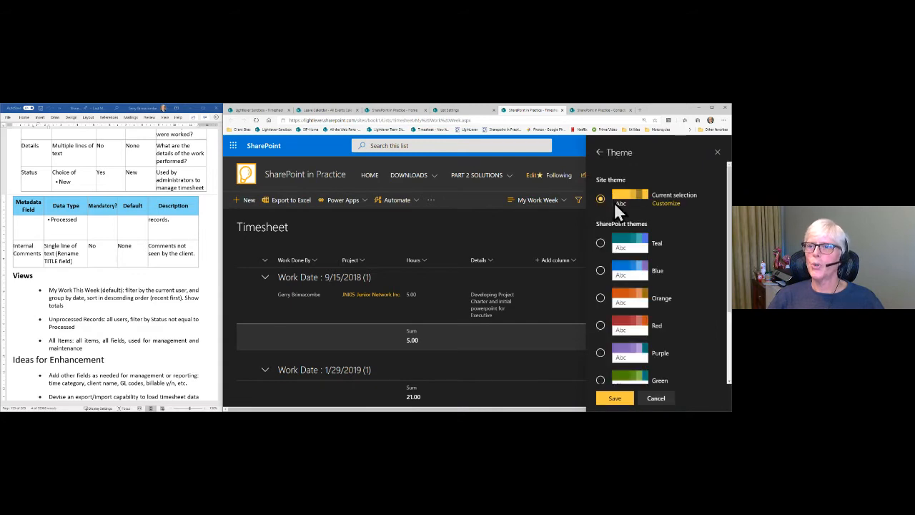
pyautogui.click(608, 301)
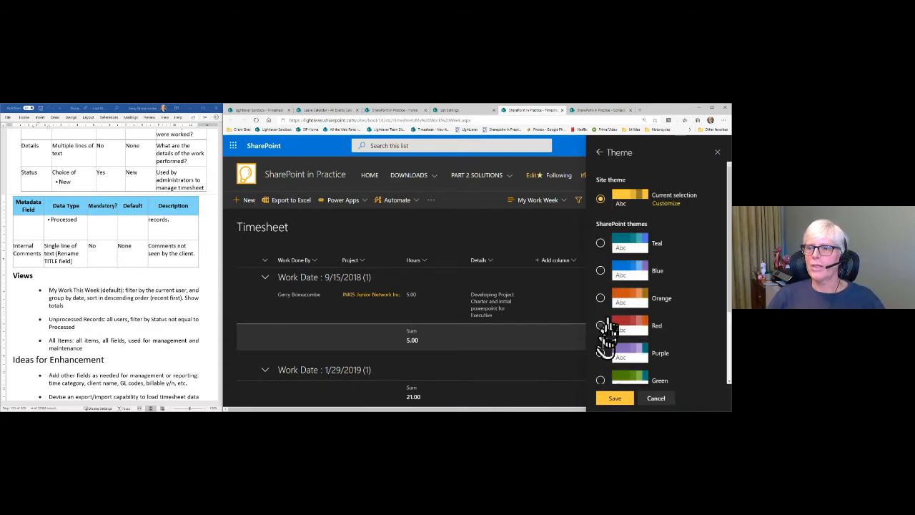
pyautogui.scroll(-2, 606, 300)
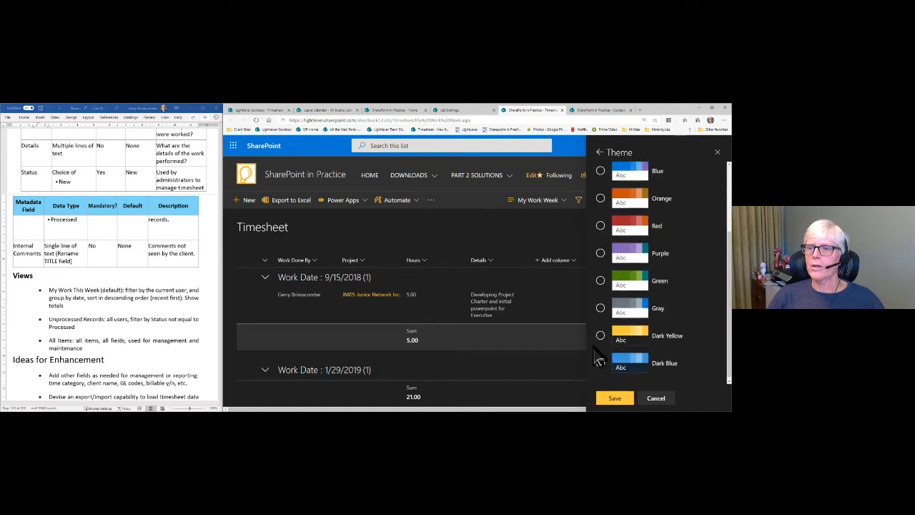
pyautogui.scroll(2, 606, 299)
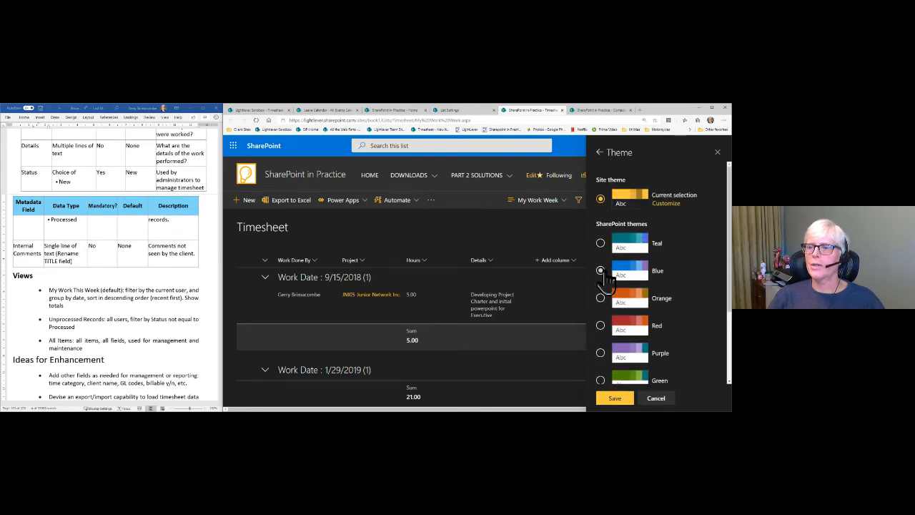
pyautogui.scroll(-1, 606, 270)
pyautogui.click(603, 270)
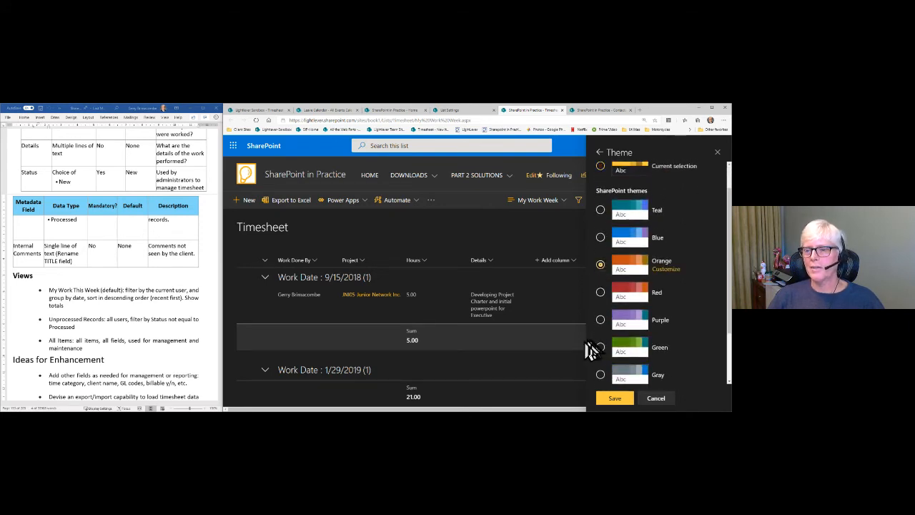
pyautogui.click(609, 403)
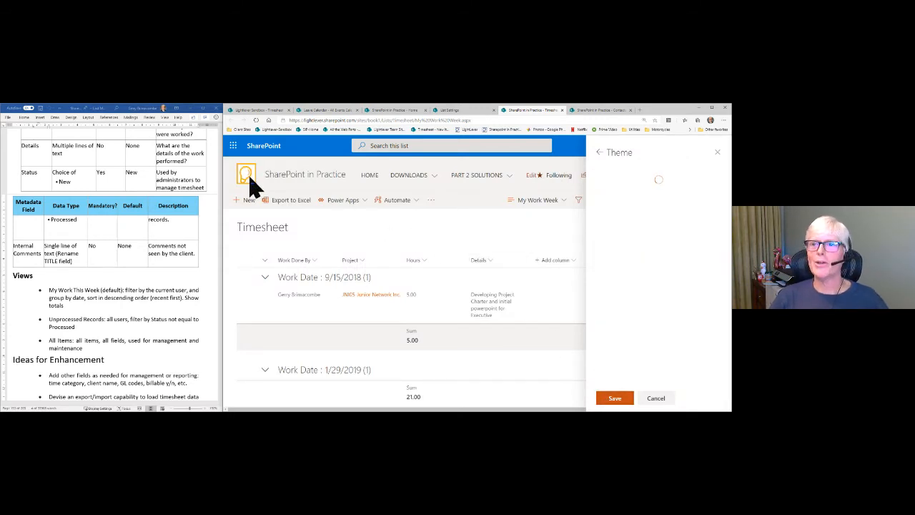
pyautogui.click(718, 152)
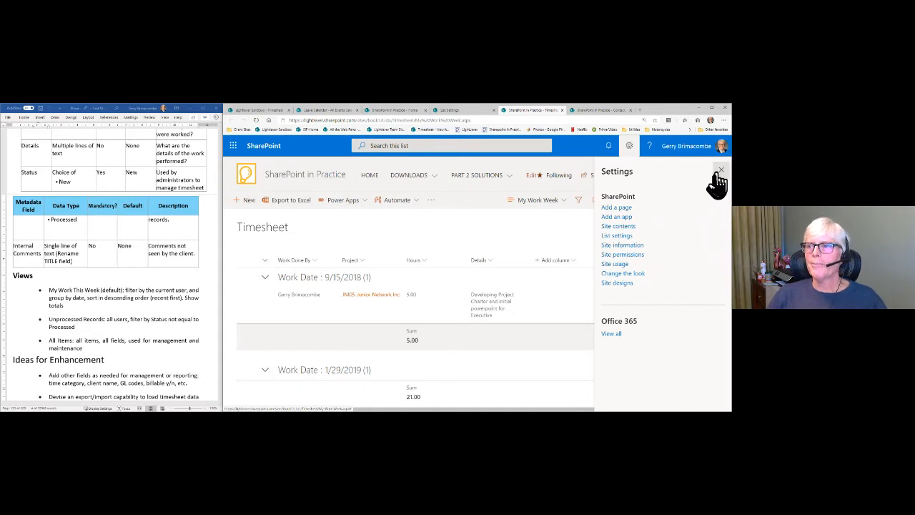
# Step: Close the settings pane and show the Timesheet list in the My Work Week view
pyautogui.click(720, 170)
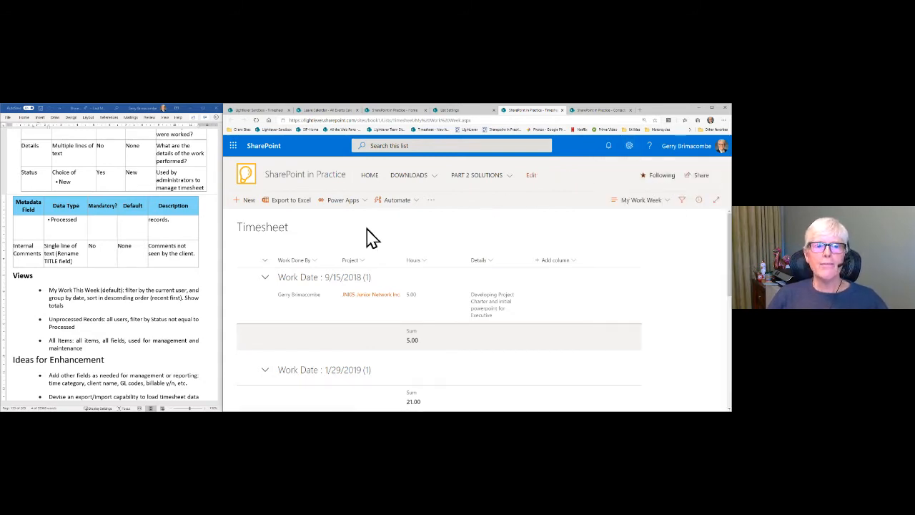
pyautogui.scroll(-1, 365, 238)
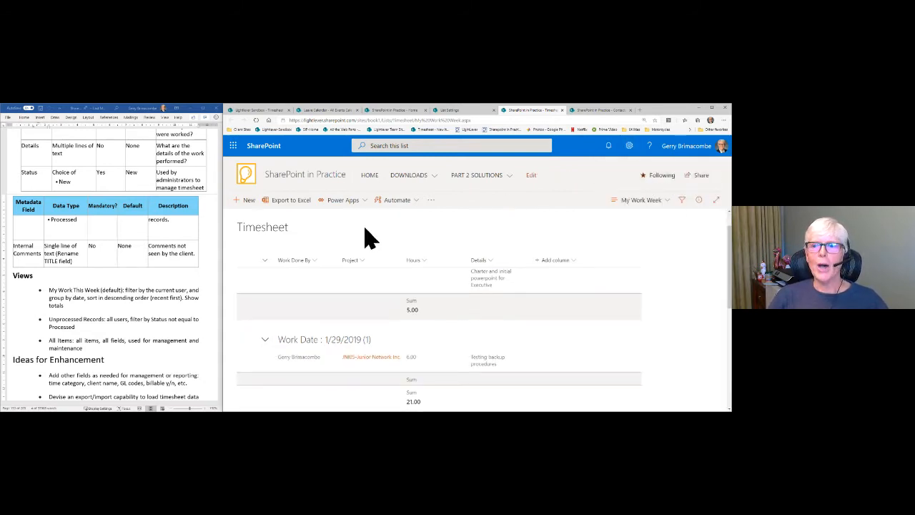
pyautogui.scroll(1, 364, 238)
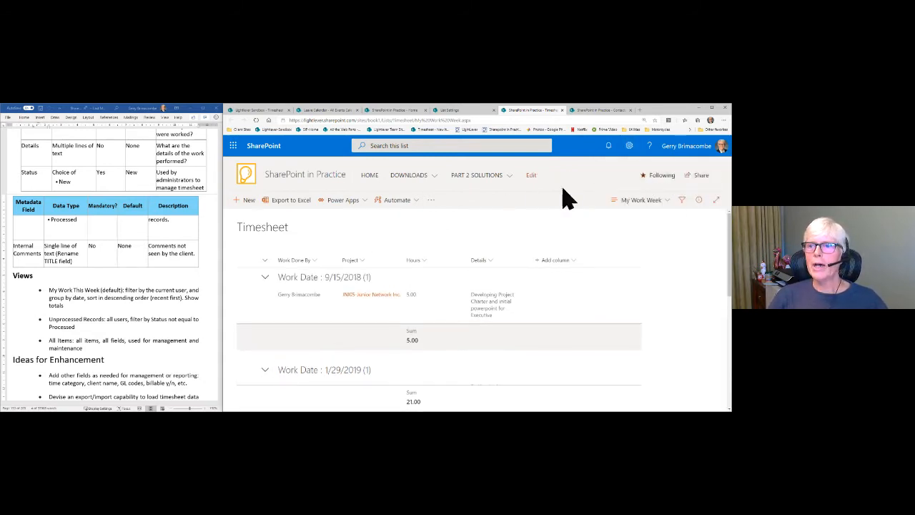
pyautogui.click(641, 204)
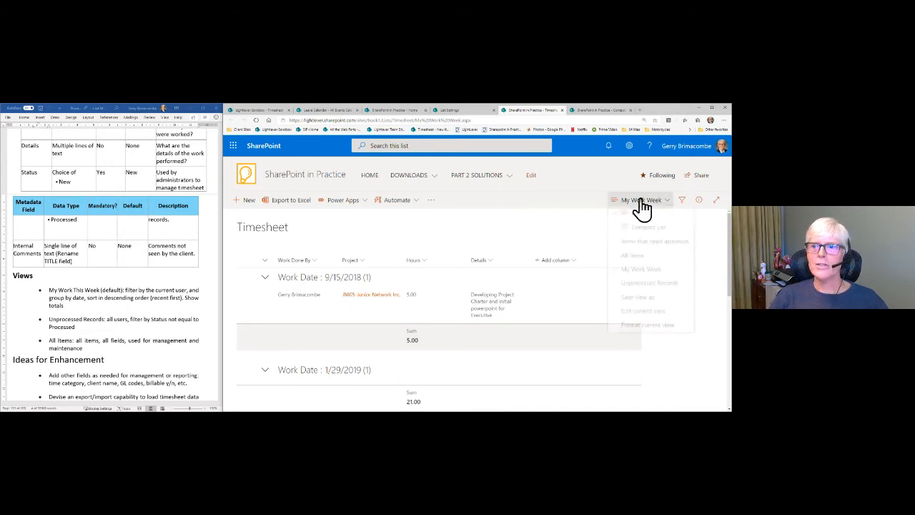
pyautogui.click(640, 272)
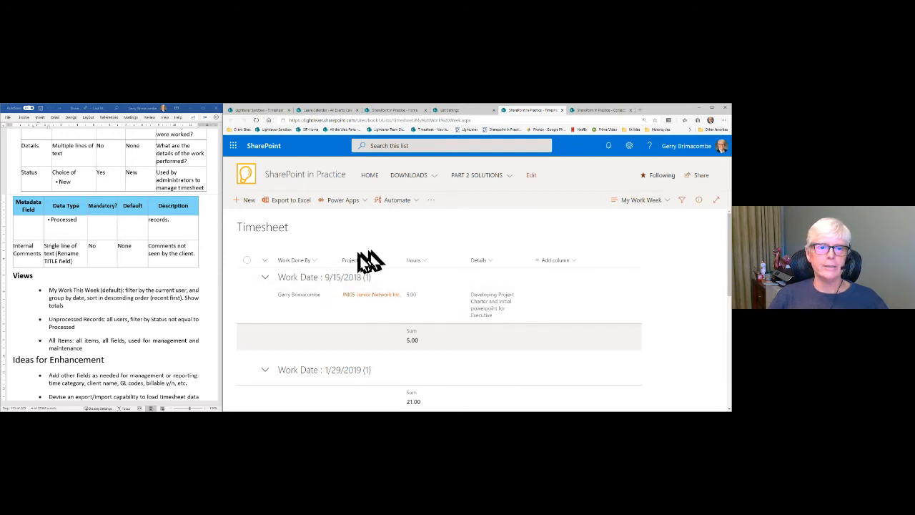
# Step: Collapse all Work Date groups in the list and expand only the 5/28/2020 group
pyautogui.click(263, 279)
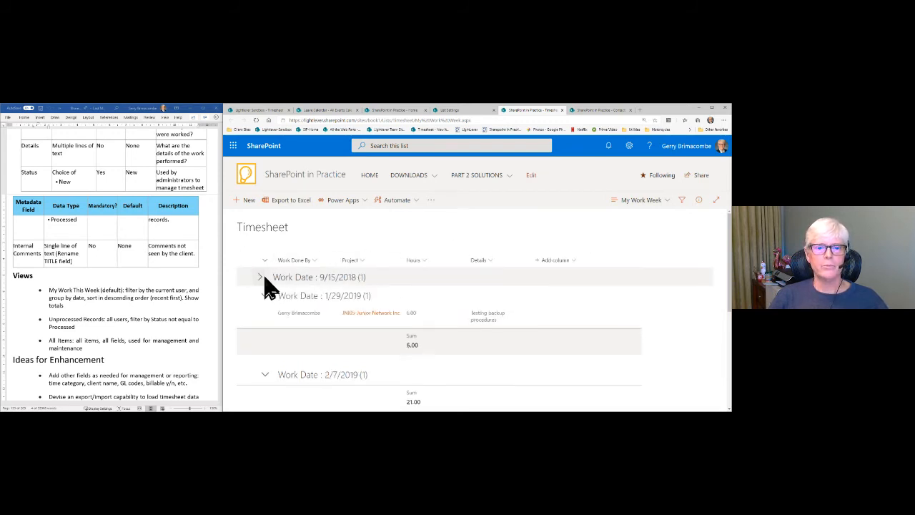
pyautogui.click(265, 296)
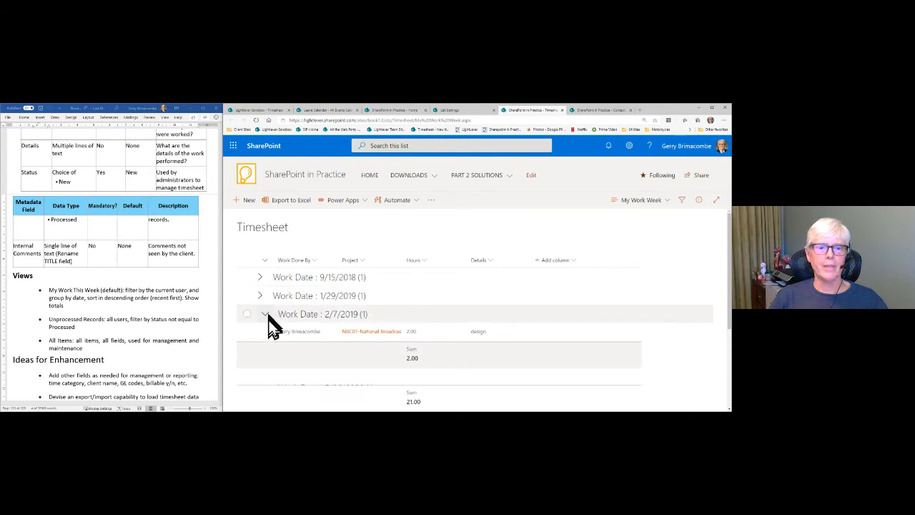
pyautogui.click(266, 314)
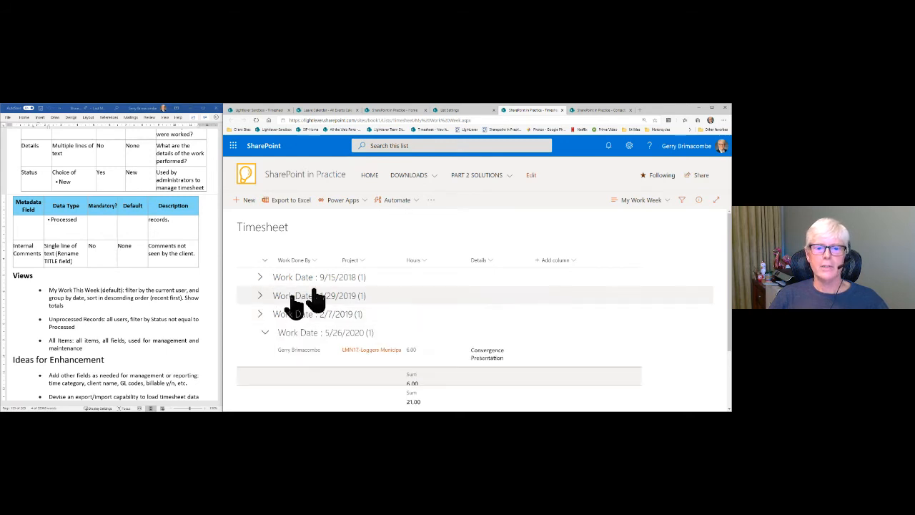
pyautogui.scroll(-1, 530, 259)
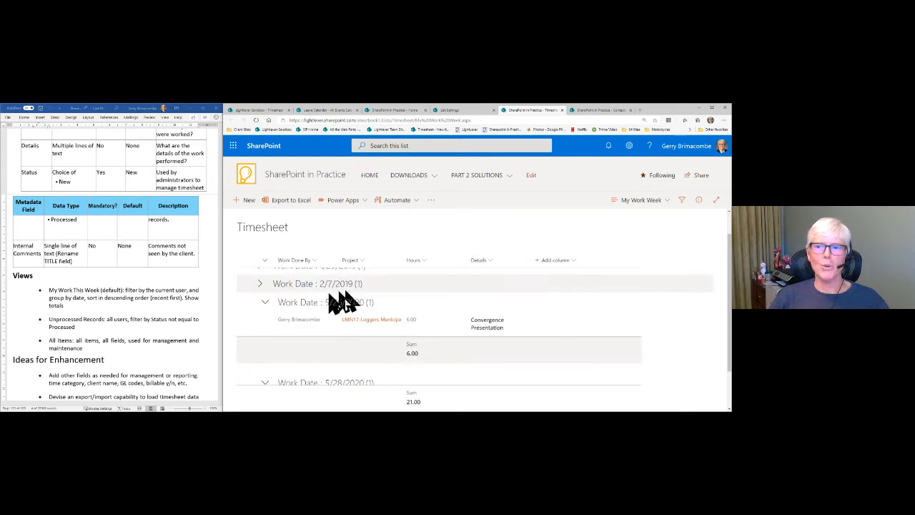
pyautogui.click(265, 303)
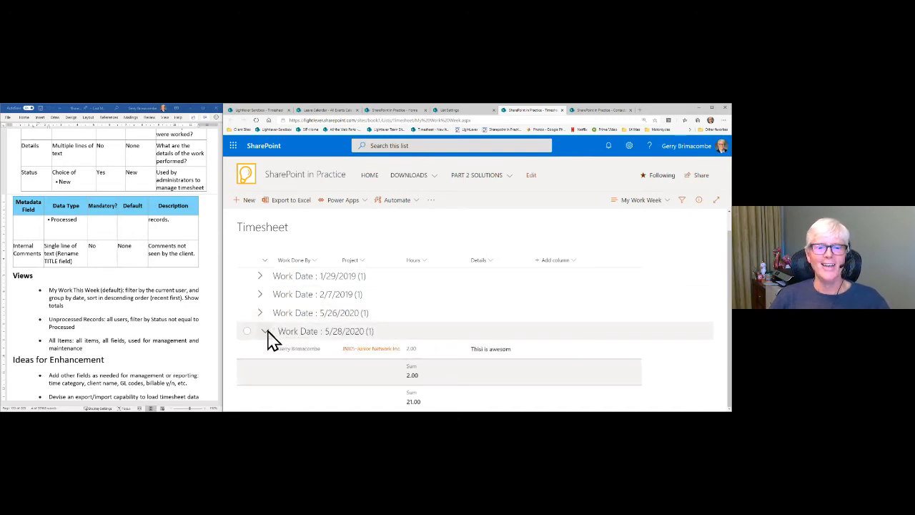
pyautogui.click(266, 332)
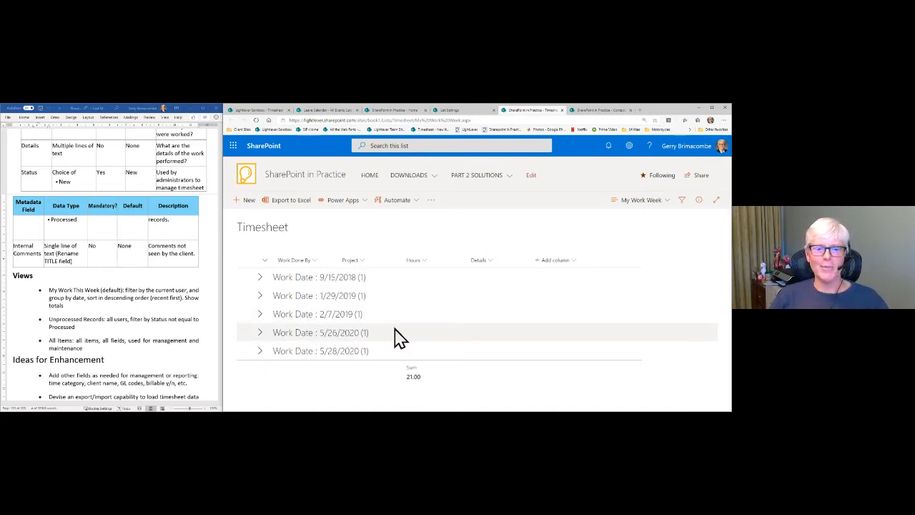
pyautogui.click(259, 351)
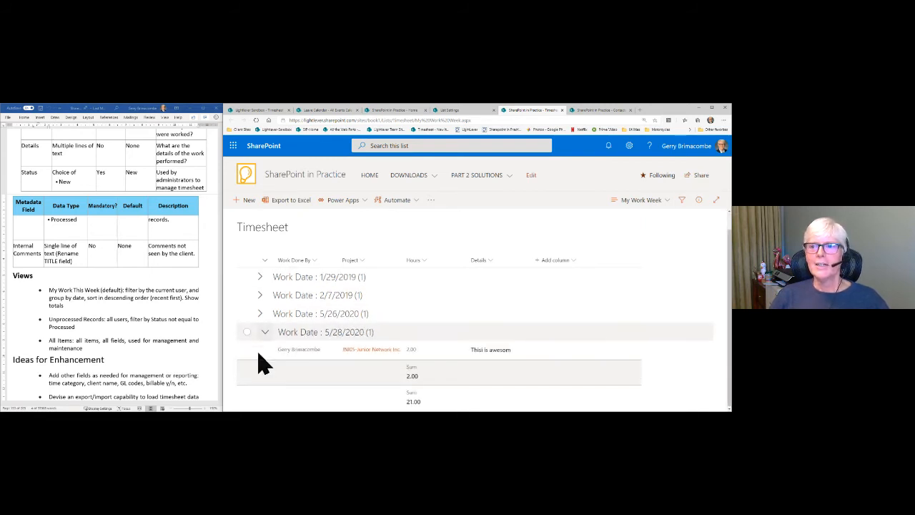
# Step: Switch the Timesheet list from My Work Week to the Unprocessed Records view
pyautogui.click(654, 200)
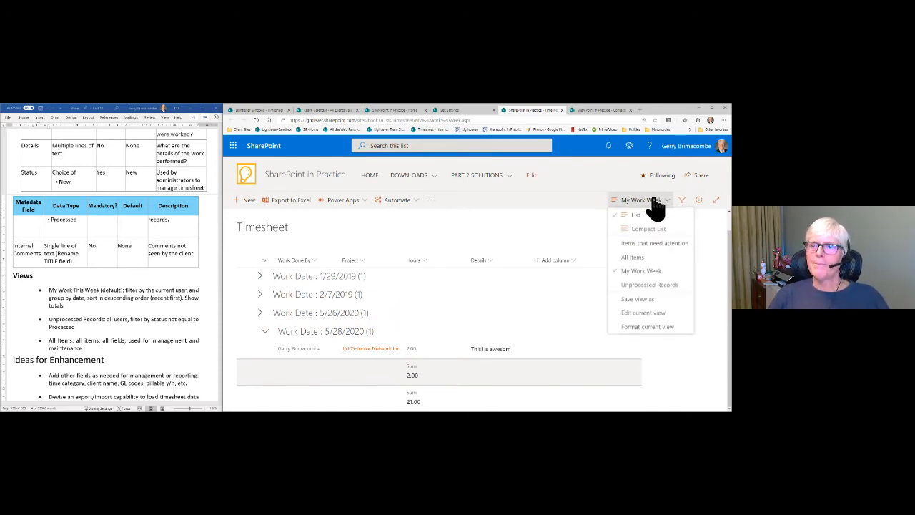
pyautogui.click(641, 272)
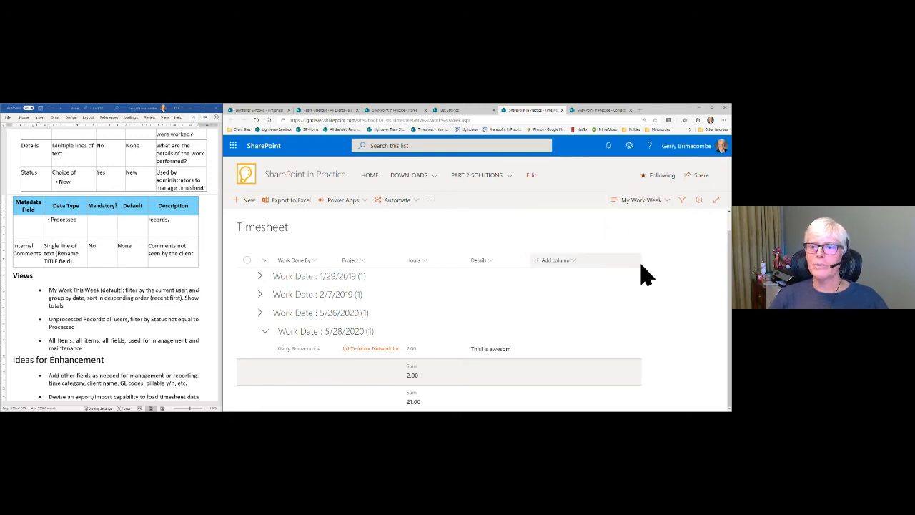
pyautogui.click(635, 203)
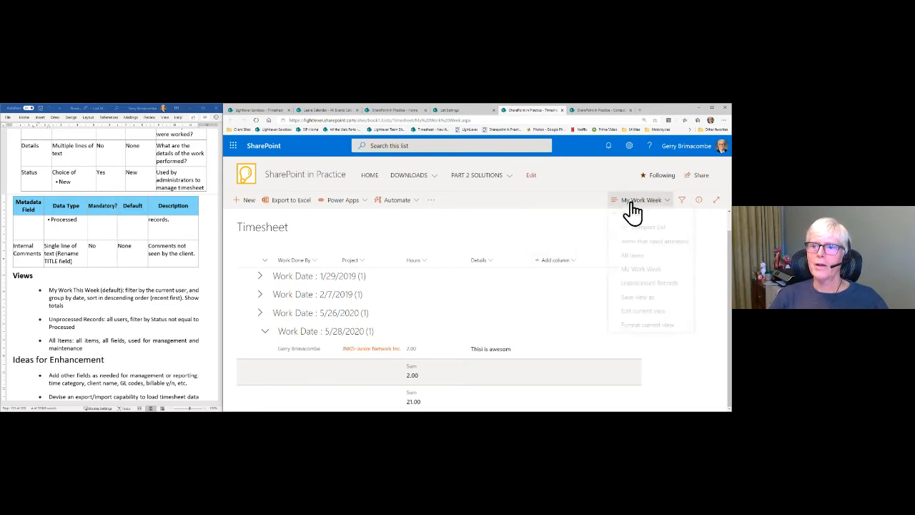
pyautogui.click(636, 285)
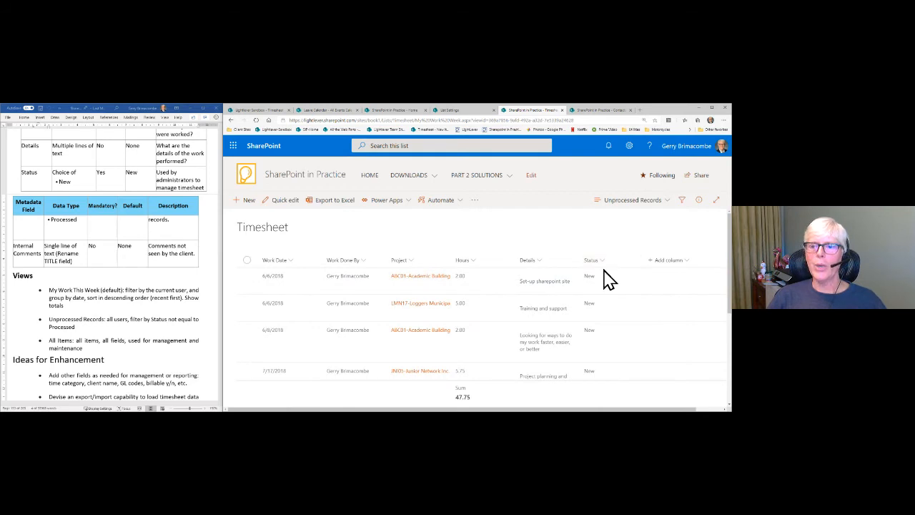
# Step: In quick edit, set the first record's Status to Processed and fill it down through the 9/15/2018 record
pyautogui.click(282, 204)
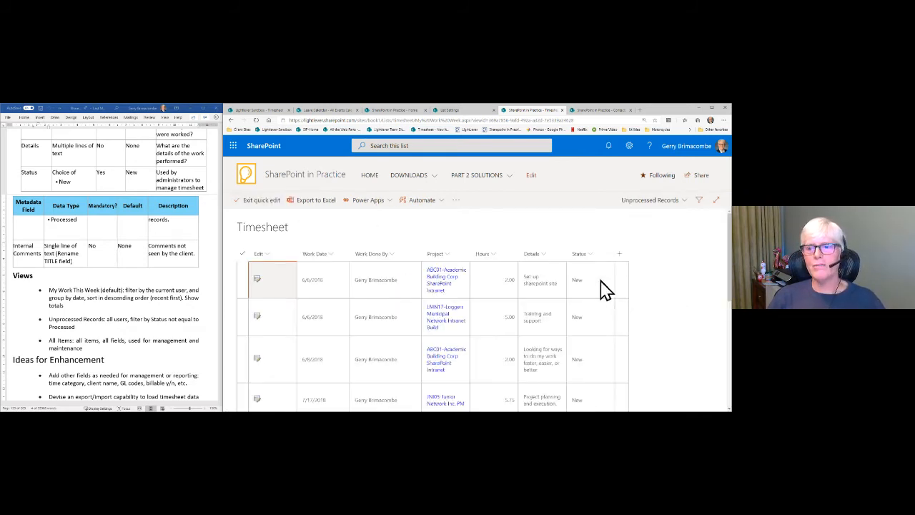
pyautogui.click(602, 283)
pyautogui.click(606, 275)
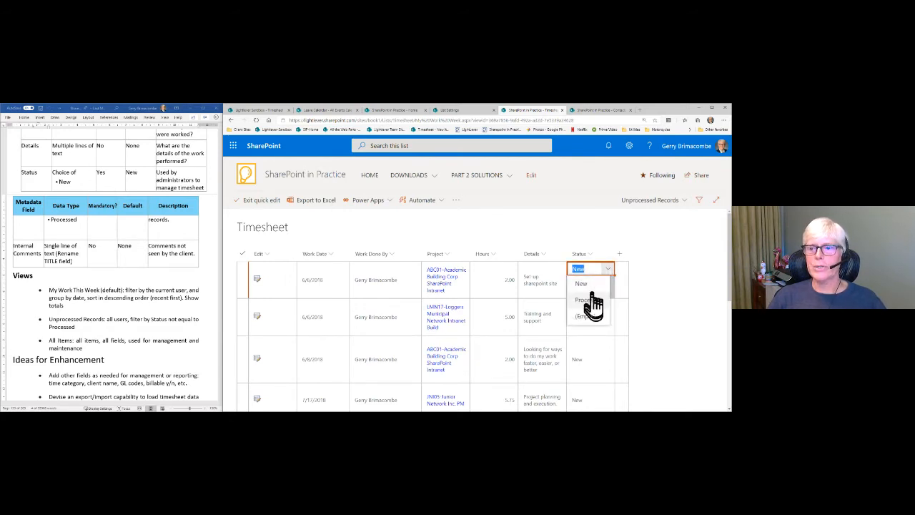
pyautogui.click(592, 299)
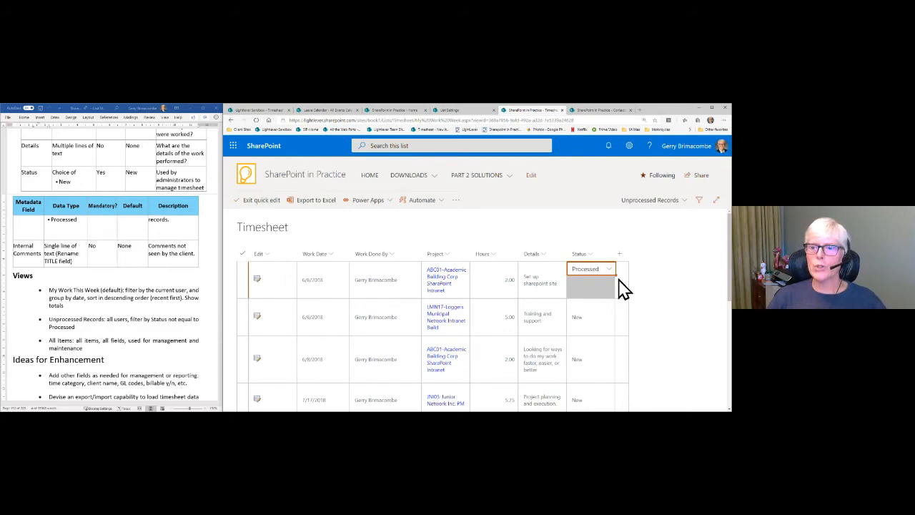
pyautogui.moveTo(616, 275); pyautogui.dragTo(602, 375)
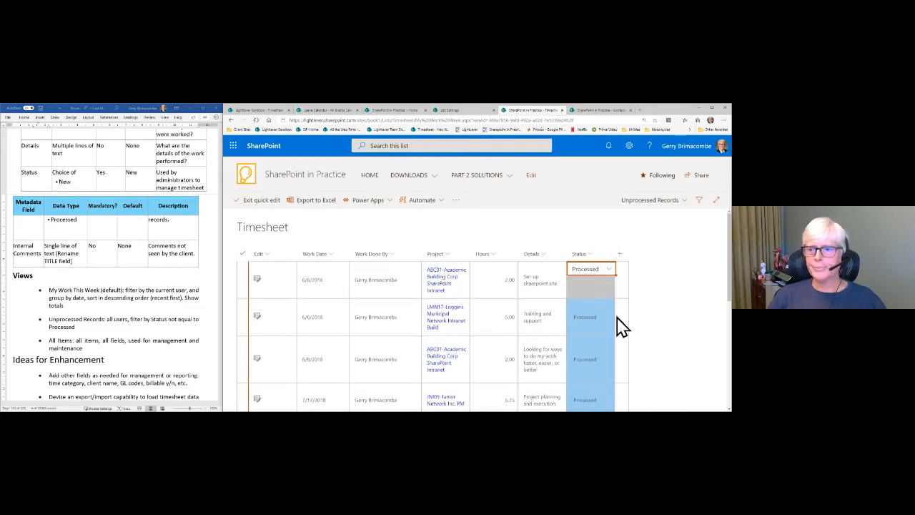
pyautogui.click(548, 277)
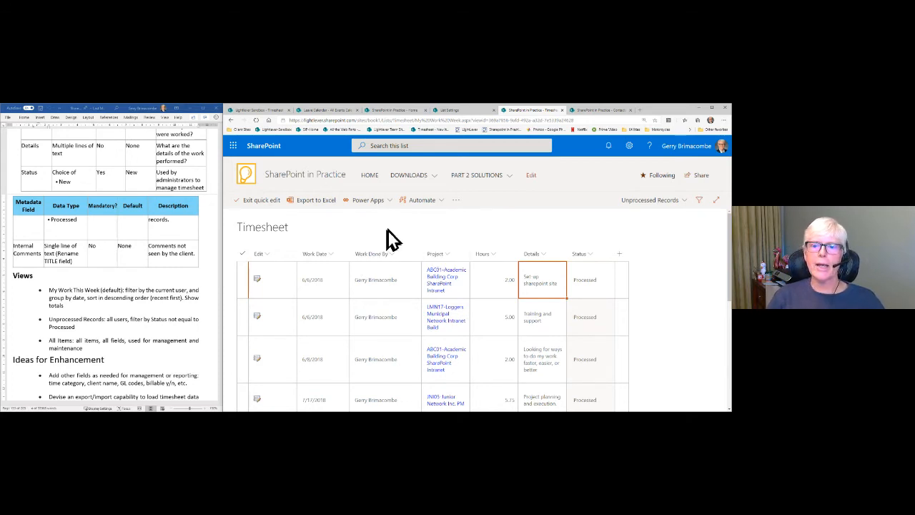
# Step: Check the edited Status values down the list, leave quick edit, and reload the Unprocessed Records view
pyautogui.click(264, 200)
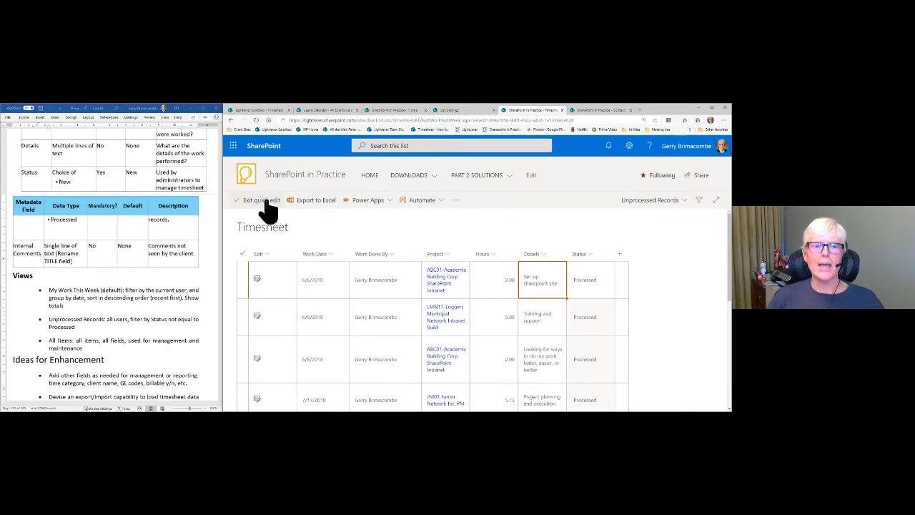
pyautogui.scroll(-5, 327, 246)
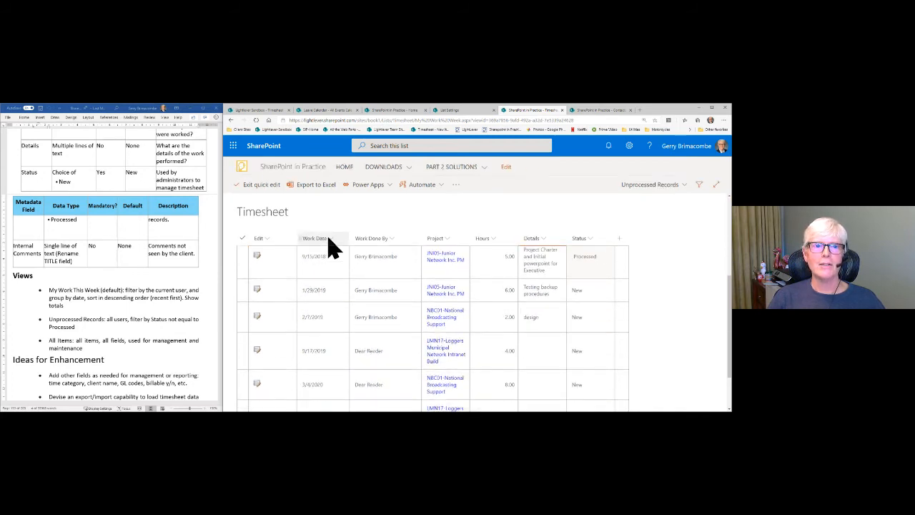
pyautogui.scroll(5, 330, 247)
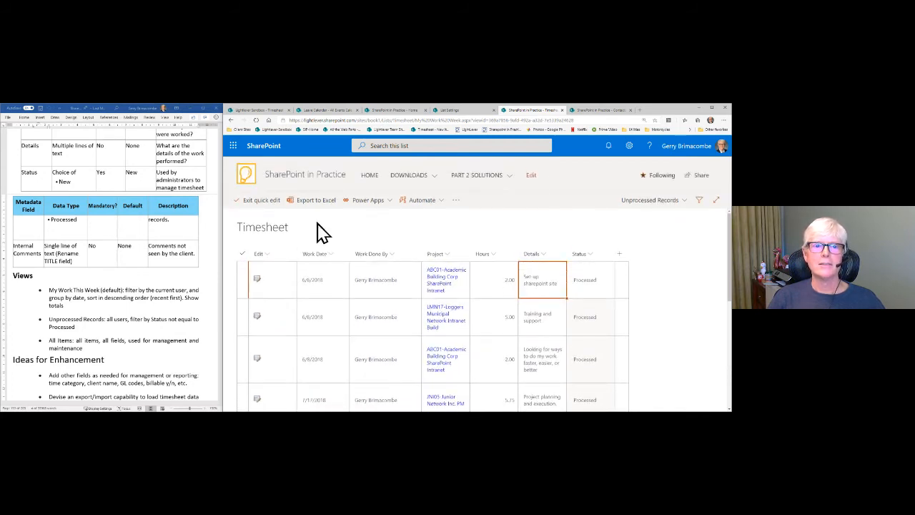
pyautogui.click(257, 120)
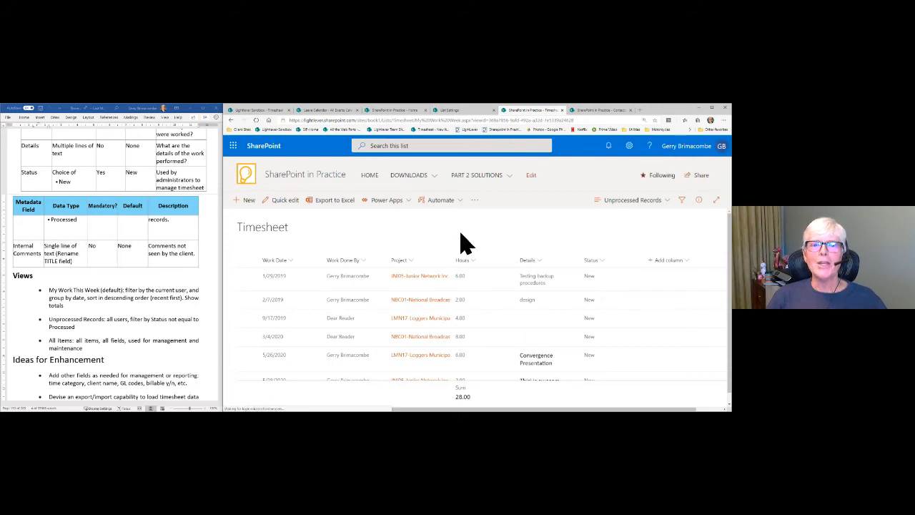
# Step: Switch to the already open Timesheet Pivot Report workbook in Excel
pyautogui.click(477, 201)
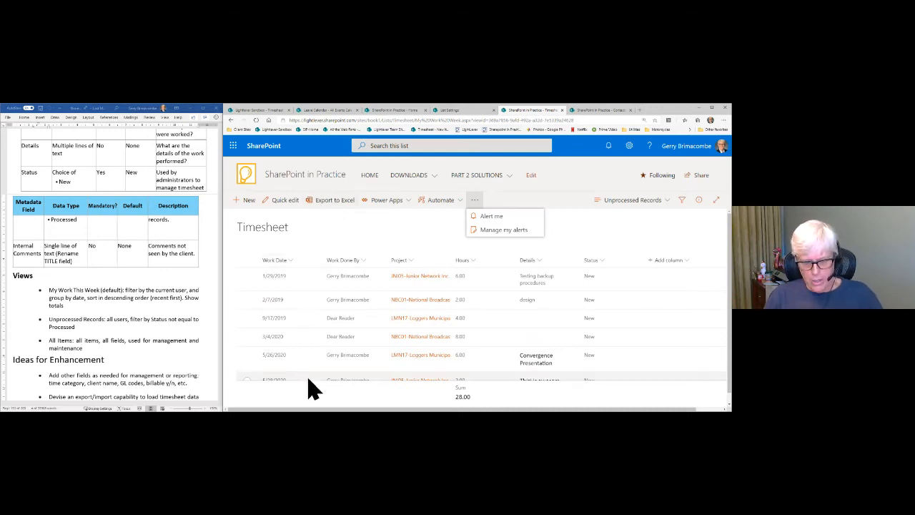
pyautogui.hotkey('alt', 'Tab')
pyautogui.hotkey('alt', 'Tab')
pyautogui.hotkey('alt', 'Tab')
pyautogui.hotkey('alt', 'Tab')
pyautogui.hotkey('alt', 'Tab')
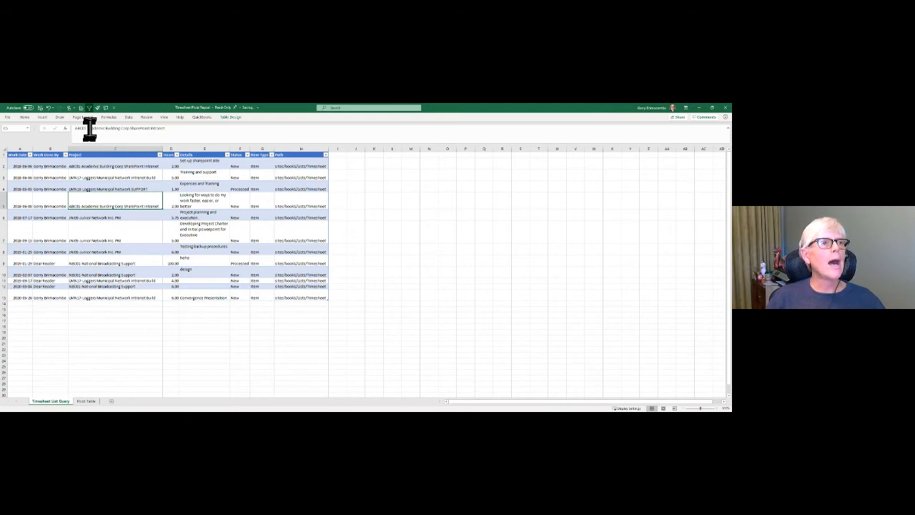
# Step: Refresh the workbook's data connections and select row 14 on the Timesheet List Query sheet
pyautogui.click(128, 117)
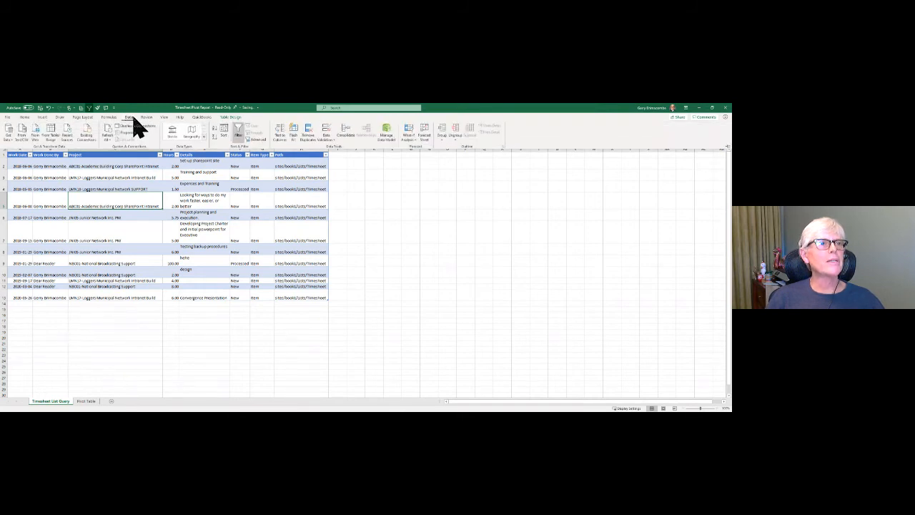
pyautogui.click(109, 135)
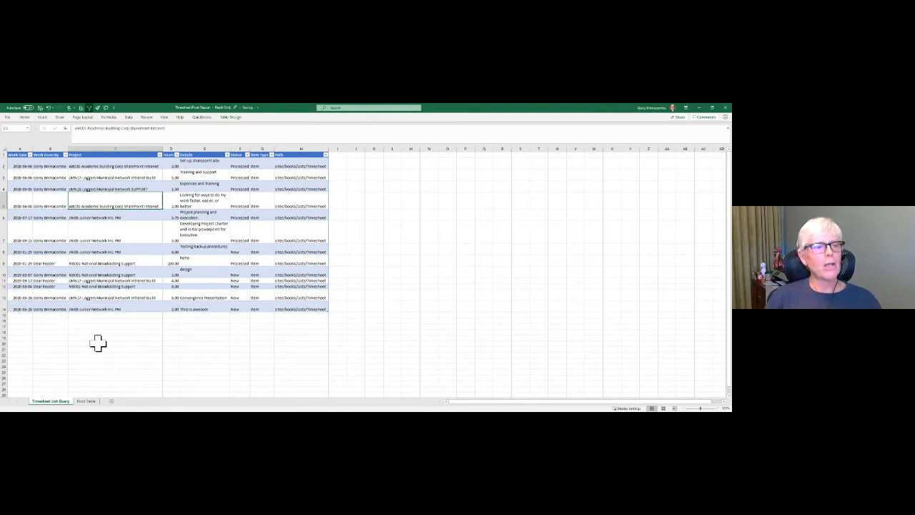
pyautogui.click(4, 309)
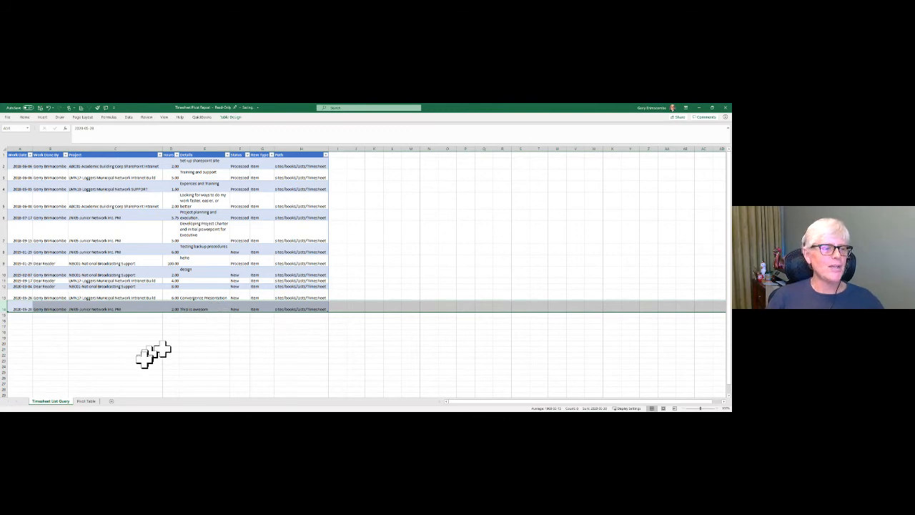
# Step: On the Pivot Table sheet, filter the Timesheet Pivot Report to the project JNI05-Junior Network Inc. PM with the Project slicer
pyautogui.click(86, 401)
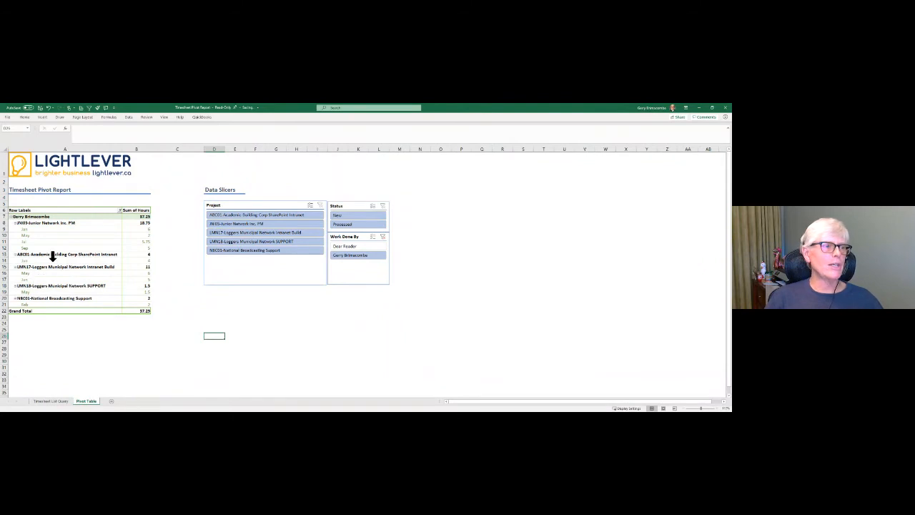
pyautogui.rightClick(56, 244)
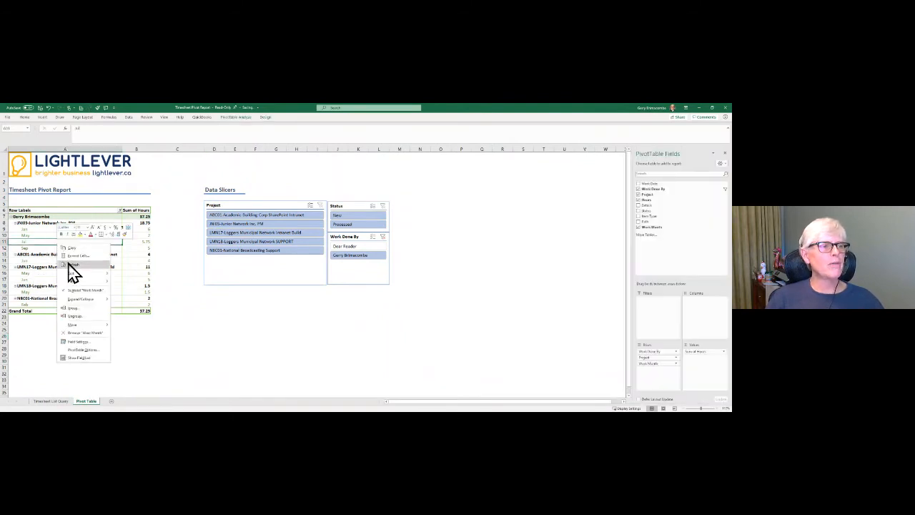
pyautogui.press('Escape')
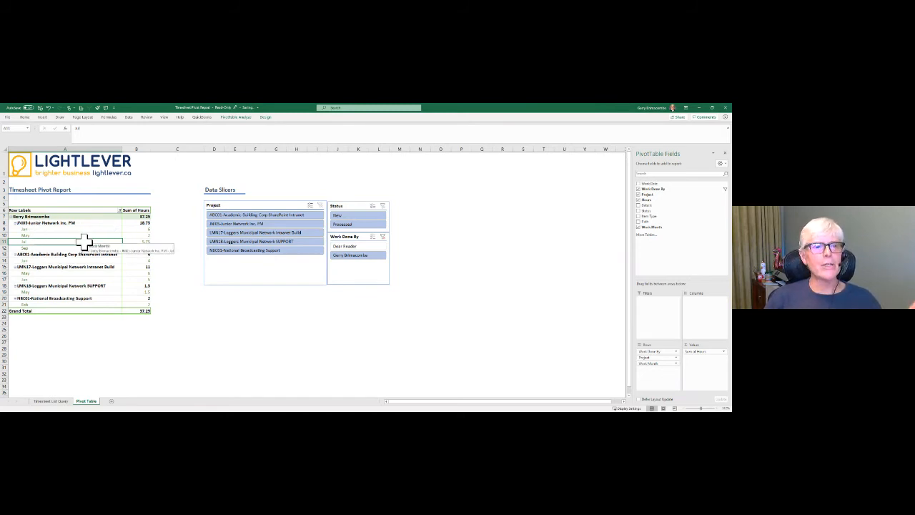
pyautogui.click(240, 224)
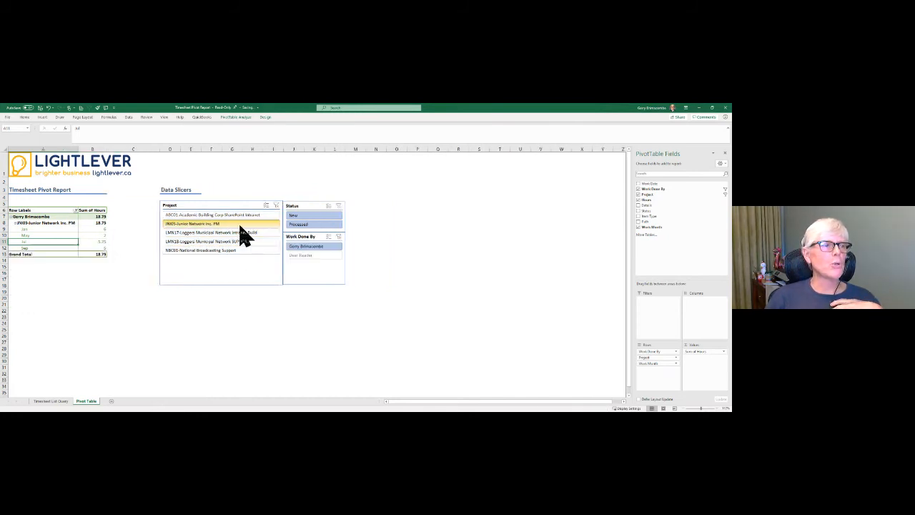
pyautogui.moveTo(71, 265); pyautogui.dragTo(25, 240)
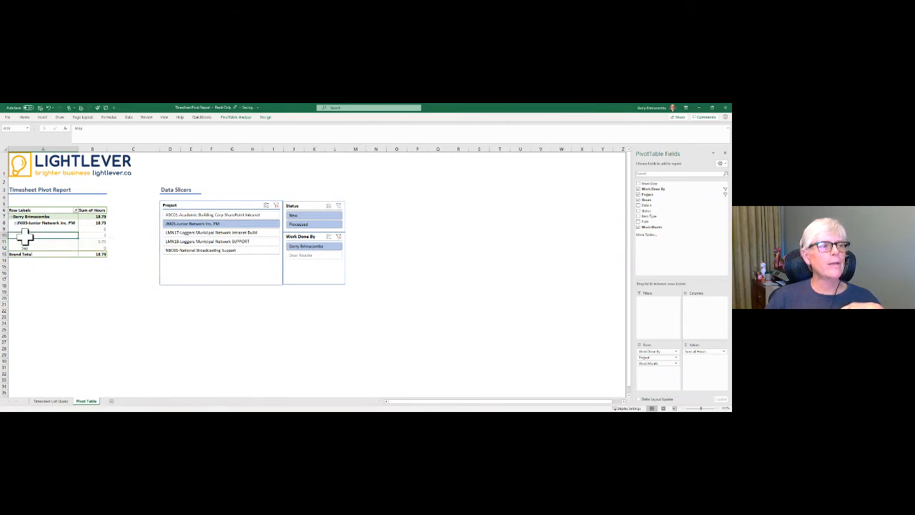
# Step: Show the Details field beneath the second month row of the pivot table, and close the workbook without saving changes
pyautogui.doubleClick(25, 238)
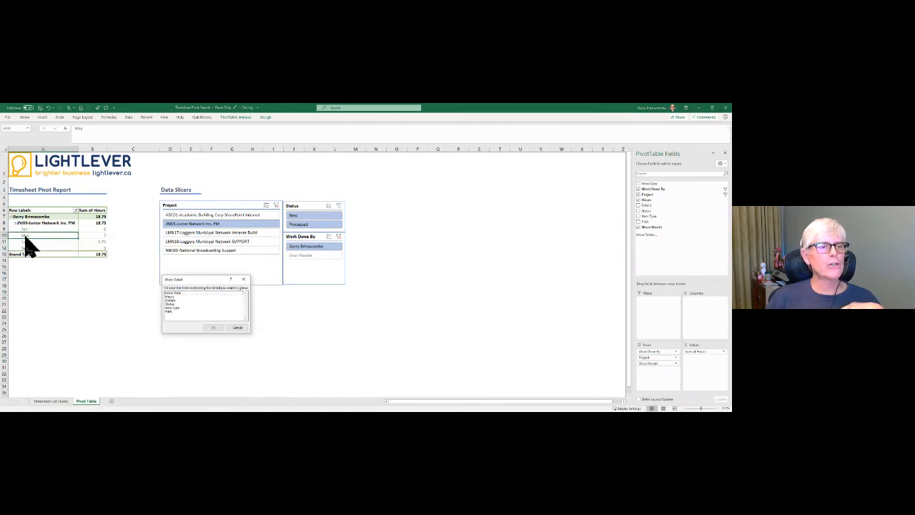
pyautogui.doubleClick(171, 301)
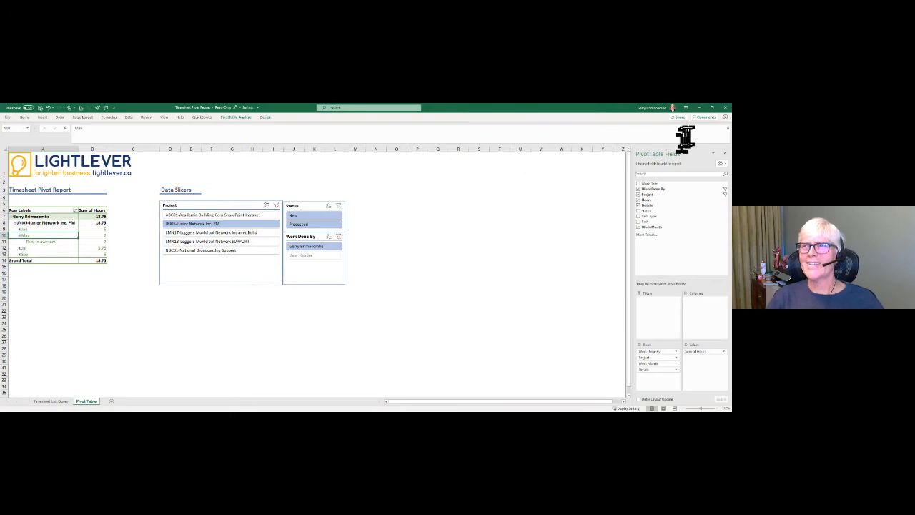
pyautogui.click(727, 109)
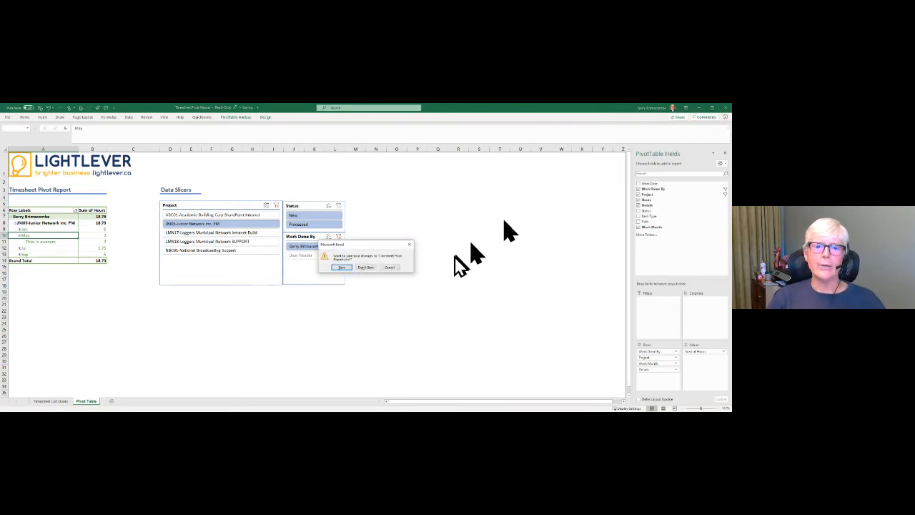
pyautogui.click(365, 265)
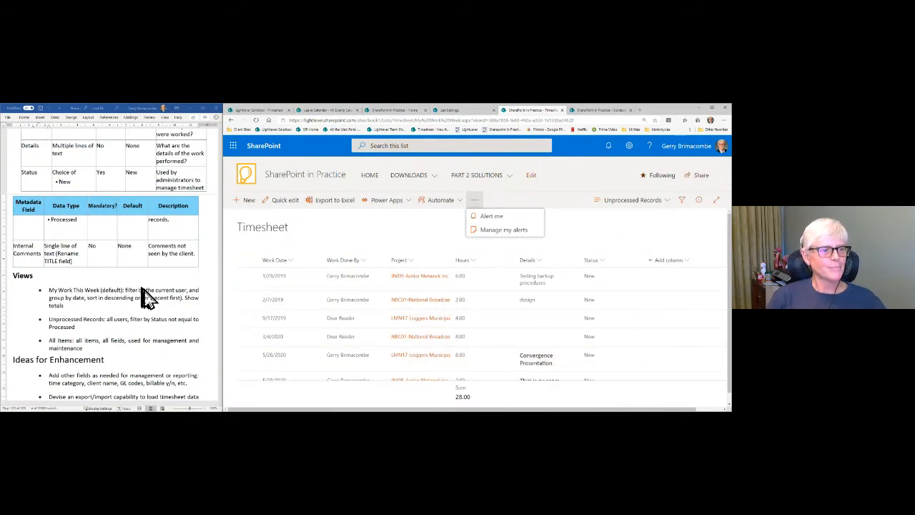
# Step: Read the timesheet's Views and Ideas for Enhancement sections in the Word design document
pyautogui.scroll(-3, 158, 300)
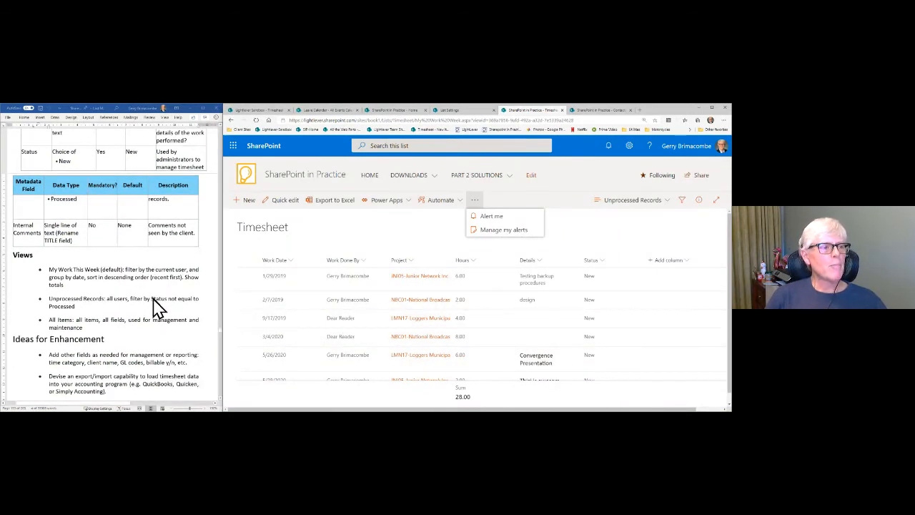
pyautogui.scroll(-2, 159, 309)
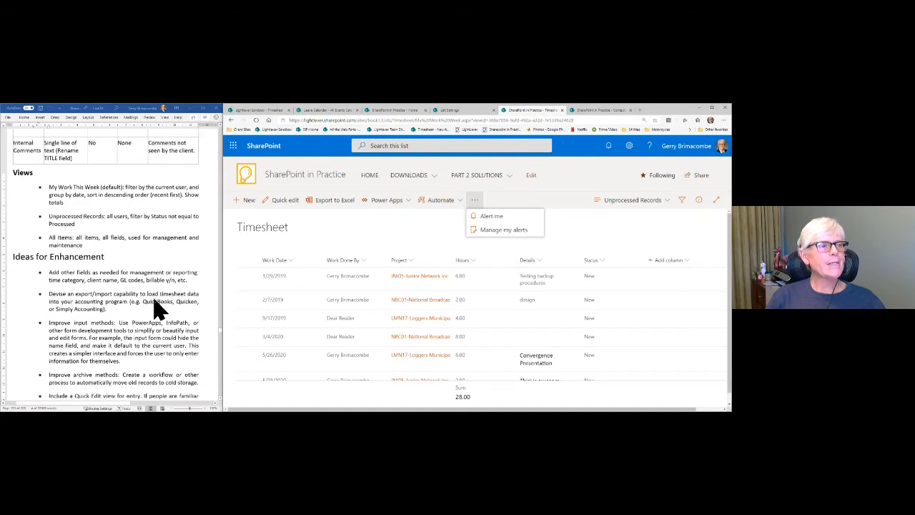
pyautogui.scroll(-2, 136, 286)
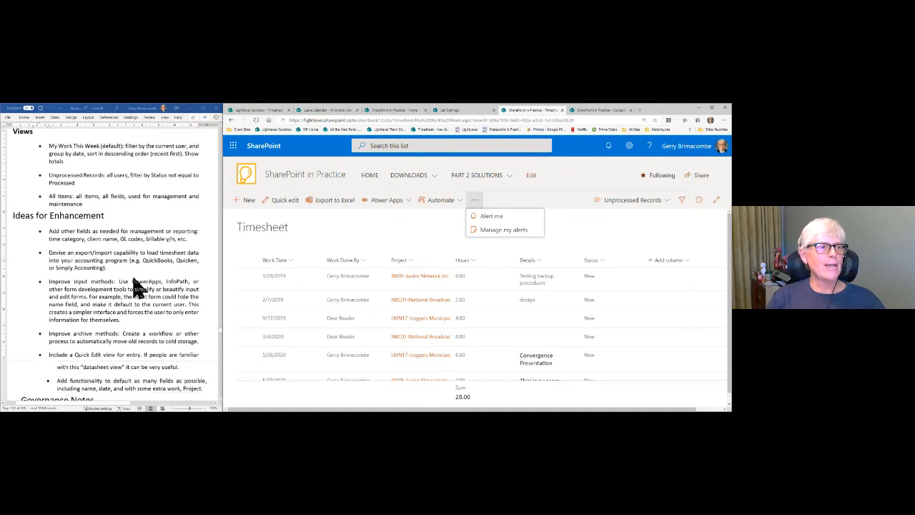
pyautogui.scroll(-1, 135, 286)
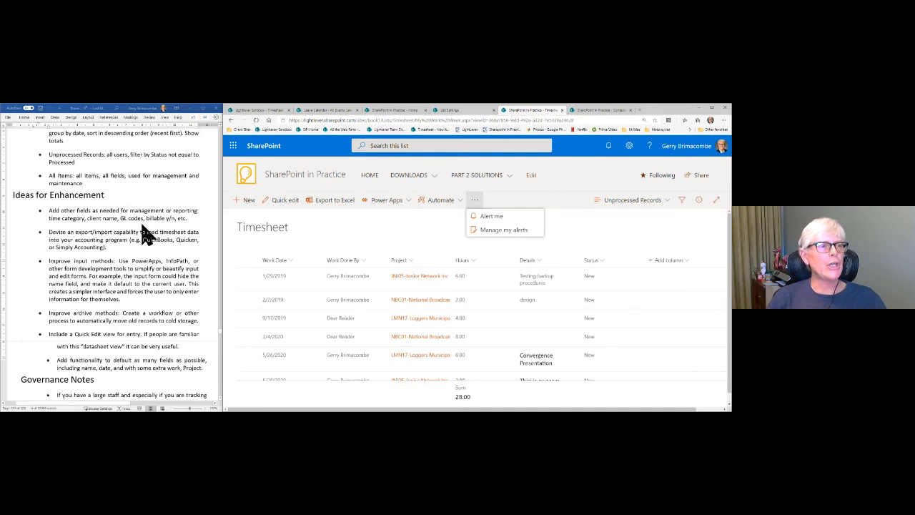
pyautogui.scroll(-1, 120, 266)
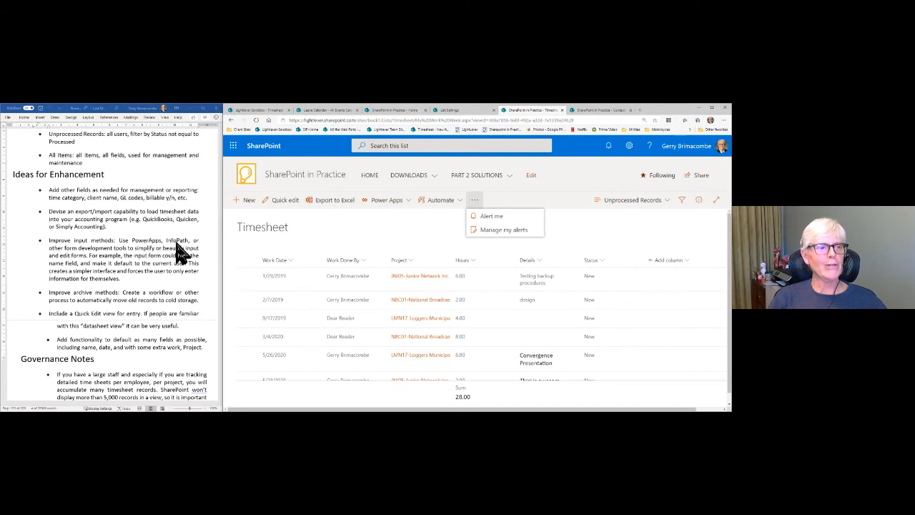
pyautogui.scroll(-1, 140, 272)
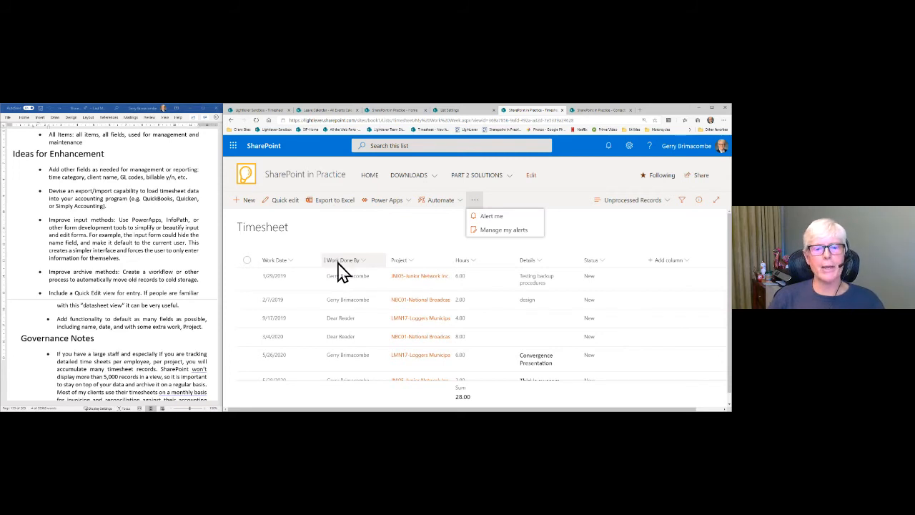
pyautogui.scroll(-1, 151, 270)
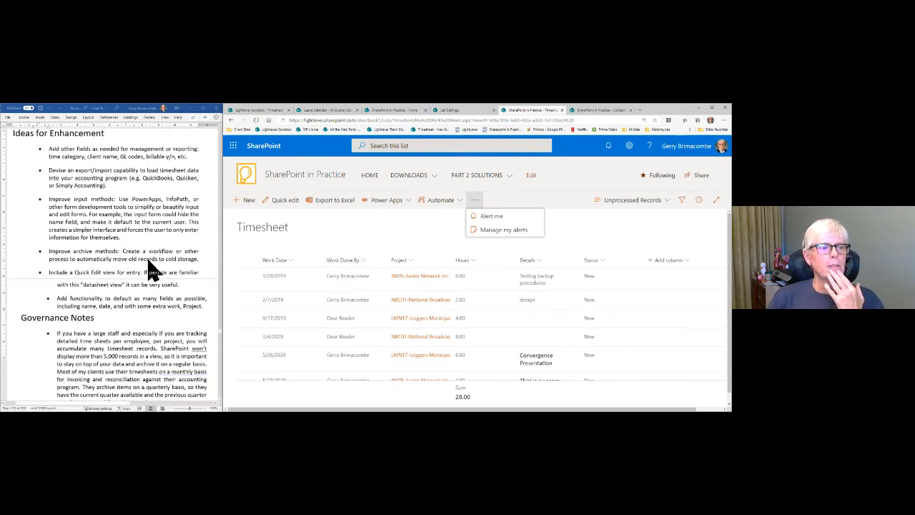
pyautogui.scroll(-1, 155, 270)
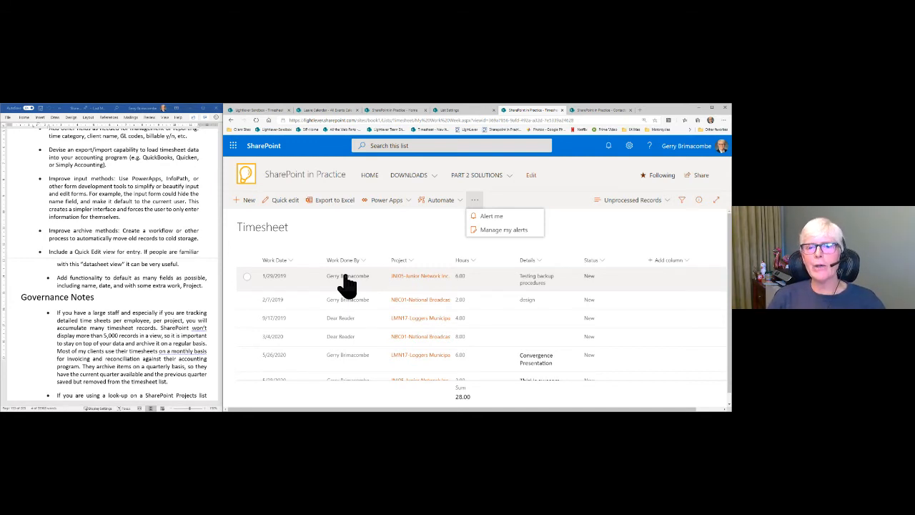
pyautogui.moveTo(348, 282)
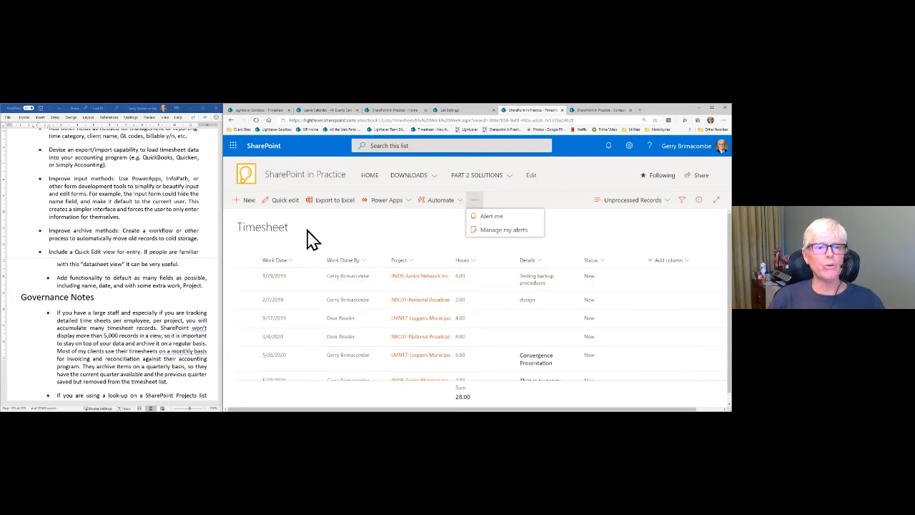
# Step: Read the Governance Notes in the Word document and continue to the ALL STAFF CONTACT LIST chapter
pyautogui.scroll(-1, 165, 256)
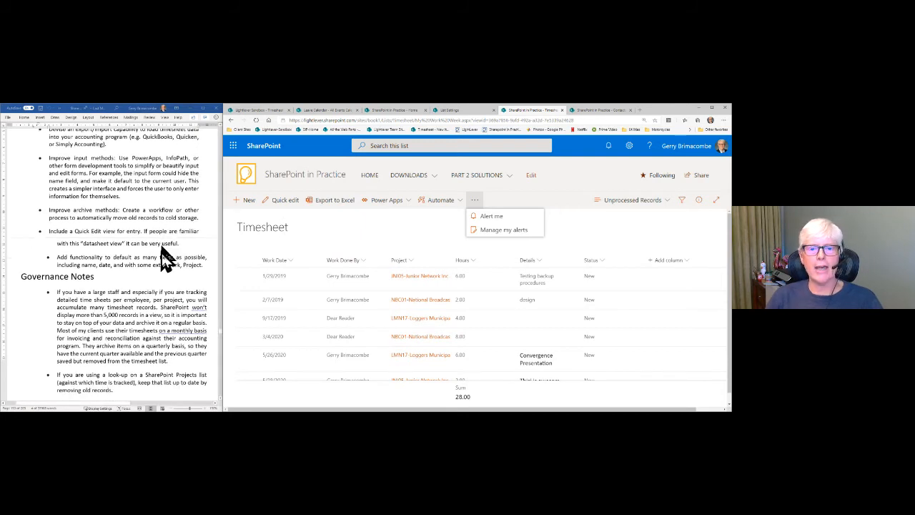
pyautogui.scroll(-1, 164, 261)
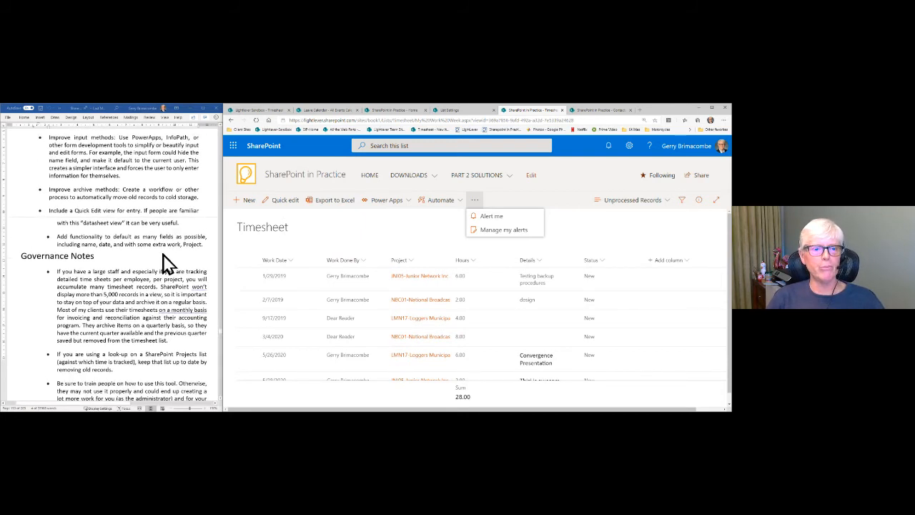
pyautogui.scroll(-1, 167, 263)
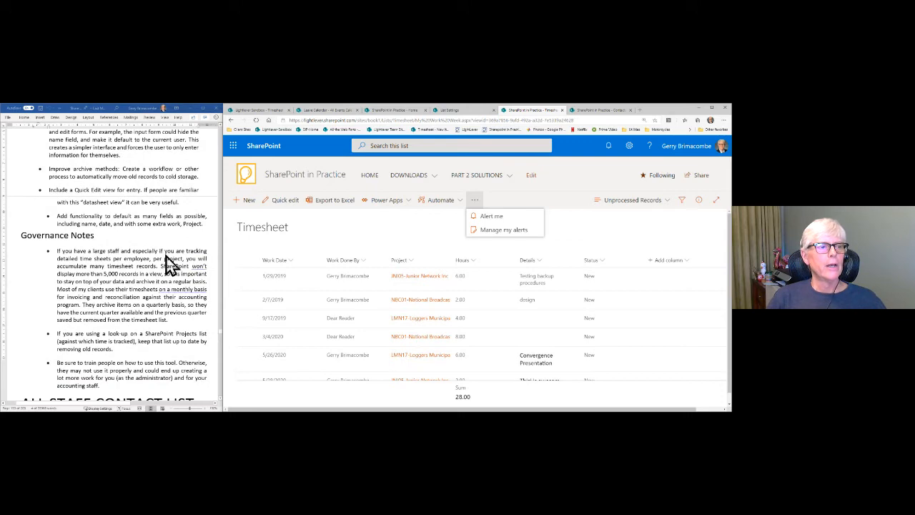
pyautogui.scroll(-1, 167, 259)
pyautogui.scroll(-2, 137, 251)
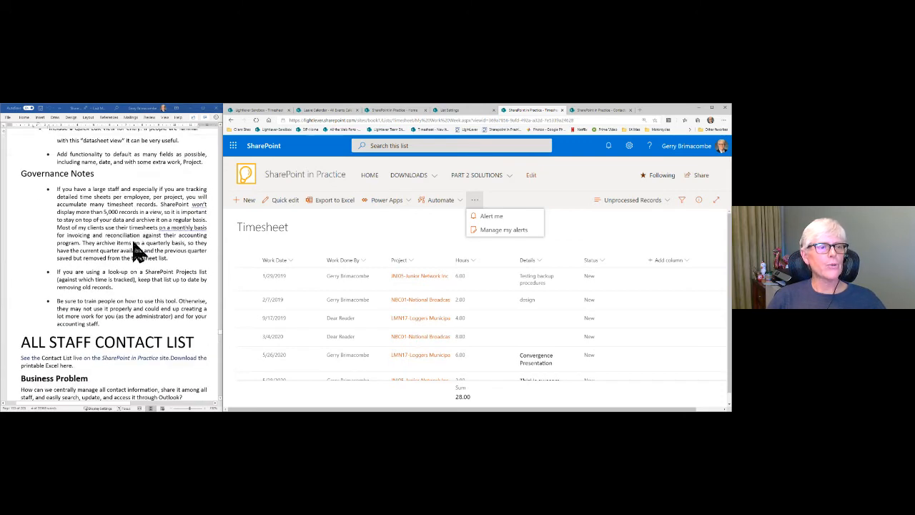
pyautogui.scroll(-1, 113, 219)
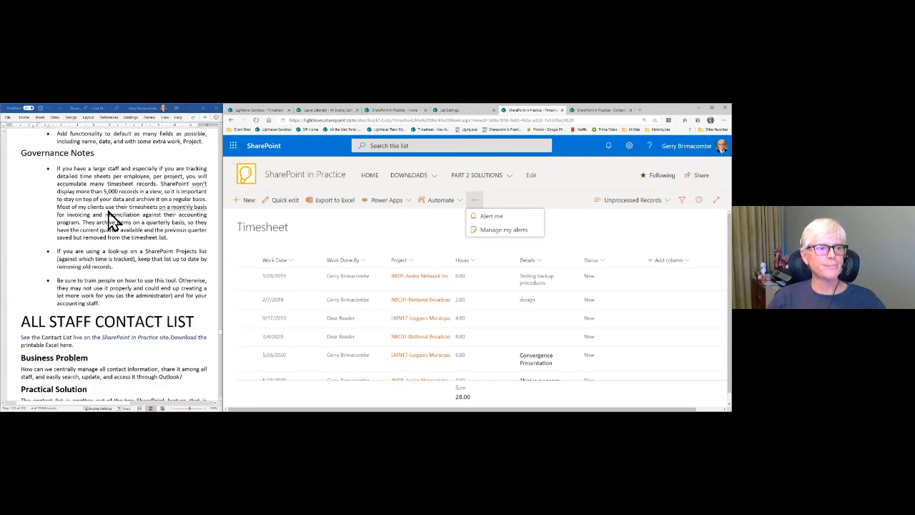
pyautogui.scroll(-5, 113, 220)
pyautogui.scroll(-2, 113, 219)
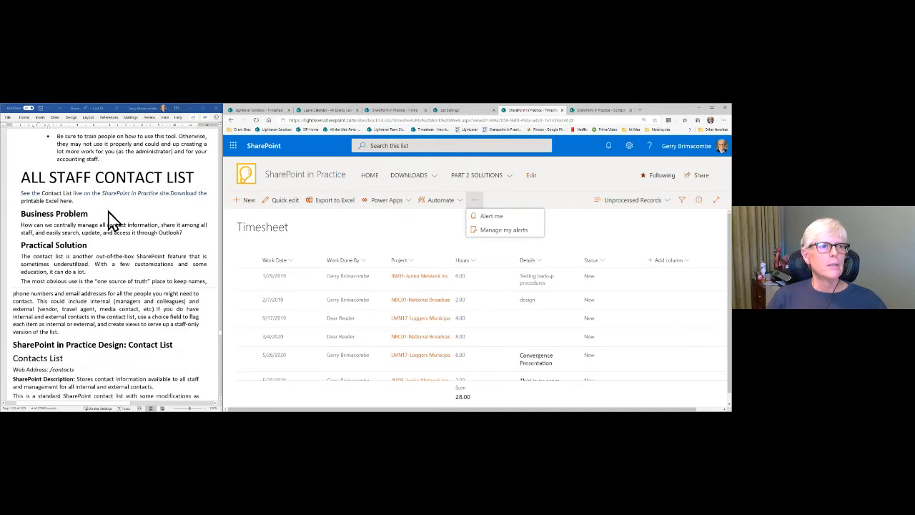
pyautogui.scroll(-1, 110, 213)
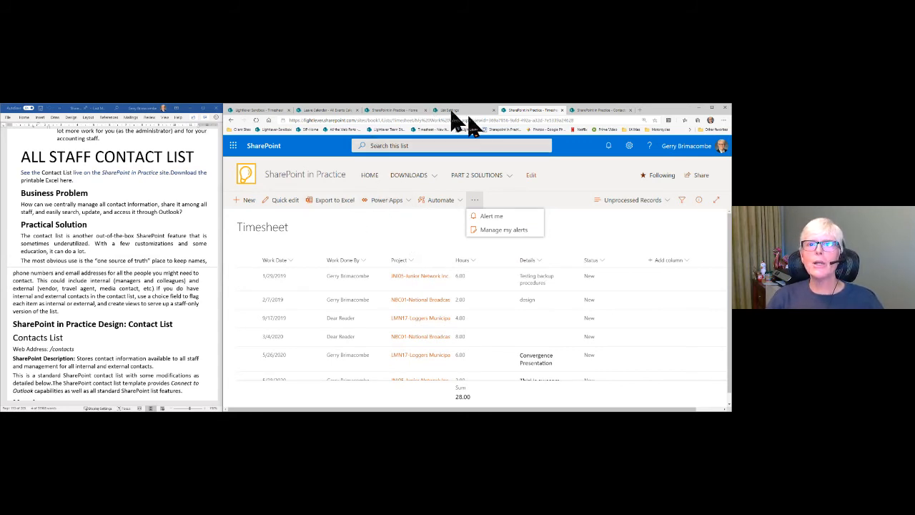
# Step: Bring up the already open SharePoint in Practice Contacts list in the browser and reload the page
pyautogui.click(600, 118)
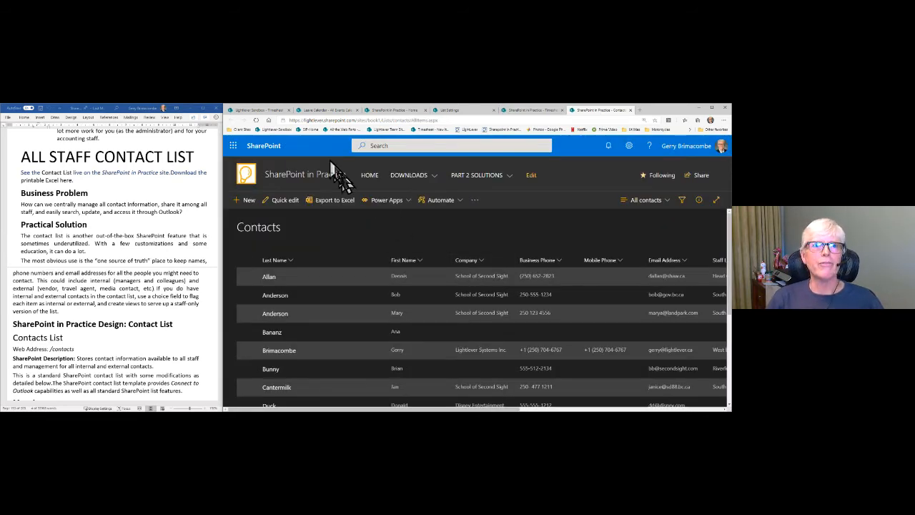
pyautogui.click(256, 120)
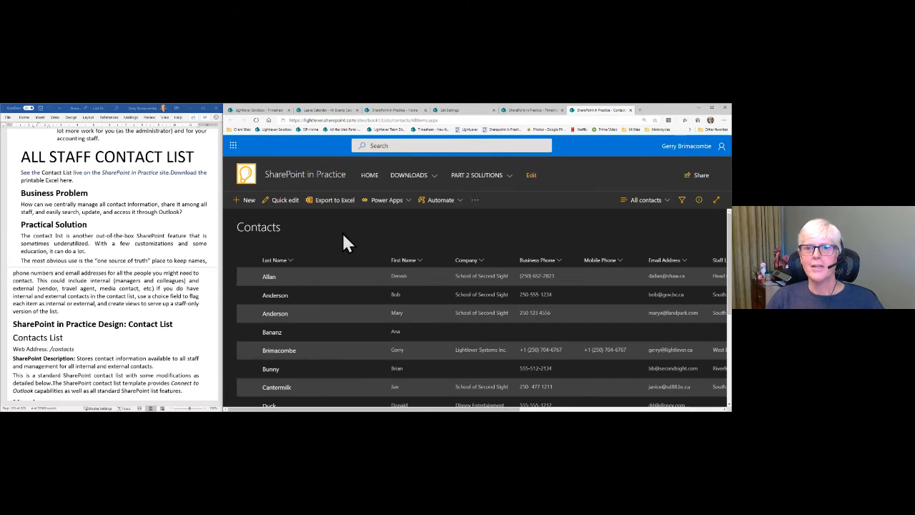
pyautogui.click(257, 120)
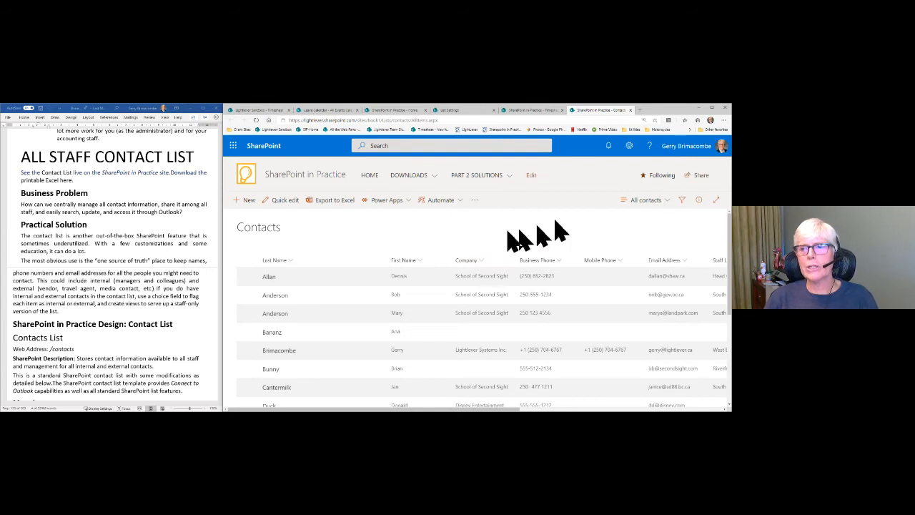
# Step: Display the Contacts list in the Content Stewards view, followed by the Staff by Location view
pyautogui.click(662, 204)
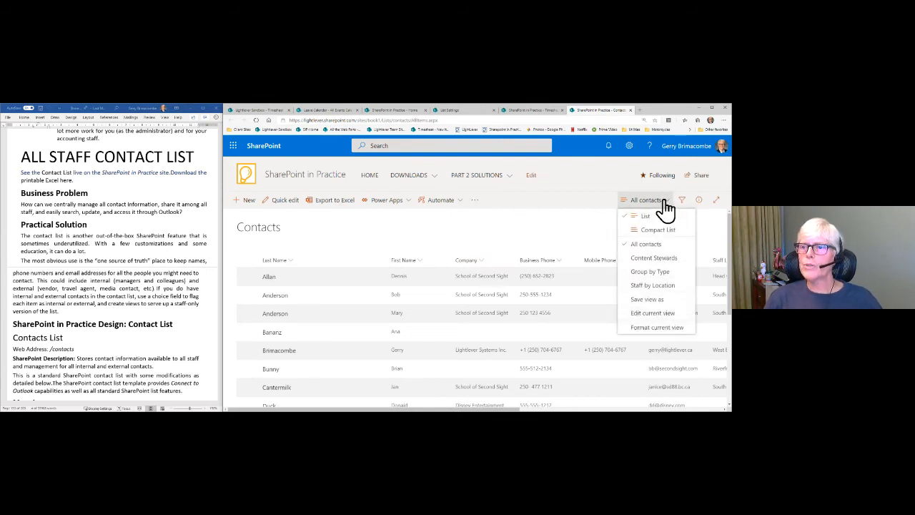
pyautogui.click(656, 260)
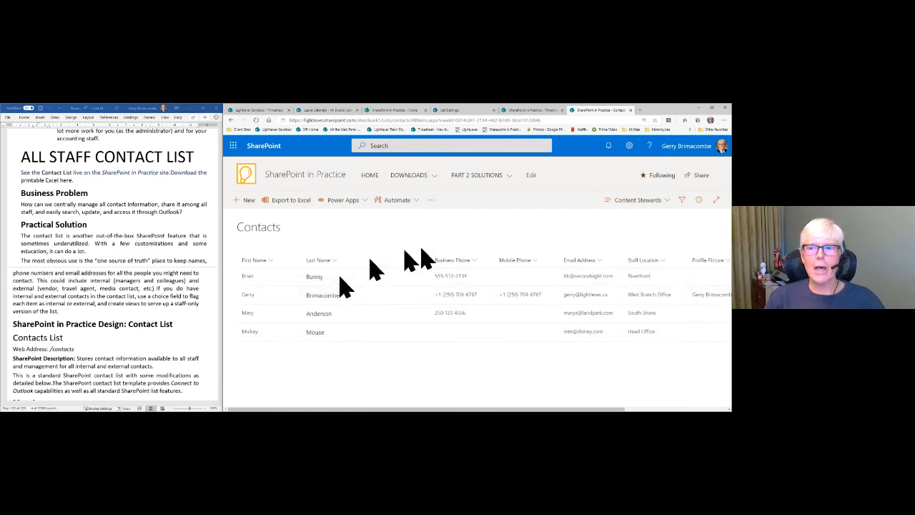
pyautogui.click(641, 203)
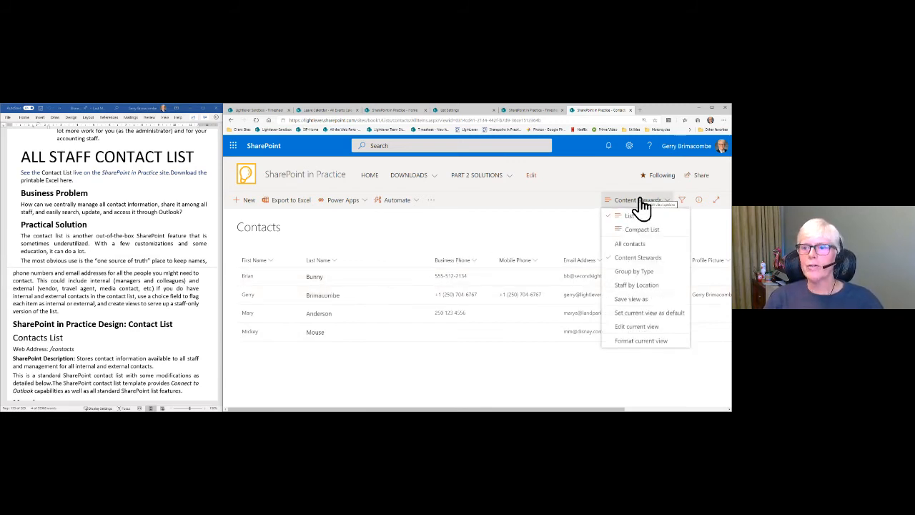
pyautogui.click(635, 286)
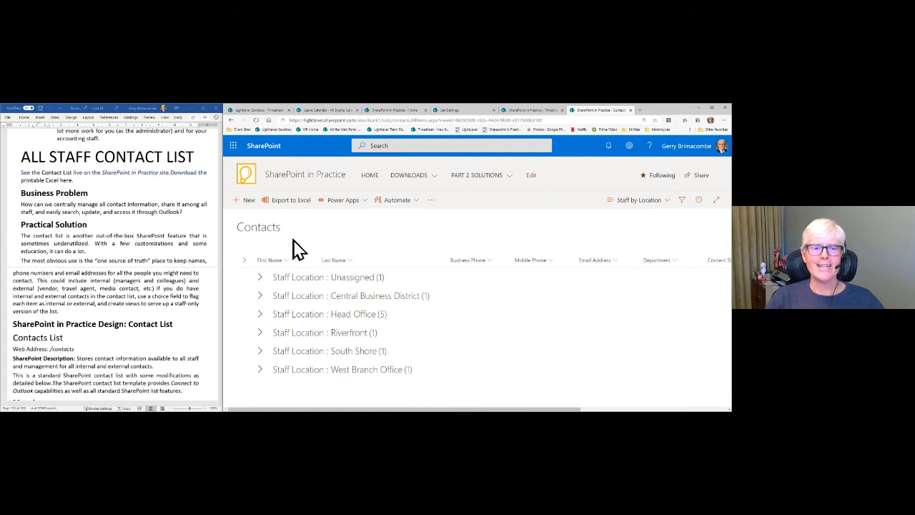
# Step: Expand the Head Office staff location group, look through its contacts, and collapse the group again
pyautogui.click(261, 318)
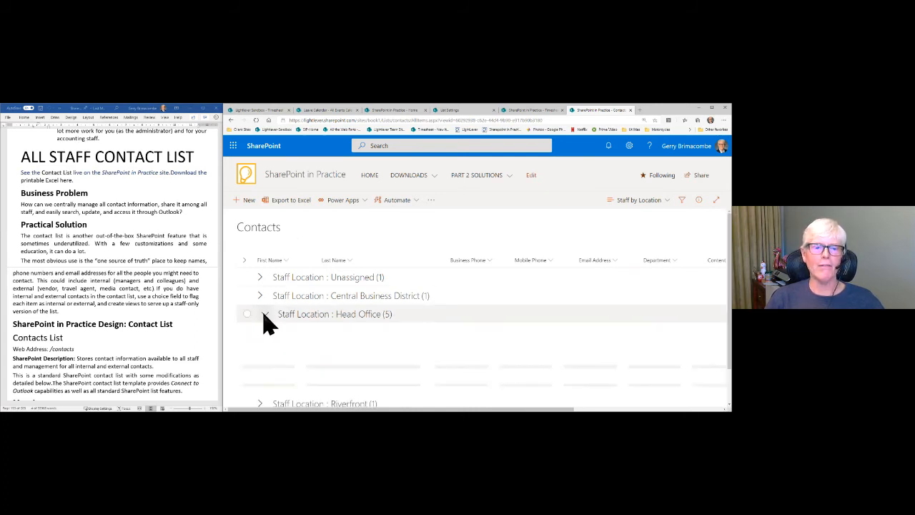
pyautogui.scroll(-1, 265, 314)
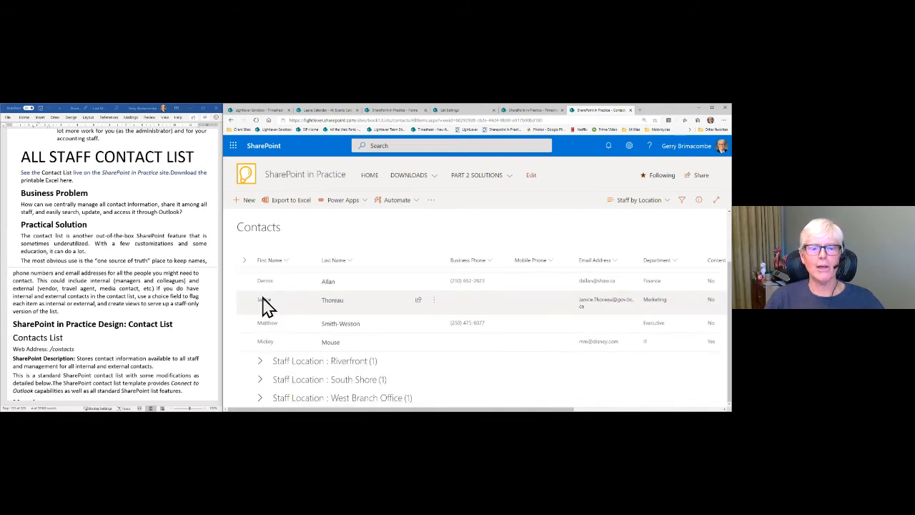
pyautogui.scroll(3, 264, 315)
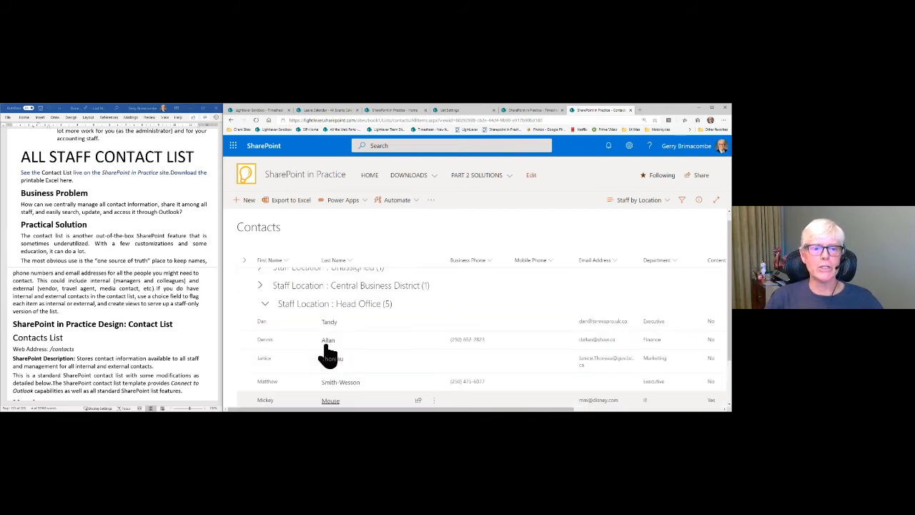
pyautogui.scroll(1, 327, 354)
pyautogui.click(262, 314)
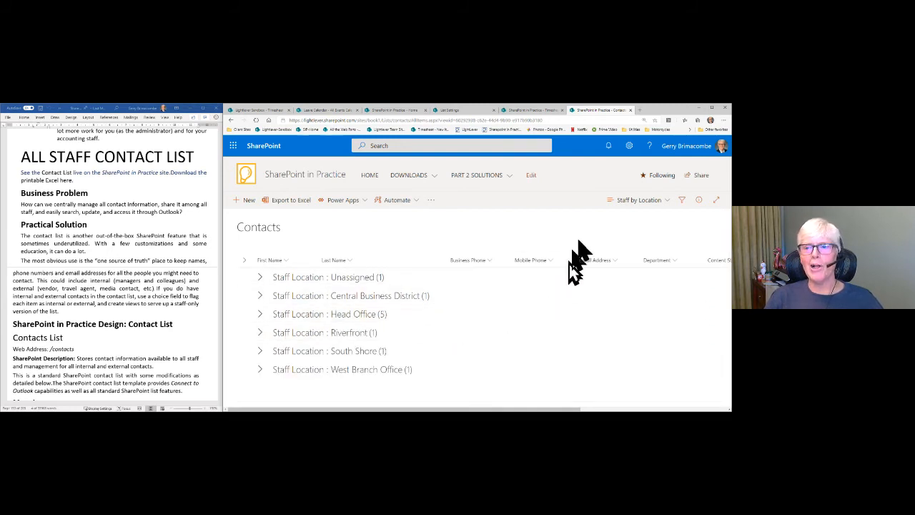
# Step: Display the Contacts list in the Group by Type view and expand the Consultant contact type
pyautogui.click(638, 201)
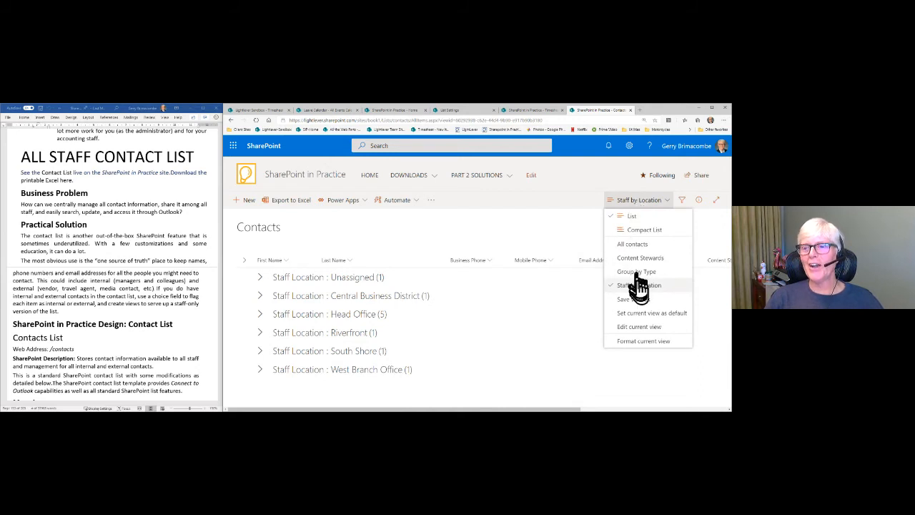
pyautogui.click(636, 285)
pyautogui.click(631, 206)
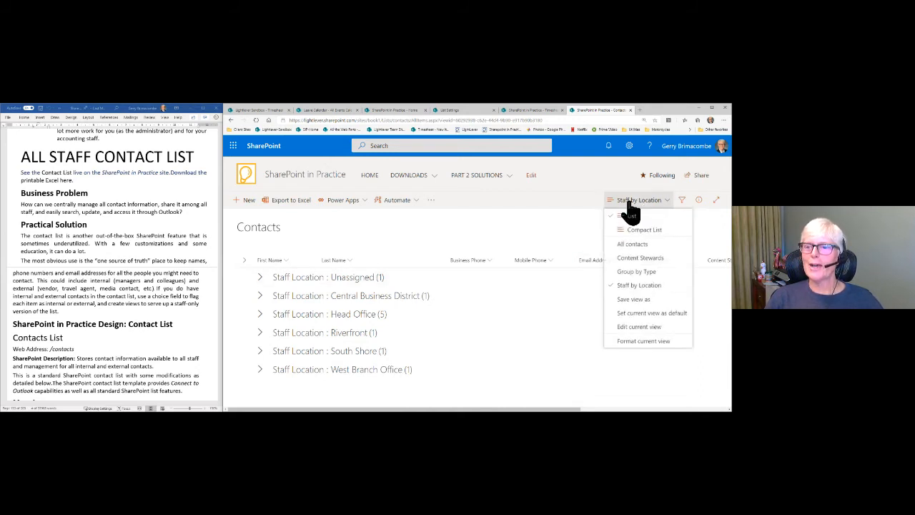
pyautogui.click(623, 273)
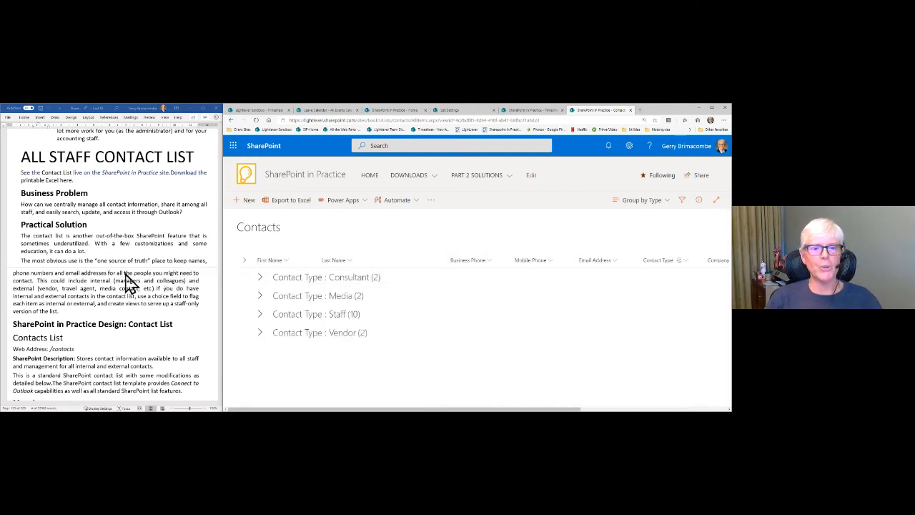
pyautogui.click(260, 278)
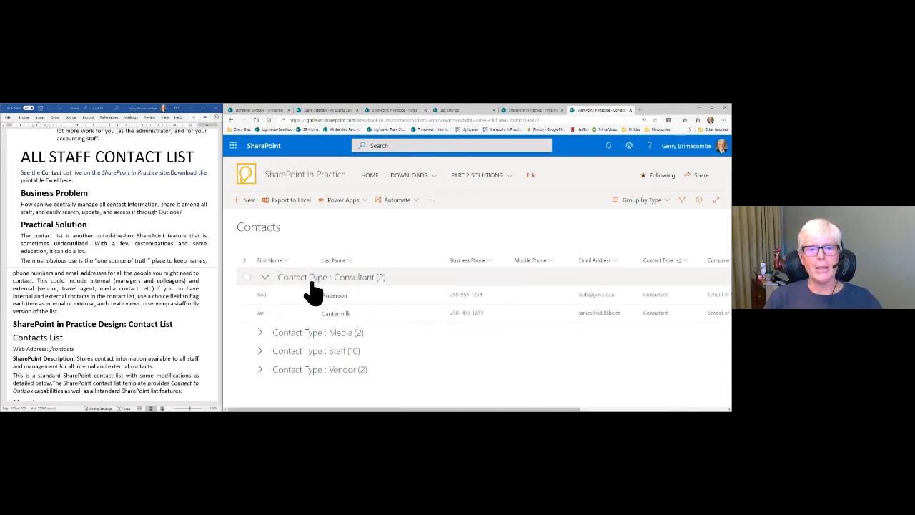
# Step: Expand the Staff contact type group and look through its contacts, alongside the contact list design in the document
pyautogui.click(260, 351)
pyautogui.scroll(-2, 260, 361)
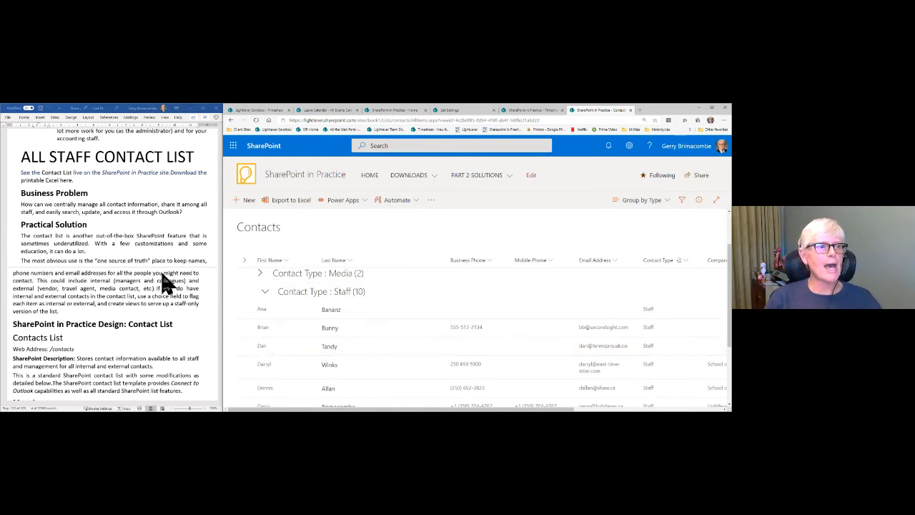
pyautogui.scroll(-4, 164, 281)
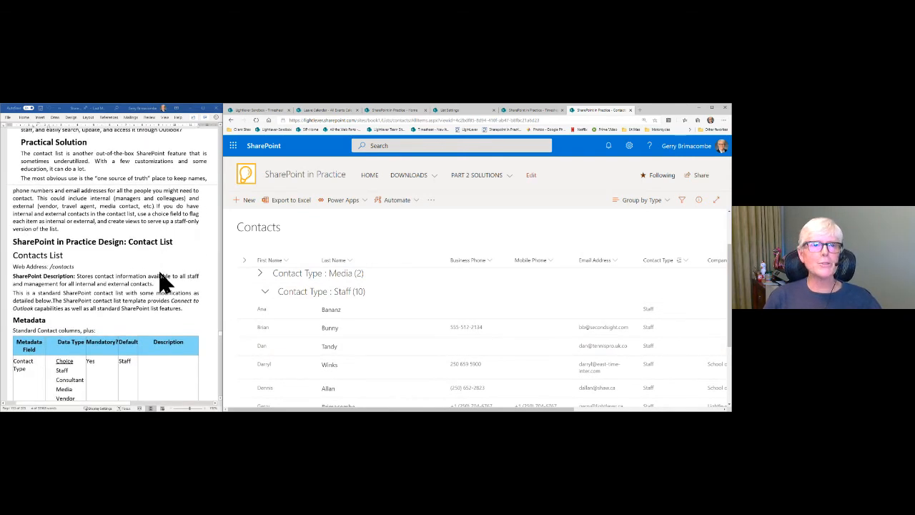
# Step: Go to the Lightlever Sandbox site's home page and copy the web address word "contacts" from the Contact List design document
pyautogui.click(243, 111)
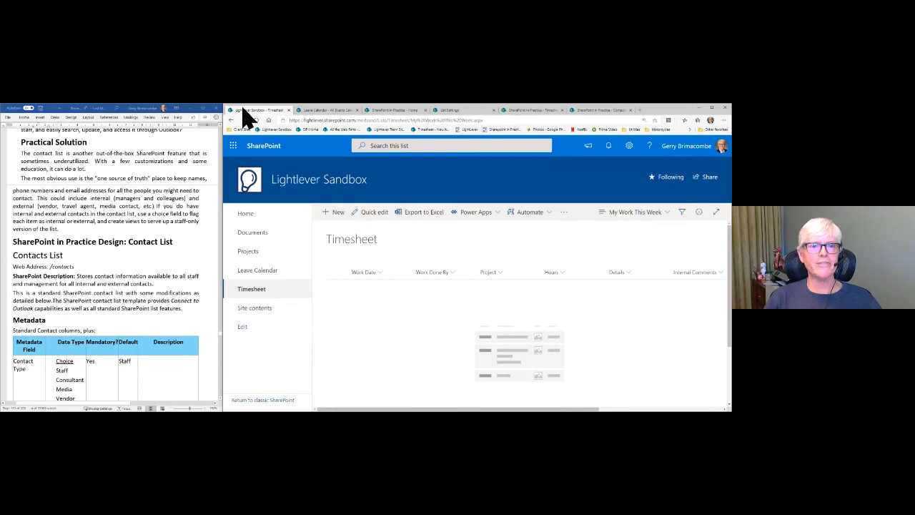
pyautogui.click(247, 214)
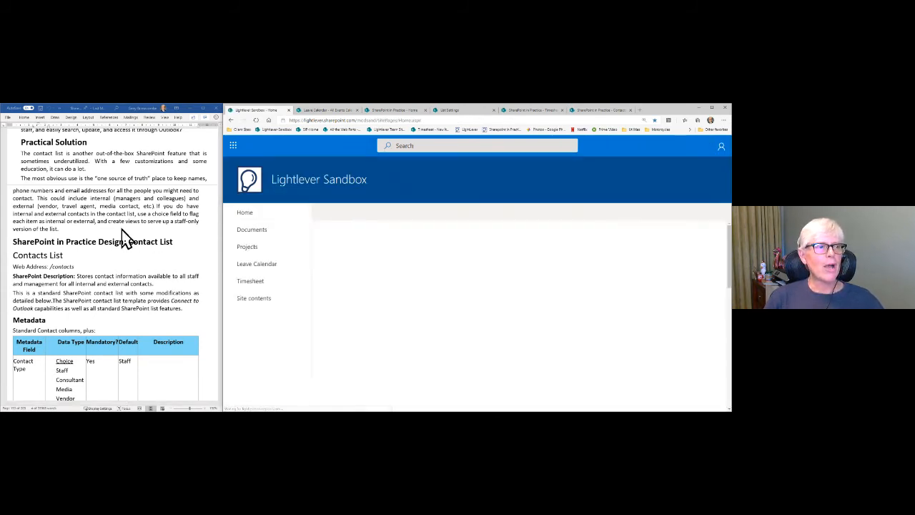
pyautogui.scroll(-3, 123, 236)
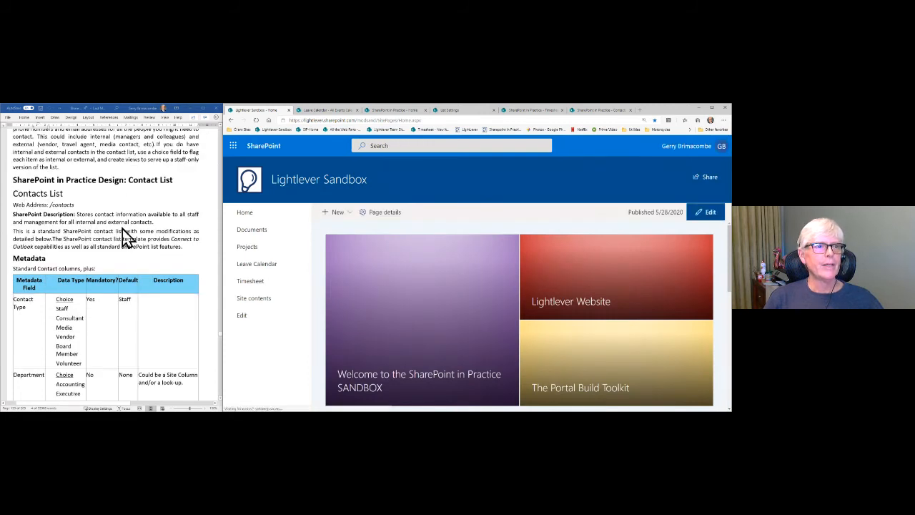
pyautogui.scroll(-1, 123, 234)
pyautogui.doubleClick(62, 183)
pyautogui.hotkey('ctrl', 'c')
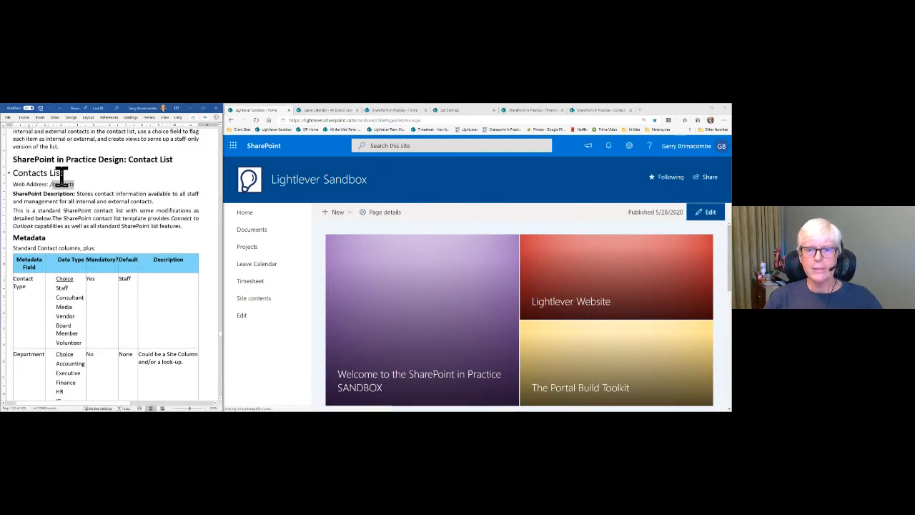
# Step: Add a Contacts app named Contacts to the Lightlever Sandbox site
pyautogui.click(351, 213)
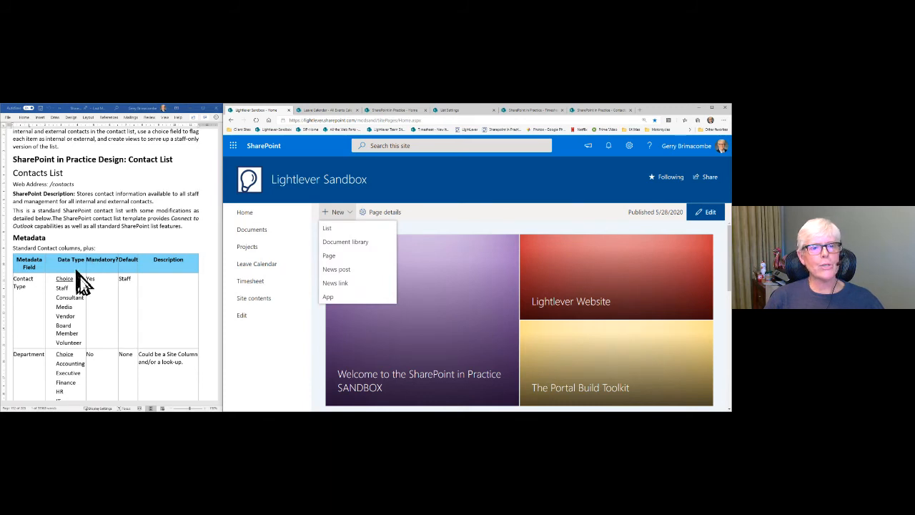
pyautogui.click(331, 296)
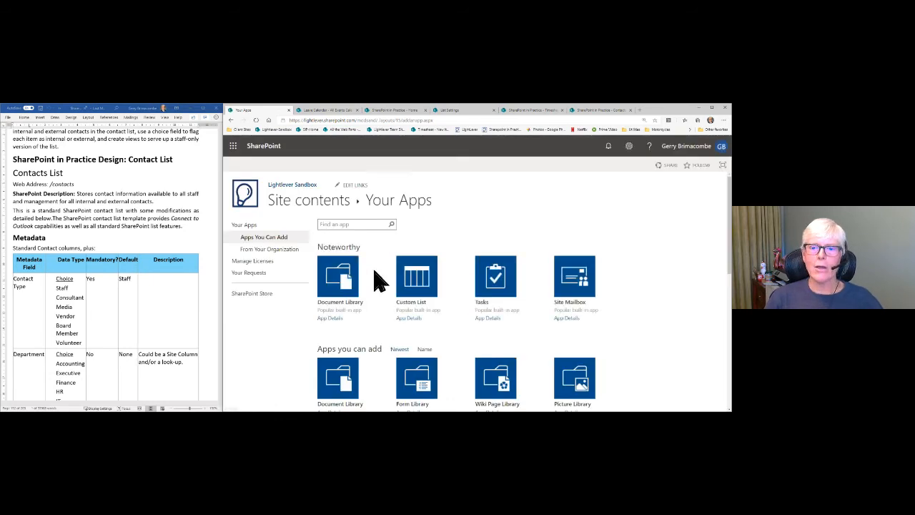
pyautogui.scroll(-5, 383, 286)
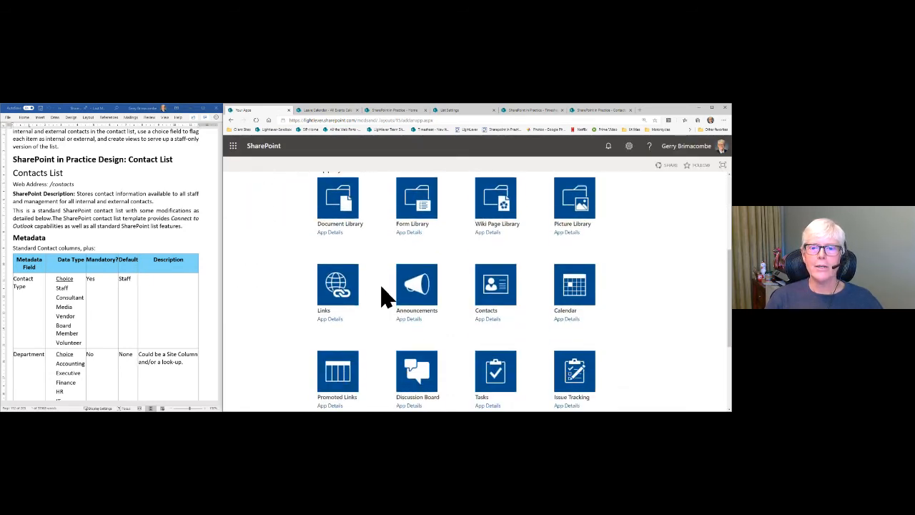
pyautogui.click(488, 296)
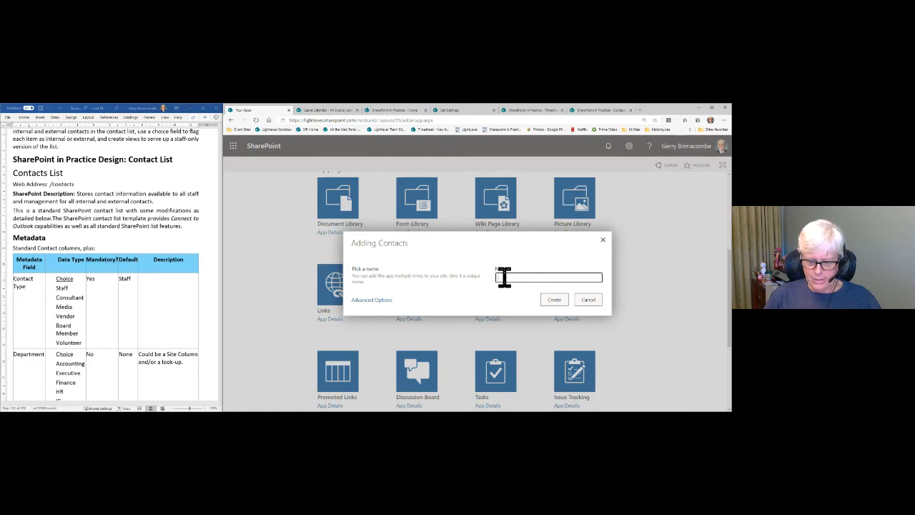
pyautogui.click(552, 303)
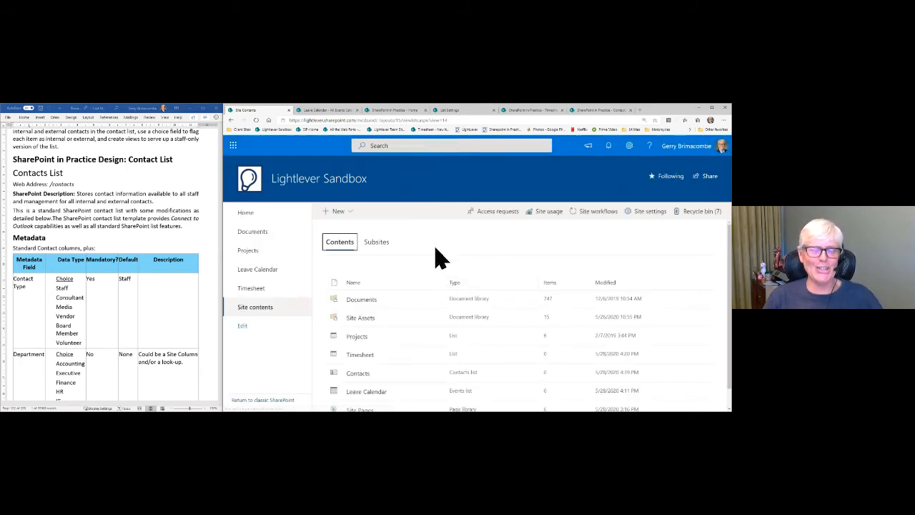
# Step: Open the new Contacts list and review the Contact Type and Department metadata definitions in the design document
pyautogui.scroll(-1, 434, 248)
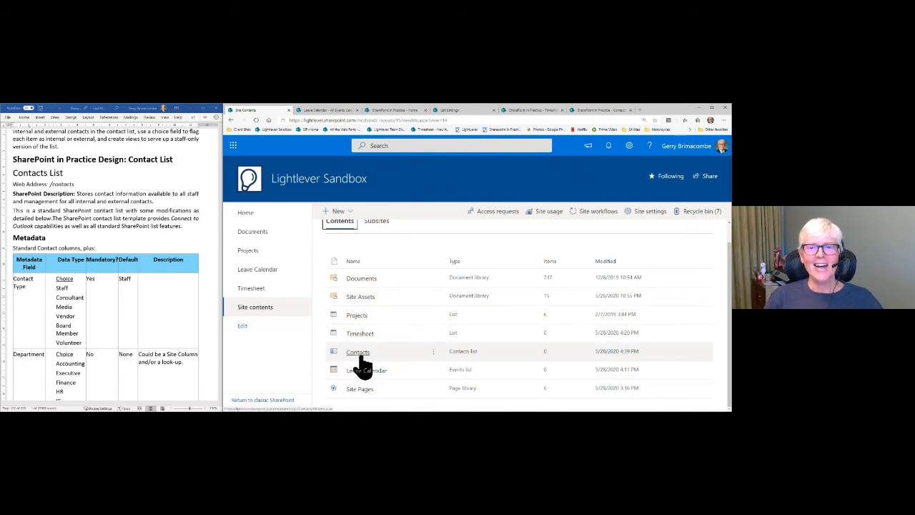
pyautogui.click(361, 357)
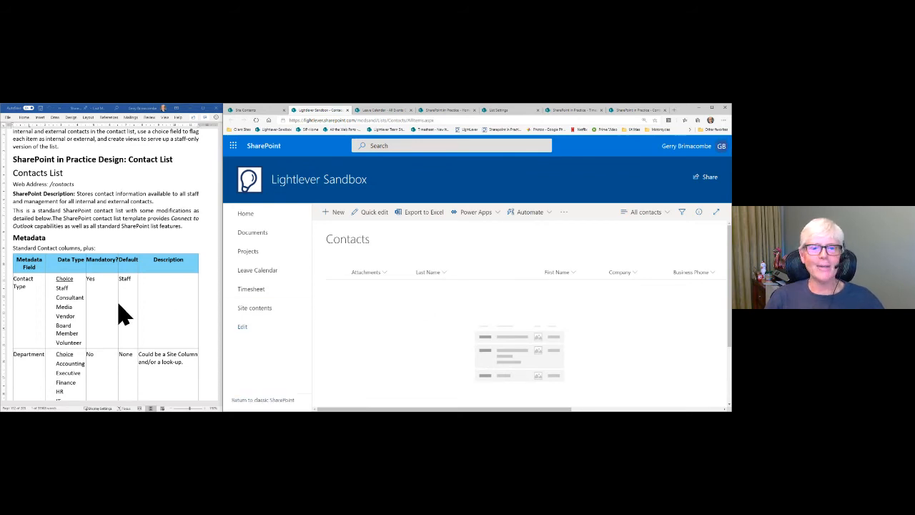
pyautogui.scroll(-1, 143, 300)
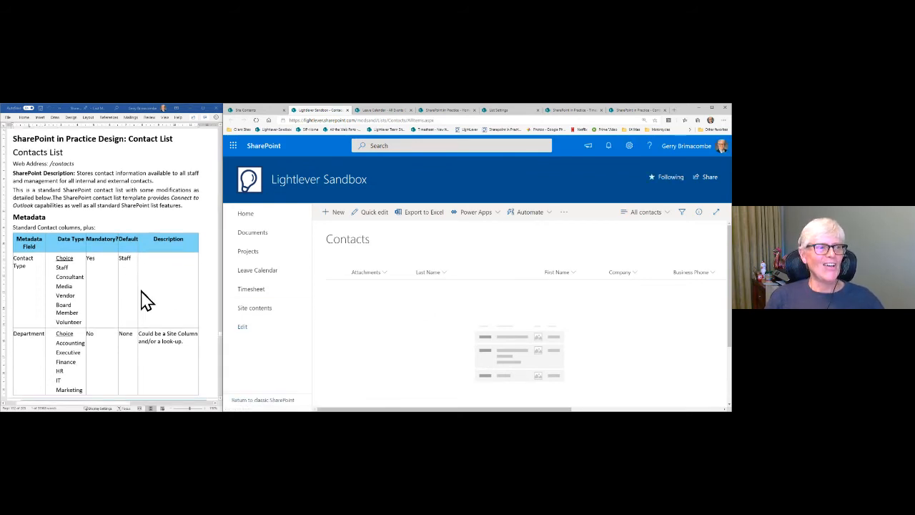
pyautogui.scroll(-1, 143, 300)
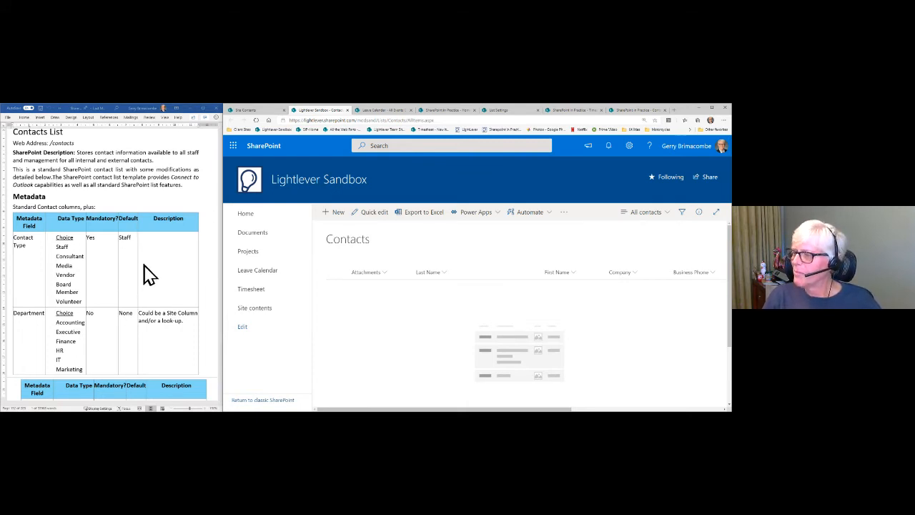
pyautogui.scroll(-1, 148, 273)
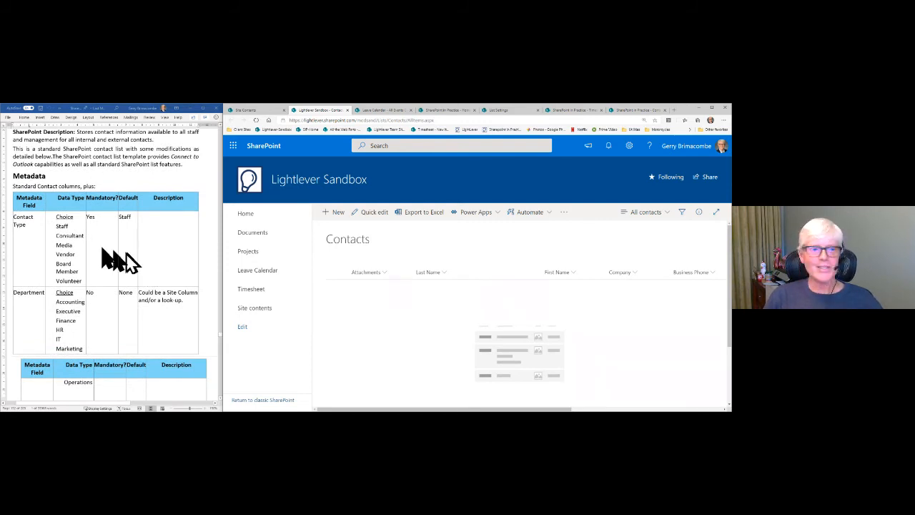
pyautogui.click(58, 230)
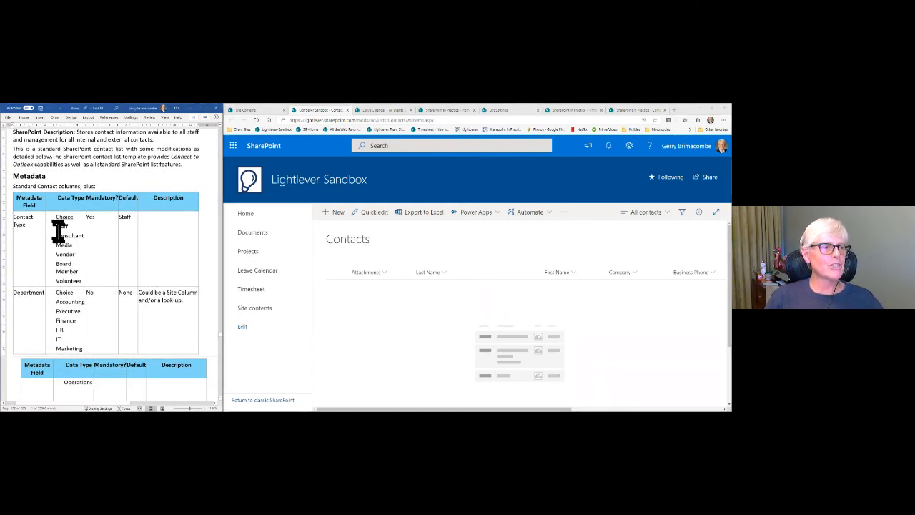
pyautogui.moveTo(58, 231); pyautogui.dragTo(81, 279)
pyautogui.click(21, 225)
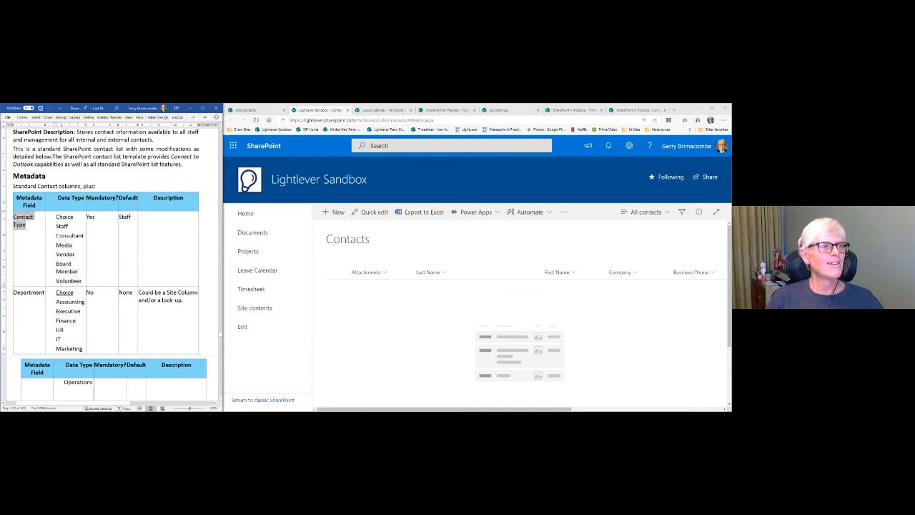
pyautogui.hotkey('ctrl', 'v')
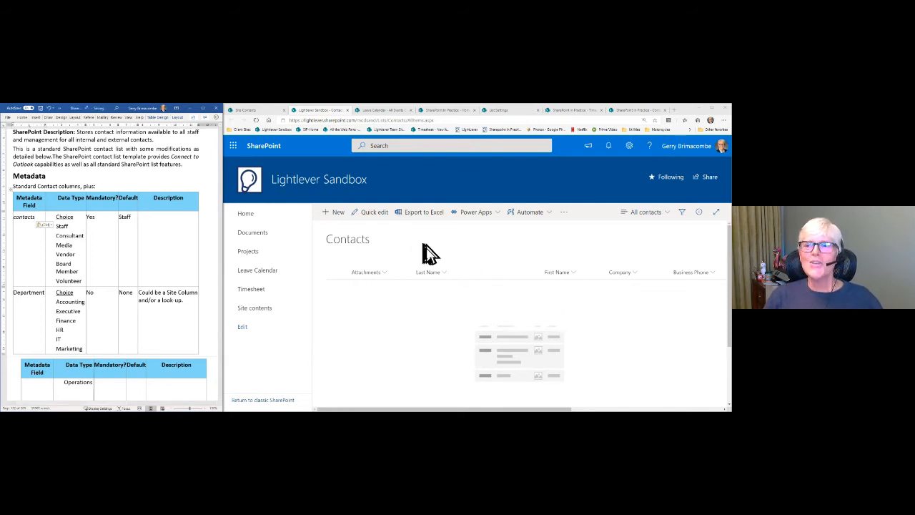
# Step: Open the Contacts list's settings and restore the Contact Type field name in the document's metadata table
pyautogui.click(631, 148)
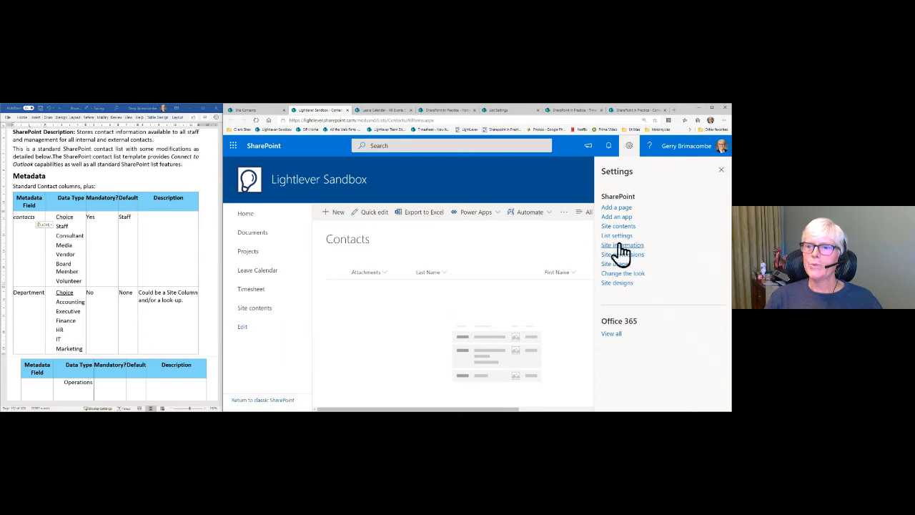
pyautogui.click(617, 236)
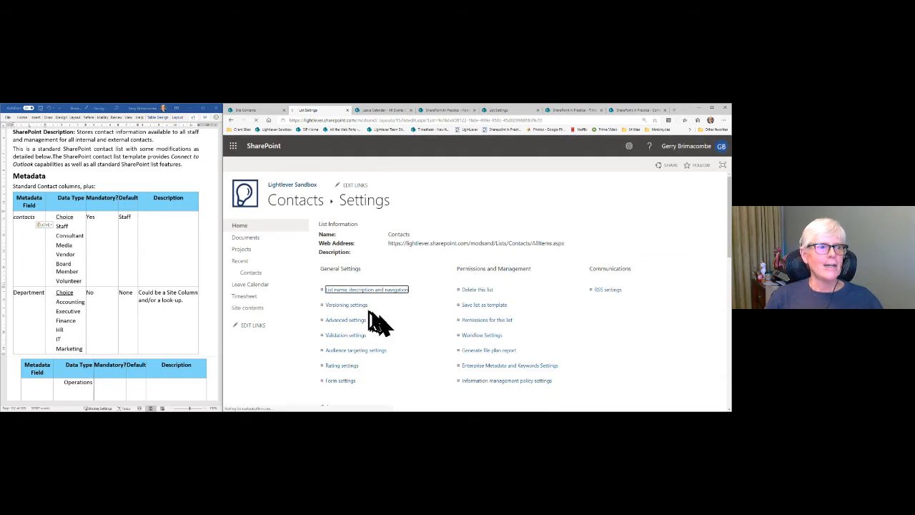
pyautogui.click(125, 259)
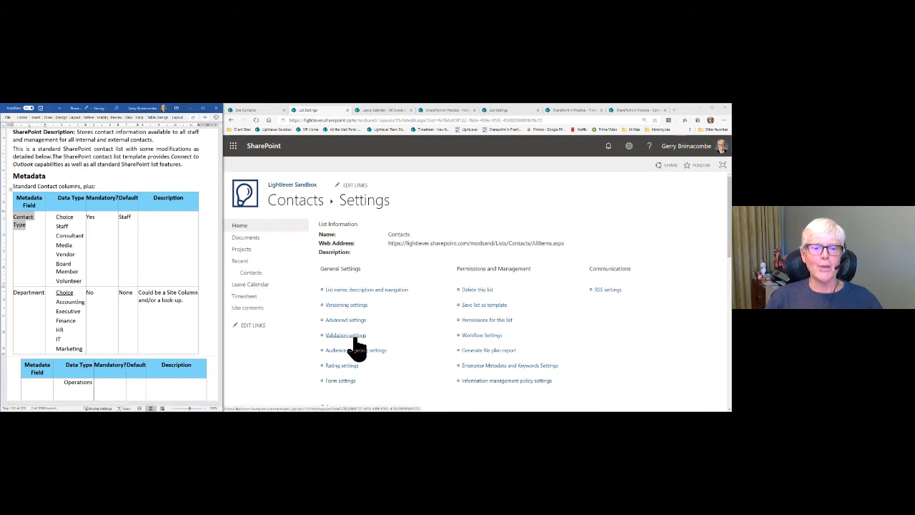
# Step: Start a new column in the Contacts list named Contact Type, with Choice as its information type
pyautogui.scroll(-8, 357, 349)
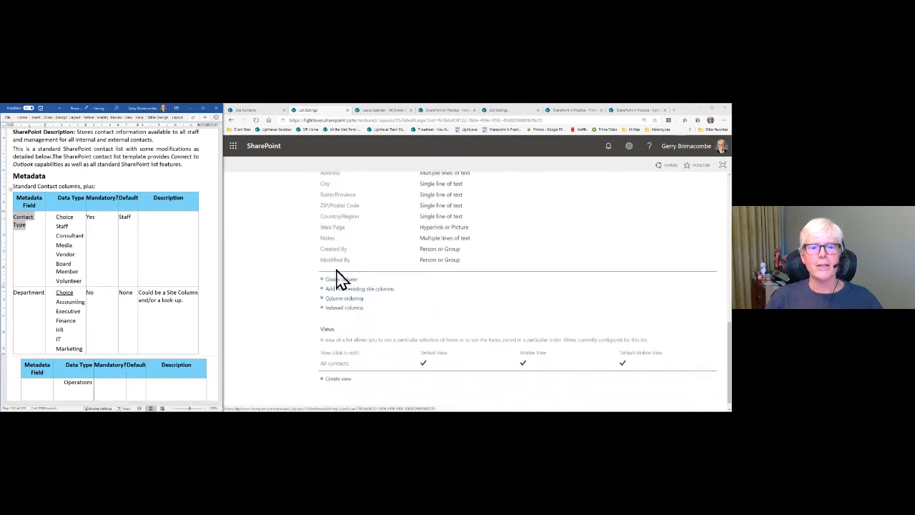
pyautogui.click(337, 279)
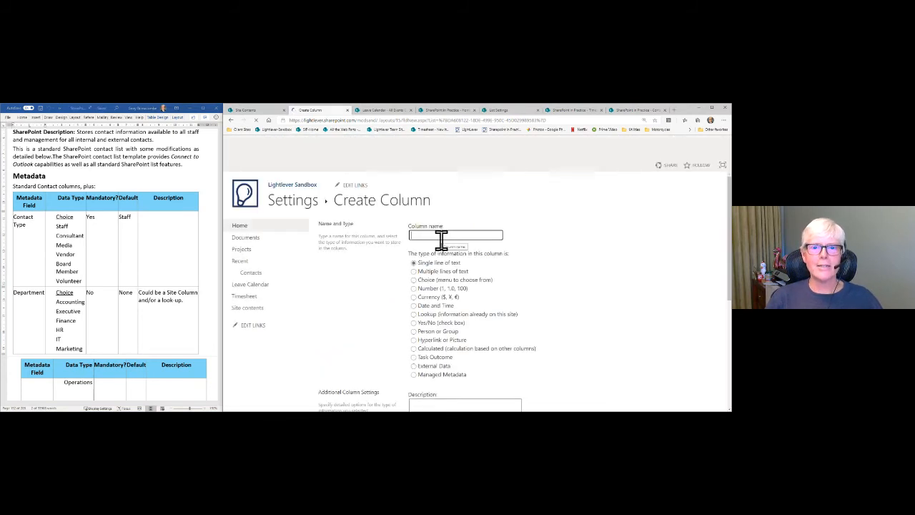
pyautogui.write('Contact Type')
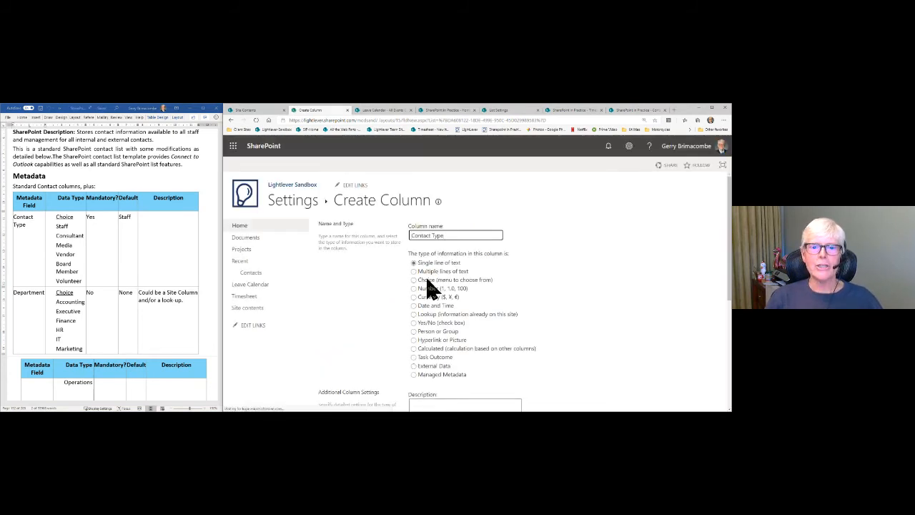
pyautogui.click(430, 279)
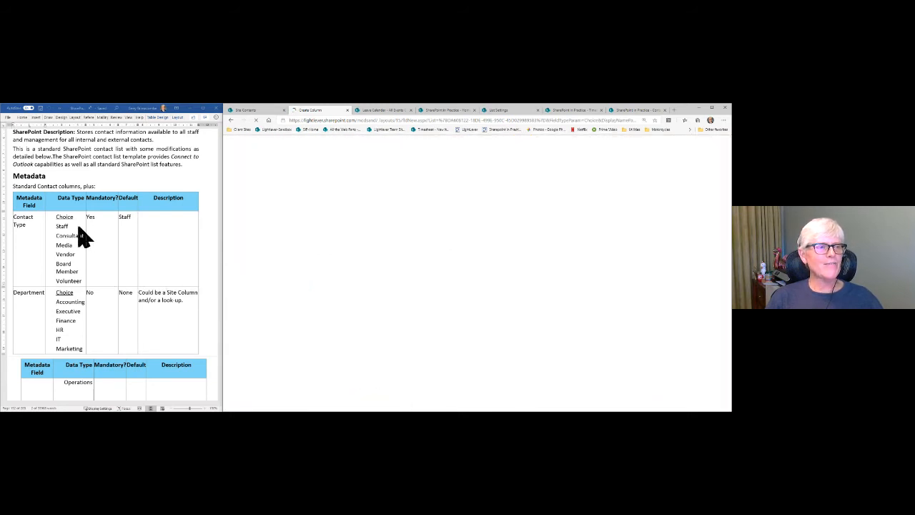
# Step: Replace the placeholder choices with Staff, Consultant, Media, Vendor, Board Member and Volunteer copied from the document's Contact Type row
pyautogui.moveTo(13, 216); pyautogui.dragTo(88, 279)
pyautogui.hotkey('ctrl', 'c')
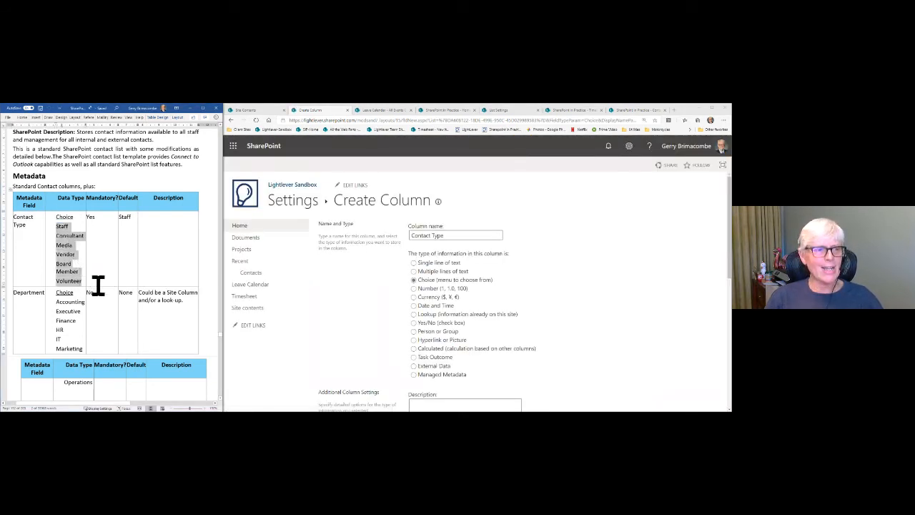
pyautogui.scroll(-4, 425, 368)
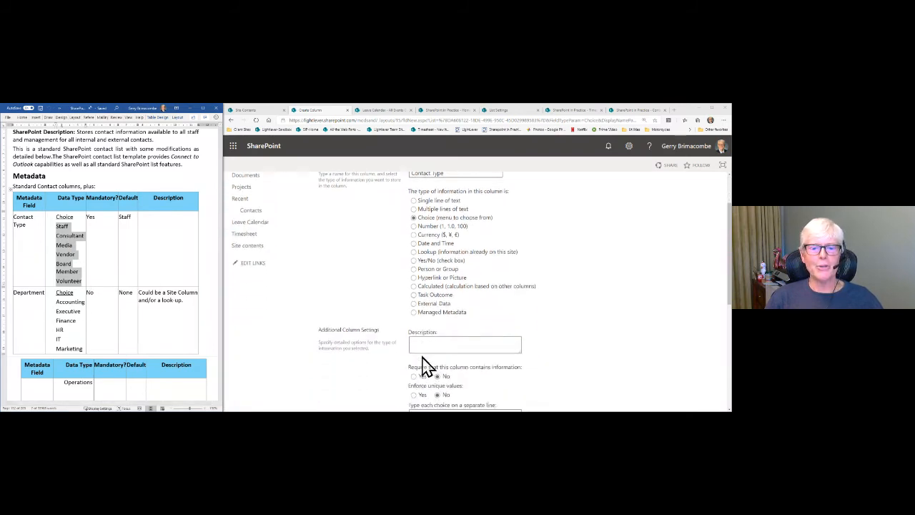
pyautogui.moveTo(455, 342); pyautogui.dragTo(409, 333)
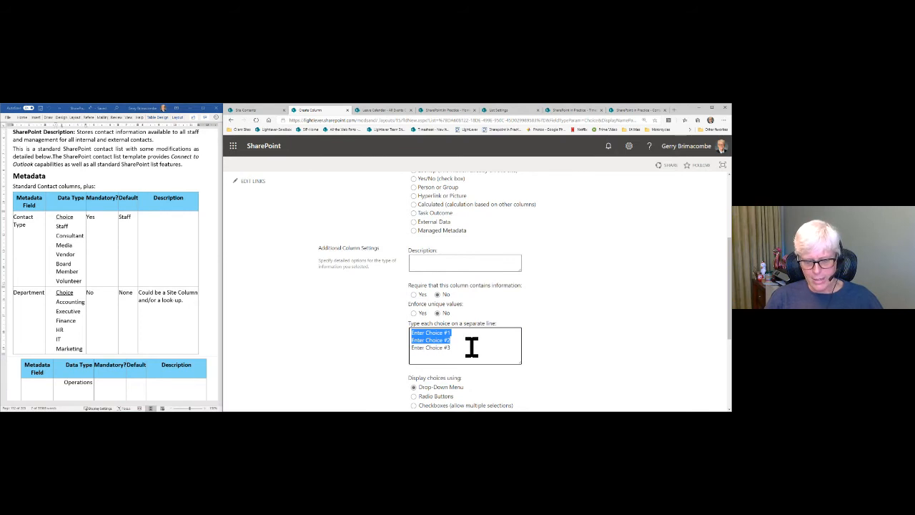
pyautogui.hotkey('ctrl', 'v')
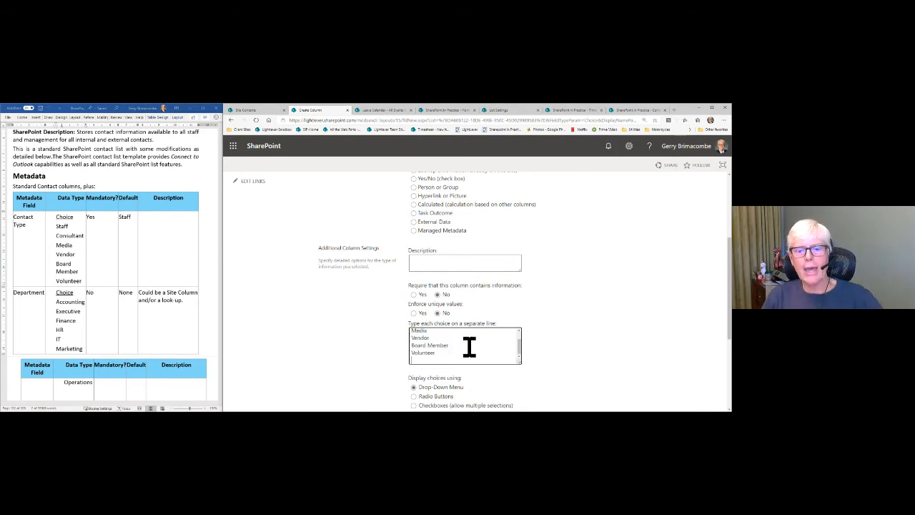
# Step: Make the Contact Type column required, set its default value to Staff, and save the column
pyautogui.scroll(-2, 468, 347)
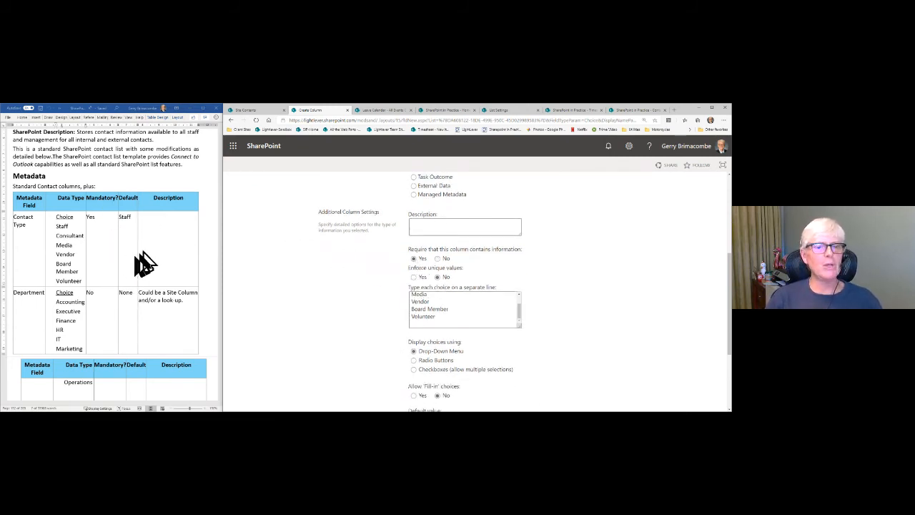
pyautogui.scroll(-3, 604, 311)
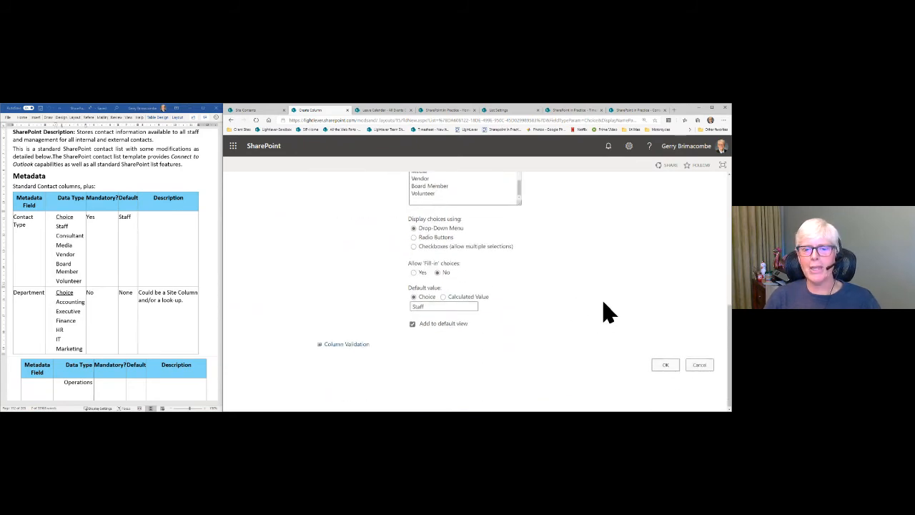
pyautogui.click(661, 366)
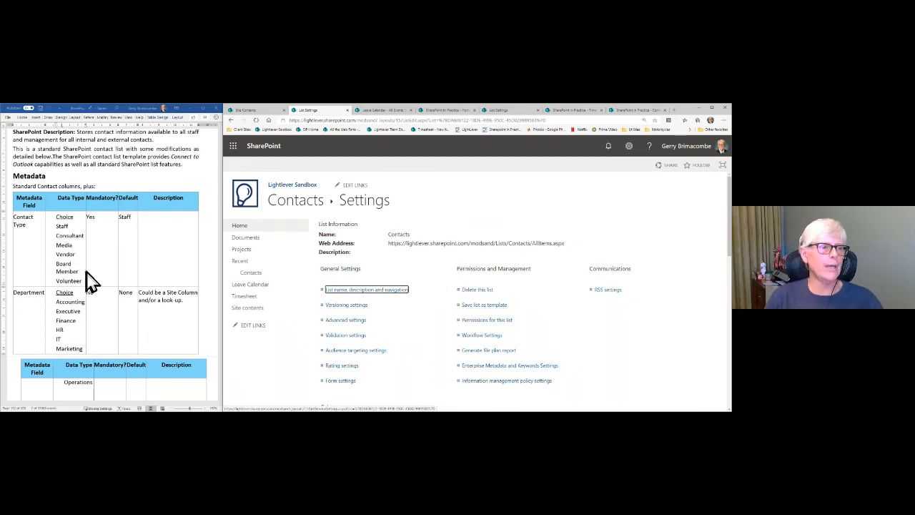
# Step: Review the Department and Staff Location field definitions in the document's metadata table
pyautogui.scroll(-2, 90, 277)
pyautogui.scroll(-3, 36, 251)
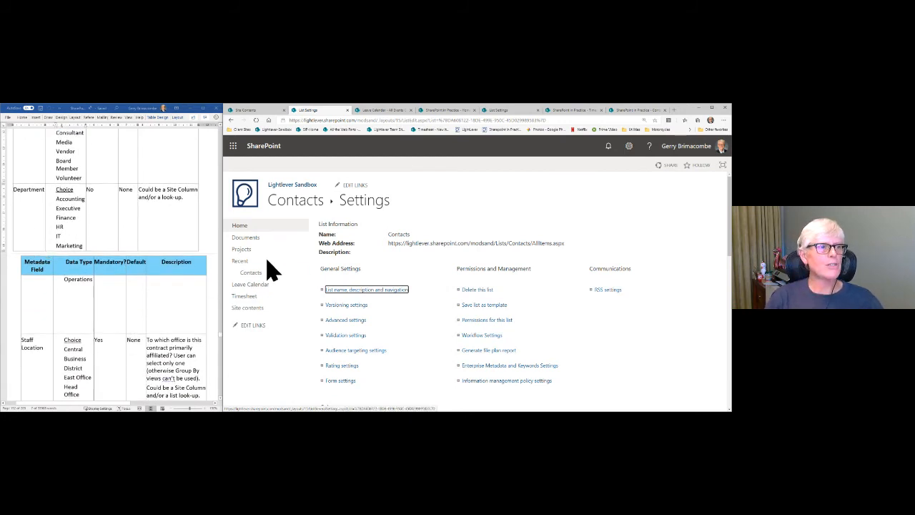
pyautogui.scroll(-2, 114, 265)
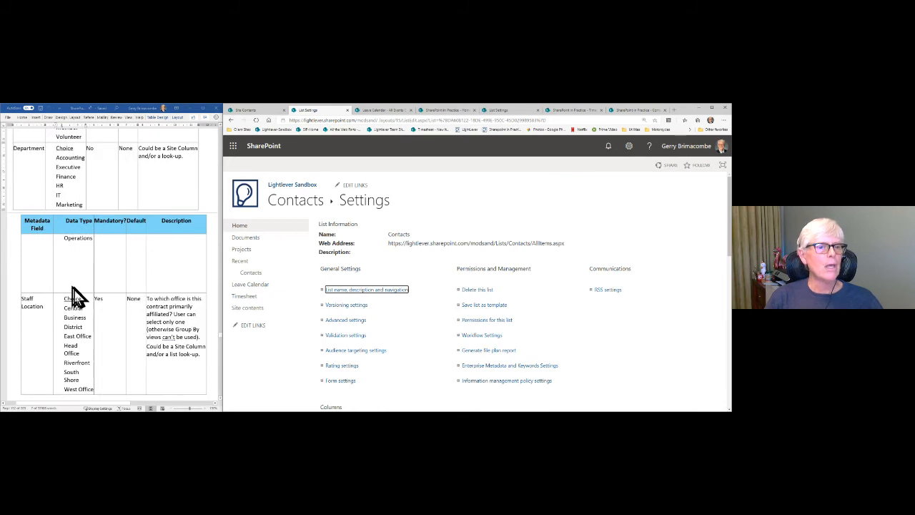
# Step: Start a new column in the Contacts list named Staff Location, copied from the document, with Choice as its information type
pyautogui.click(44, 303)
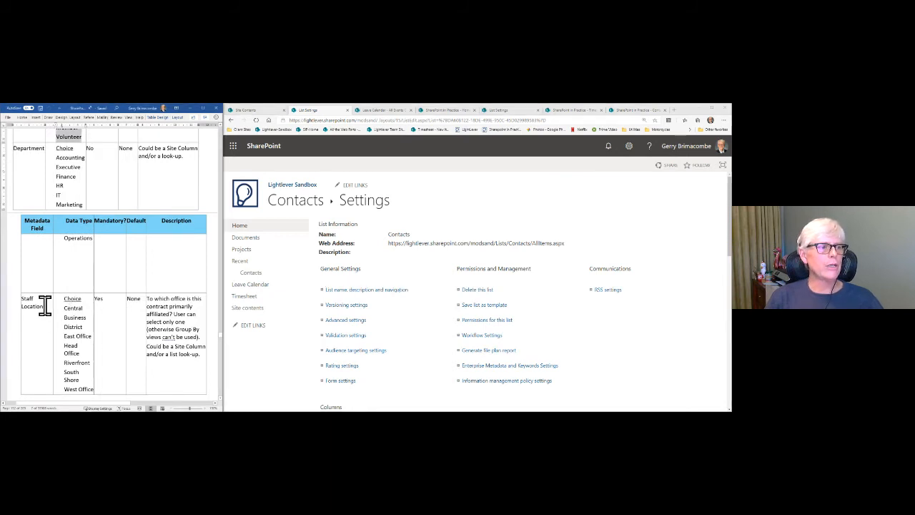
pyautogui.moveTo(45, 305); pyautogui.dragTo(9, 311)
pyautogui.hotkey('ctrl', 'c')
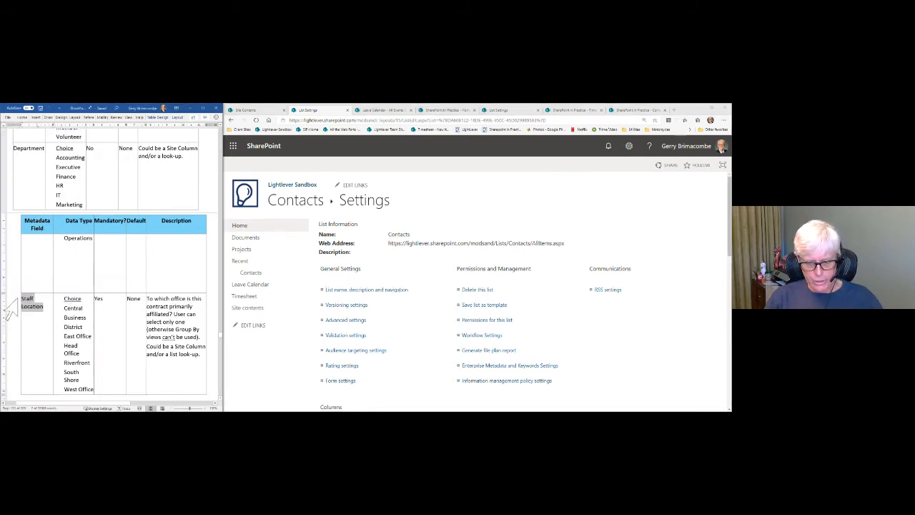
pyautogui.scroll(-5, 390, 341)
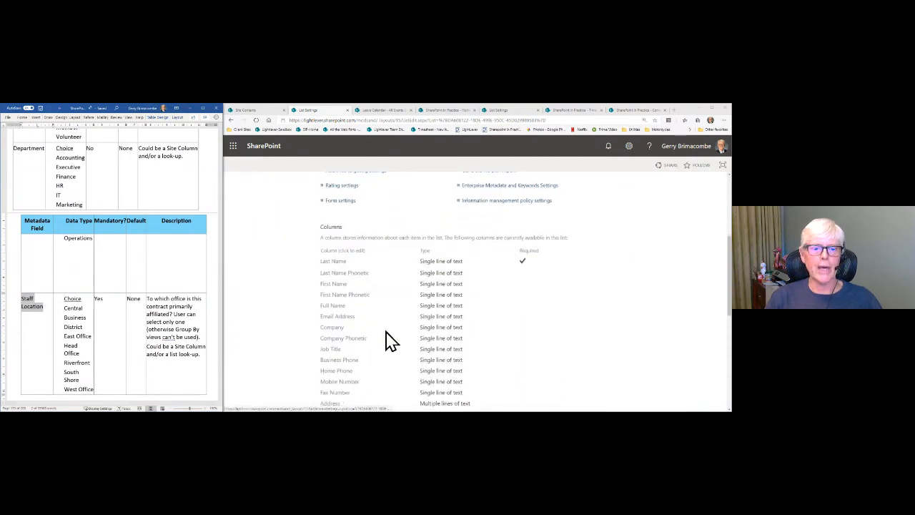
pyautogui.scroll(-2, 389, 340)
pyautogui.click(341, 327)
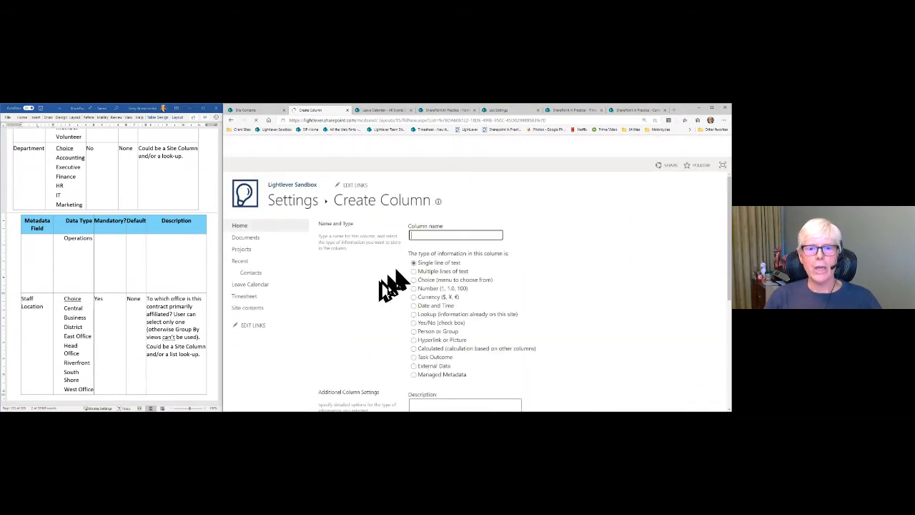
pyautogui.hotkey('ctrl', 'v')
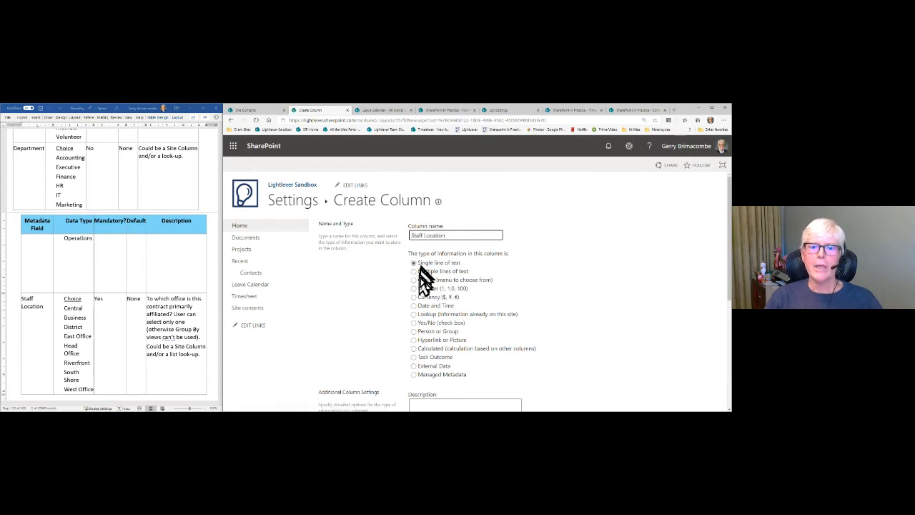
pyautogui.click(414, 279)
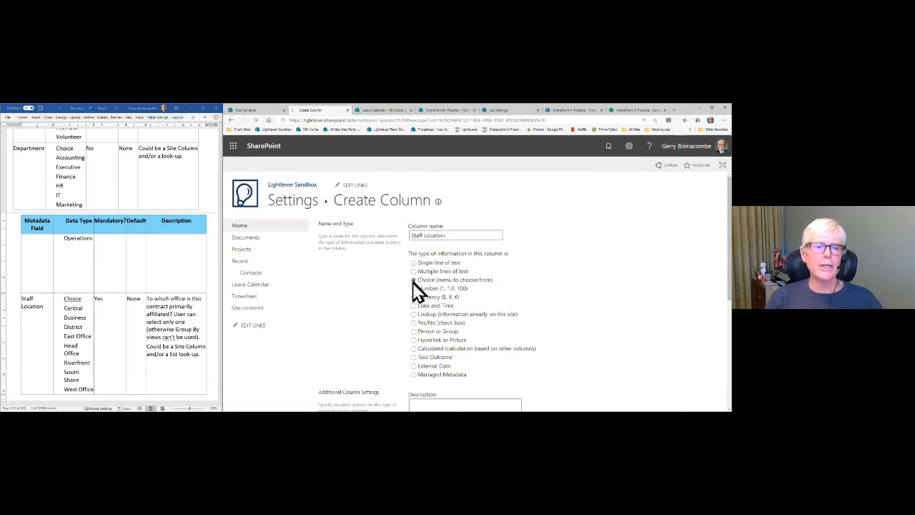
# Step: Replace the placeholder choices with the document's Staff Location values, from Central to West Office, and save the column
pyautogui.click(71, 329)
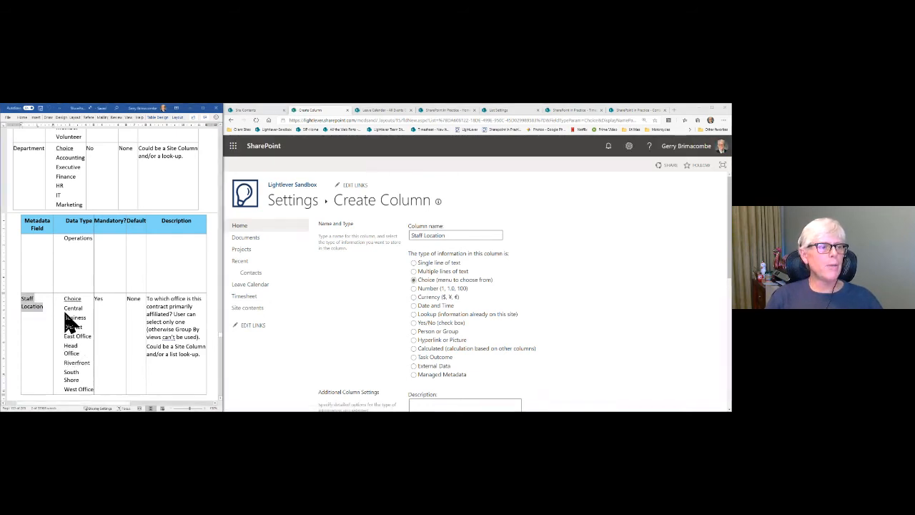
pyautogui.moveTo(65, 307); pyautogui.dragTo(93, 386)
pyautogui.hotkey('ctrl', 'c')
pyautogui.scroll(-1, 85, 337)
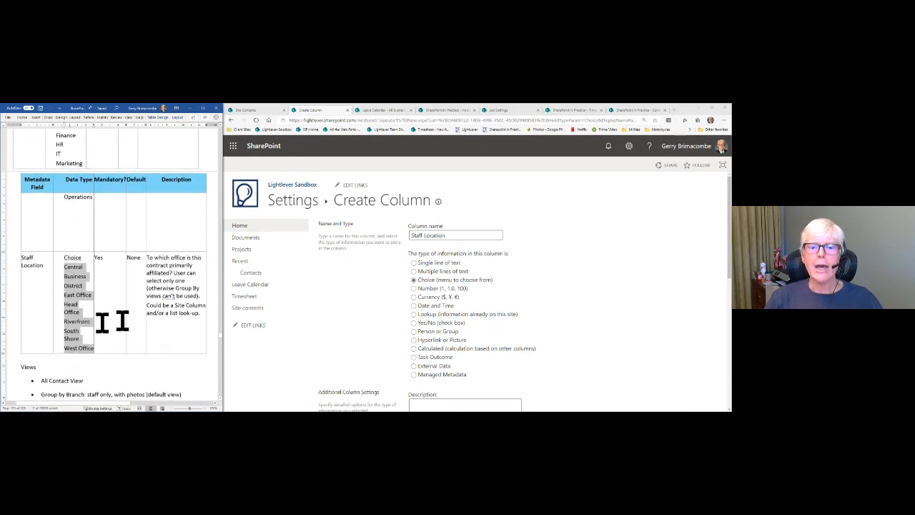
pyautogui.scroll(-2, 338, 278)
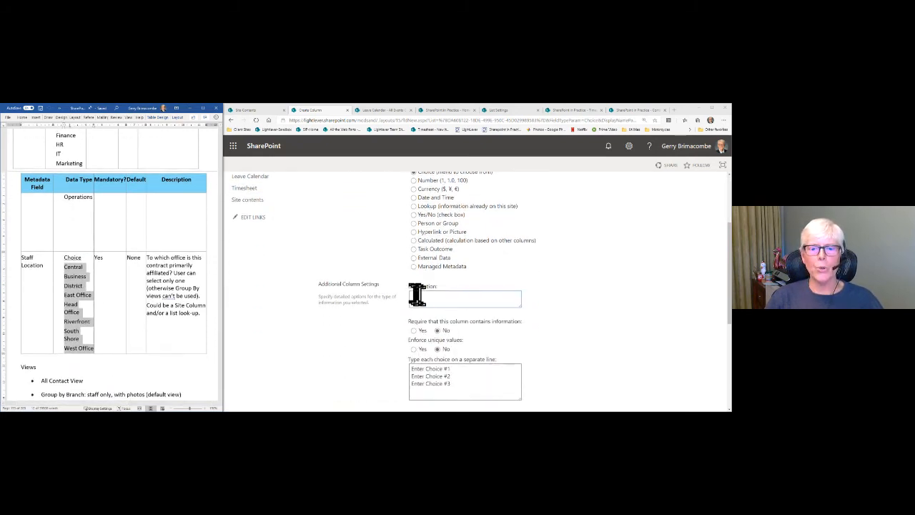
pyautogui.moveTo(453, 384); pyautogui.dragTo(418, 366)
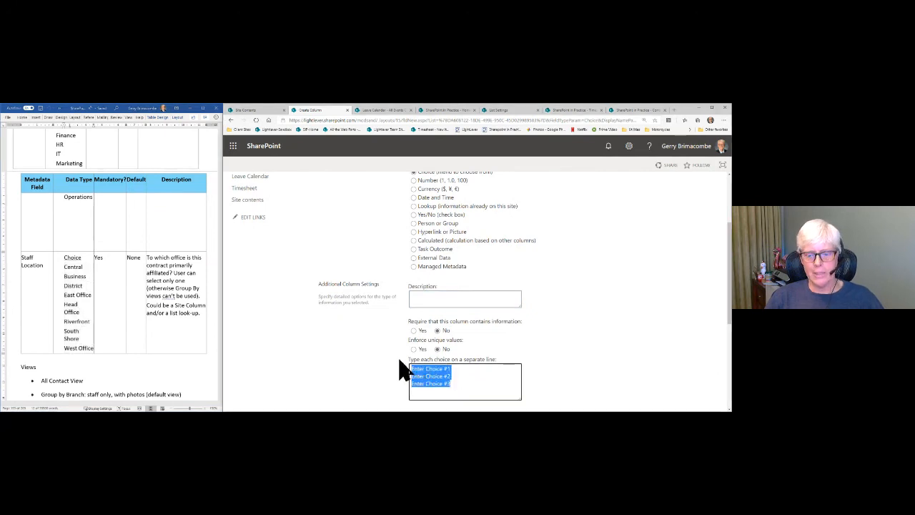
pyautogui.hotkey('ctrl', 'v')
pyautogui.scroll(-3, 400, 364)
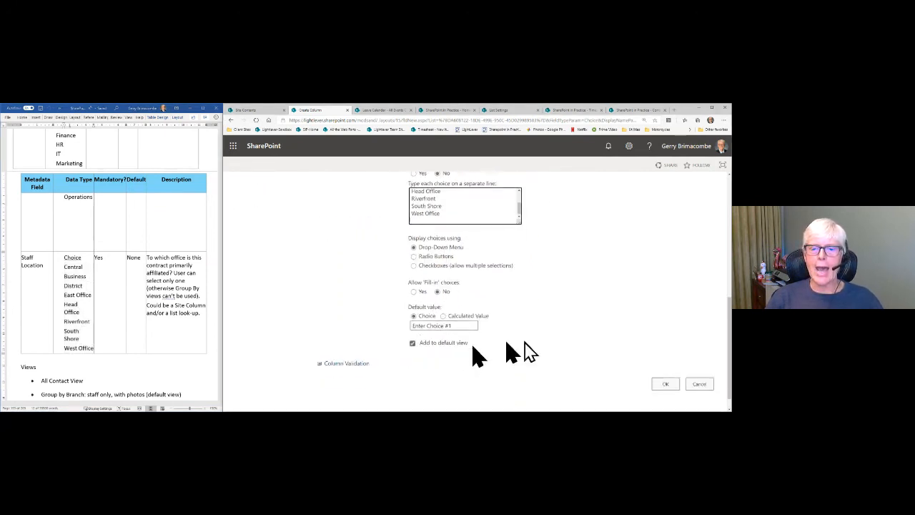
pyautogui.click(663, 366)
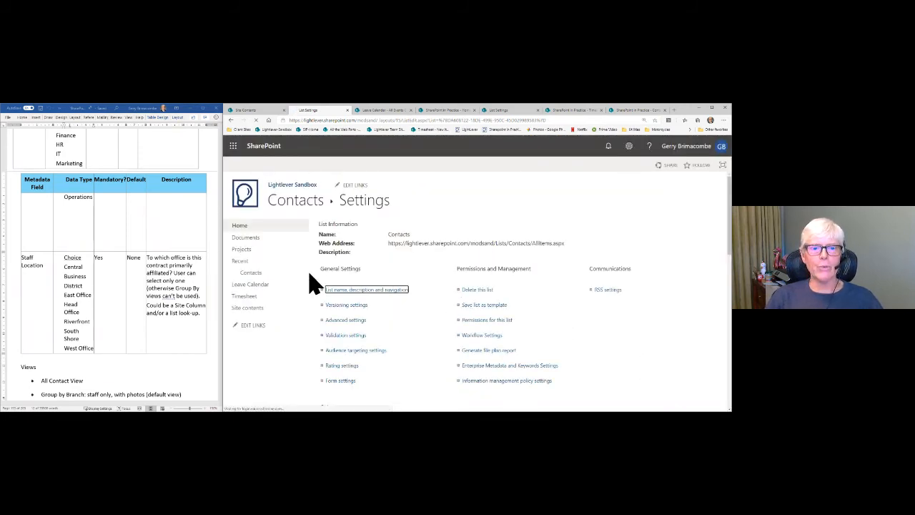
# Step: Review the sandbox Contacts list's columns and views in its settings, and look at the SharePoint in Practice Contacts list
pyautogui.scroll(-10, 307, 284)
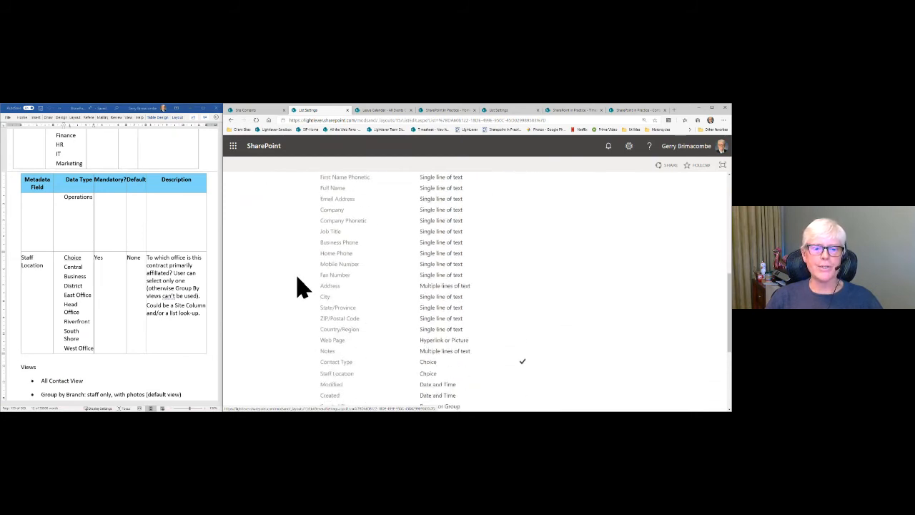
pyautogui.scroll(-1, 302, 286)
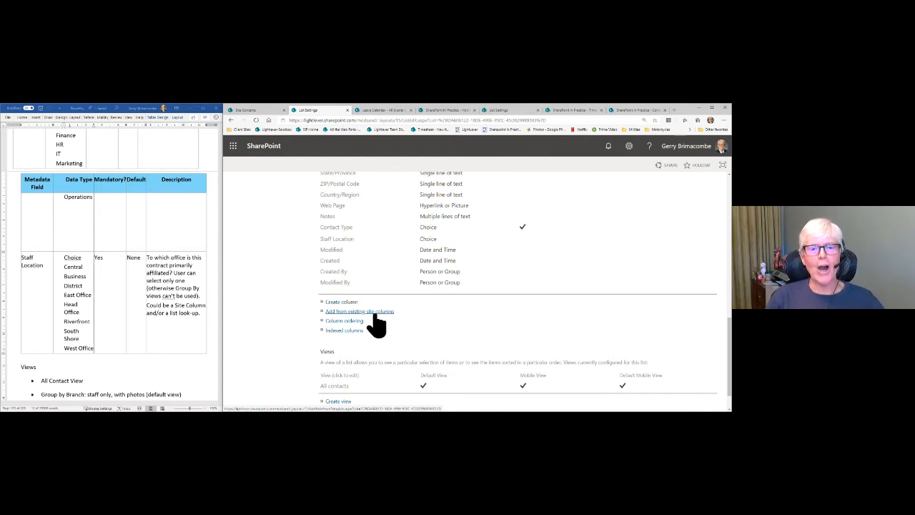
pyautogui.scroll(-1, 376, 314)
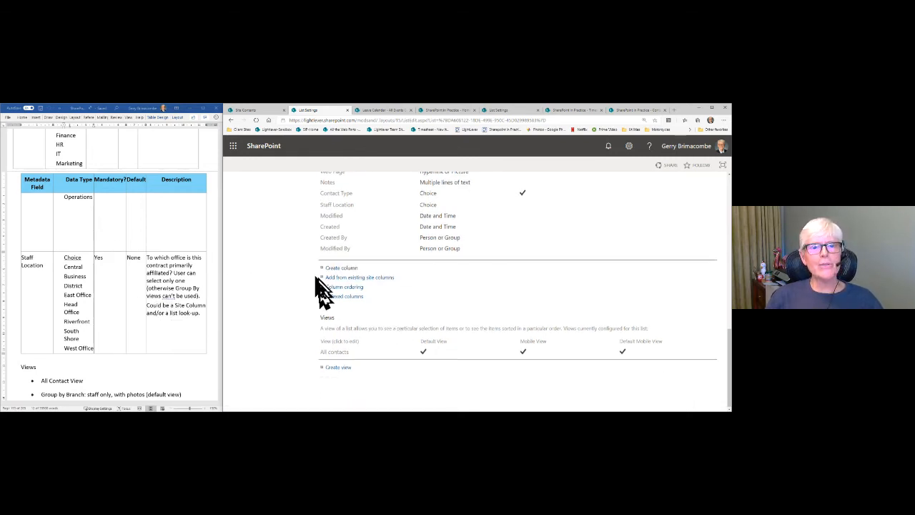
pyautogui.scroll(10, 325, 301)
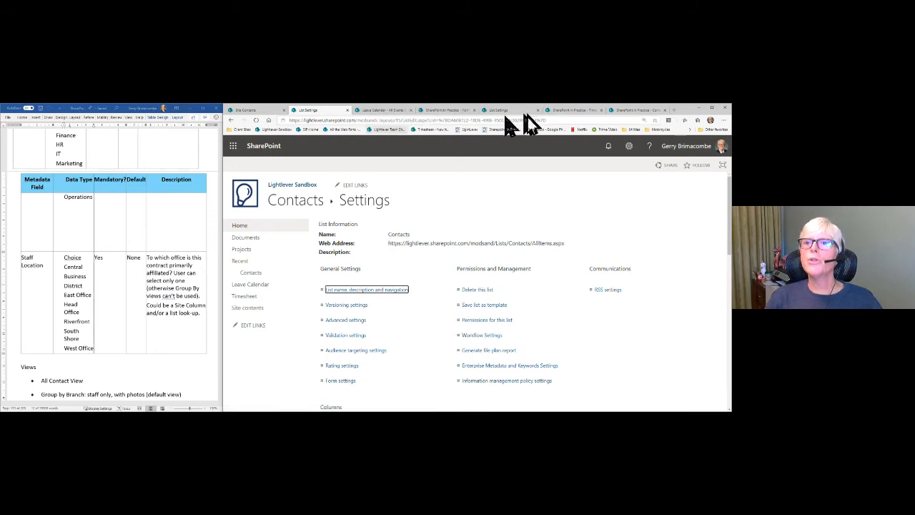
pyautogui.click(628, 111)
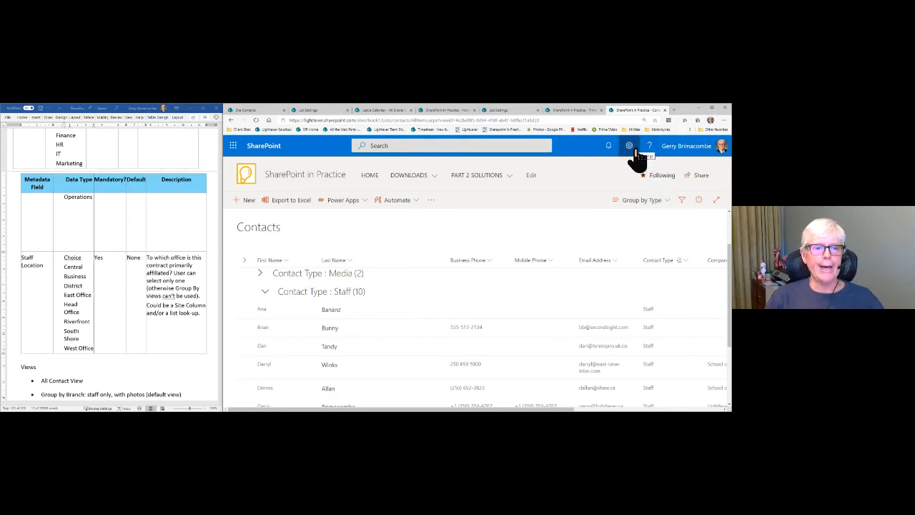
# Step: Open the Contacts list from the Lightlever Sandbox site contents and return it to classic SharePoint
pyautogui.click(255, 111)
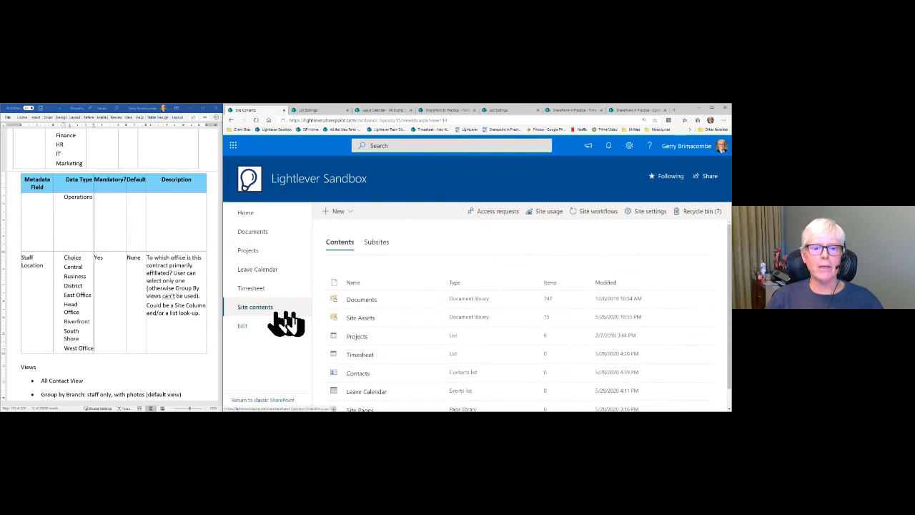
pyautogui.click(358, 373)
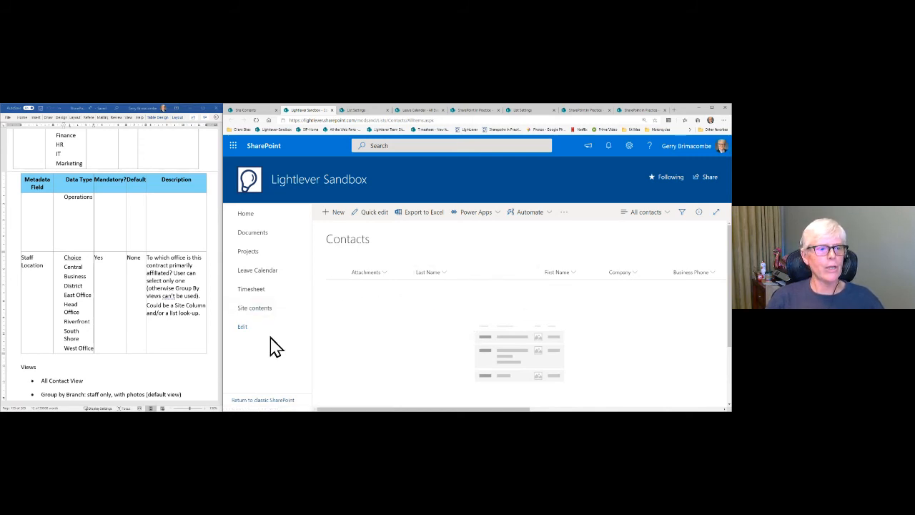
pyautogui.click(268, 402)
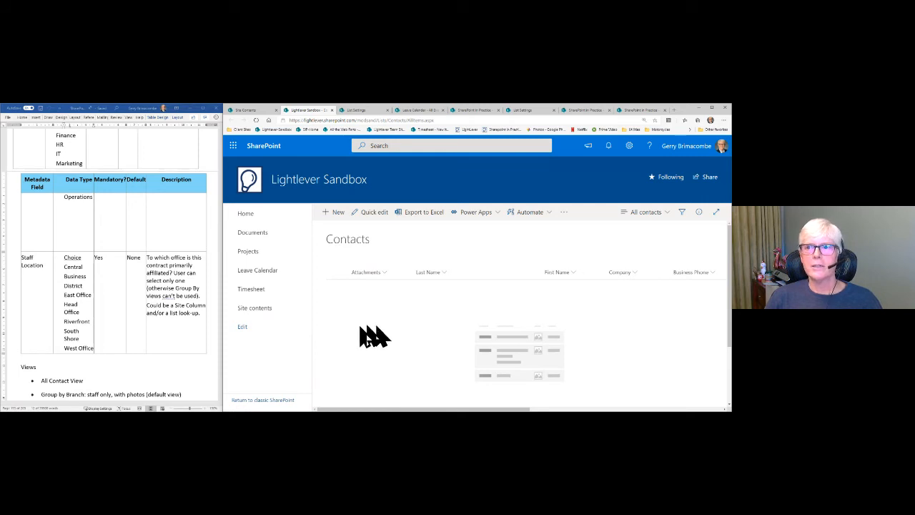
pyautogui.click(280, 401)
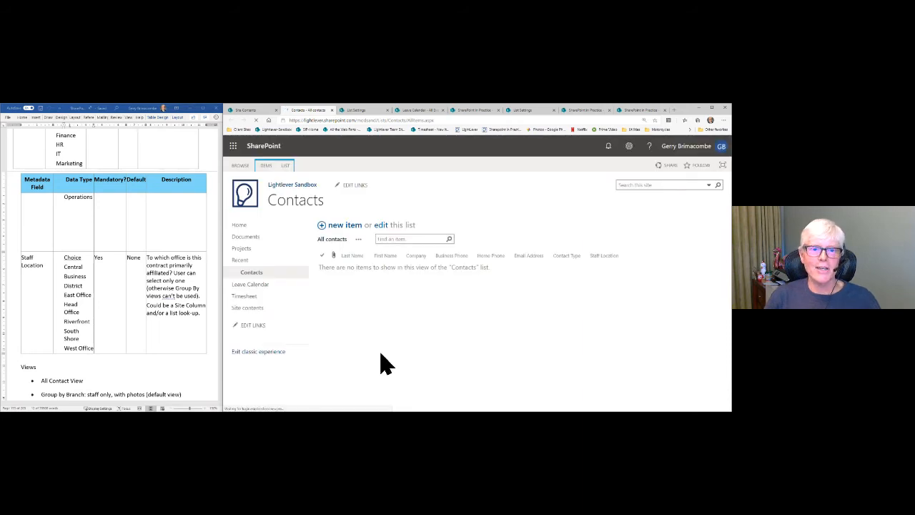
# Step: Connect the Contacts list to Outlook and allow the site to open the application
pyautogui.click(285, 165)
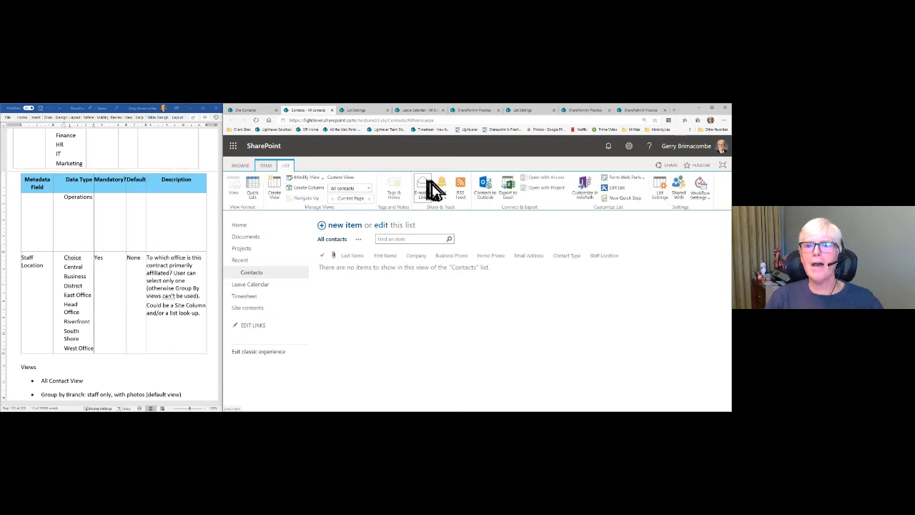
pyautogui.click(487, 192)
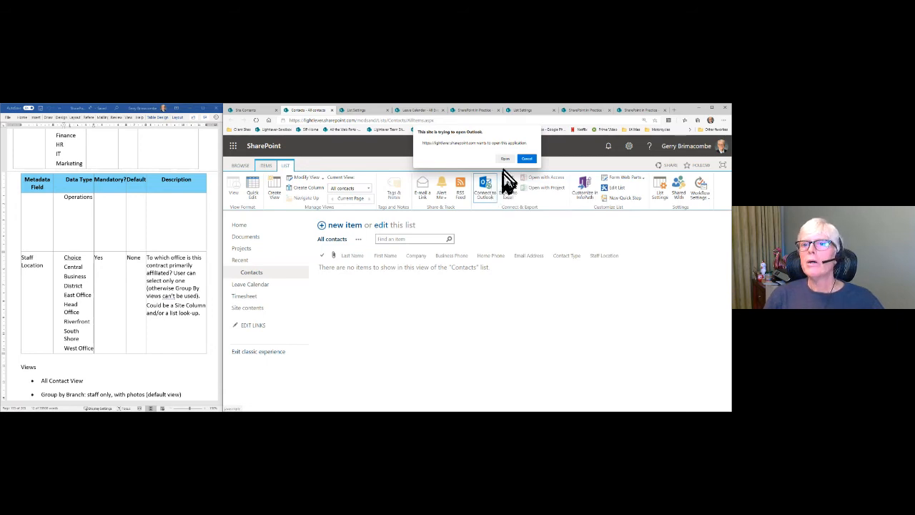
pyautogui.click(504, 159)
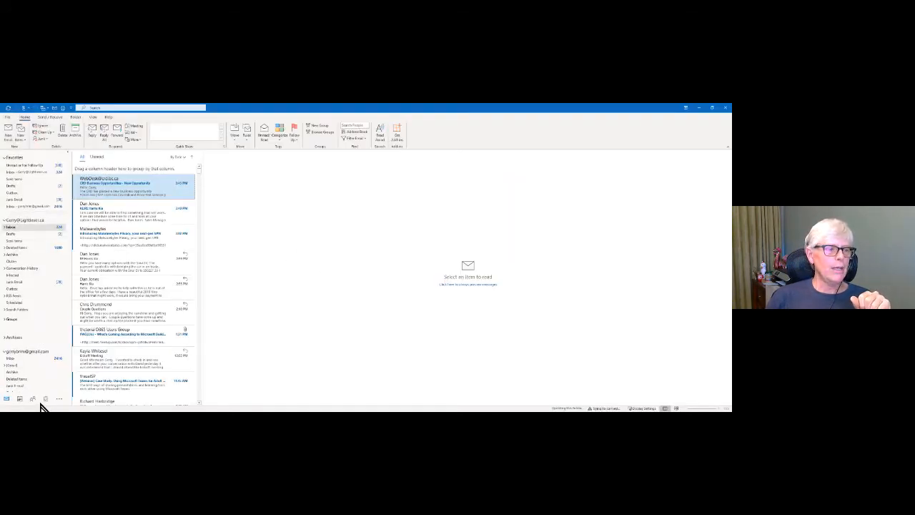
# Step: Check Outlook's contact folders for the connected list, including Sample Contacts under Other Contacts
pyautogui.moveTo(34, 400)
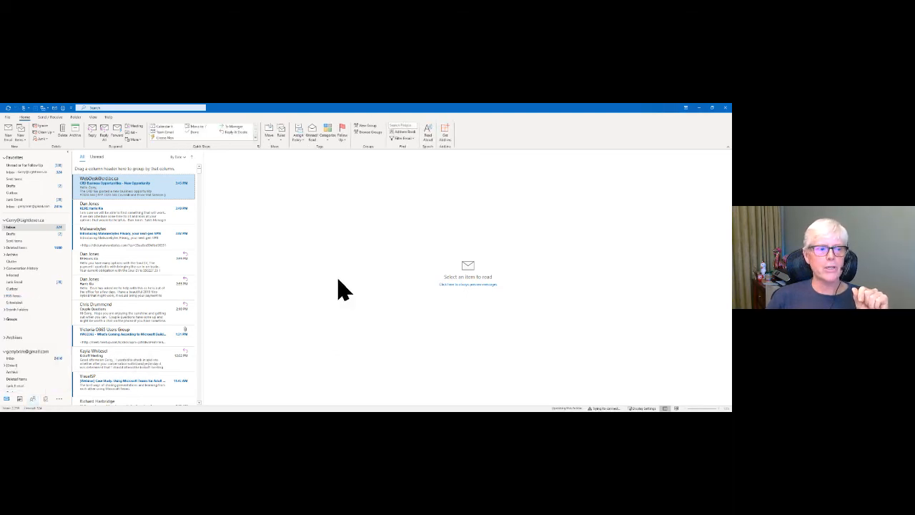
pyautogui.click(33, 398)
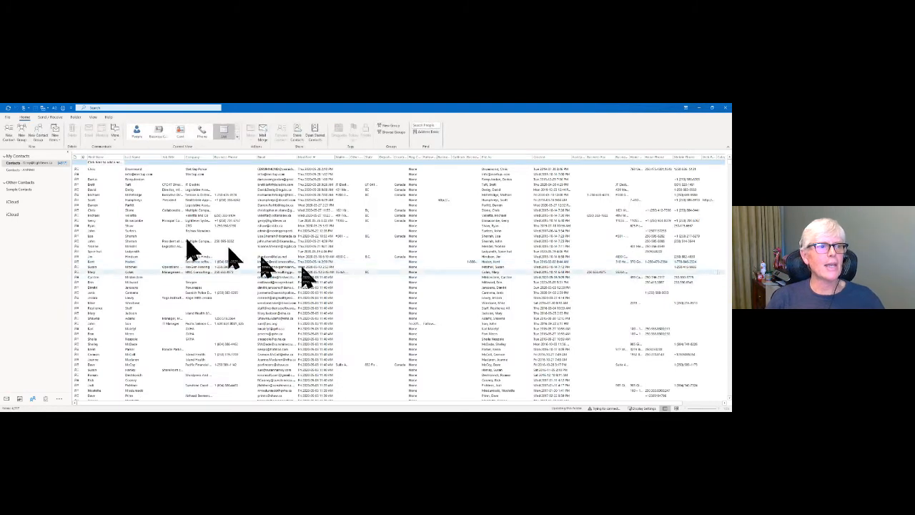
pyautogui.click(21, 190)
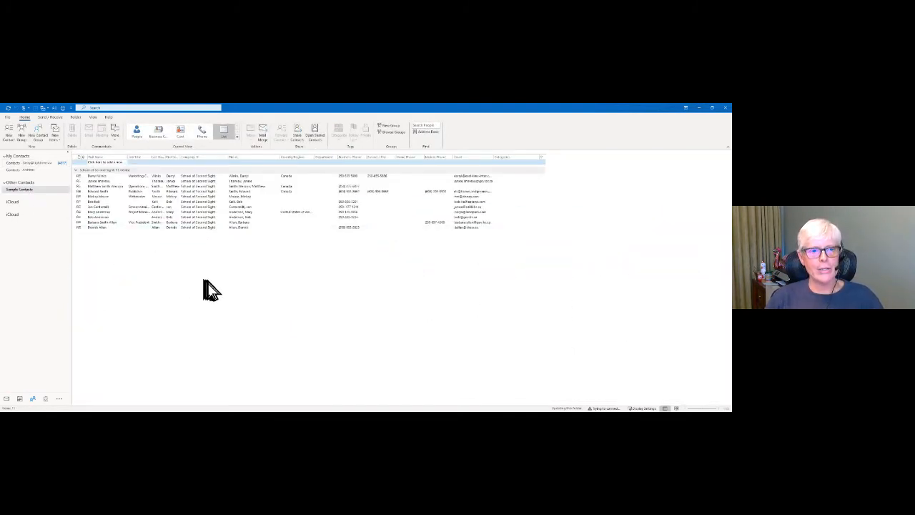
# Step: Return to the SharePoint Contacts list and try to connect it to Outlook again, allowing the application to open
pyautogui.hotkey('alt', 'Tab')
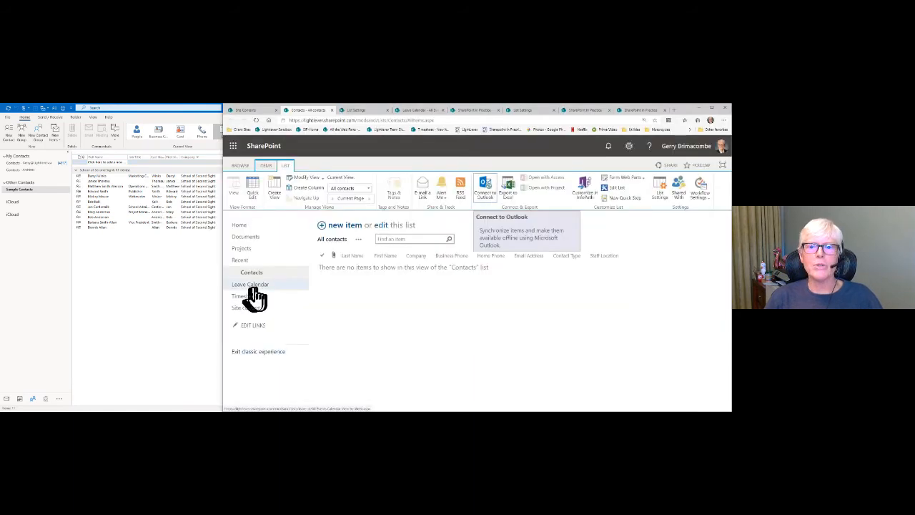
pyautogui.click(484, 191)
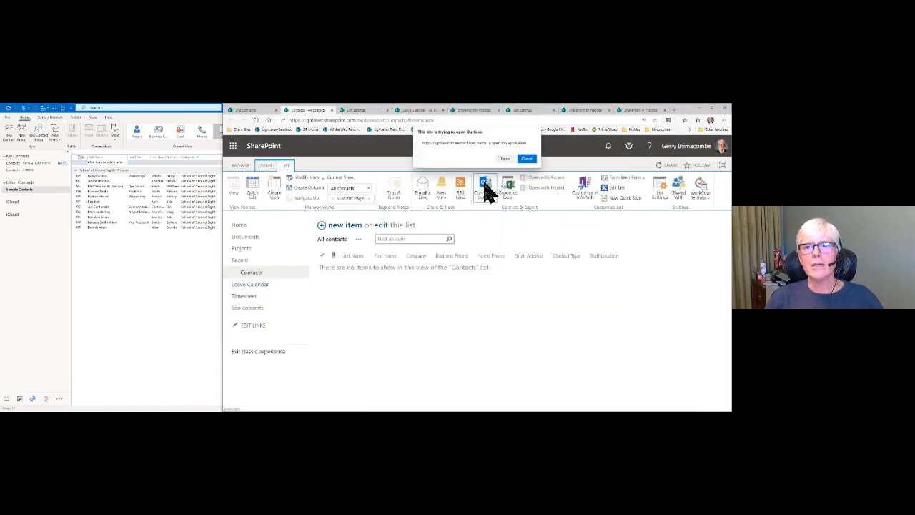
pyautogui.click(501, 159)
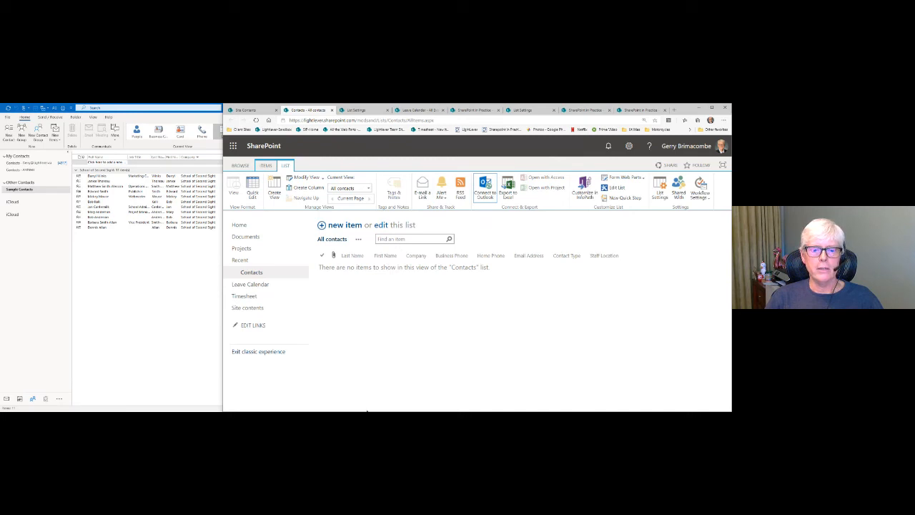
# Step: Switch to Outlook and move its window down from full screen so the SharePoint list can be seen as well
pyautogui.hotkey('alt', 'Tab')
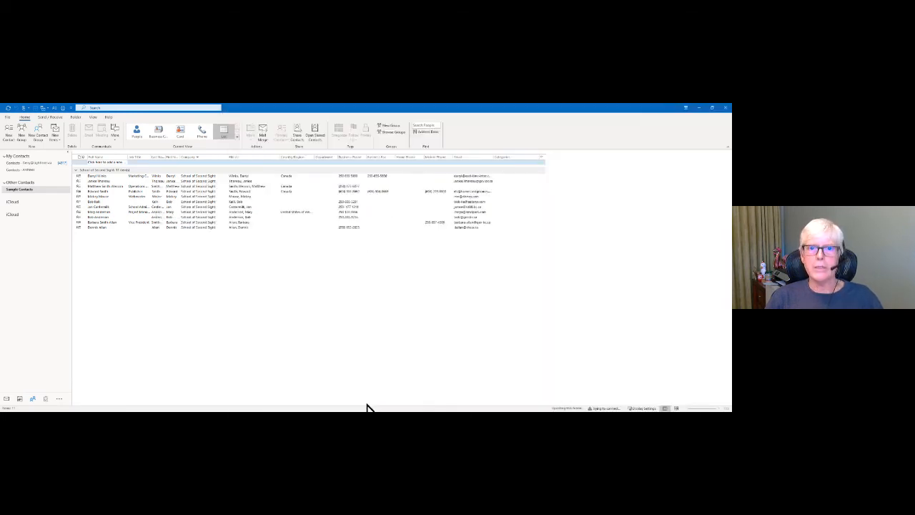
pyautogui.hotkey('alt', 'Tab')
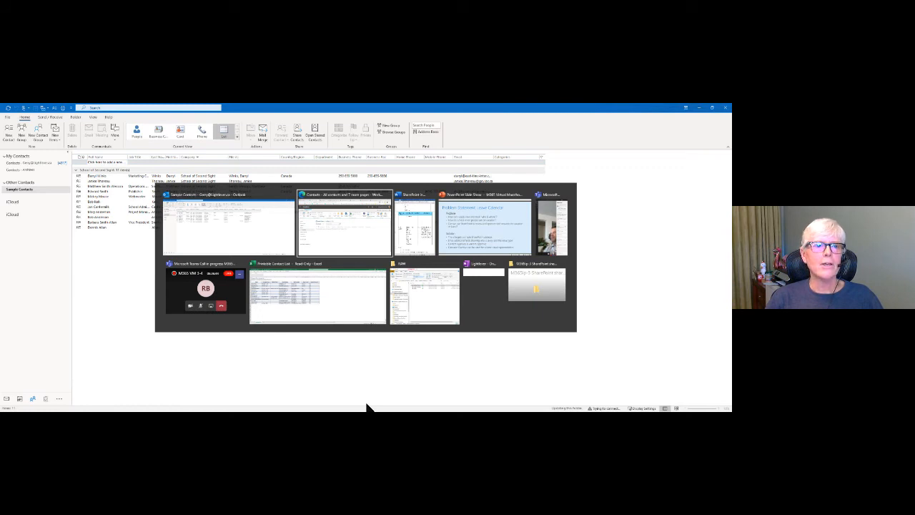
pyautogui.click(249, 237)
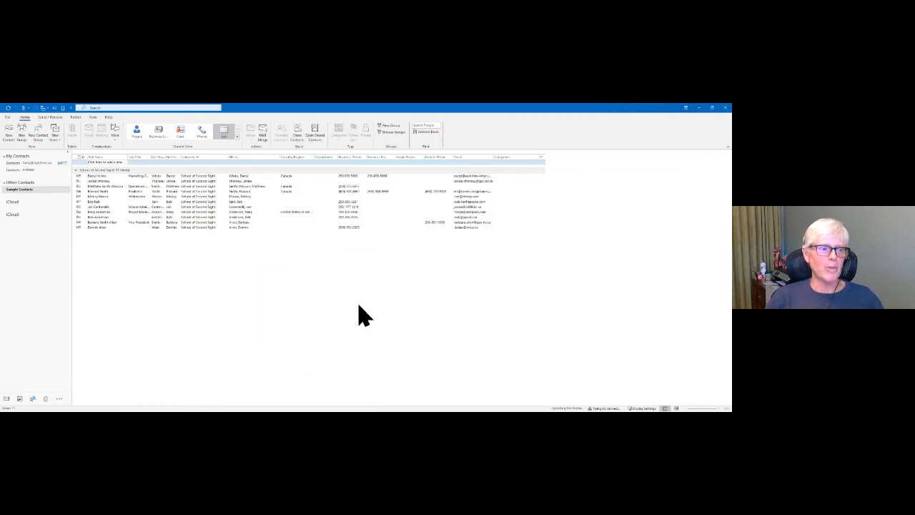
pyautogui.moveTo(380, 110); pyautogui.dragTo(322, 208)
# Step: Return to SharePoint, connect the Contacts list to Outlook again, dismiss the open-dialog warning and accept the connection
pyautogui.click(357, 172)
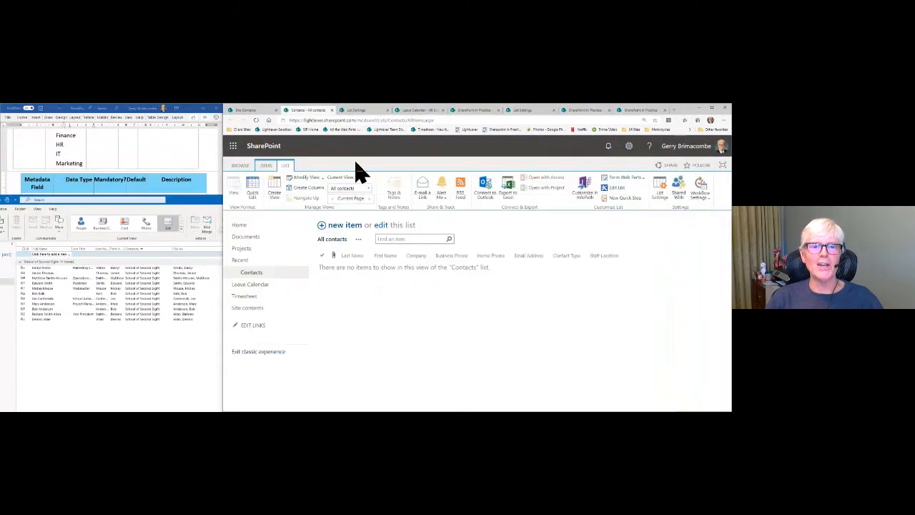
pyautogui.click(485, 197)
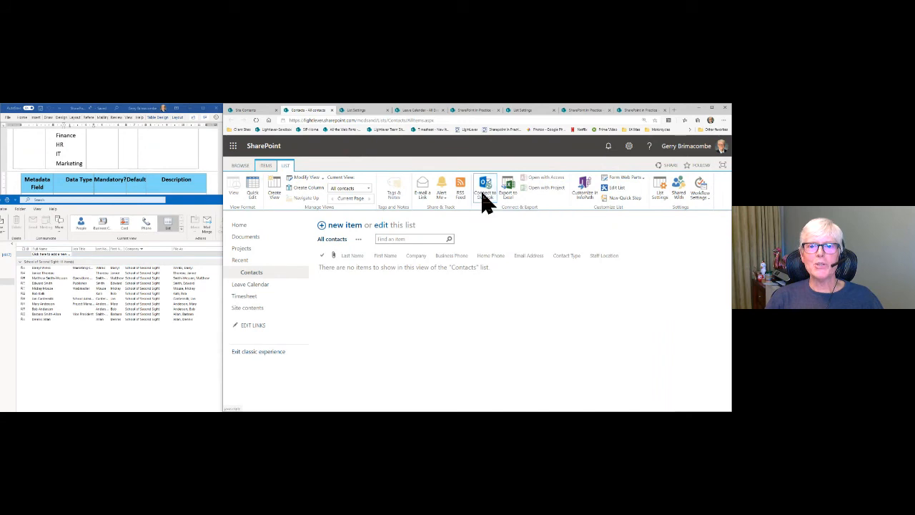
pyautogui.click(505, 159)
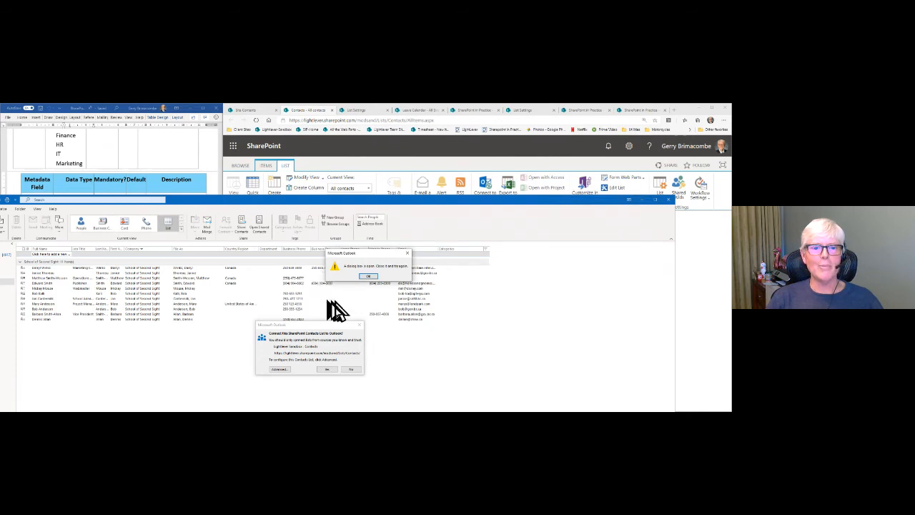
pyautogui.click(366, 278)
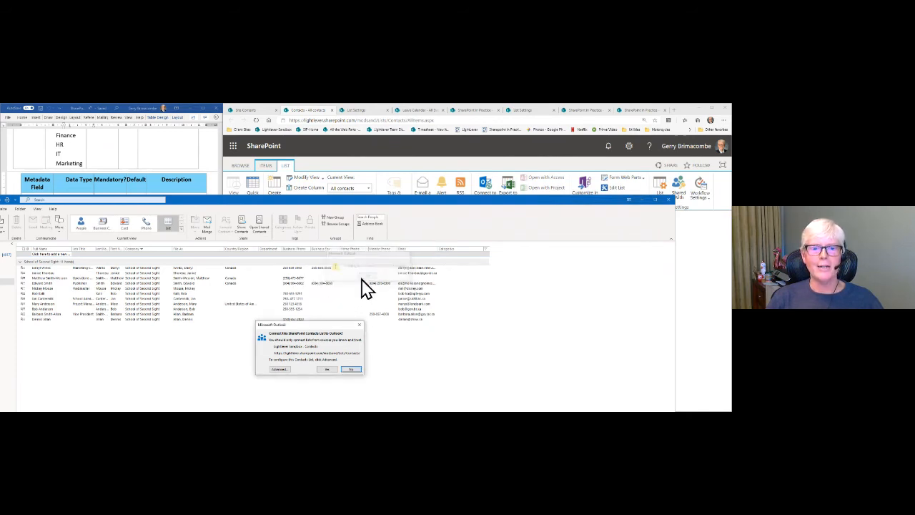
pyautogui.click(328, 369)
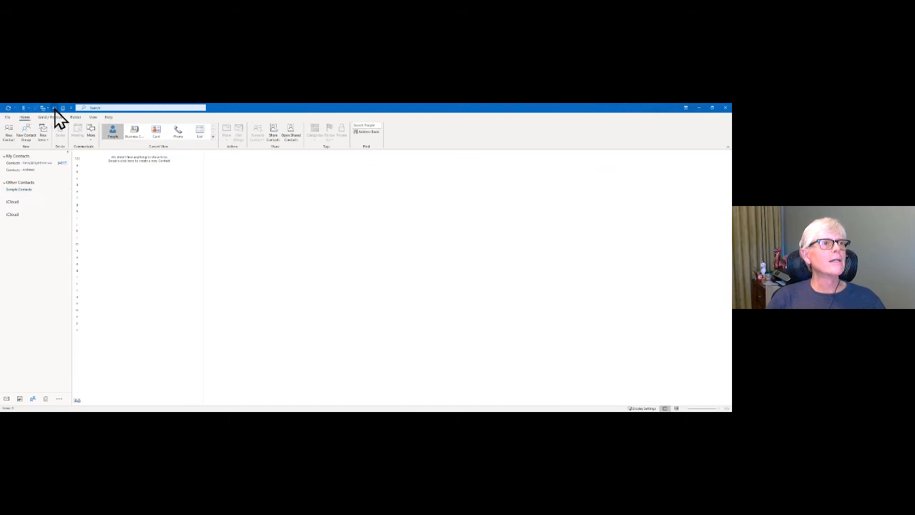
# Step: Send and receive all folders in Outlook, check Other Contacts for the connected list, and close Outlook
pyautogui.click(8, 108)
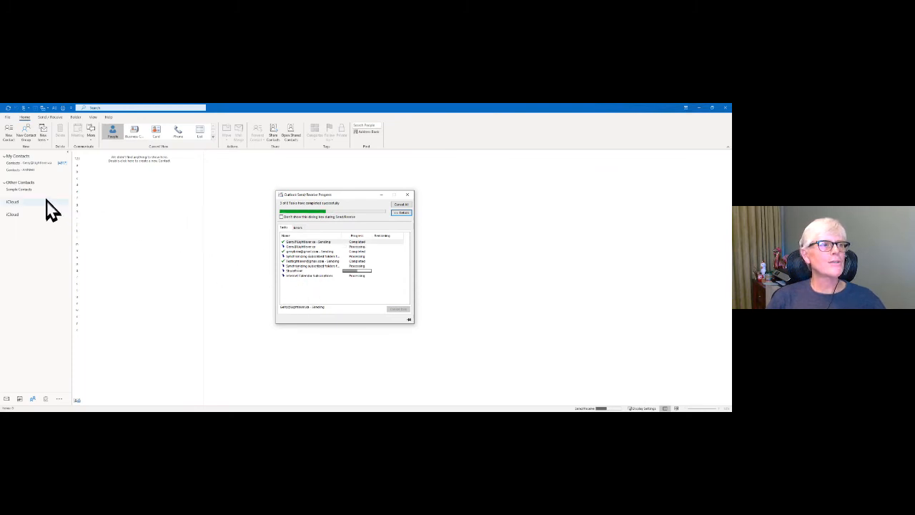
pyautogui.click(4, 182)
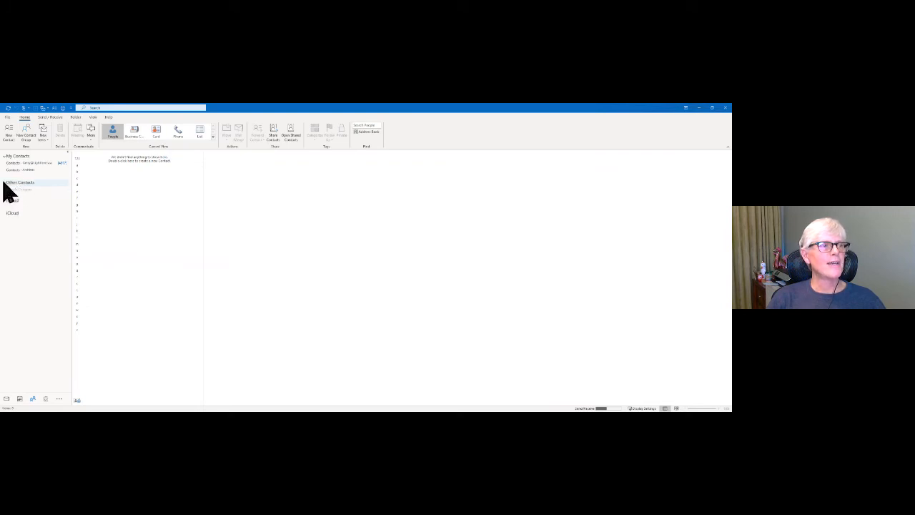
pyautogui.click(725, 108)
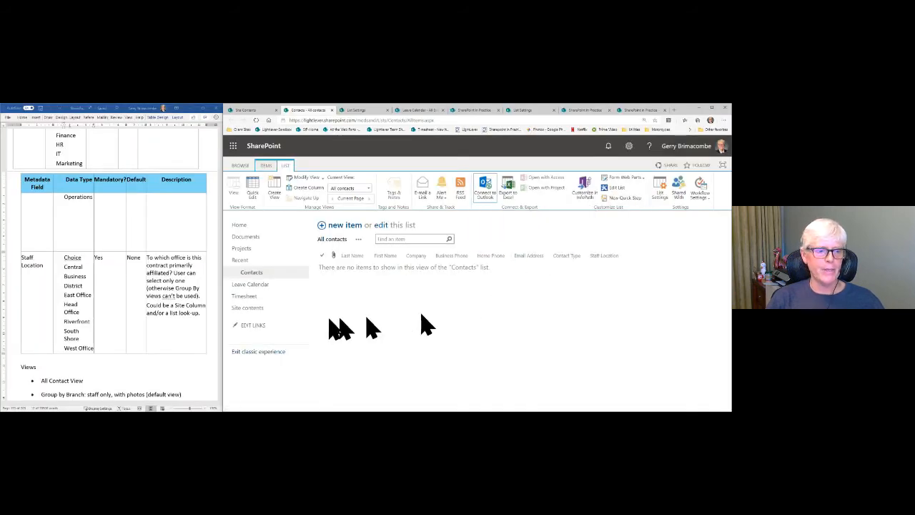
# Step: Leave the classic experience of the SharePoint Contacts list
pyautogui.press('super')
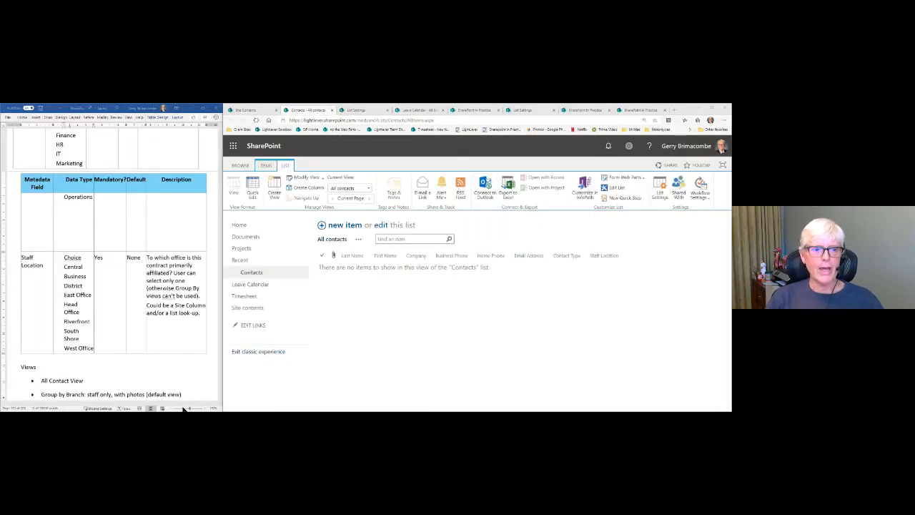
pyautogui.moveTo(186, 407)
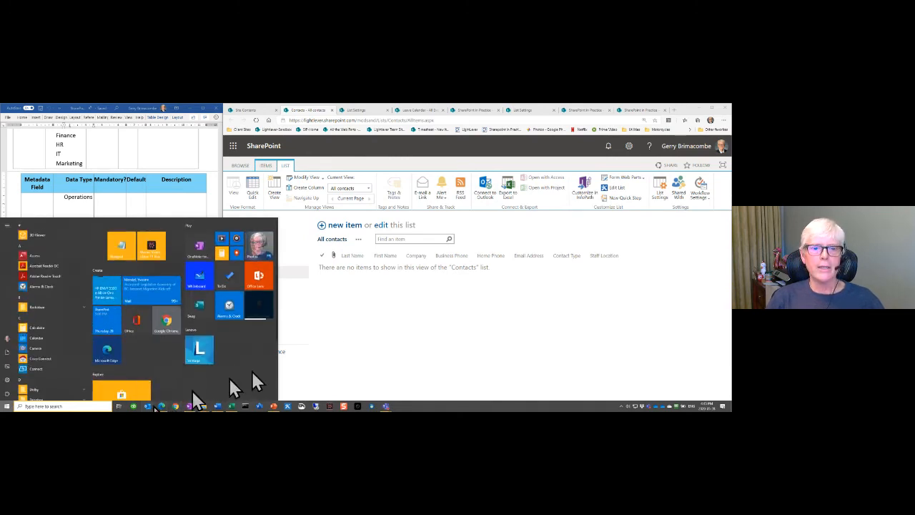
pyautogui.click(476, 290)
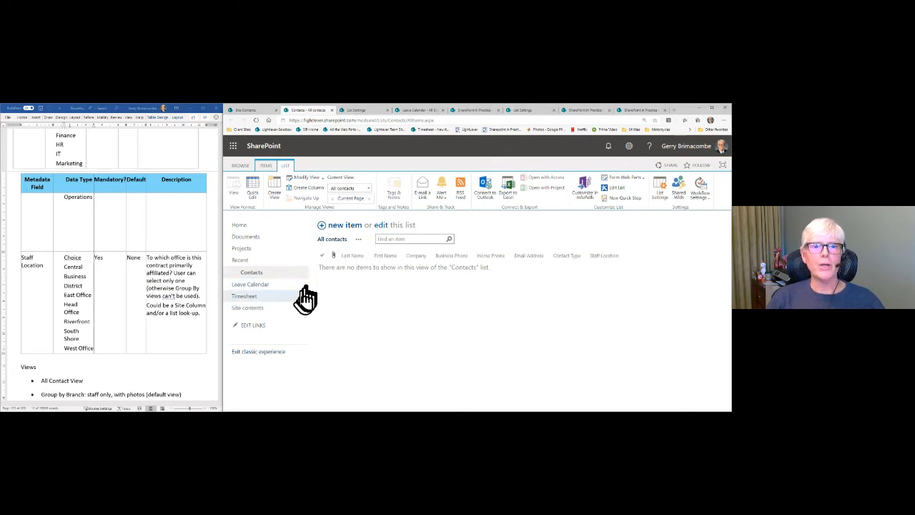
pyautogui.click(251, 352)
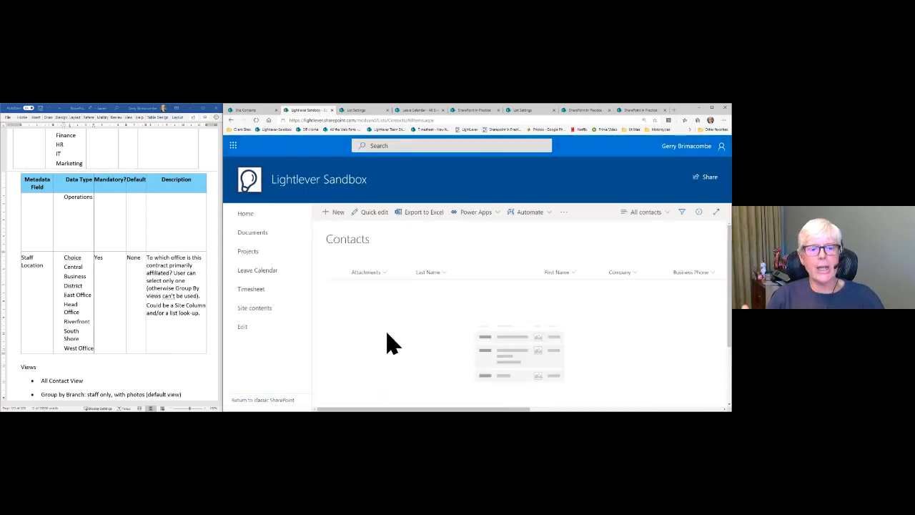
# Step: Reopen Outlook with the preselected profile and open the Lightlever Sandbox - Contacts folder under Other Contacts
pyautogui.hotkey('alt', 'Tab')
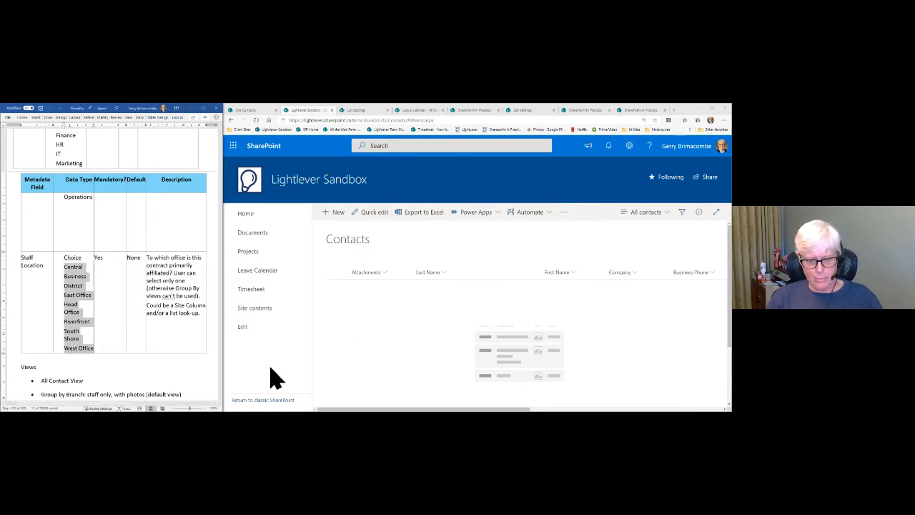
pyautogui.press('super')
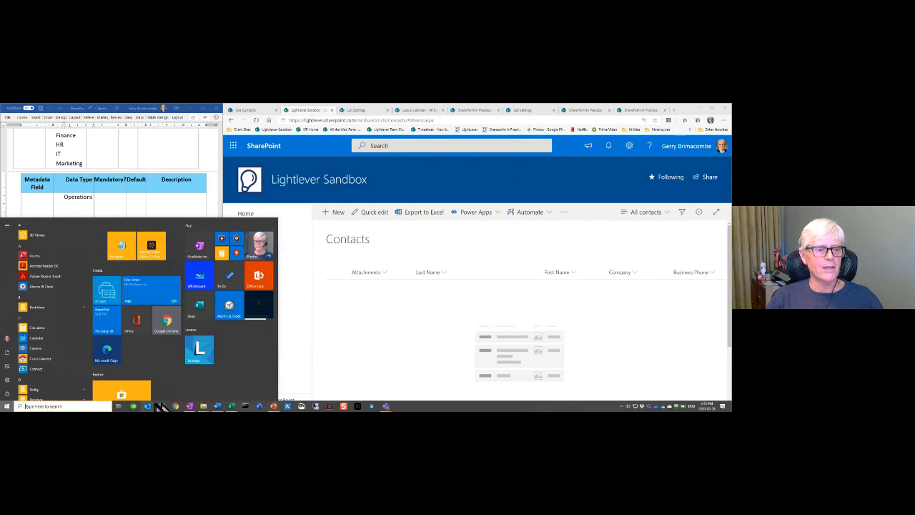
pyautogui.press('super')
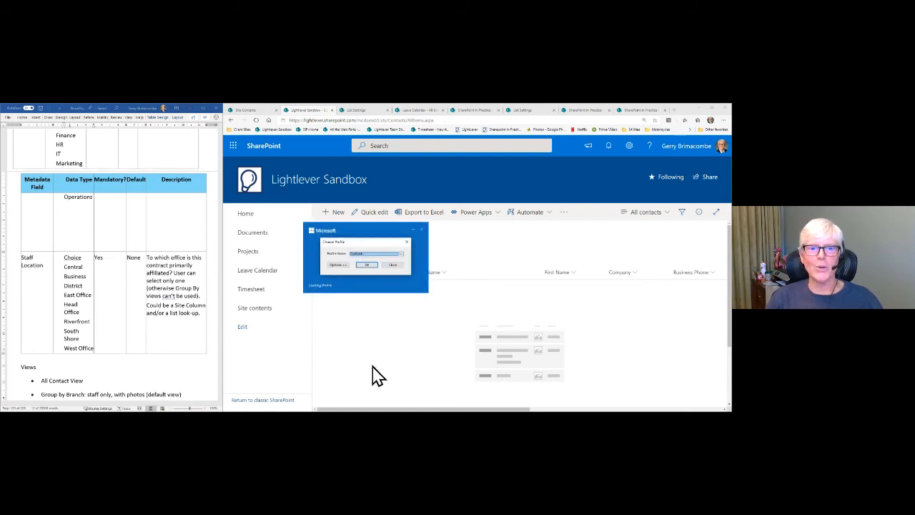
pyautogui.click(367, 264)
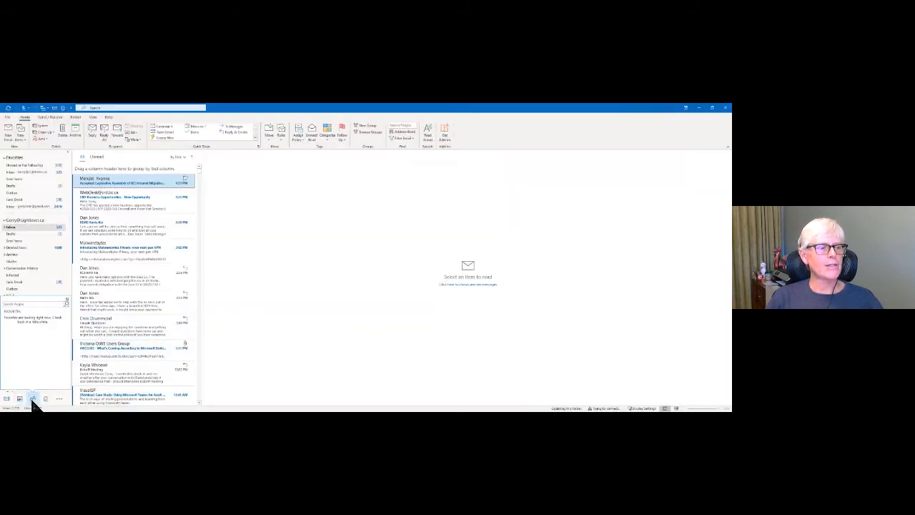
pyautogui.click(33, 401)
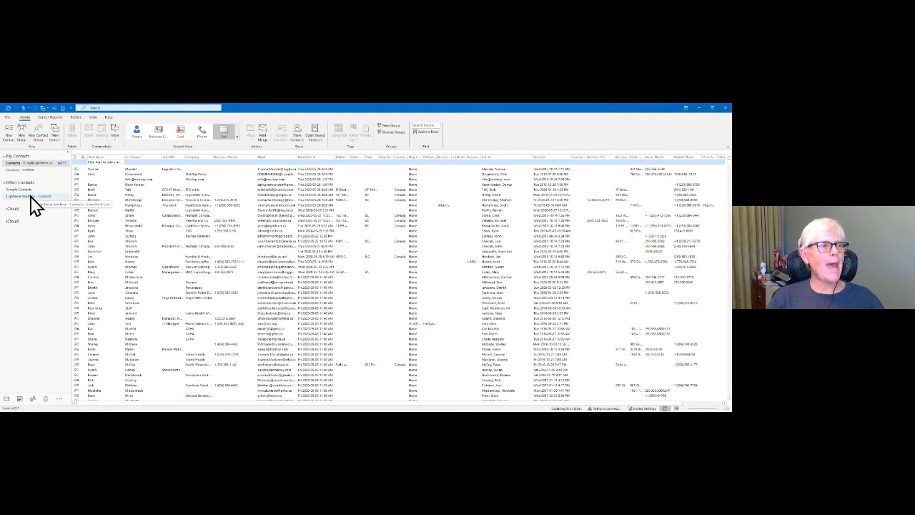
pyautogui.click(30, 197)
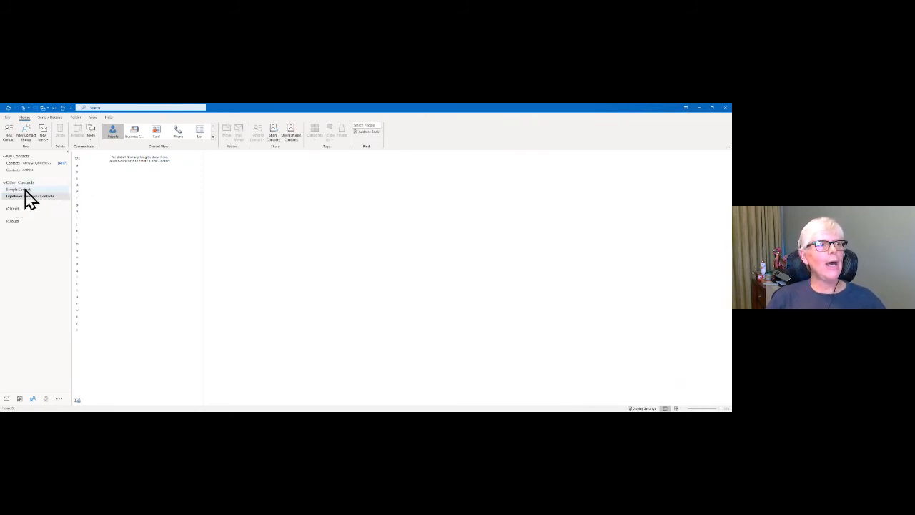
# Step: Copy all contacts from the Sample Contacts folder into the Lightlever Sandbox - Contacts folder
pyautogui.click(24, 189)
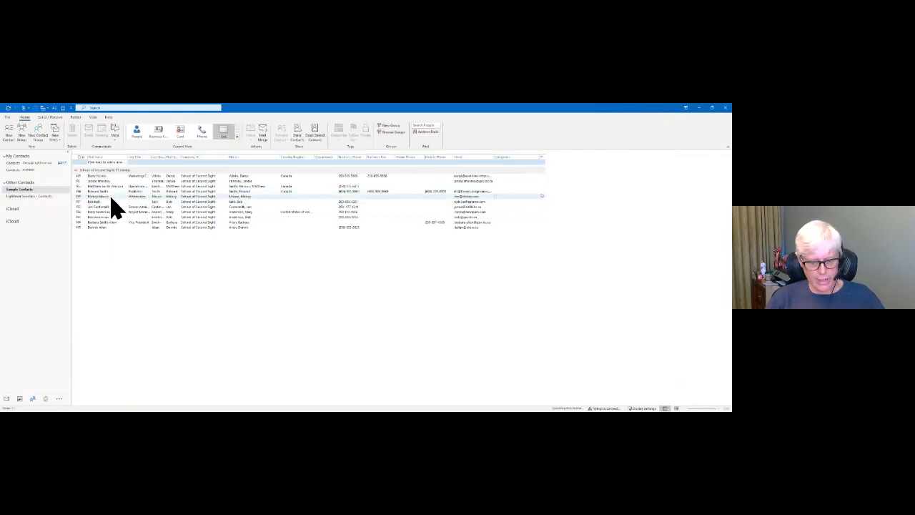
pyautogui.hotkey('ctrl', 'a')
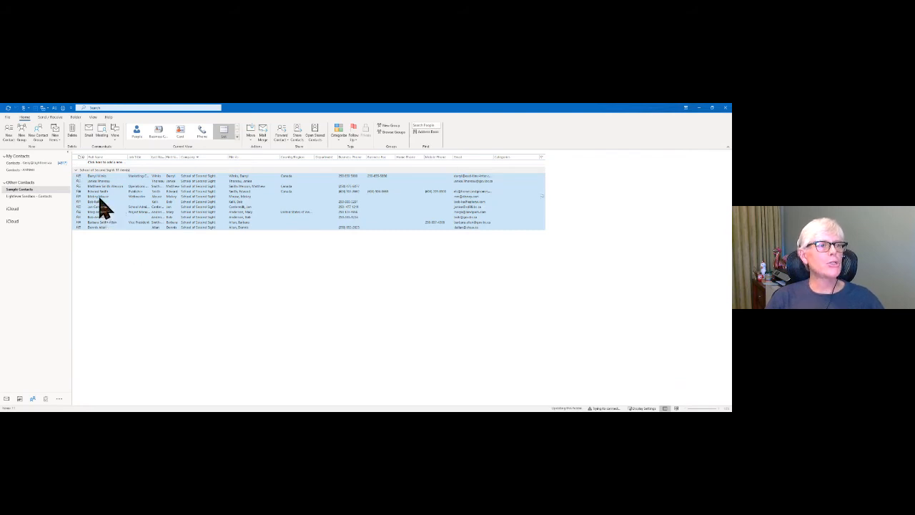
pyautogui.moveTo(71, 211); pyautogui.dragTo(39, 199)
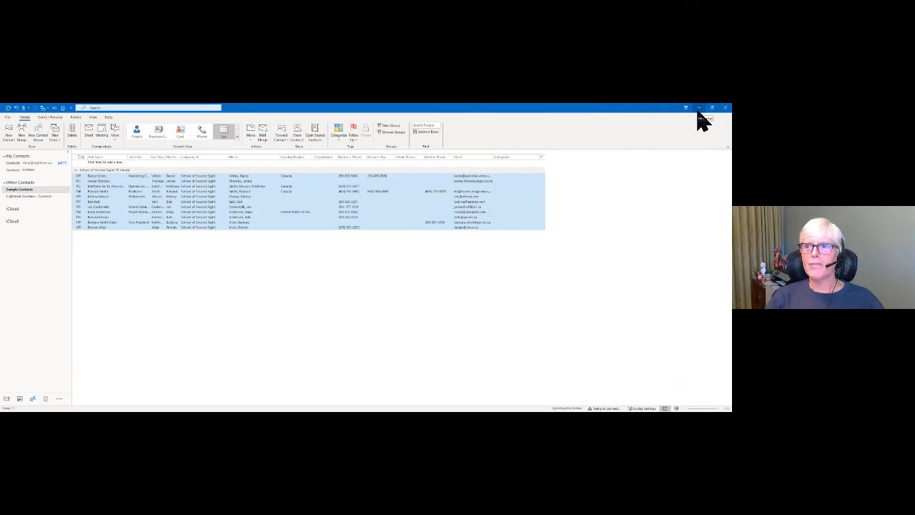
# Step: Minimize Outlook and refresh the SharePoint Contacts list to look for the copied contacts
pyautogui.click(699, 108)
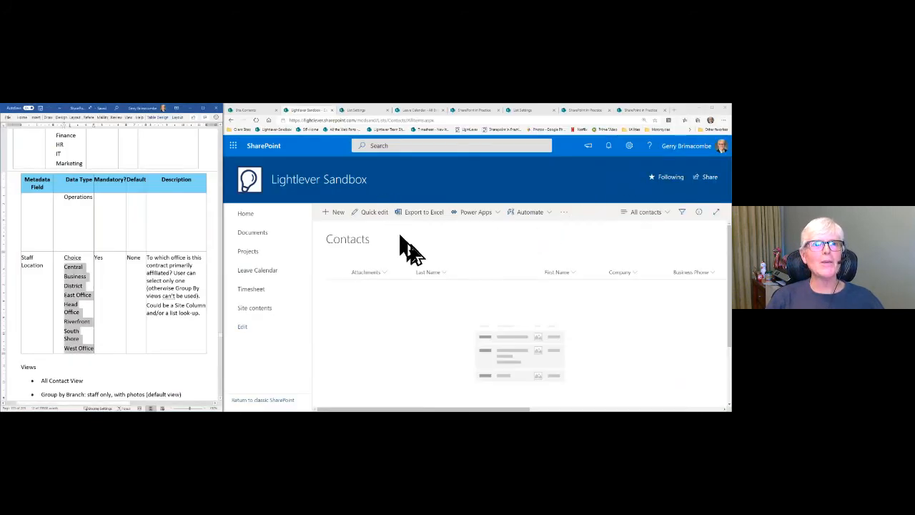
pyautogui.click(256, 119)
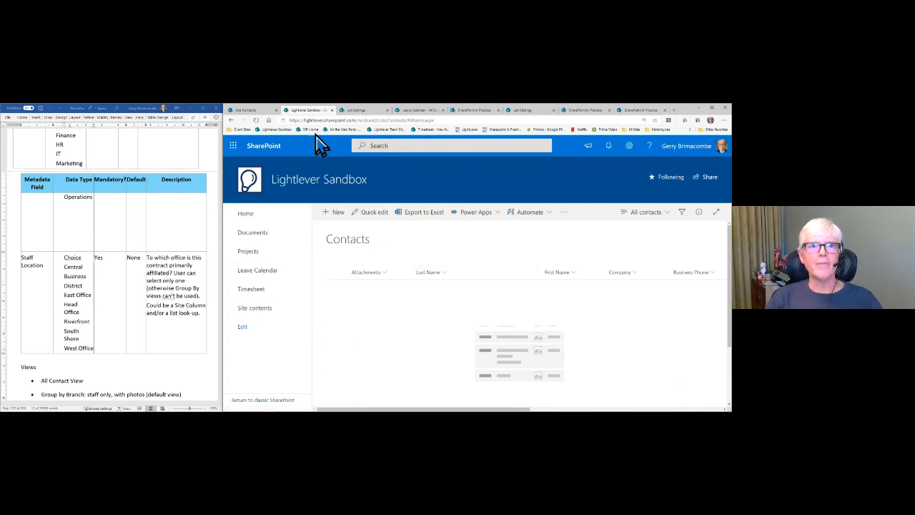
pyautogui.click(257, 120)
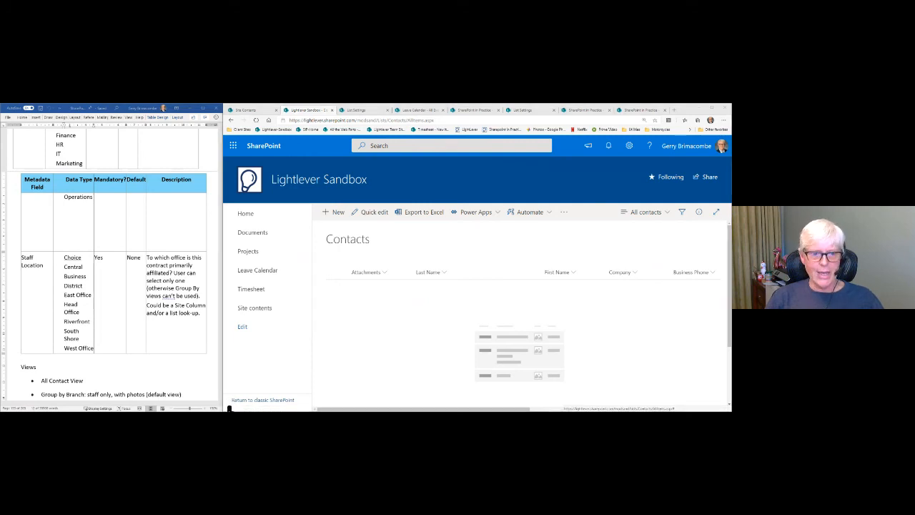
# Step: Switch to the Printable Contact List workbook in Excel, view its print preview, and return to the sheet after dismissing the read-only save warning
pyautogui.press('super')
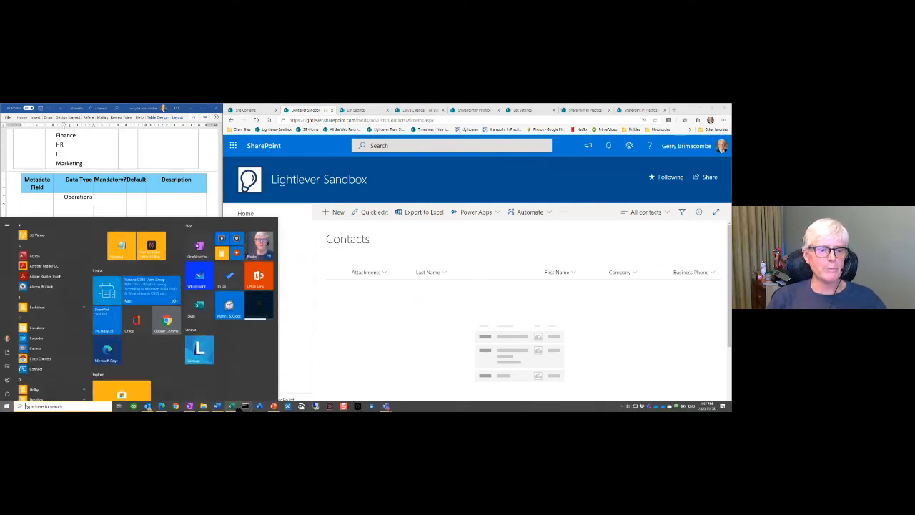
pyautogui.click(231, 406)
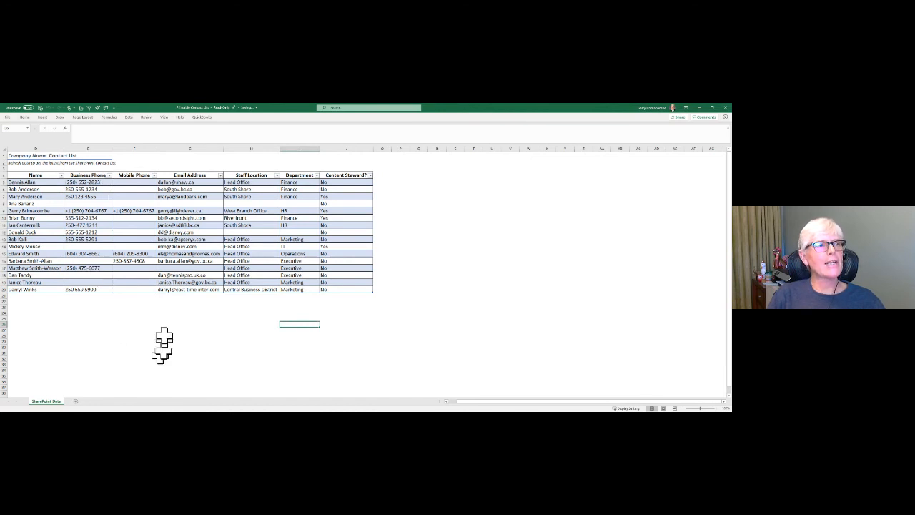
pyautogui.click(9, 117)
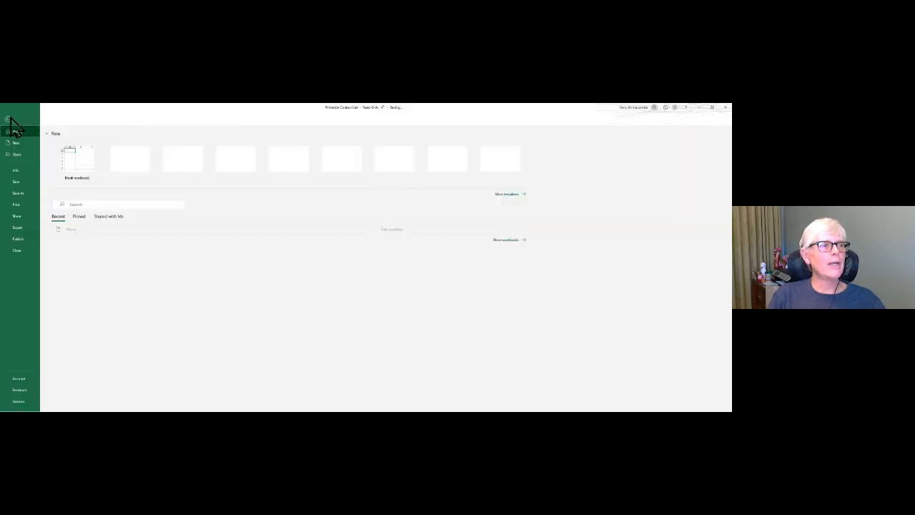
pyautogui.click(17, 204)
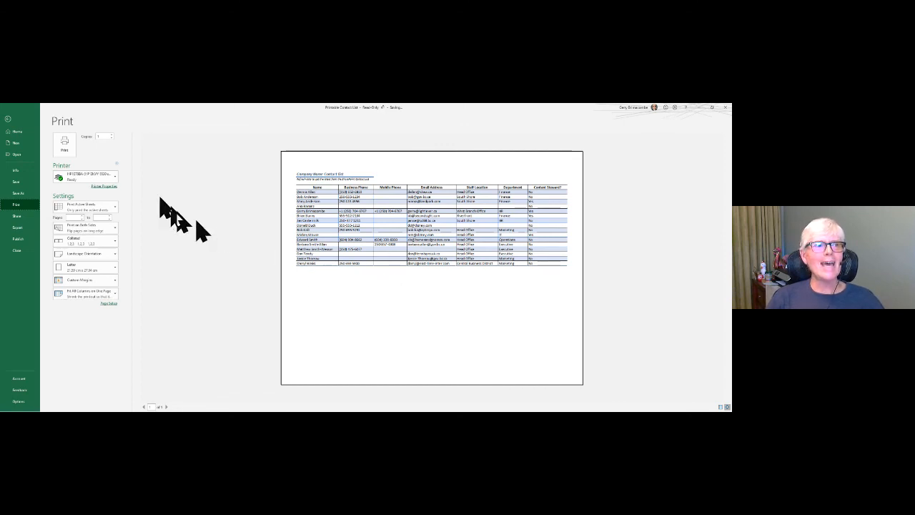
pyautogui.click(9, 121)
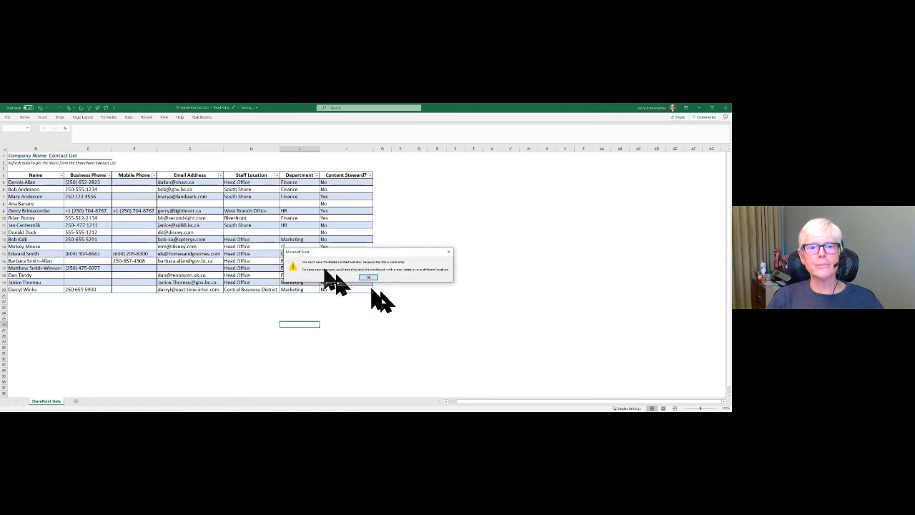
pyautogui.click(369, 278)
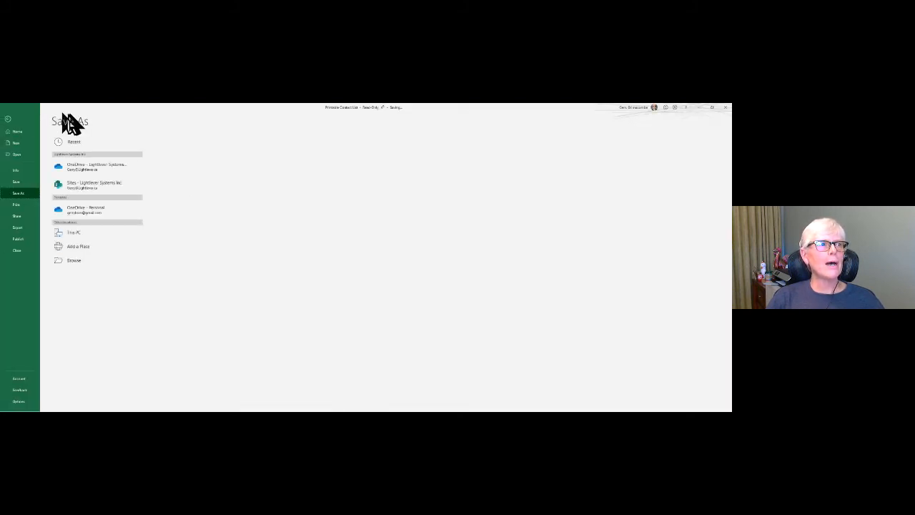
pyautogui.click(10, 126)
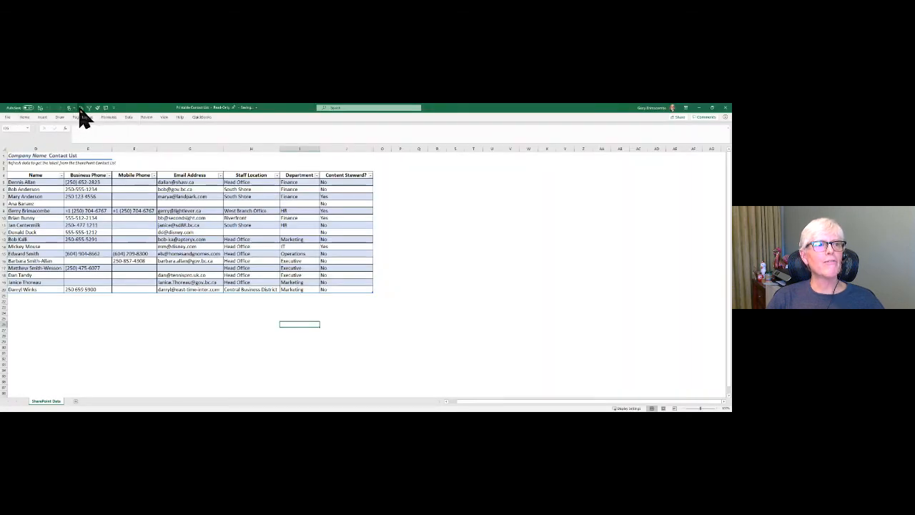
# Step: Refresh the contact list's SharePoint data and filter the Staff Location column to Head Office only
pyautogui.click(80, 108)
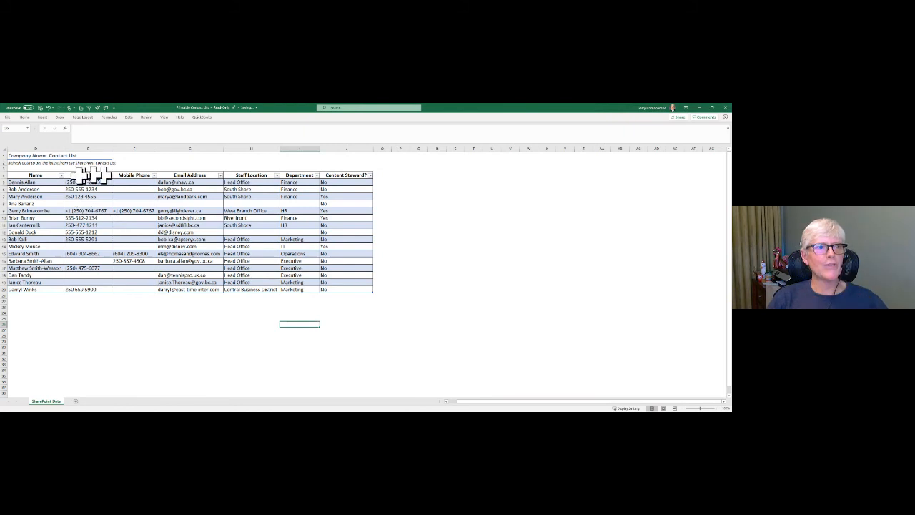
pyautogui.click(276, 175)
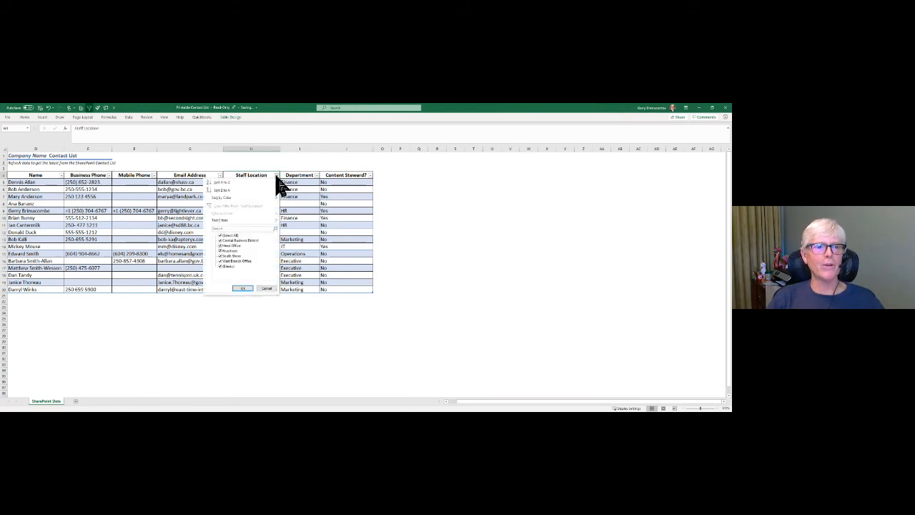
pyautogui.click(225, 246)
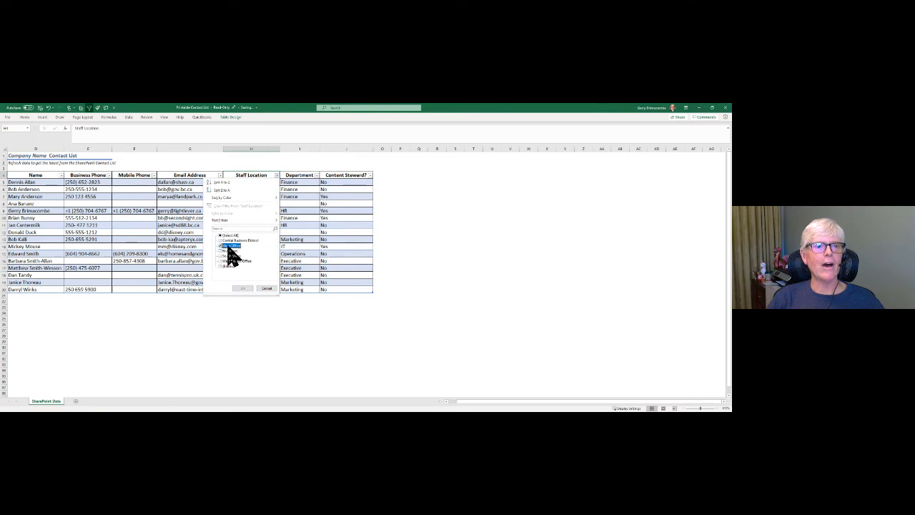
pyautogui.click(242, 288)
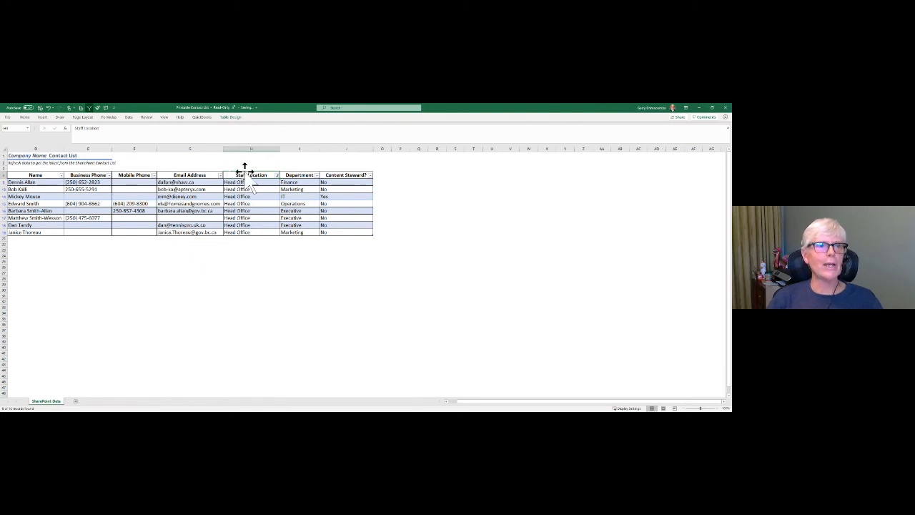
# Step: Close the Printable Contact List workbook without saving, and send and receive all folders in Outlook
pyautogui.click(726, 109)
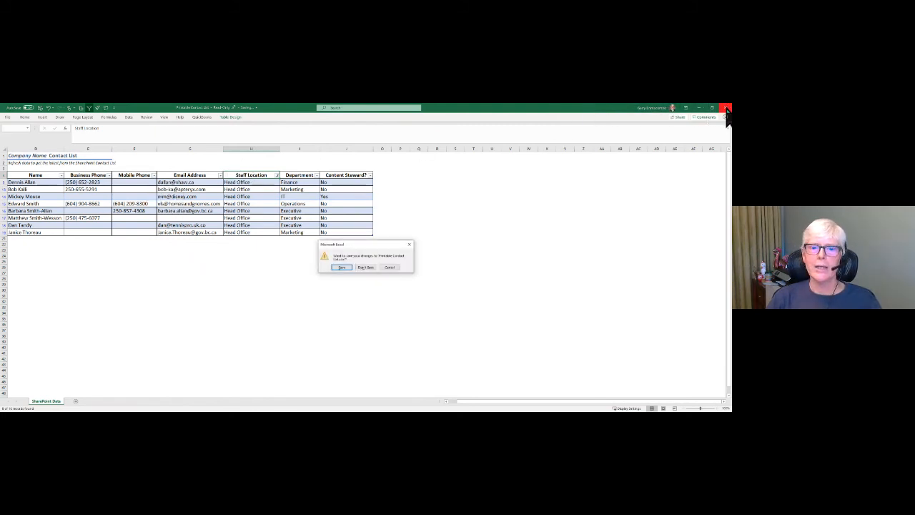
pyautogui.click(363, 267)
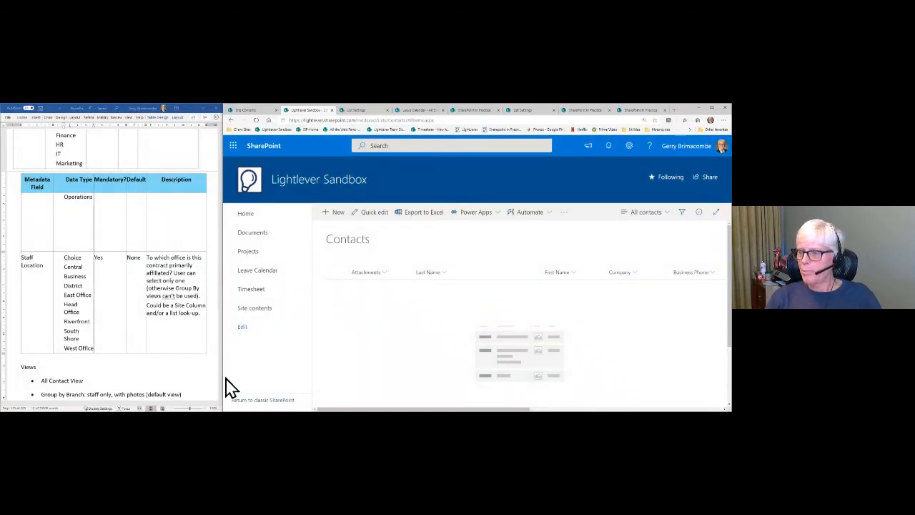
pyautogui.hotkey('alt', 'Tab')
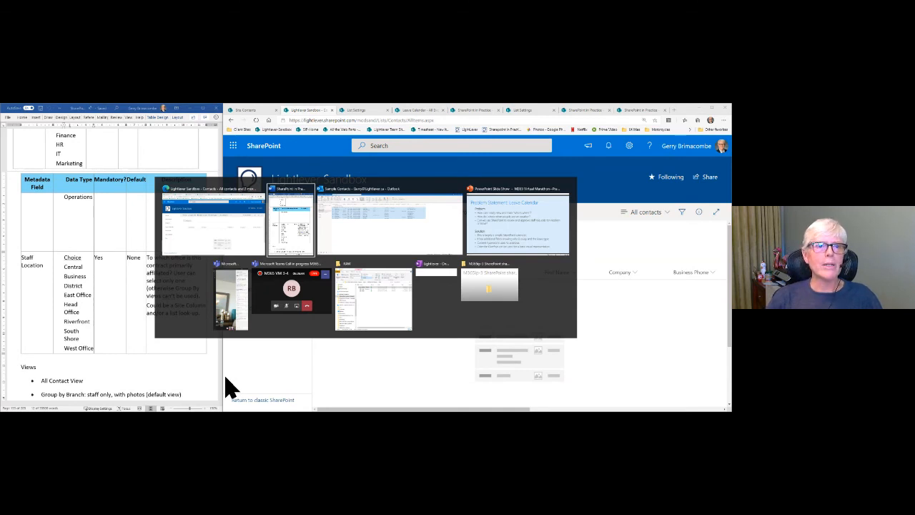
pyautogui.press('Tab')
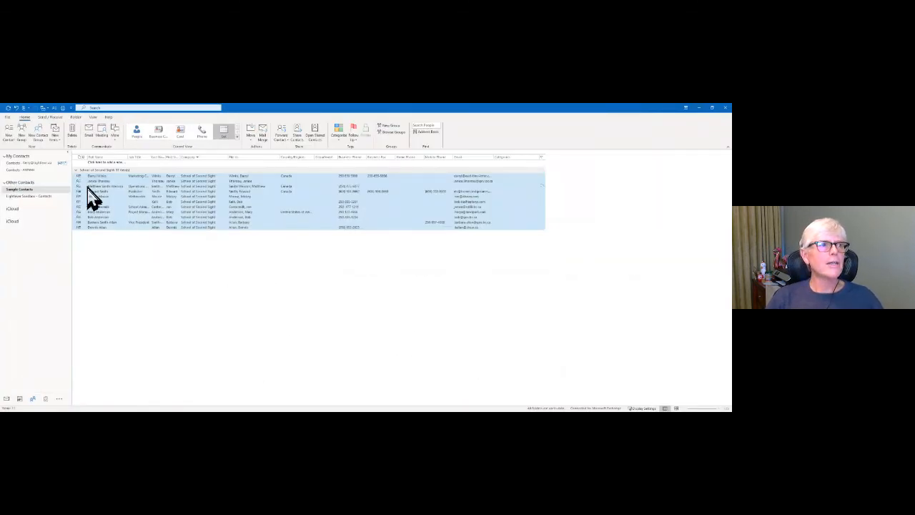
pyautogui.click(7, 107)
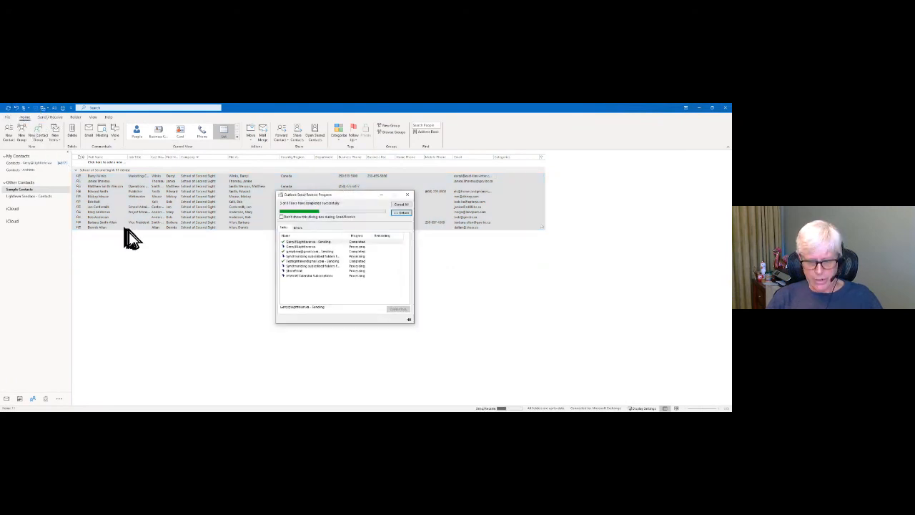
# Step: Return to the Lightlever Sandbox Contacts list in SharePoint and reload it to check for the copied contacts
pyautogui.hotkey('alt', 'Tab')
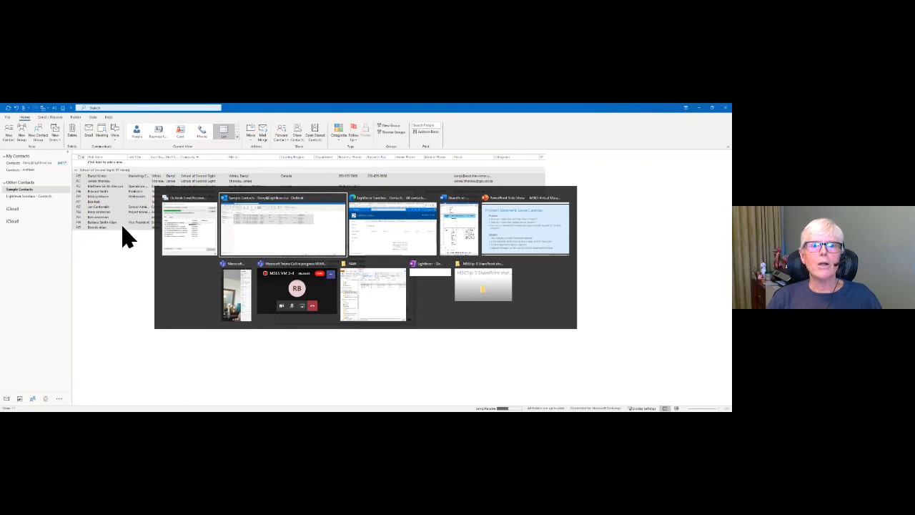
pyautogui.hotkey('alt', 'Tab')
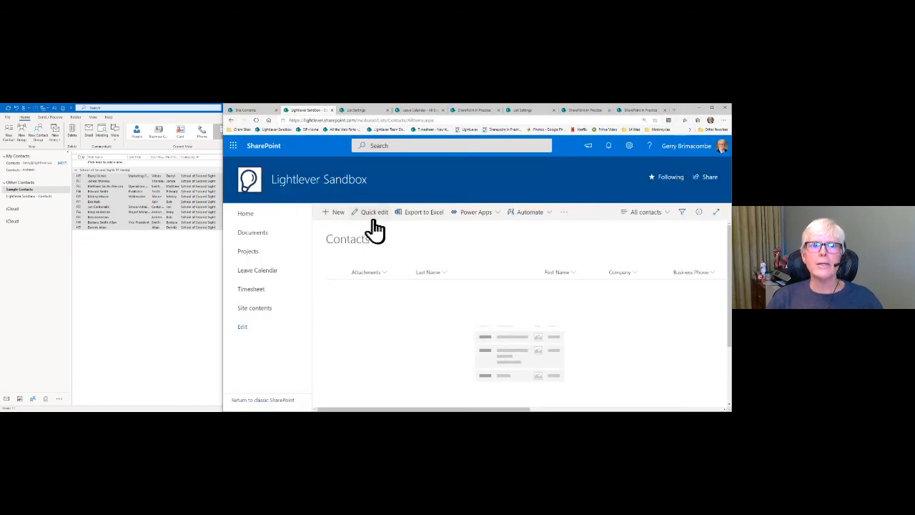
pyautogui.click(256, 120)
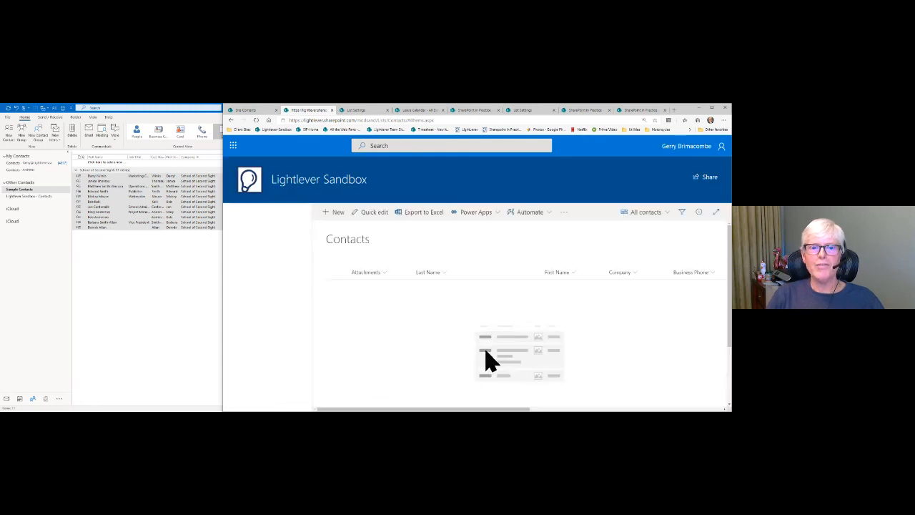
pyautogui.hotkey('alt', 'Tab')
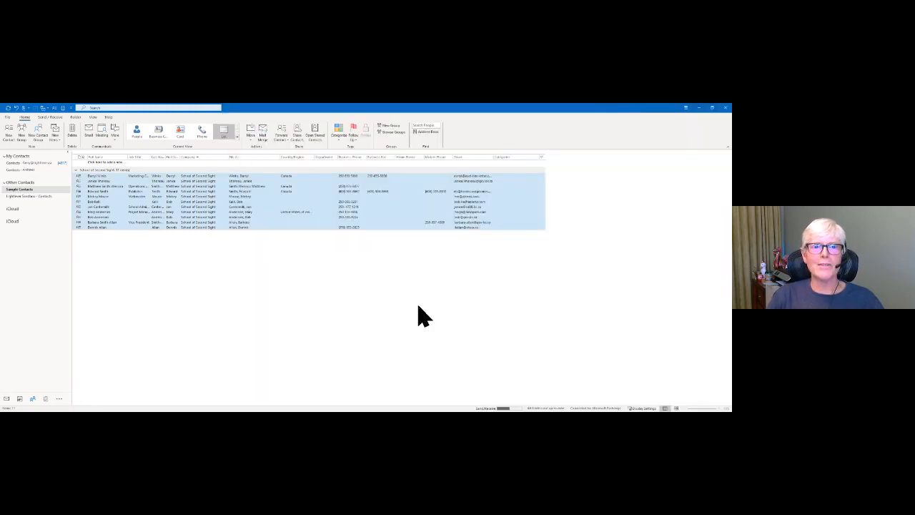
pyautogui.hotkey('alt', 'Tab')
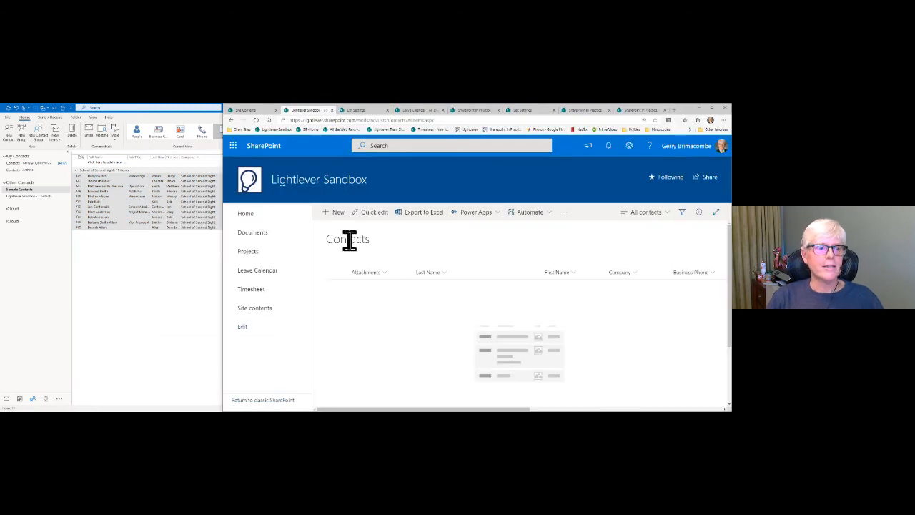
pyautogui.click(256, 120)
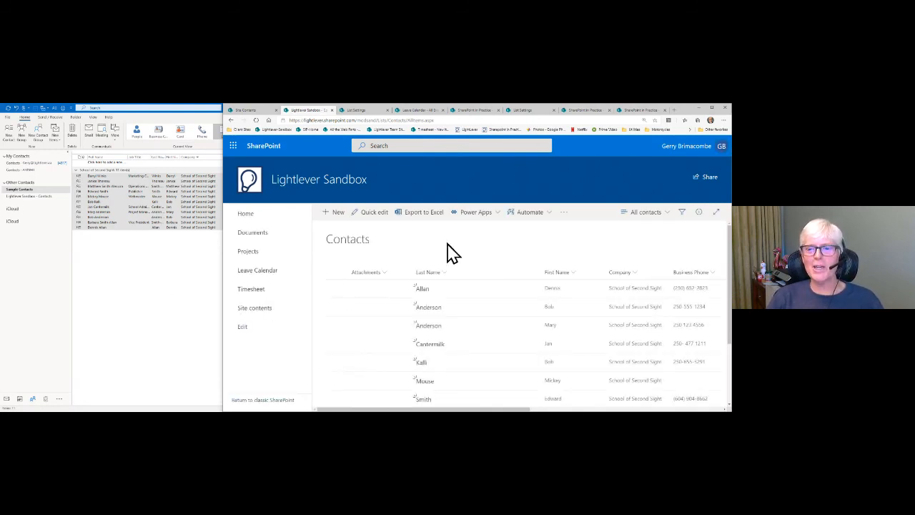
# Step: Minimize Outlook, look through the SharePoint Contacts list, and reduce the page zoom to fit more rows and columns
pyautogui.hotkey('alt', 'Tab')
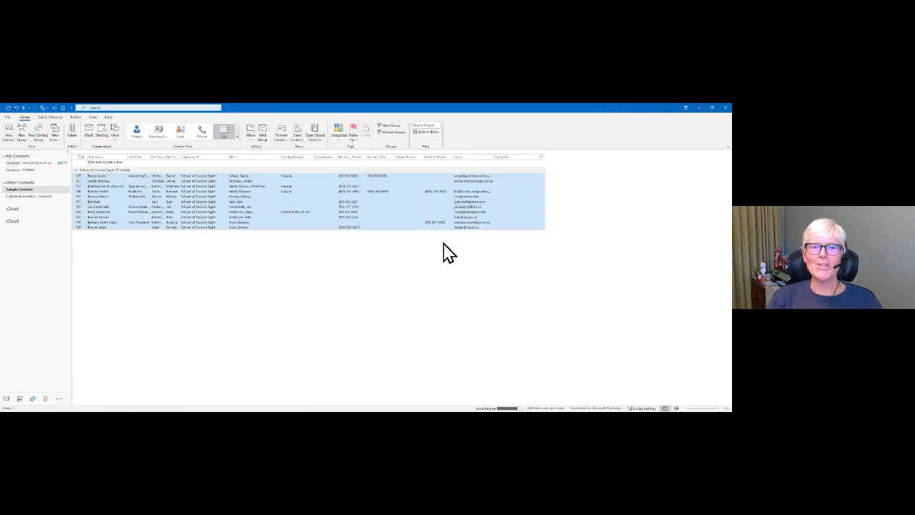
pyautogui.click(698, 108)
pyautogui.scroll(-1, 517, 245)
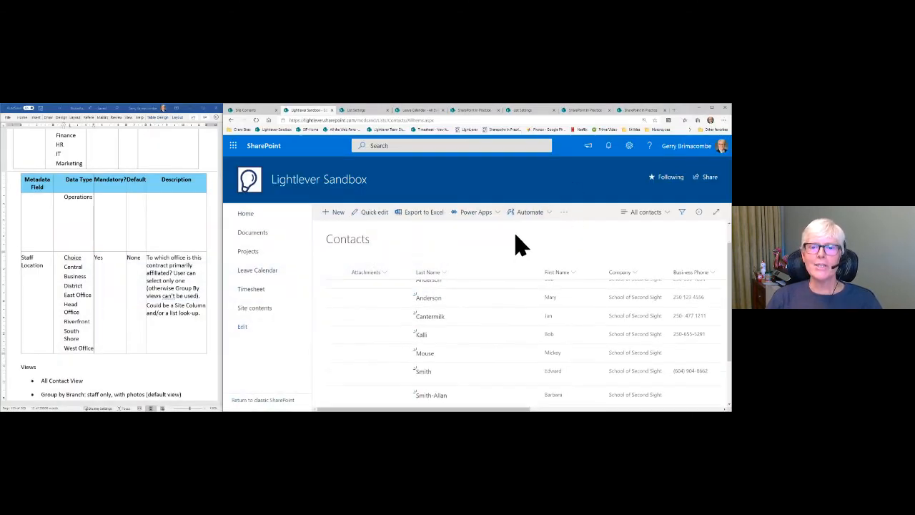
pyautogui.scroll(1, 517, 245)
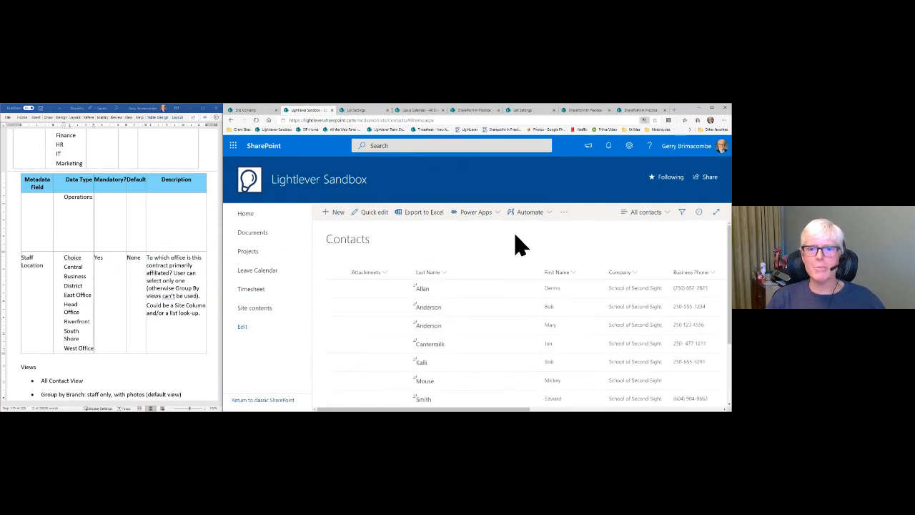
pyautogui.hotkey('ctrl', '-')
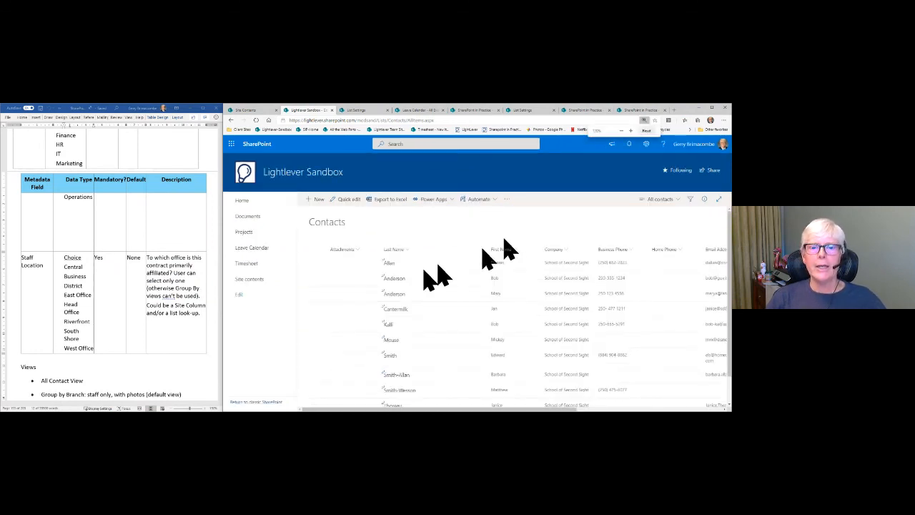
pyautogui.hotkey('ctrl', '-')
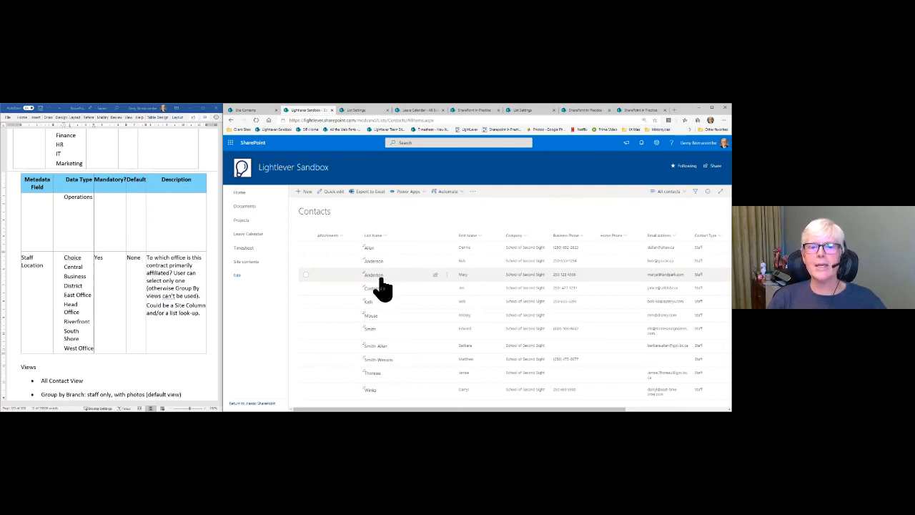
# Step: Edit the third contact in the SharePoint list, set Company to MA & Associates LLC, and save the item
pyautogui.click(382, 278)
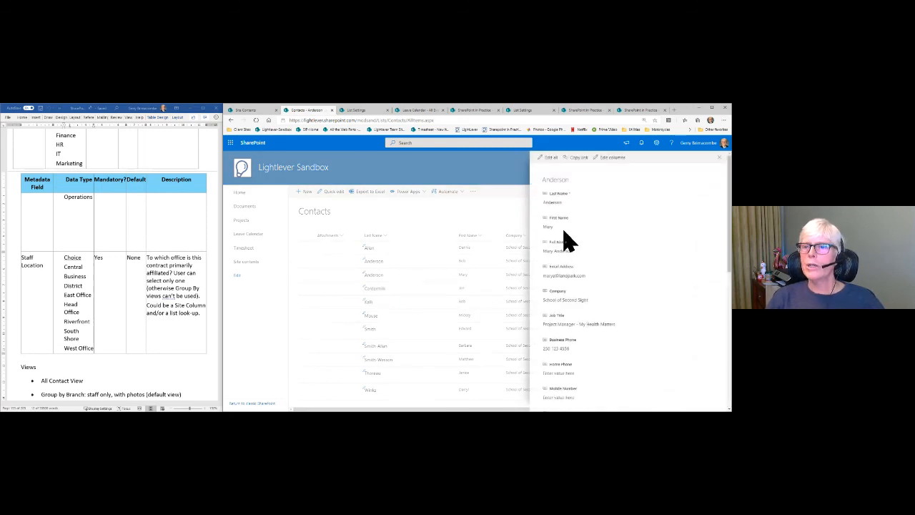
pyautogui.click(550, 158)
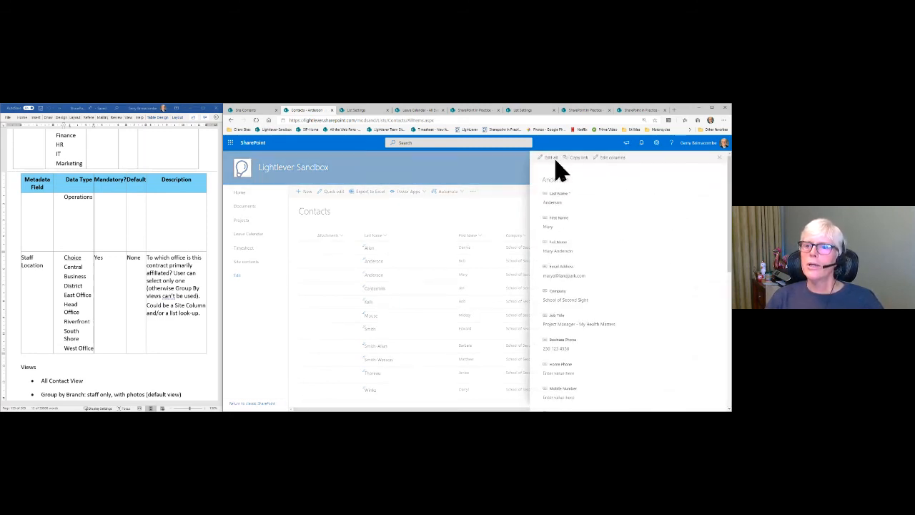
pyautogui.tripleClick(595, 296)
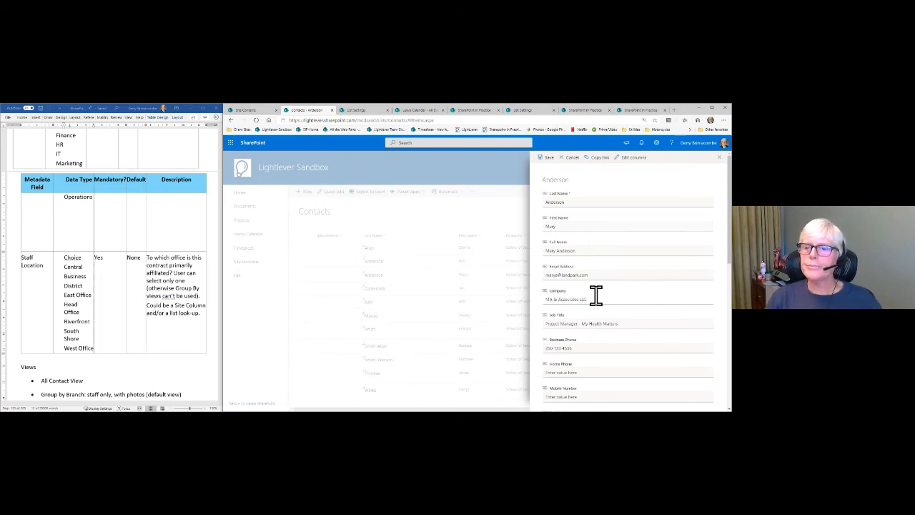
pyautogui.click(547, 158)
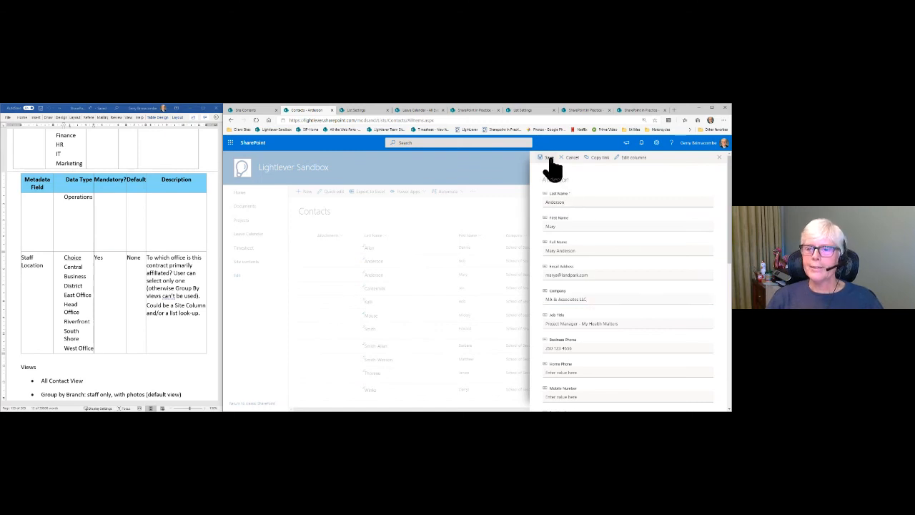
# Step: Switch to Outlook, send and receive all folders, and open the edited person's entry in Sample Contacts to check its company
pyautogui.hotkey('alt', 'Tab')
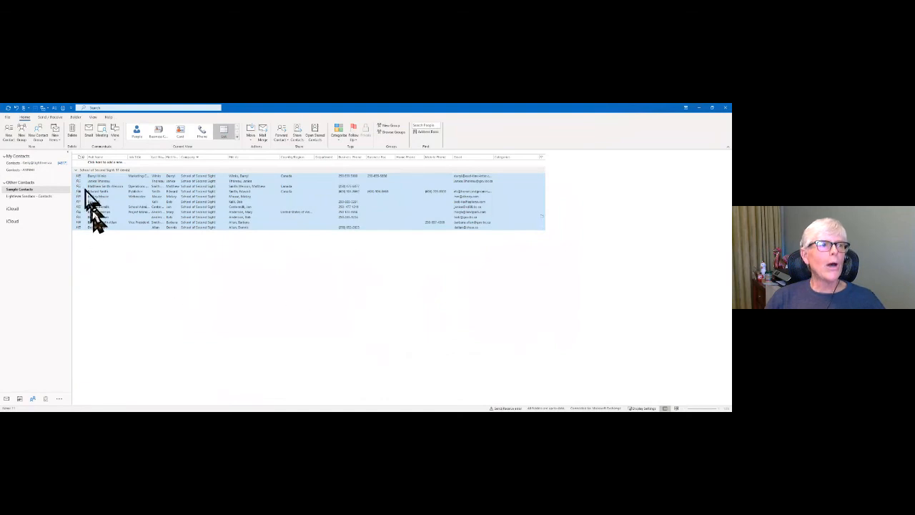
pyautogui.click(8, 108)
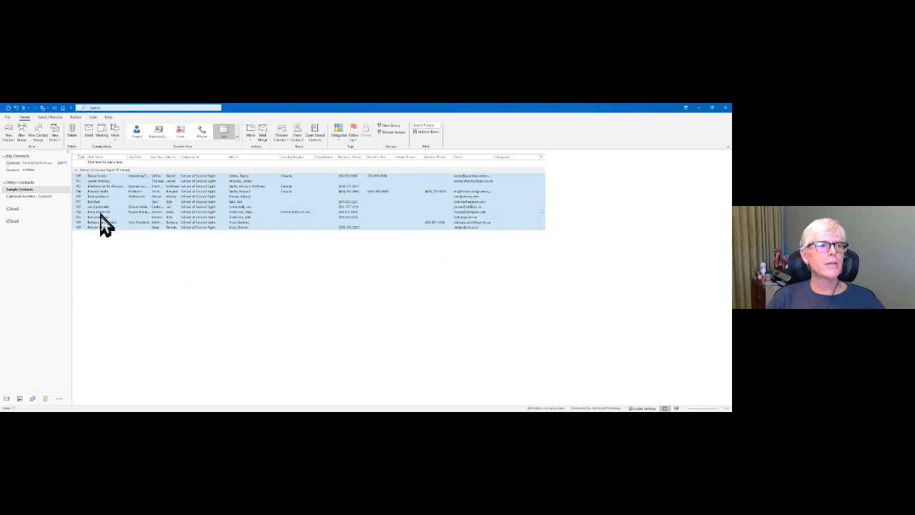
pyautogui.click(101, 213)
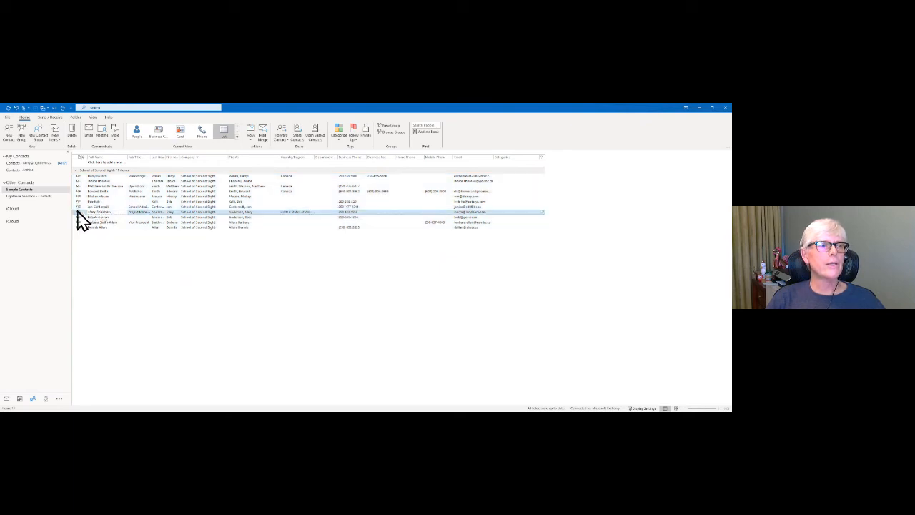
pyautogui.doubleClick(77, 212)
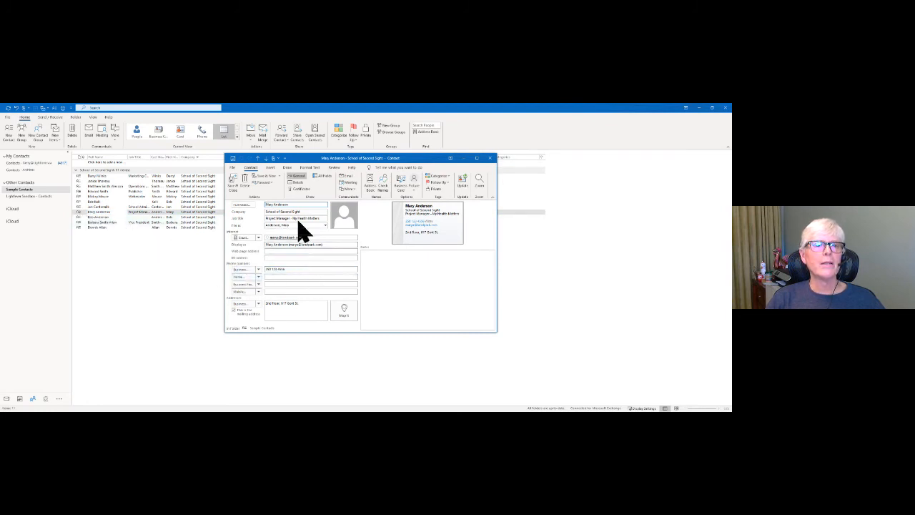
pyautogui.click(235, 188)
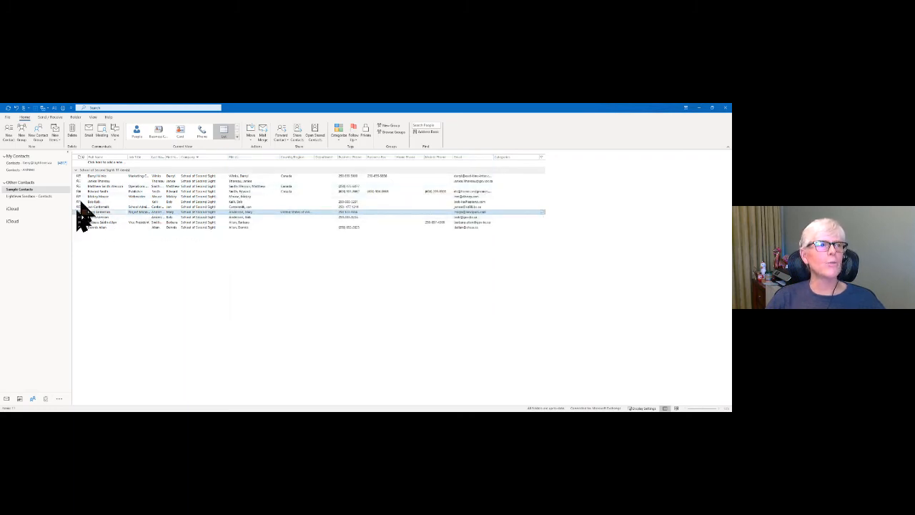
# Step: Send and receive again in Outlook, reopen the same contact to recheck its Company field, and close it
pyautogui.click(8, 108)
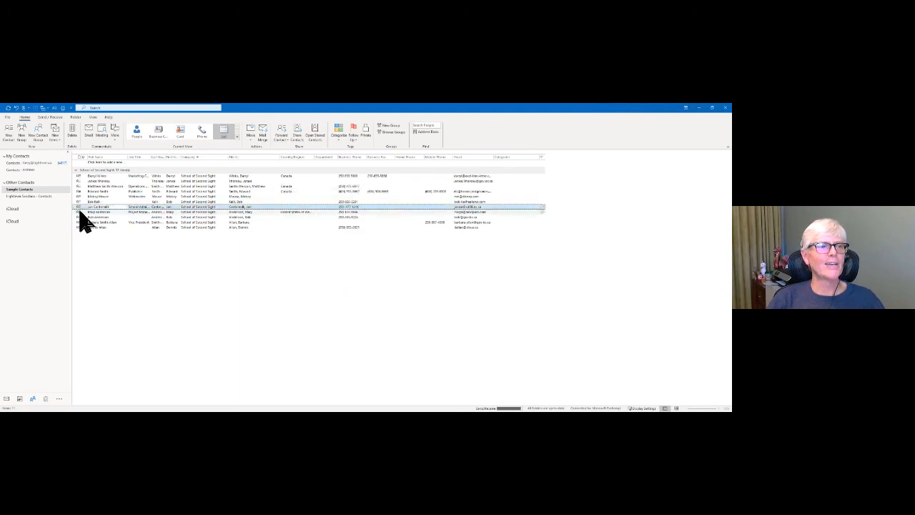
pyautogui.doubleClick(81, 212)
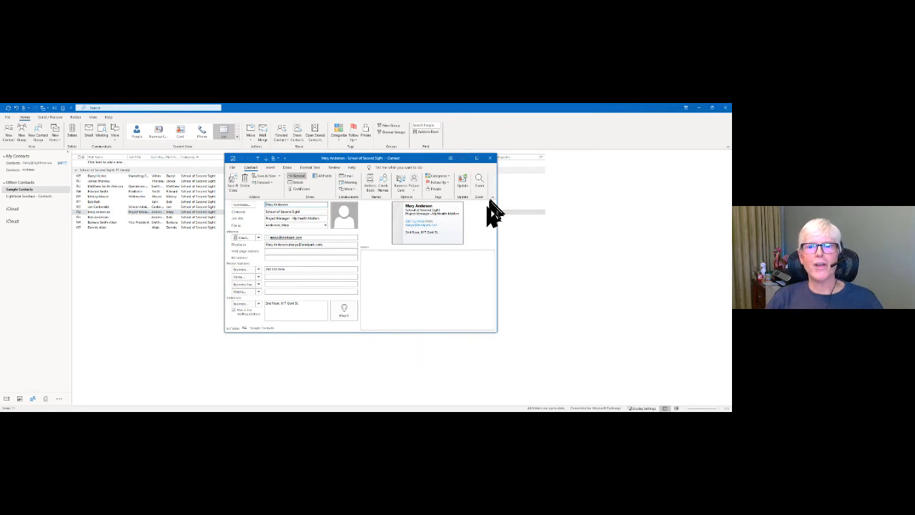
pyautogui.click(490, 158)
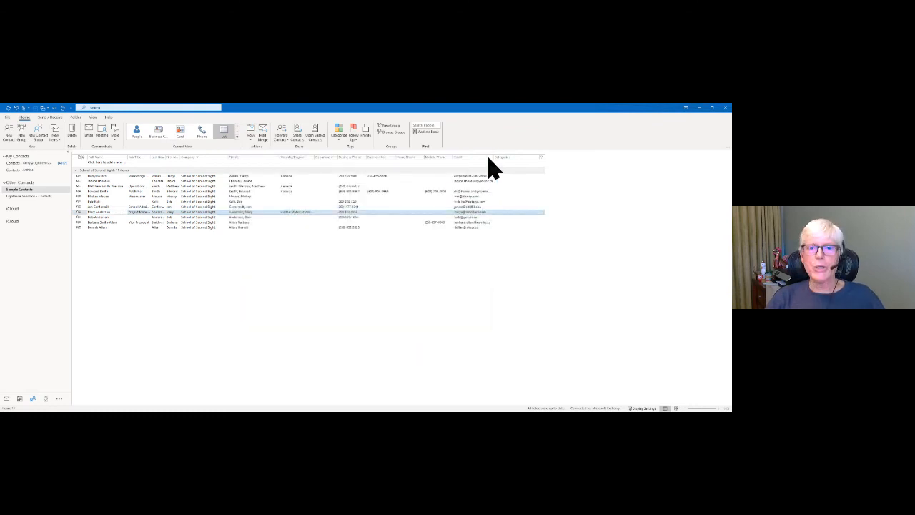
# Step: Switch to the PowerPoint slide show and advance it to the closing "Thank you for joining us!" slide with the feedback links
pyautogui.hotkey('alt', 'Tab')
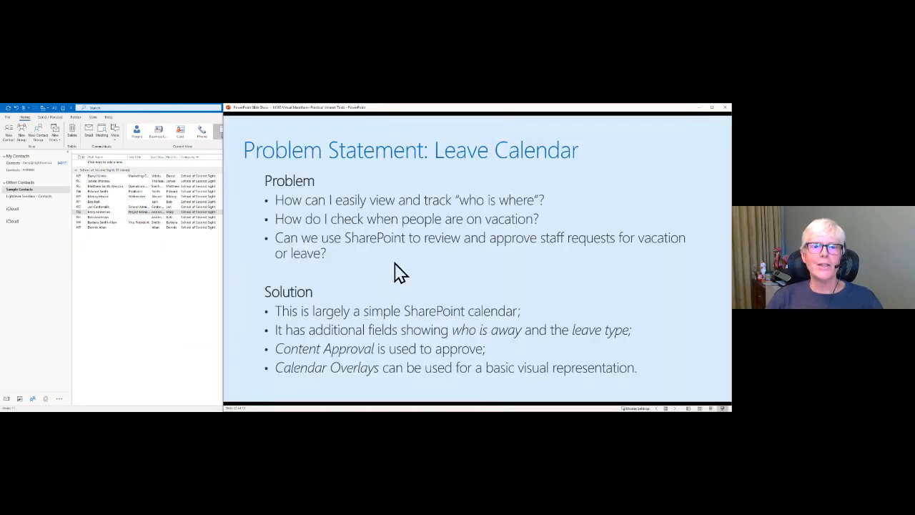
pyautogui.click(400, 271)
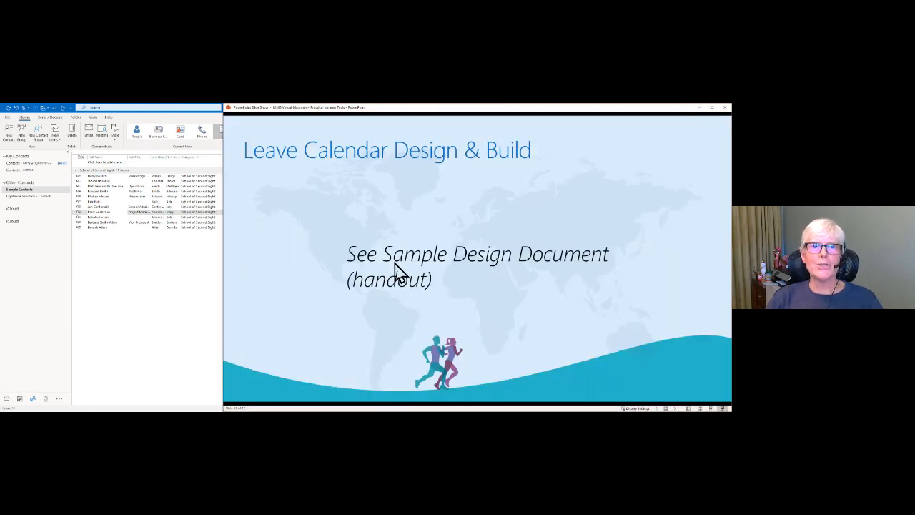
pyautogui.click(395, 264)
pyautogui.click(395, 264)
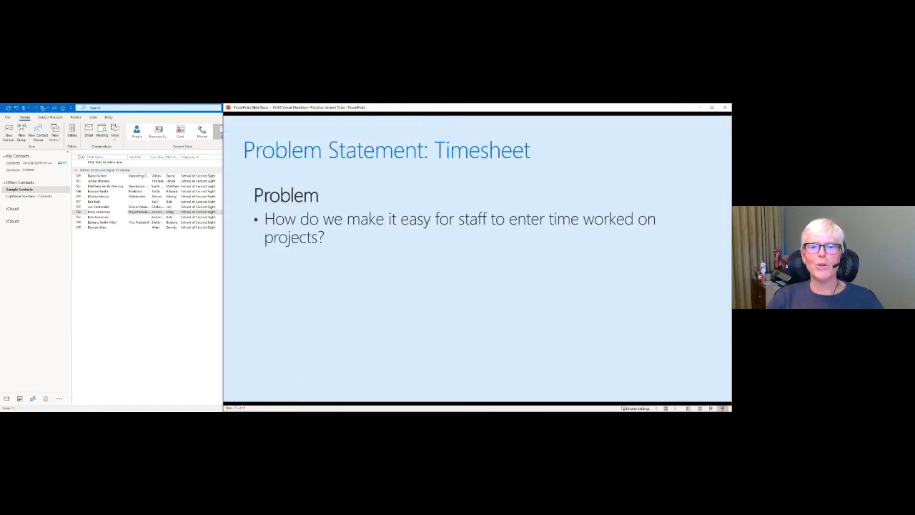
pyautogui.press('Right')
pyautogui.press('Right')
pyautogui.press('Right')
pyautogui.press('Right')
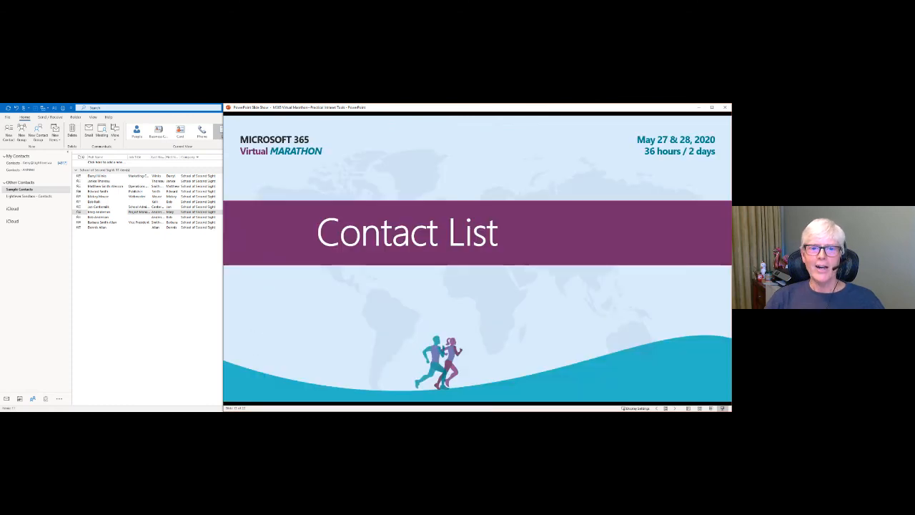
pyautogui.press('Right')
pyautogui.press('Right')
pyautogui.press('Right')
pyautogui.press('Right')
pyautogui.press('Right')
pyautogui.press('Right')
pyautogui.press('Right')
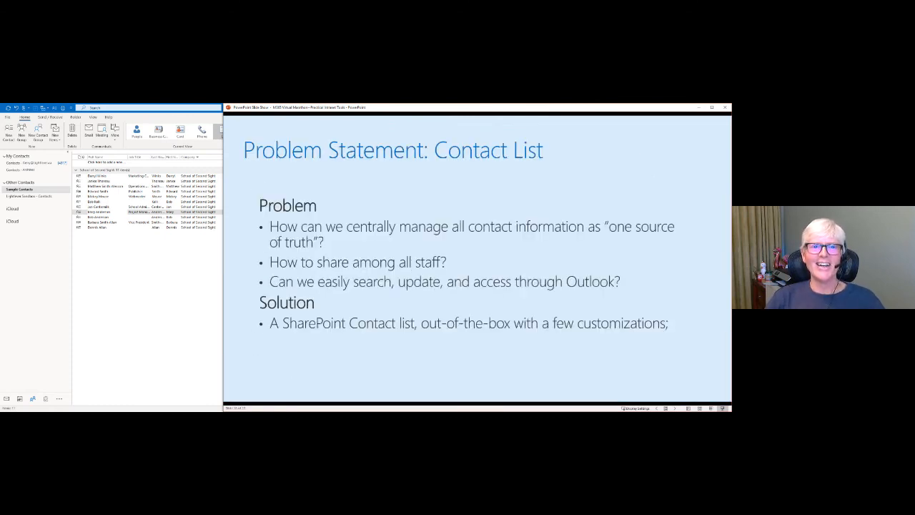
pyautogui.press('Right')
pyautogui.press('End')
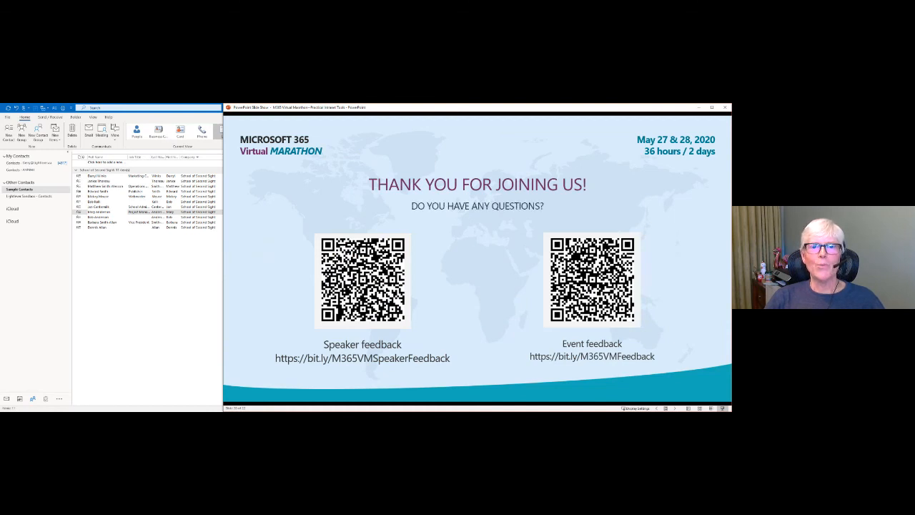
pyautogui.press('Left')
pyautogui.press('Right')
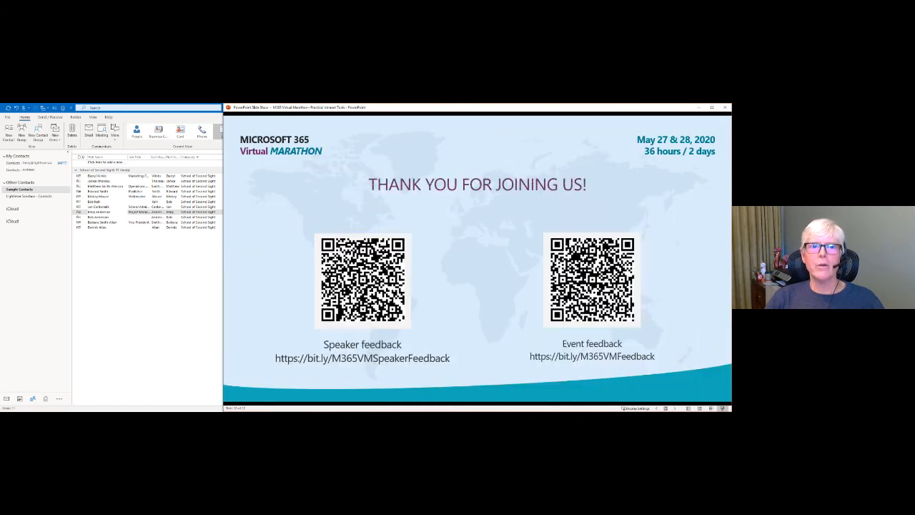